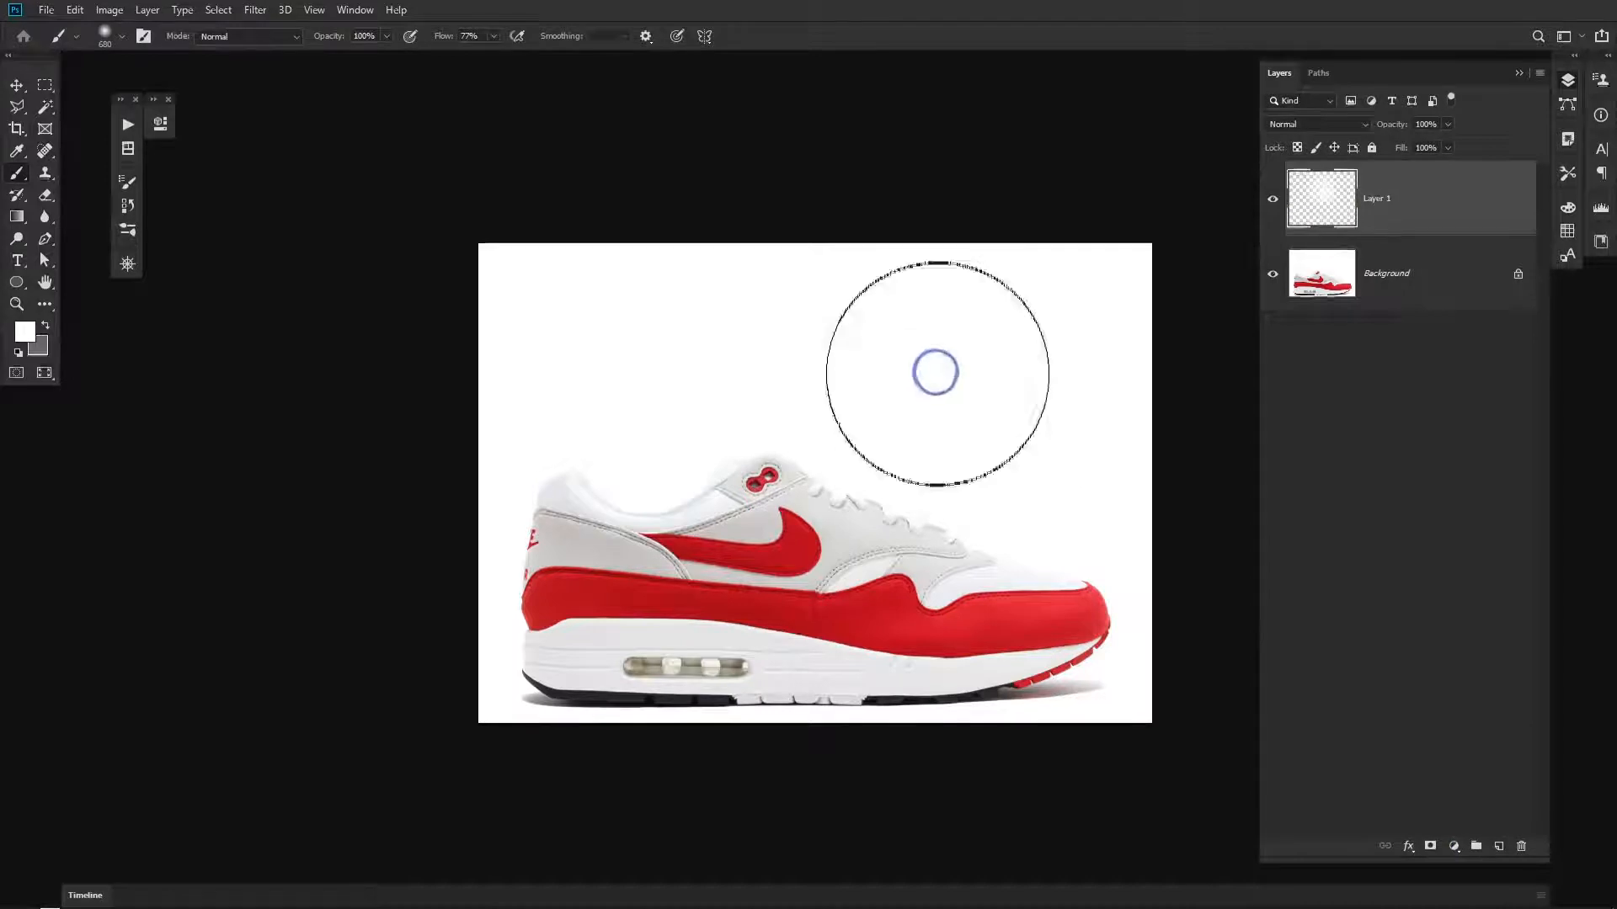
Step: Delete Layer 1 so that only the background image of the shoe is left
right_click(944, 381)
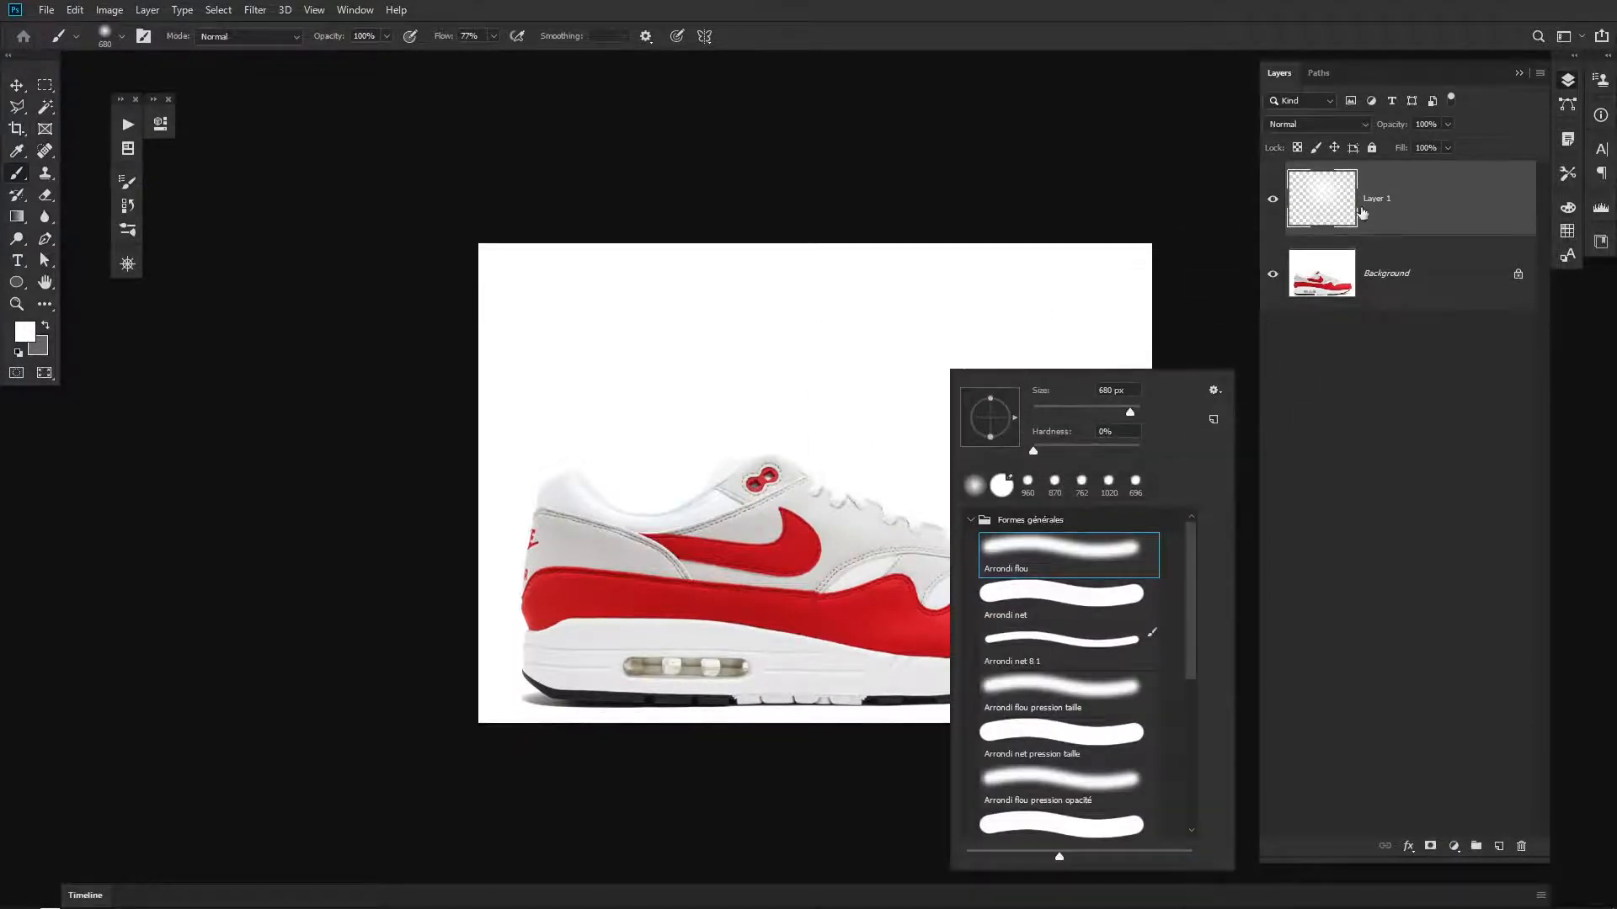
click(1400, 199)
key(Delete)
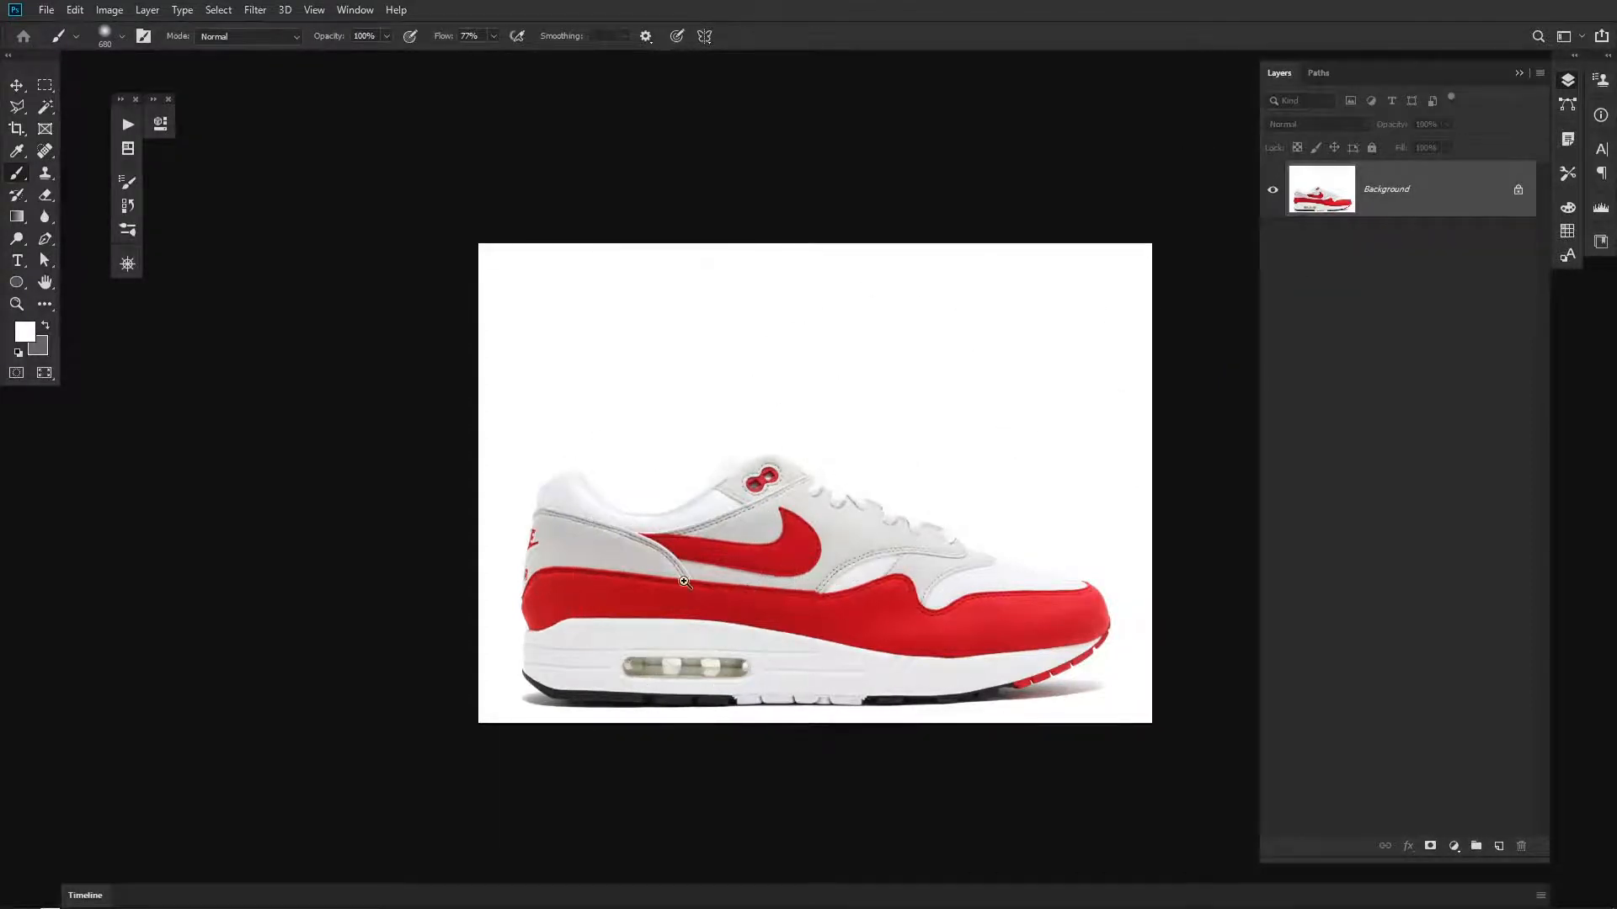
Step: Activate the Pen tool in Path mode for outlining the shoe
drag(683, 580, 714, 588)
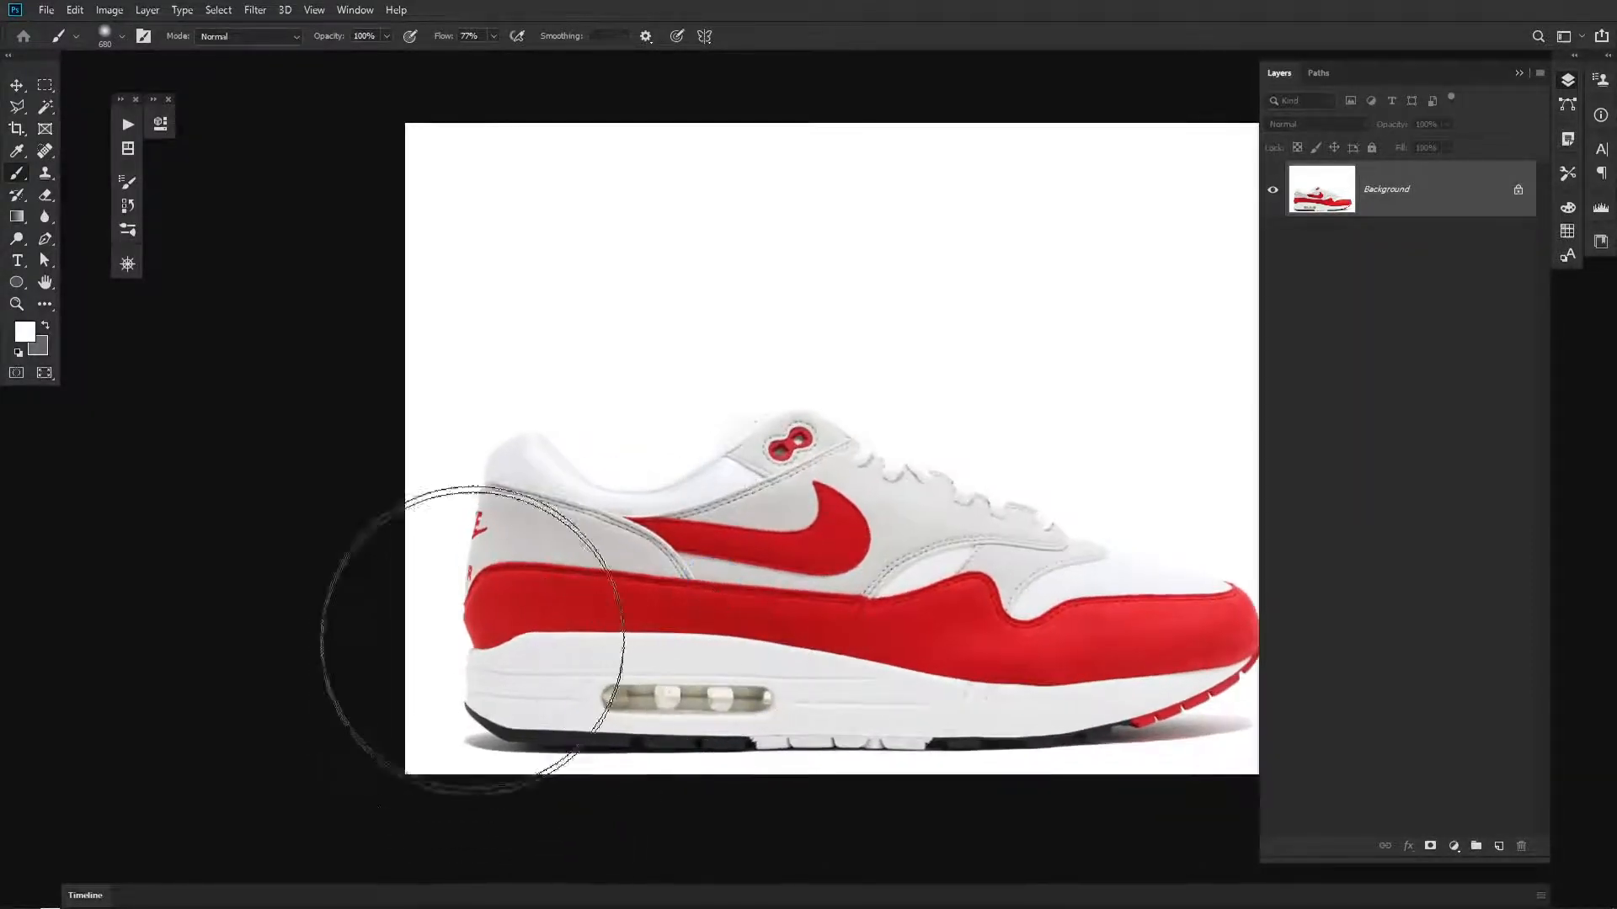
drag(596, 463, 493, 481)
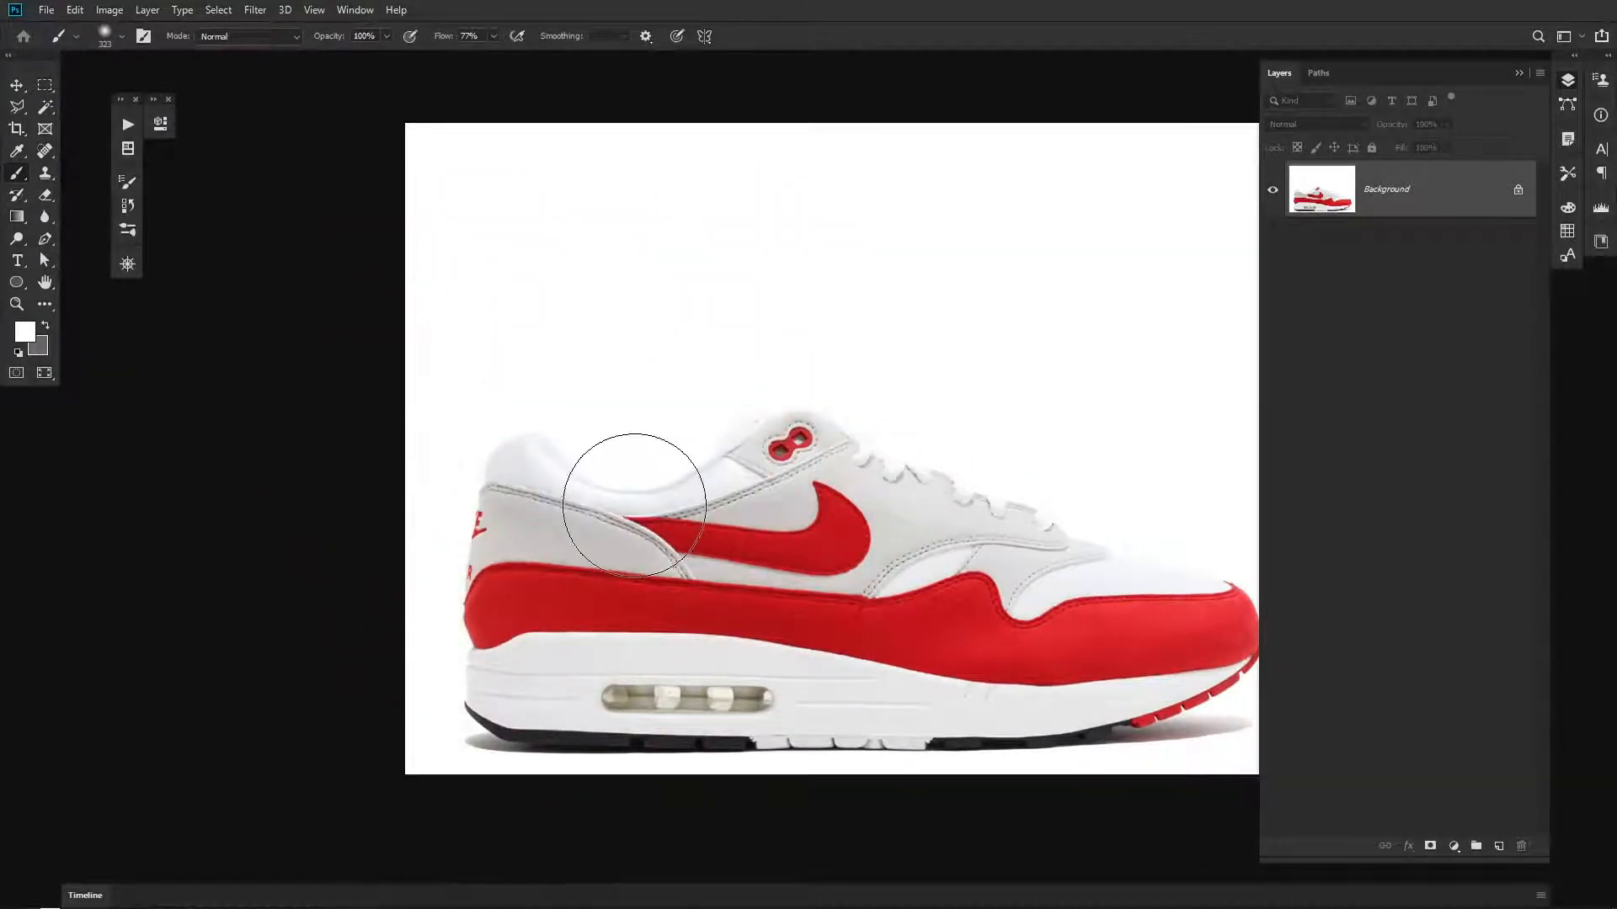
key(p)
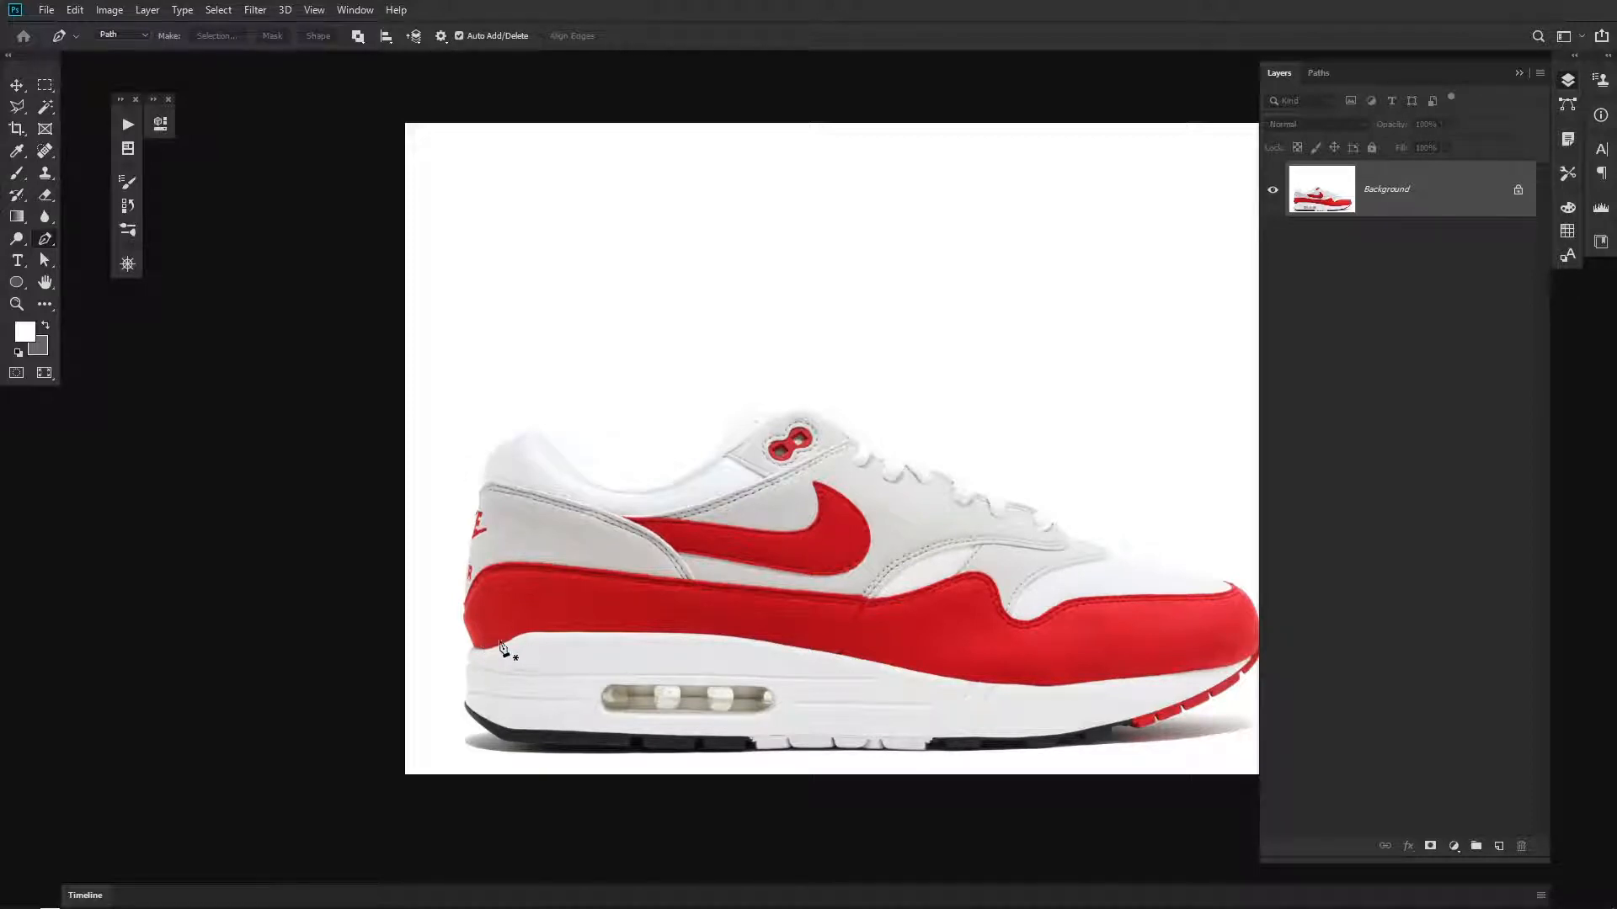
drag(734, 635, 666, 616)
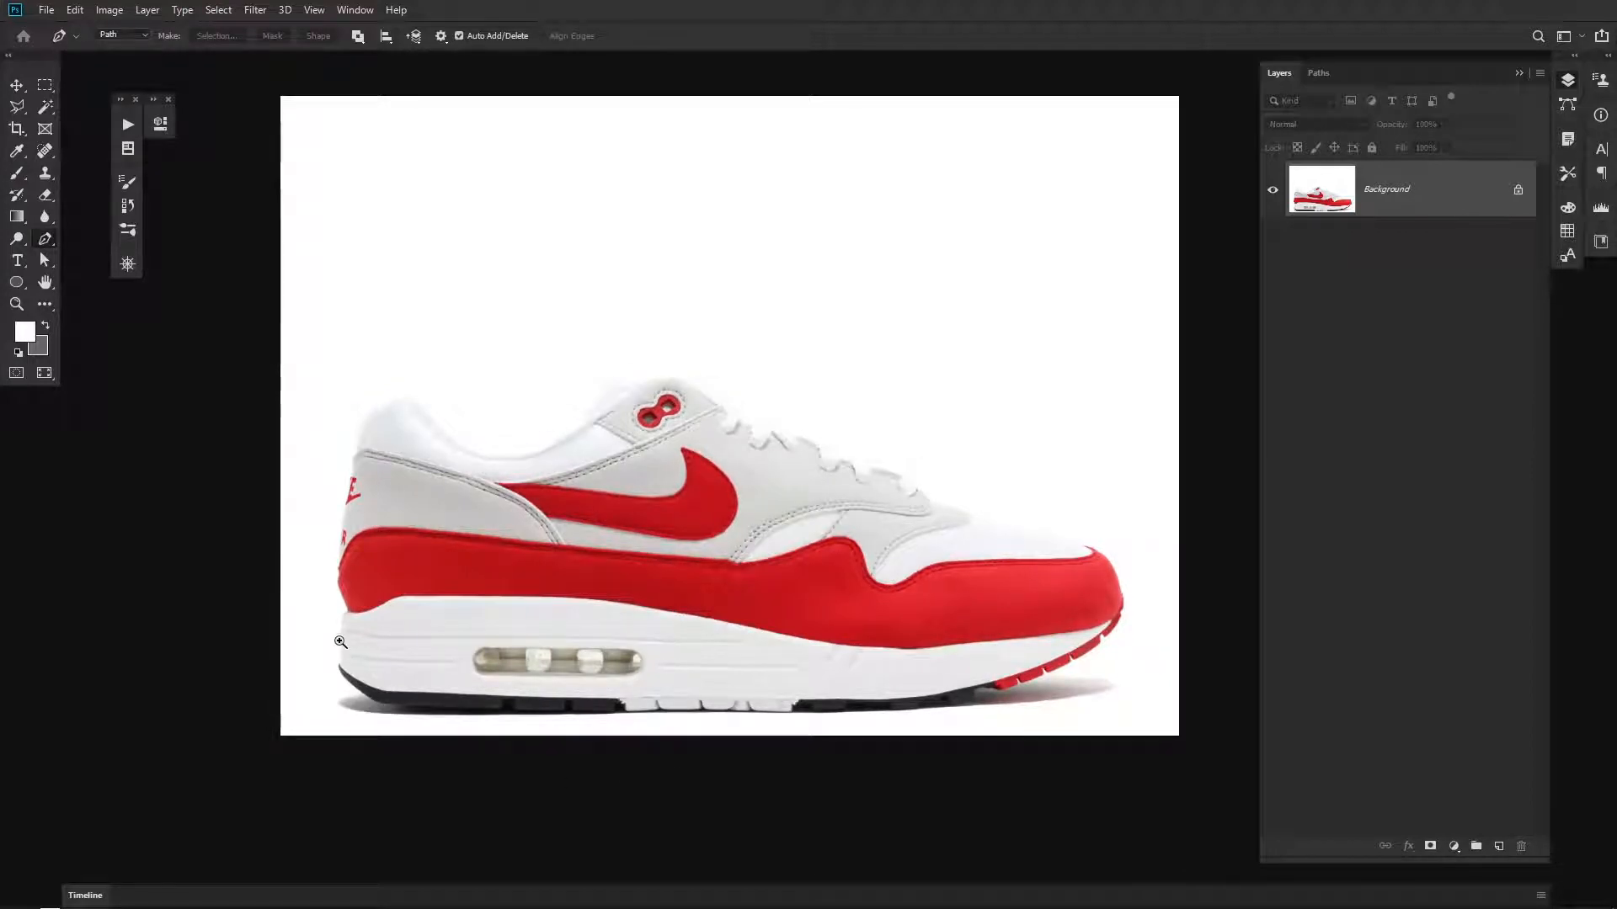
drag(343, 641, 373, 678)
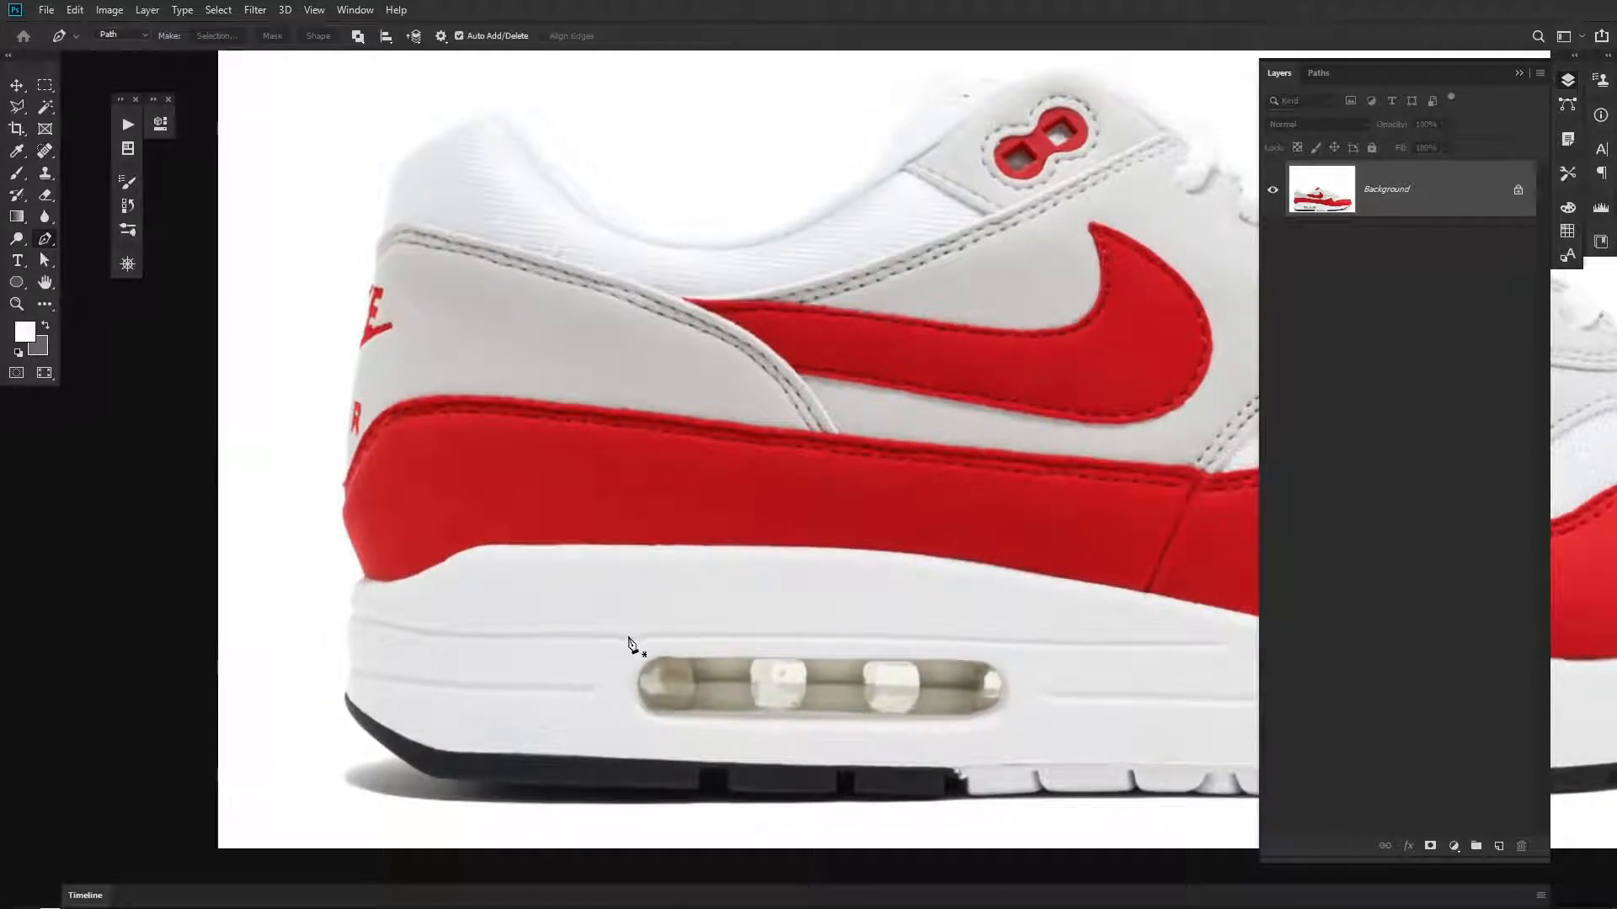
scroll(624, 633, up, 4)
scroll(624, 633, down, 6)
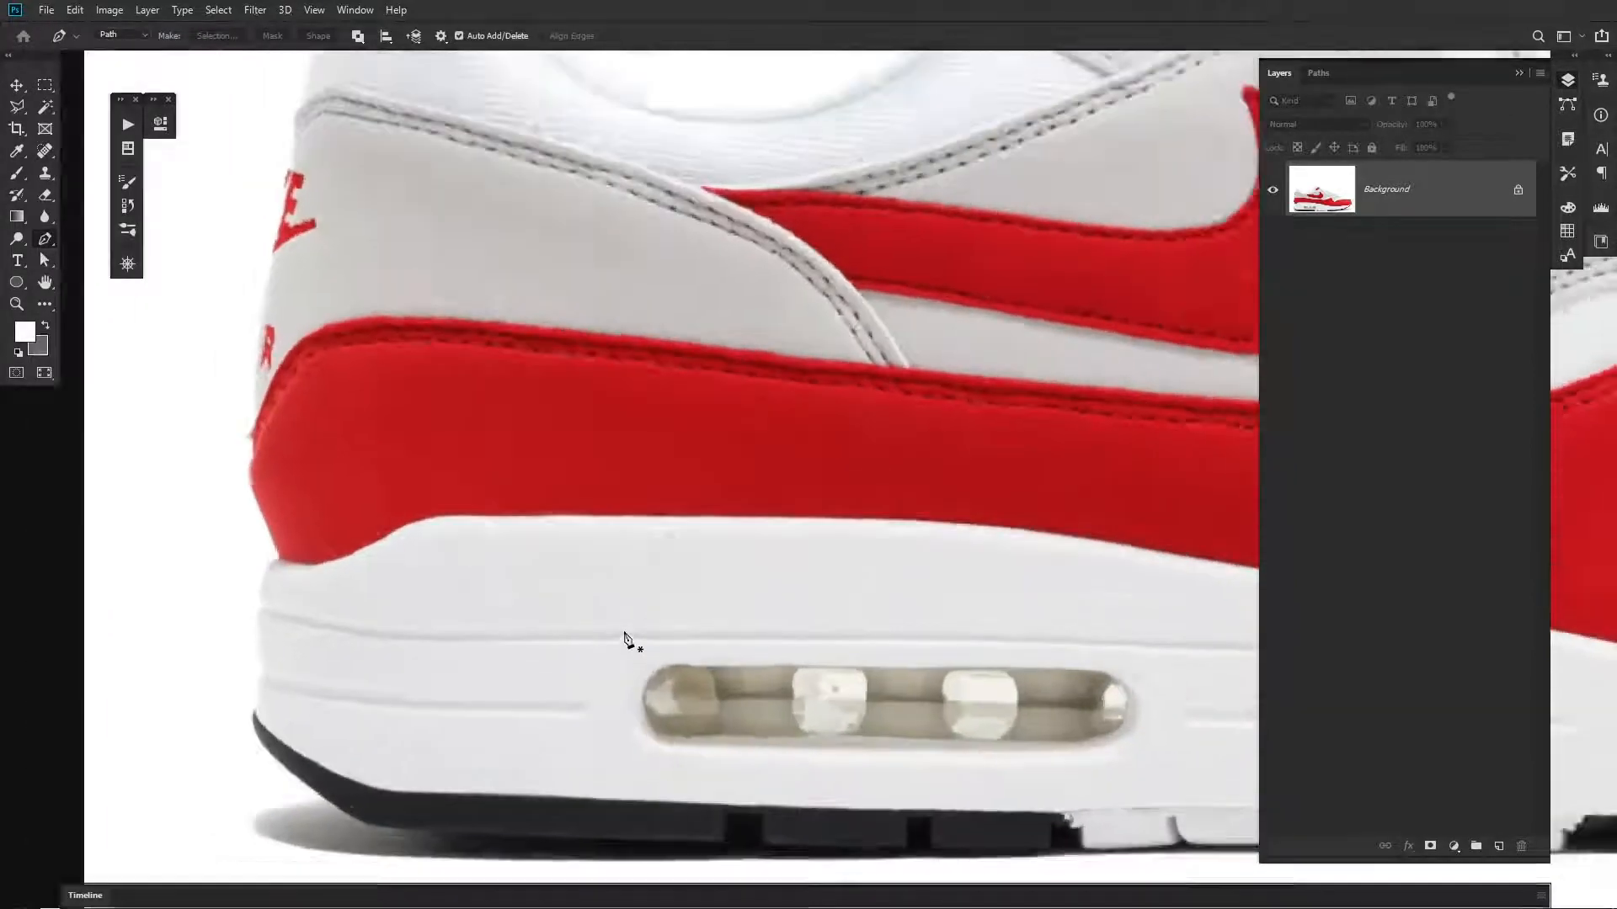
scroll(624, 632, up, 3)
scroll(624, 632, down, 3)
scroll(624, 632, up, 4)
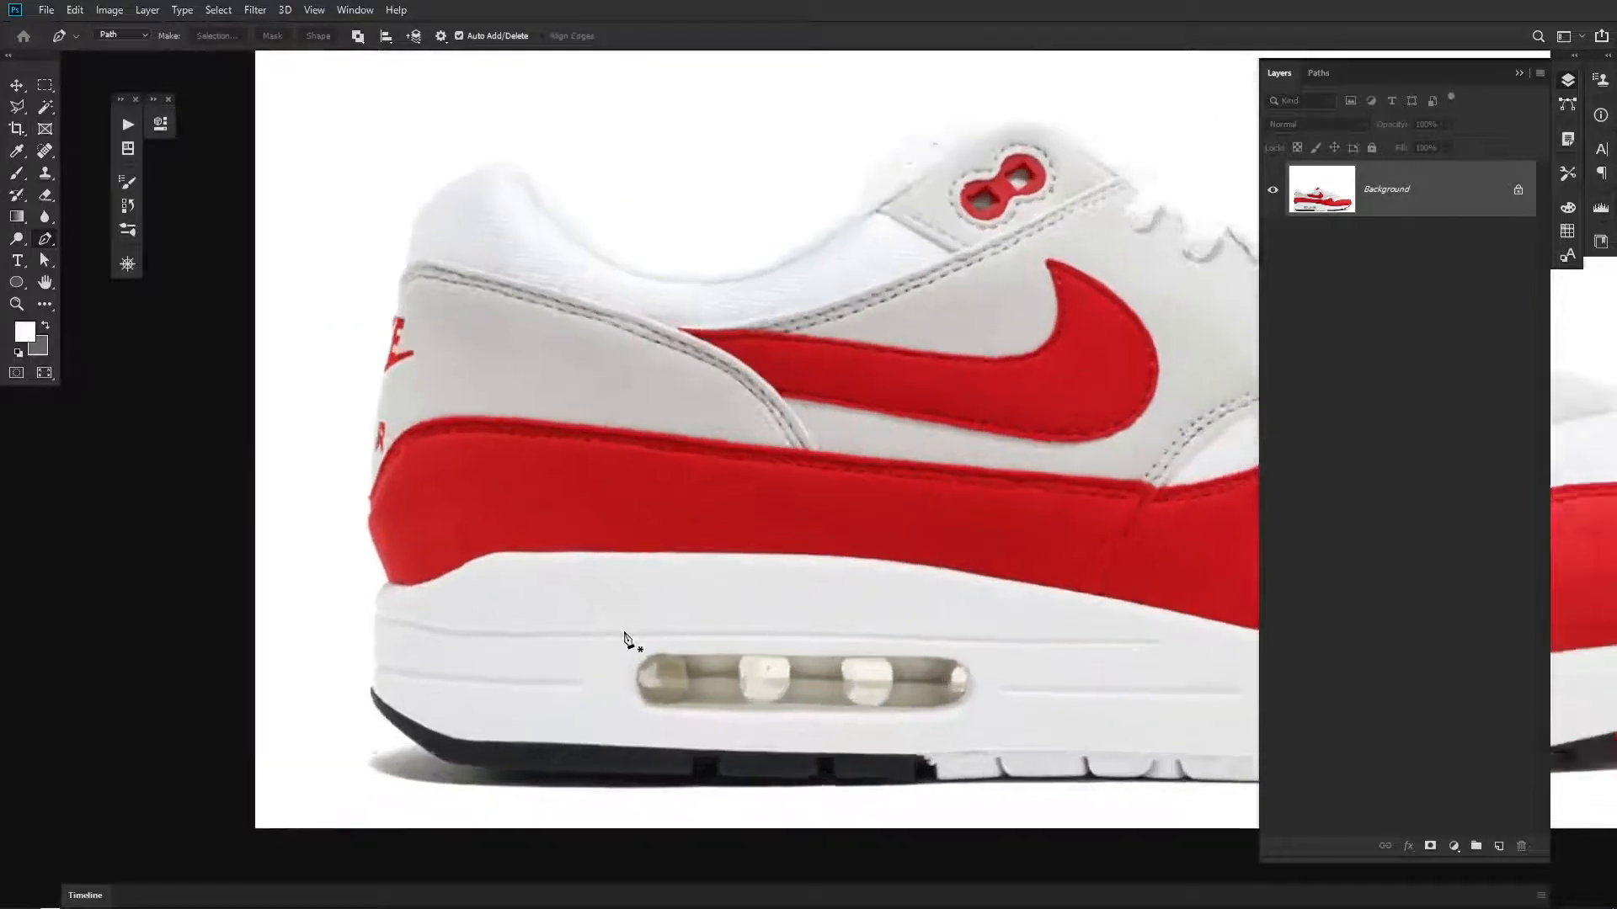
scroll(624, 632, down, 4)
scroll(624, 633, up, 2)
scroll(624, 633, down, 3)
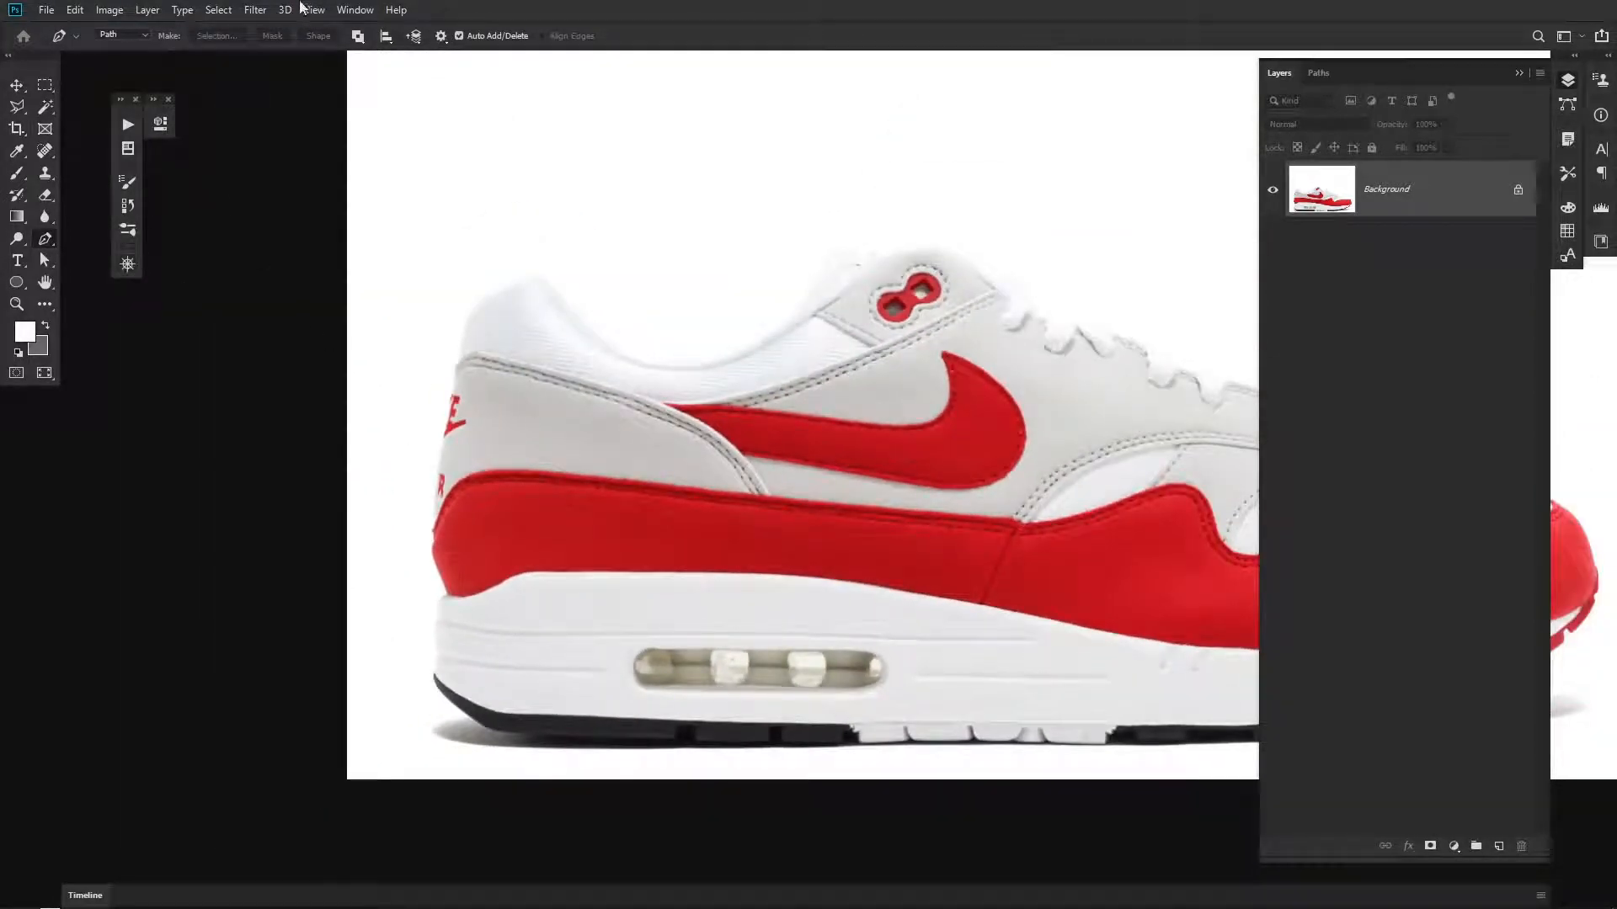
Step: Open the Navigator, magnify the image to 191.55%, move the viewed area across the shoe, and collapse the Navigator
click(354, 11)
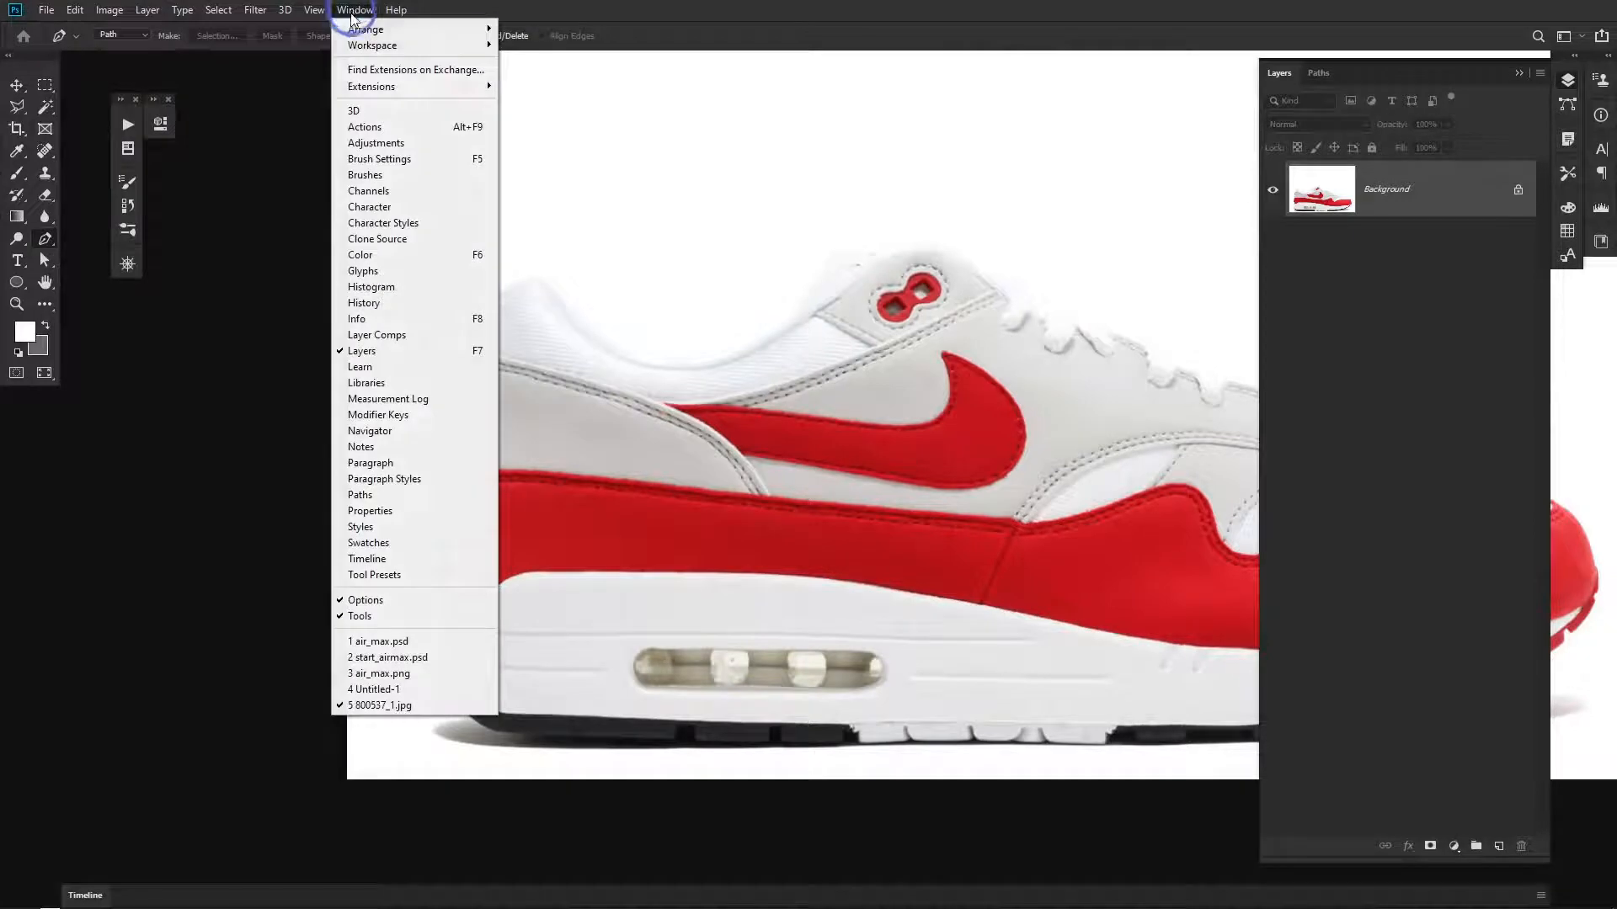
click(375, 431)
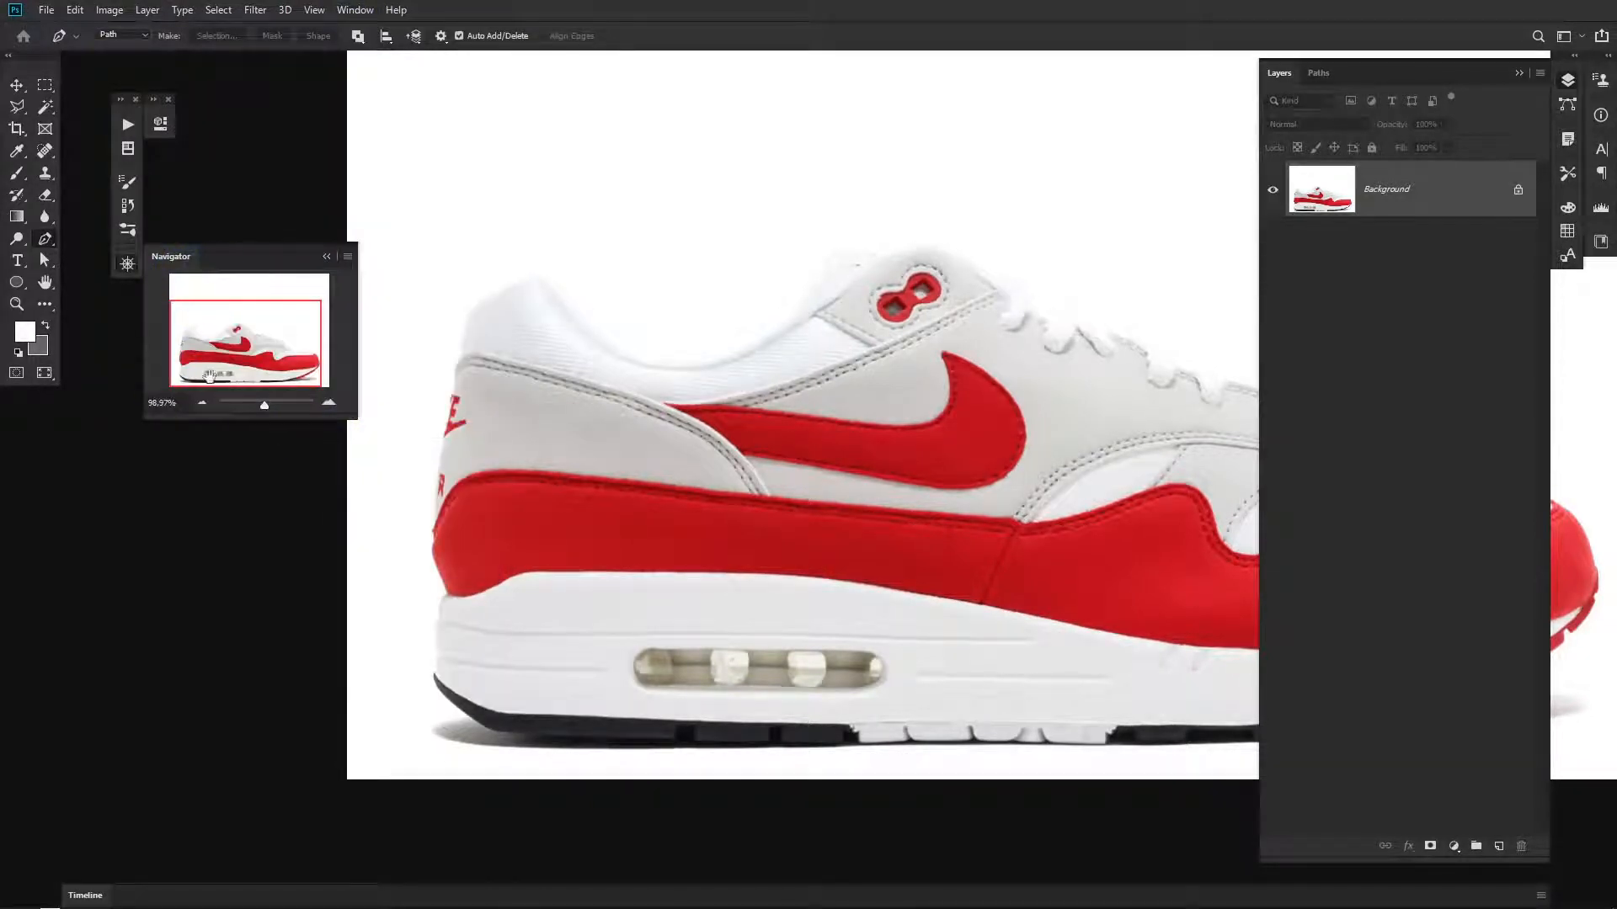
drag(266, 411, 271, 405)
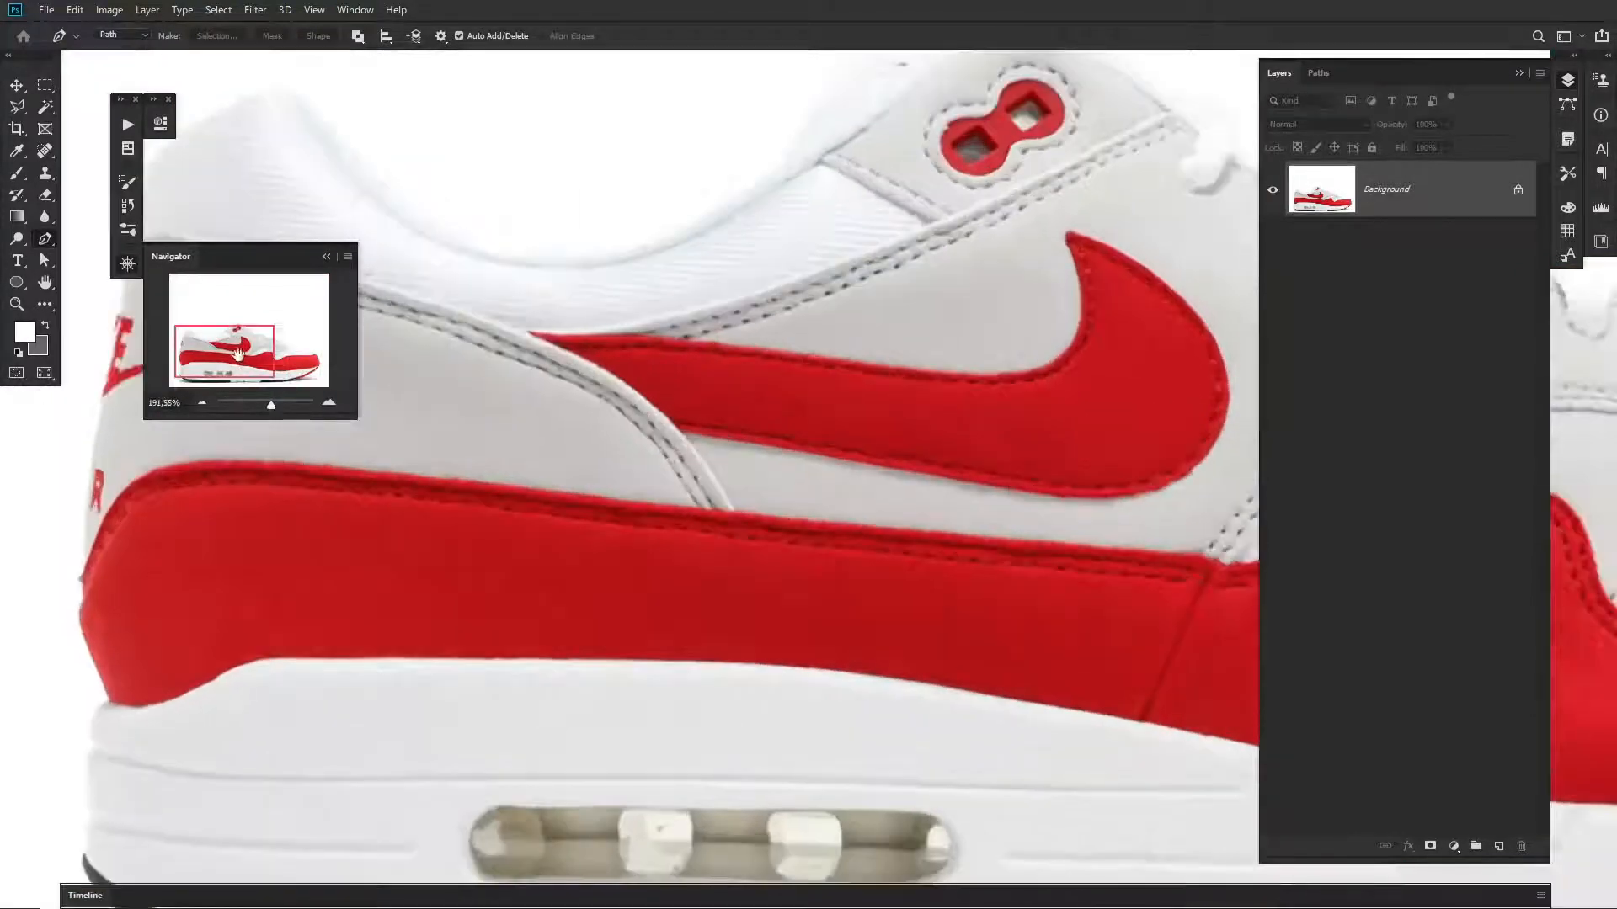
drag(236, 347, 242, 354)
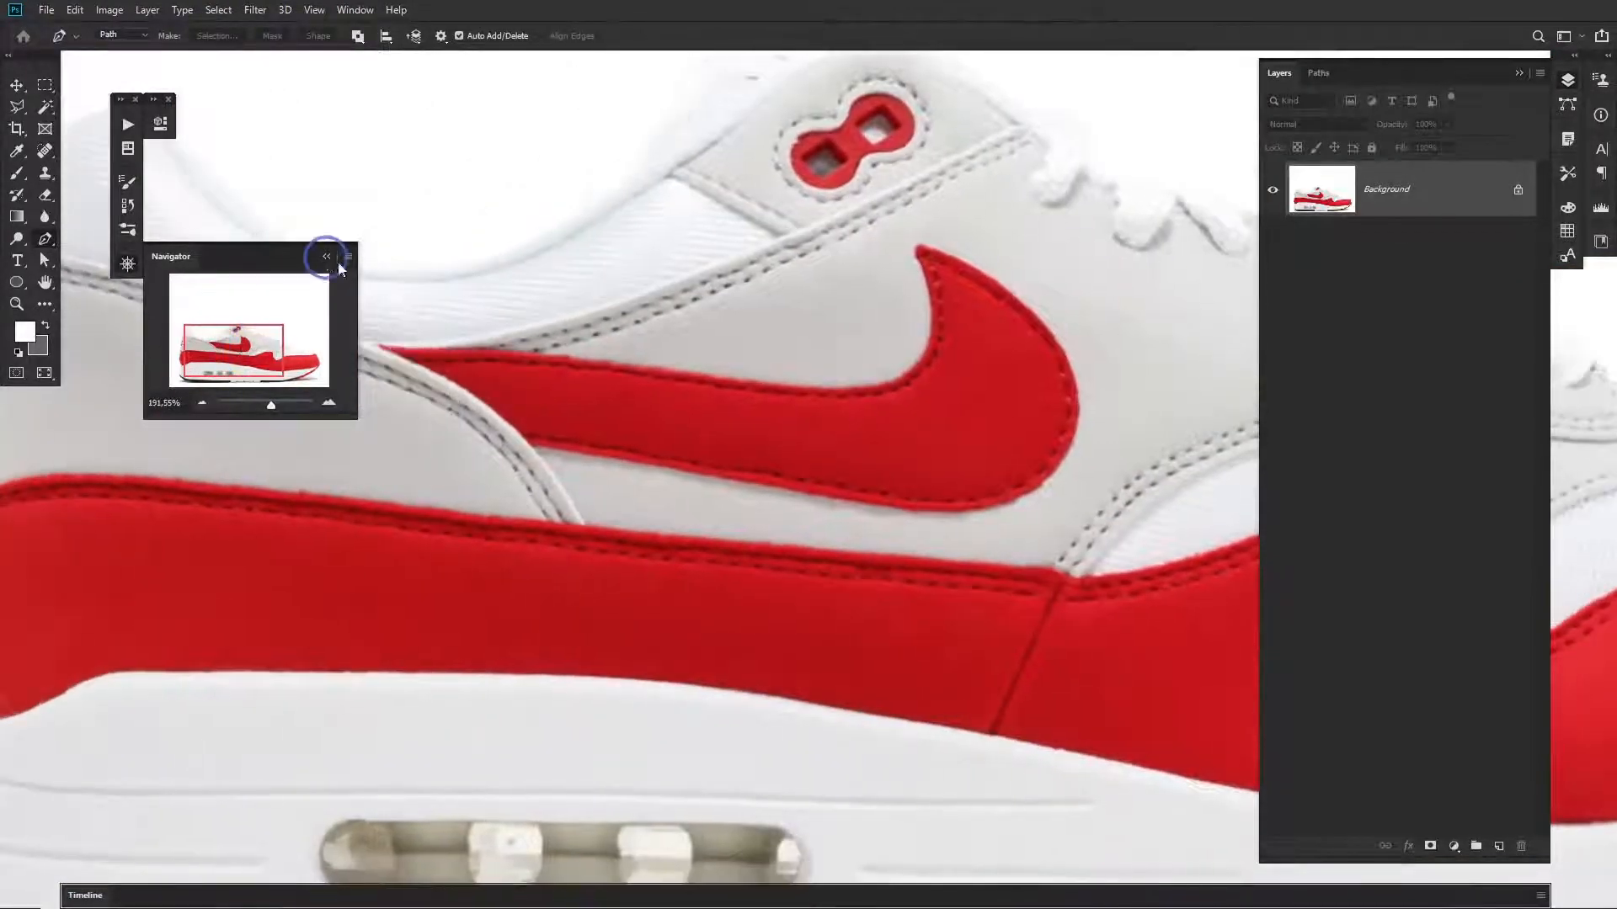
click(327, 257)
Step: Examine the shoe's upper outline from the heel collar to the laces against the white background
drag(535, 526, 496, 573)
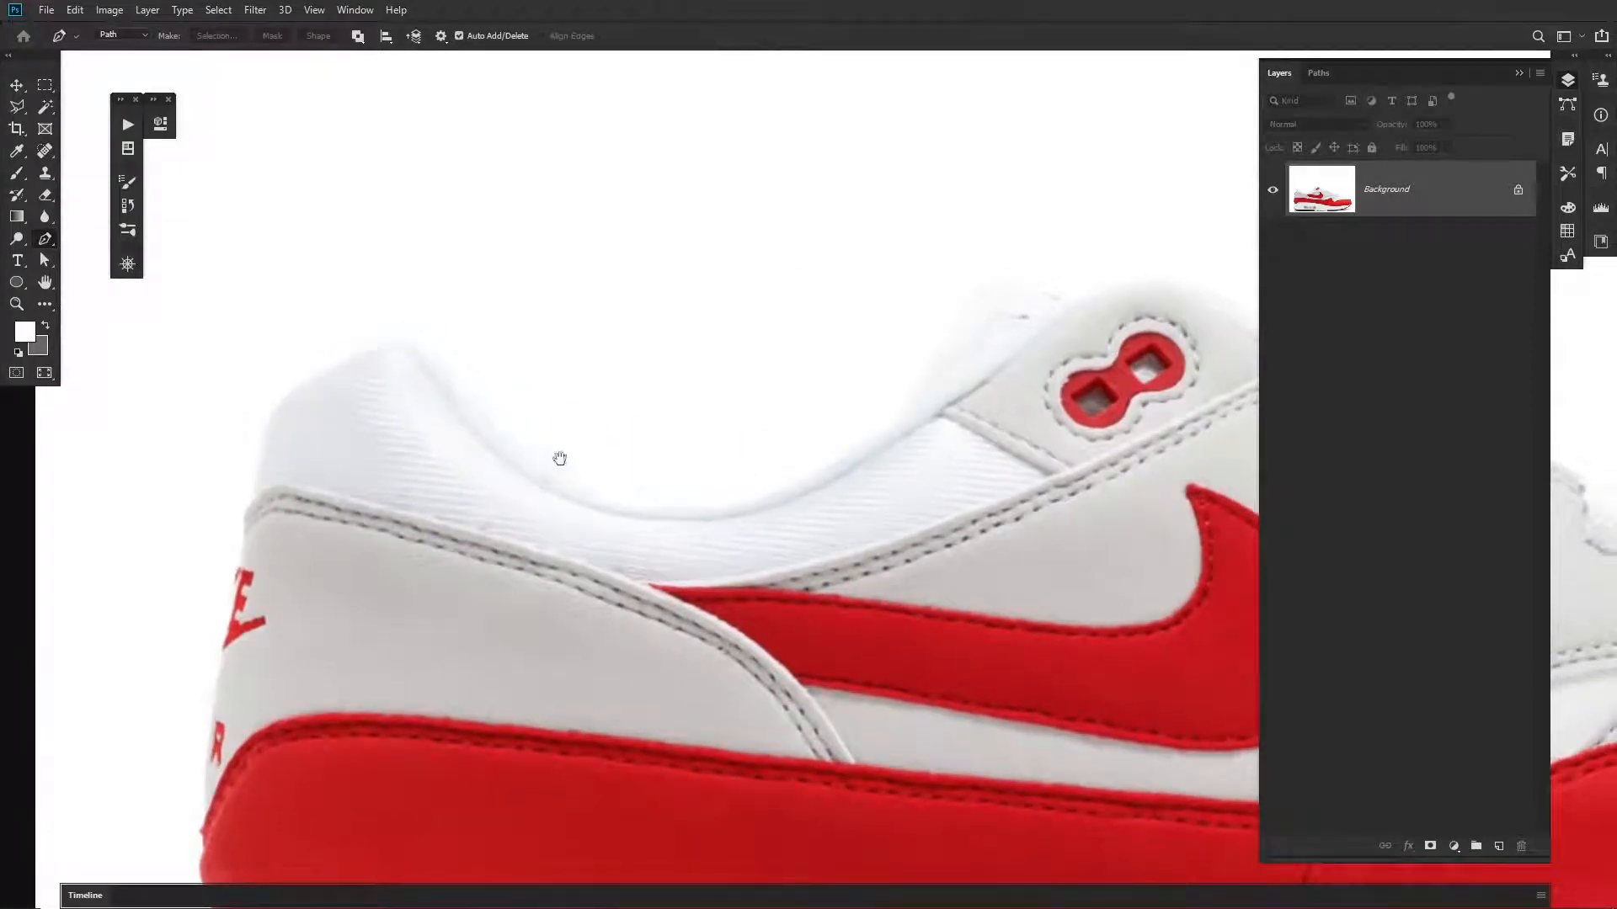
drag(748, 473, 542, 496)
drag(806, 448, 606, 466)
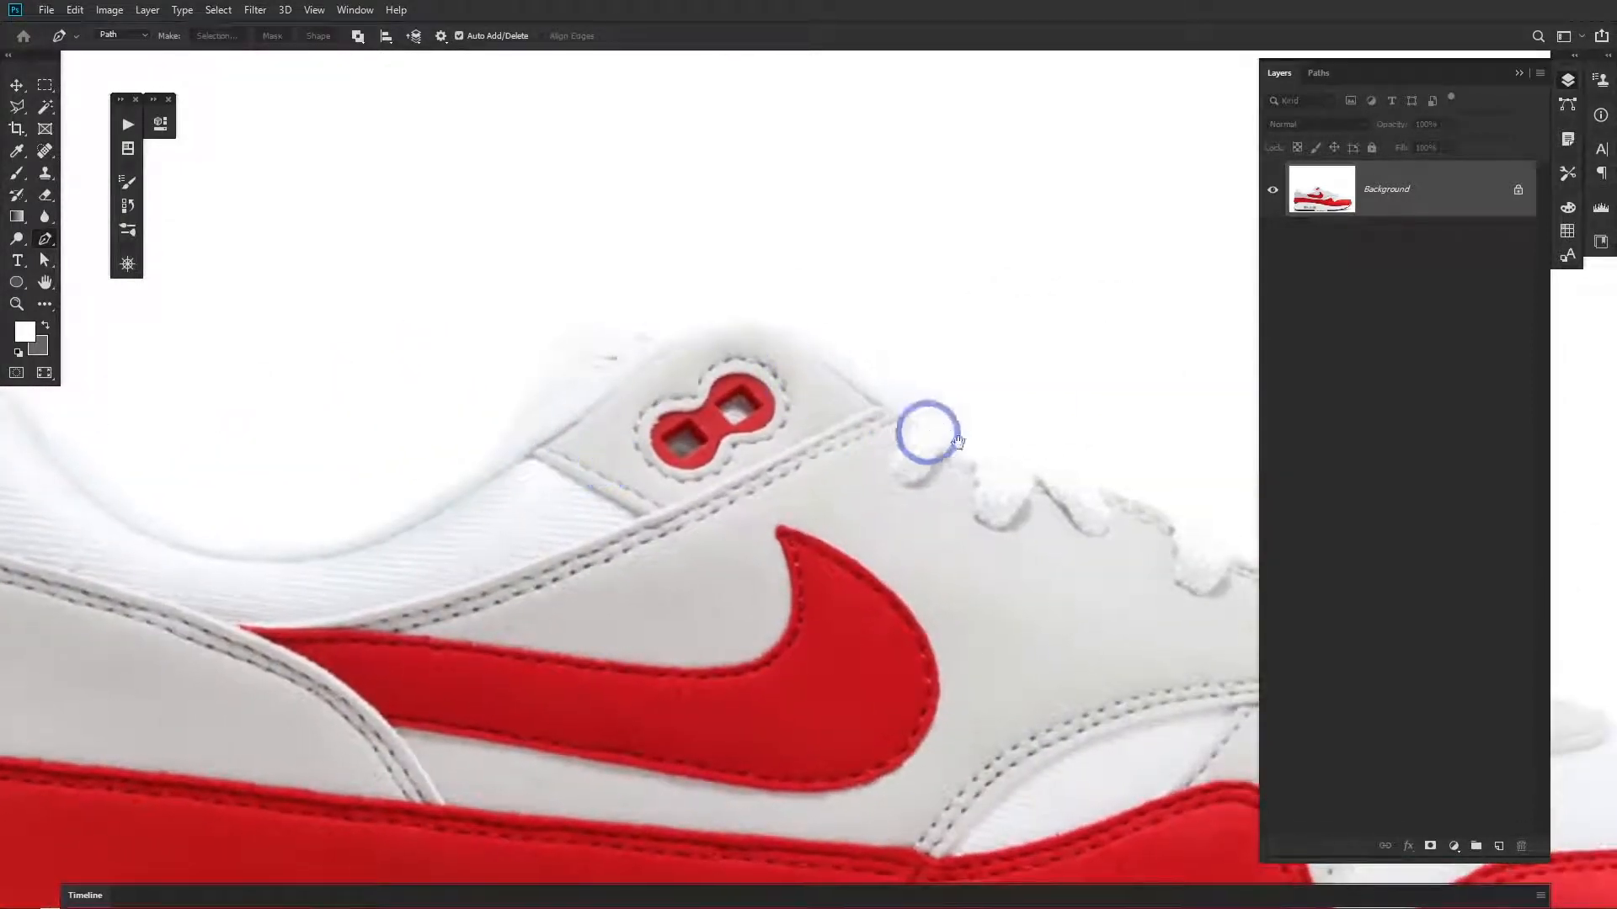
drag(1155, 576, 807, 570)
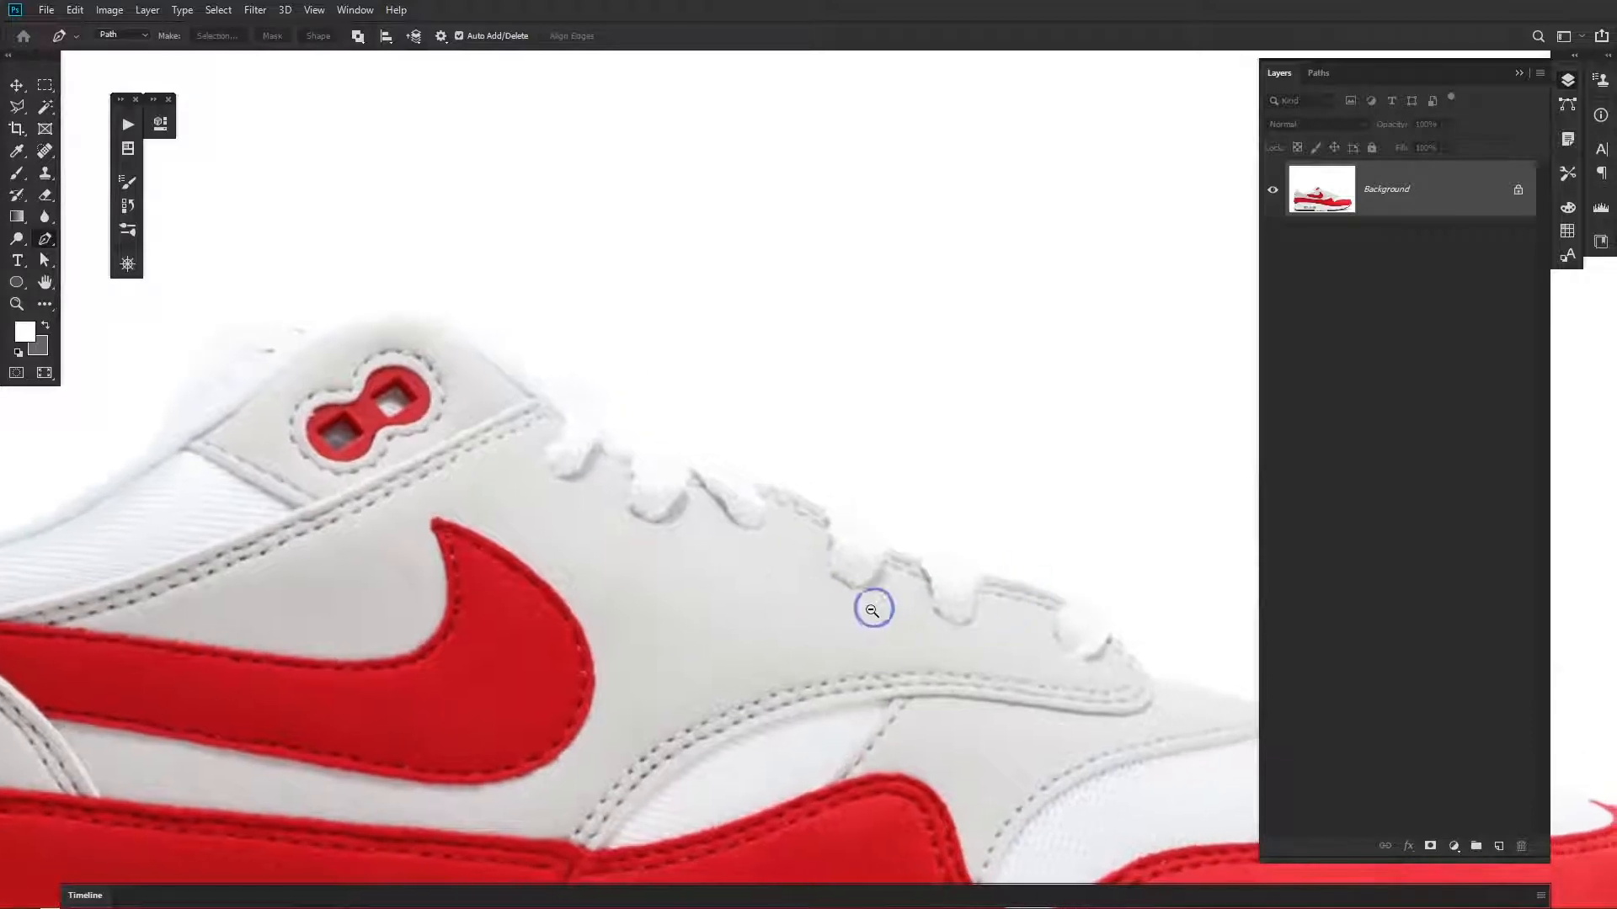
alt+click(873, 610)
drag(724, 616, 823, 473)
alt+click(762, 513)
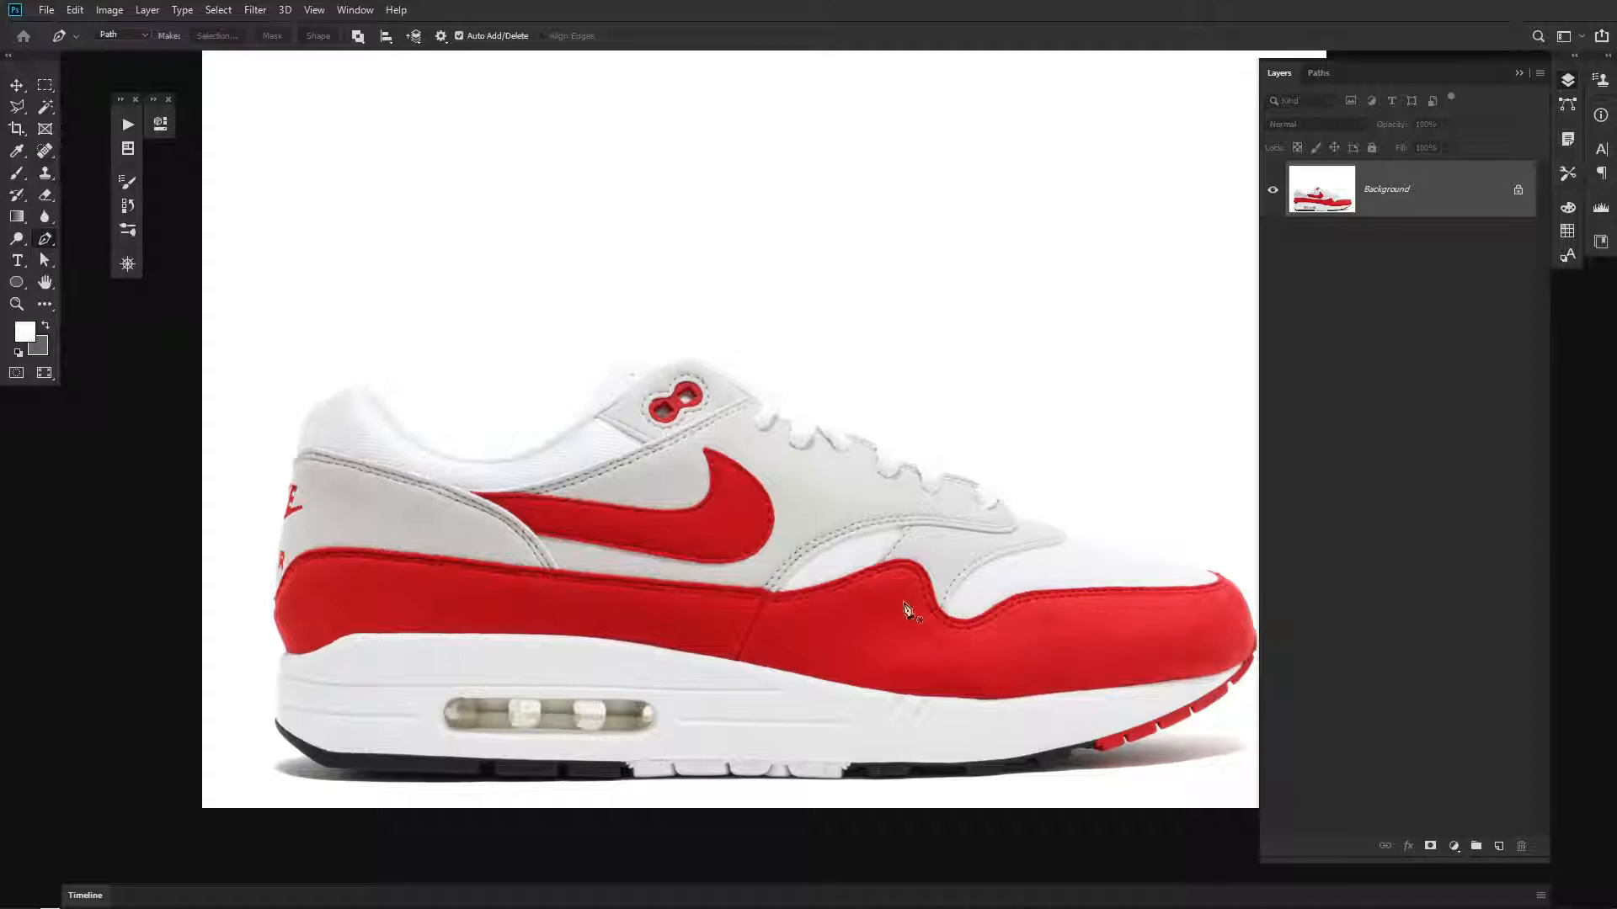
Step: Add a Black & White adjustment layer above the background, set Reds to 28 and raise Yellows
click(1455, 847)
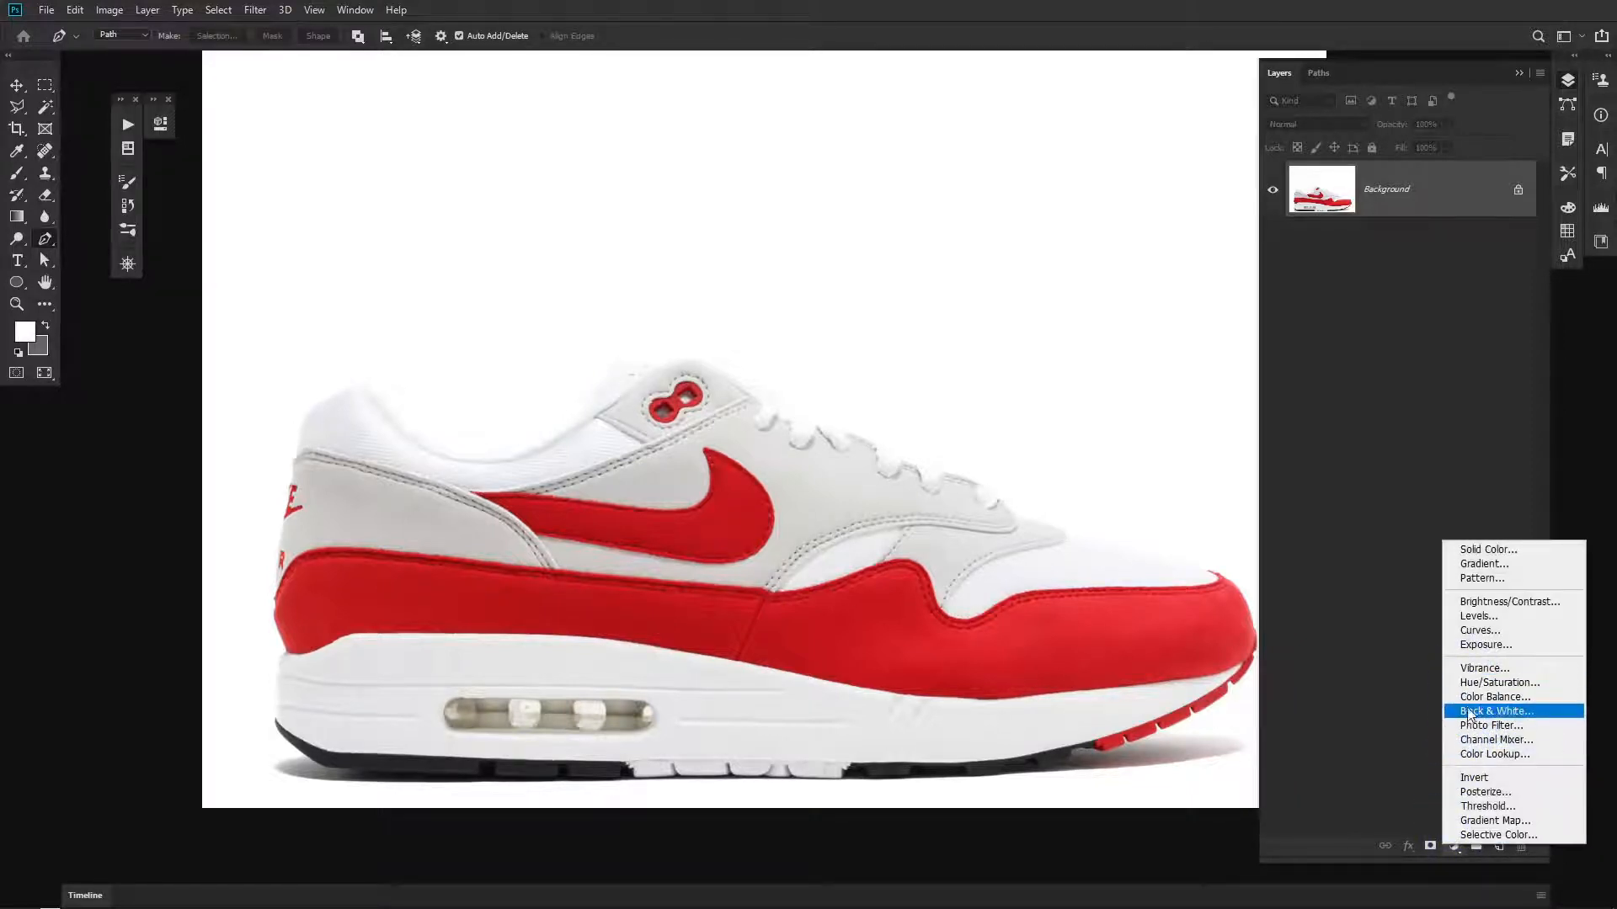
click(1474, 838)
click(1456, 847)
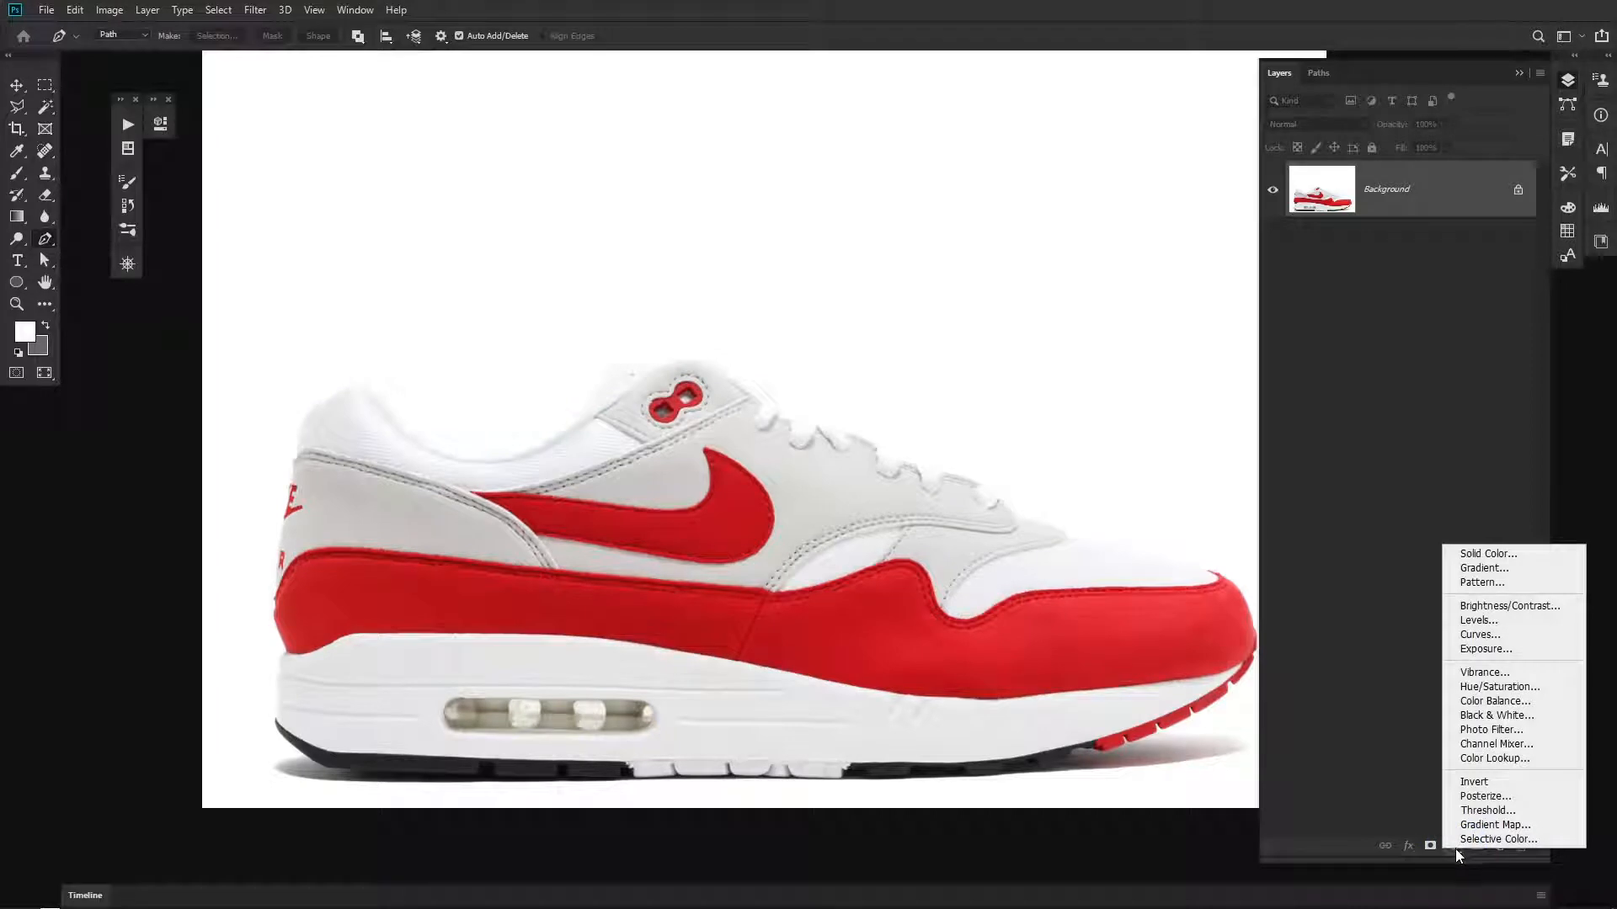
click(1499, 715)
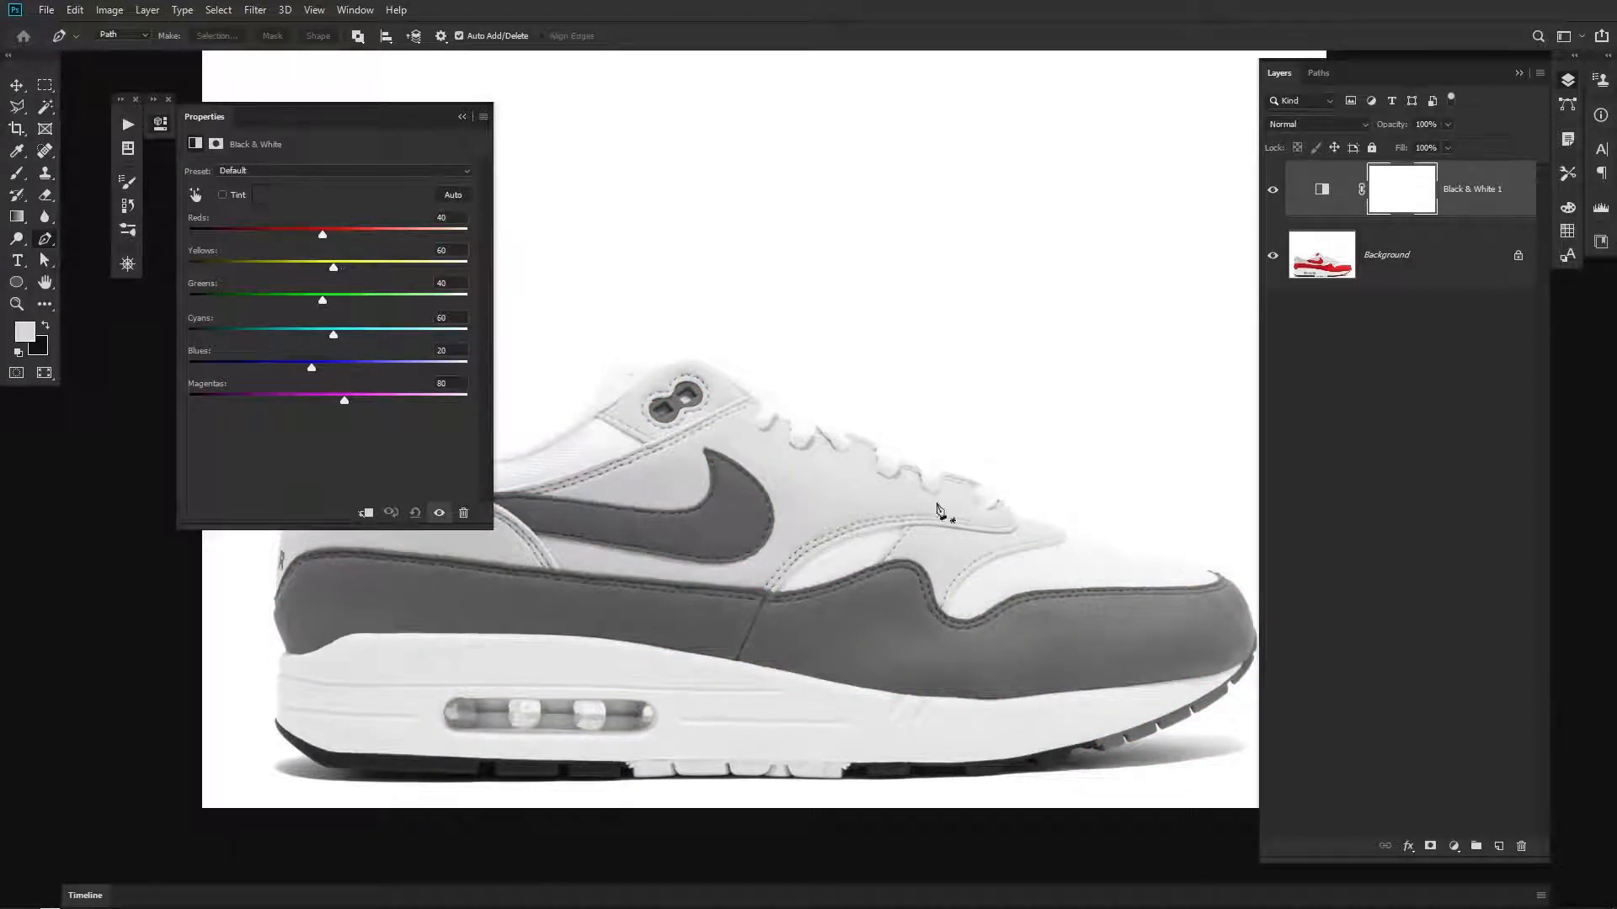
drag(320, 234, 376, 275)
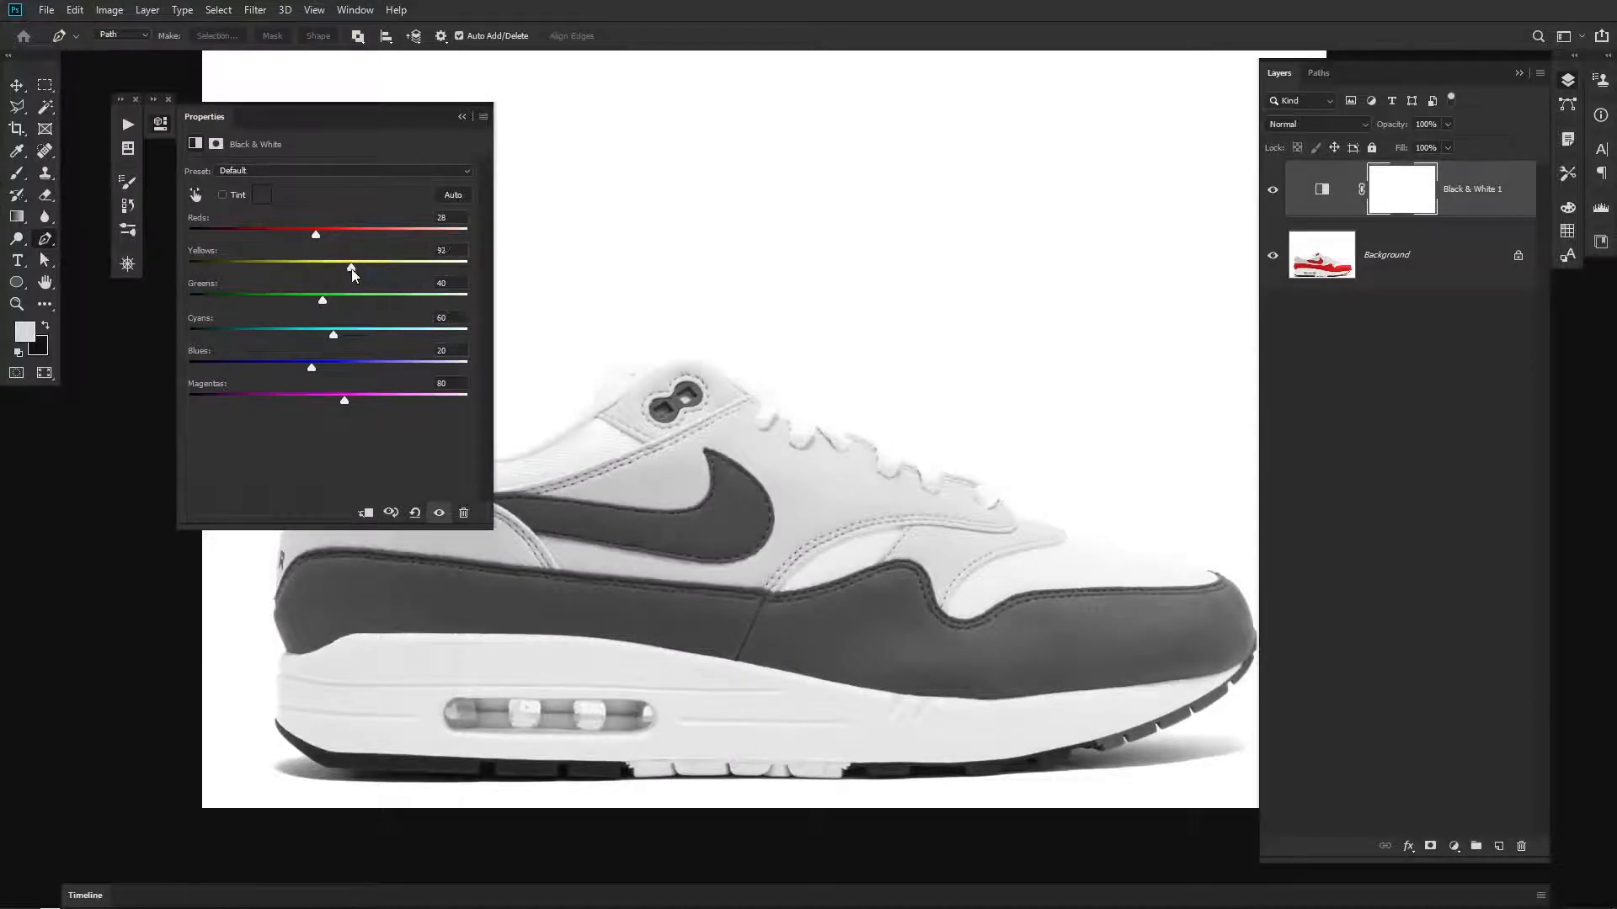
click(463, 118)
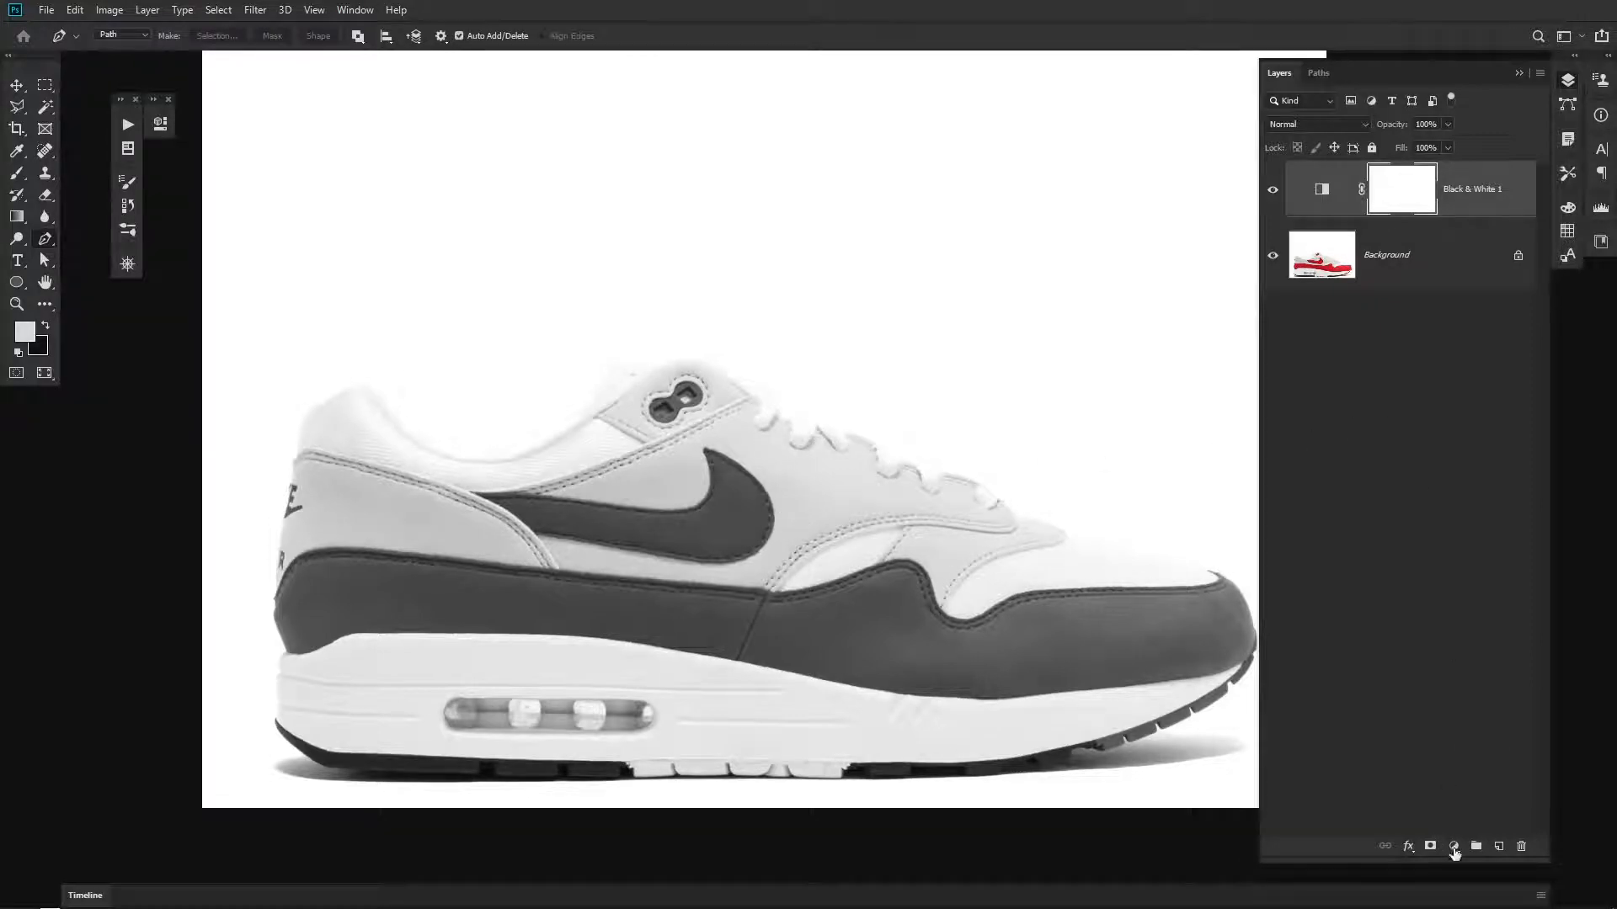
Step: Add a Brightness/Contrast adjustment layer on top with Brightness -67 and Contrast -33
click(1454, 846)
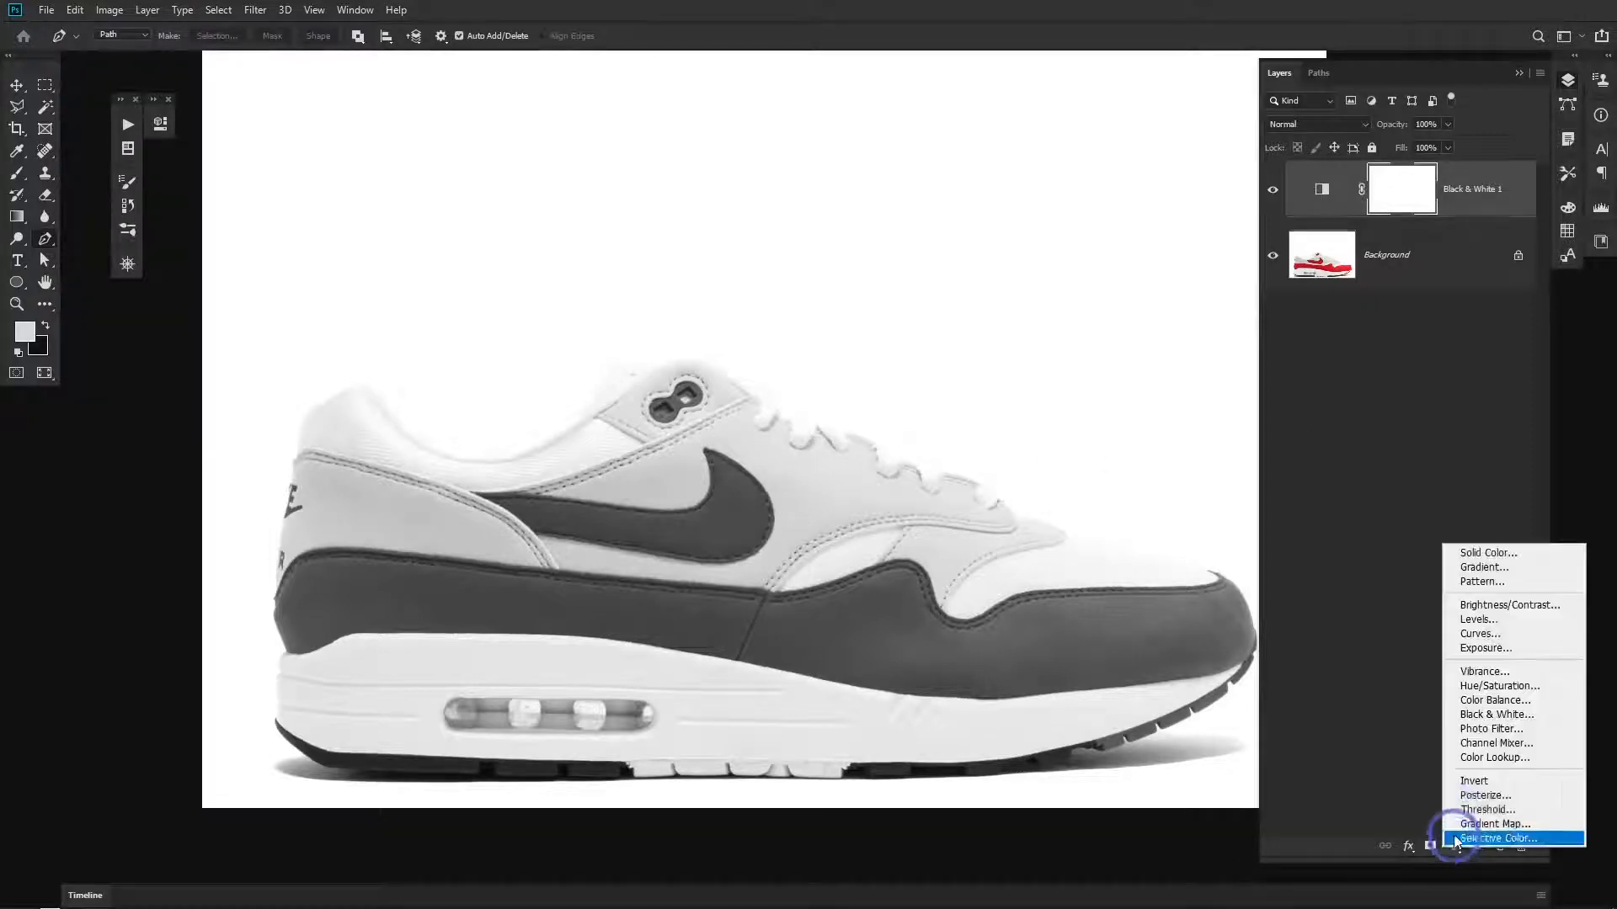
click(1507, 604)
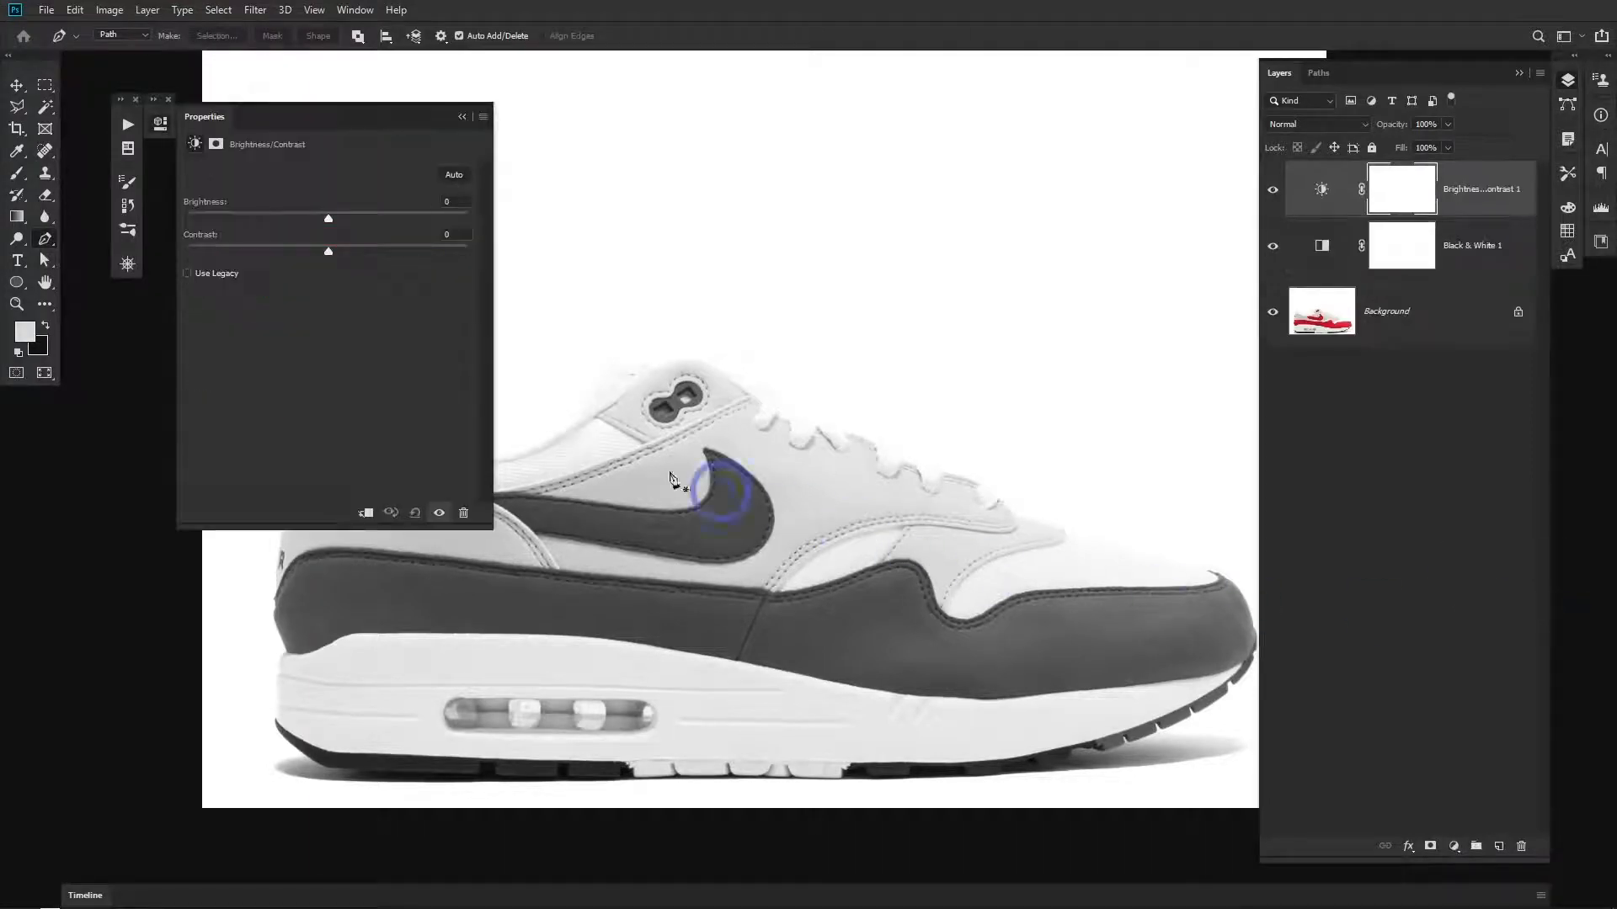
drag(323, 222, 229, 251)
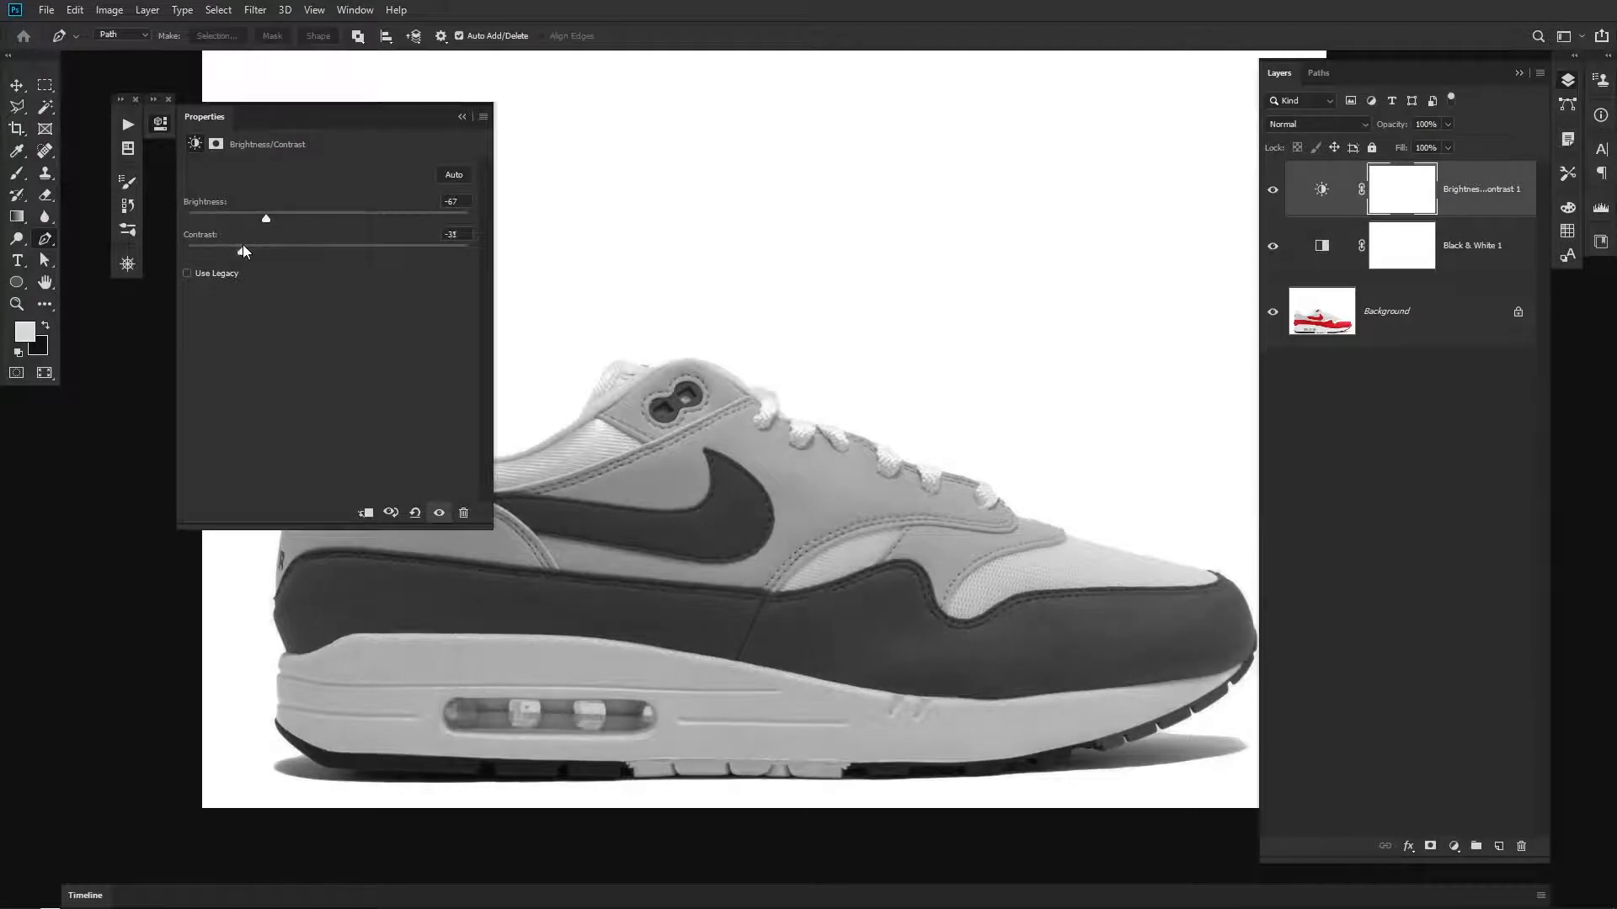
drag(805, 415, 882, 474)
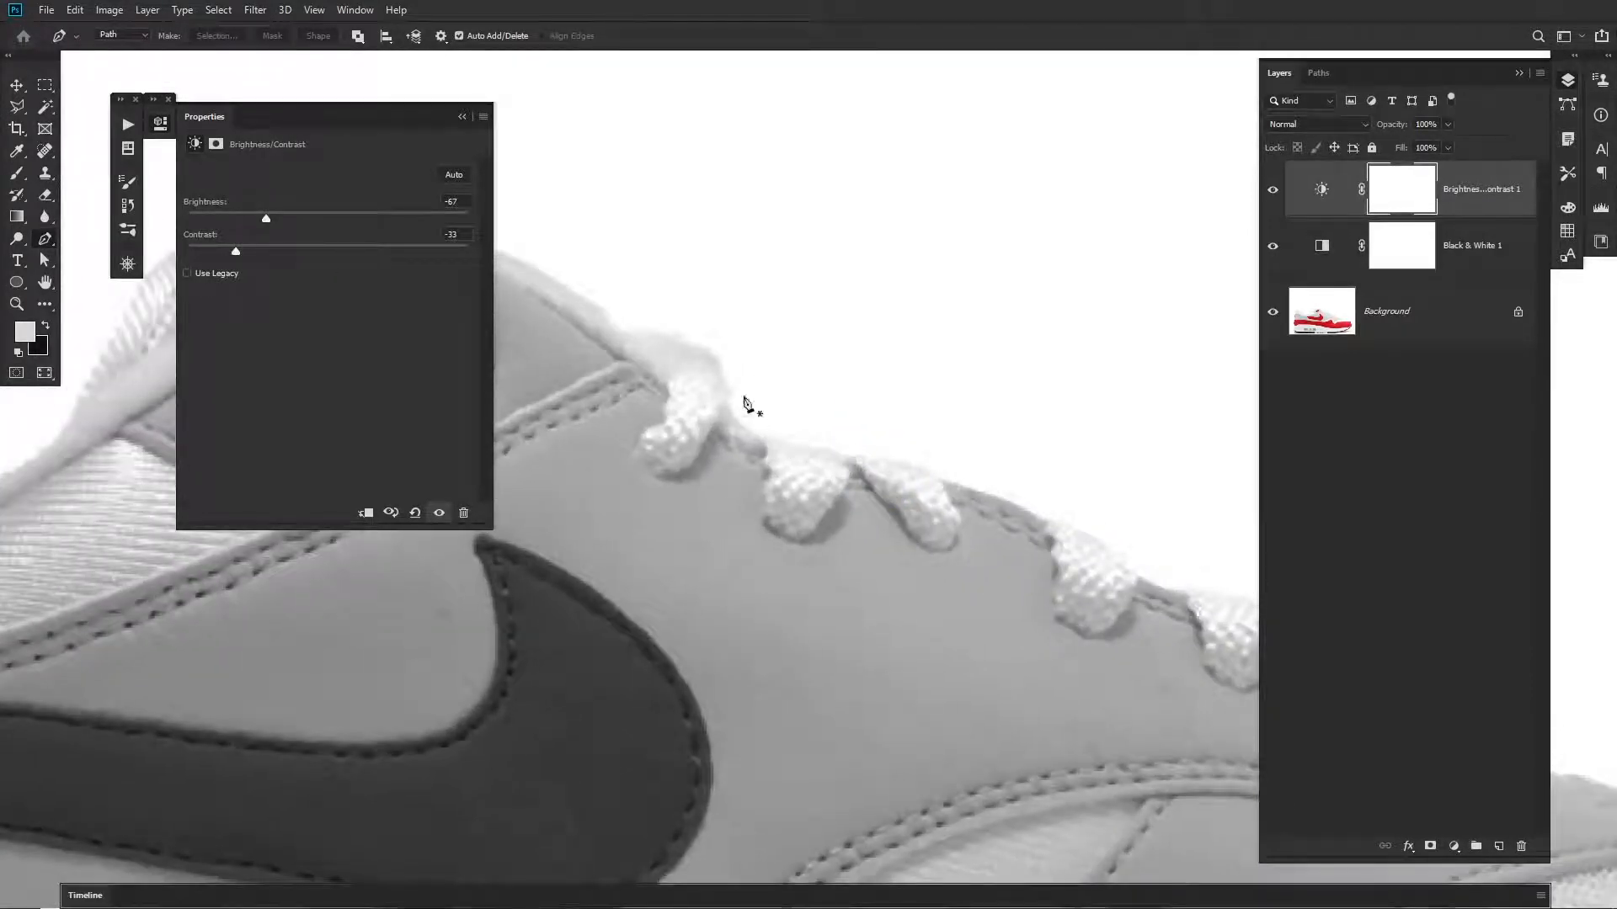
drag(1015, 532, 859, 514)
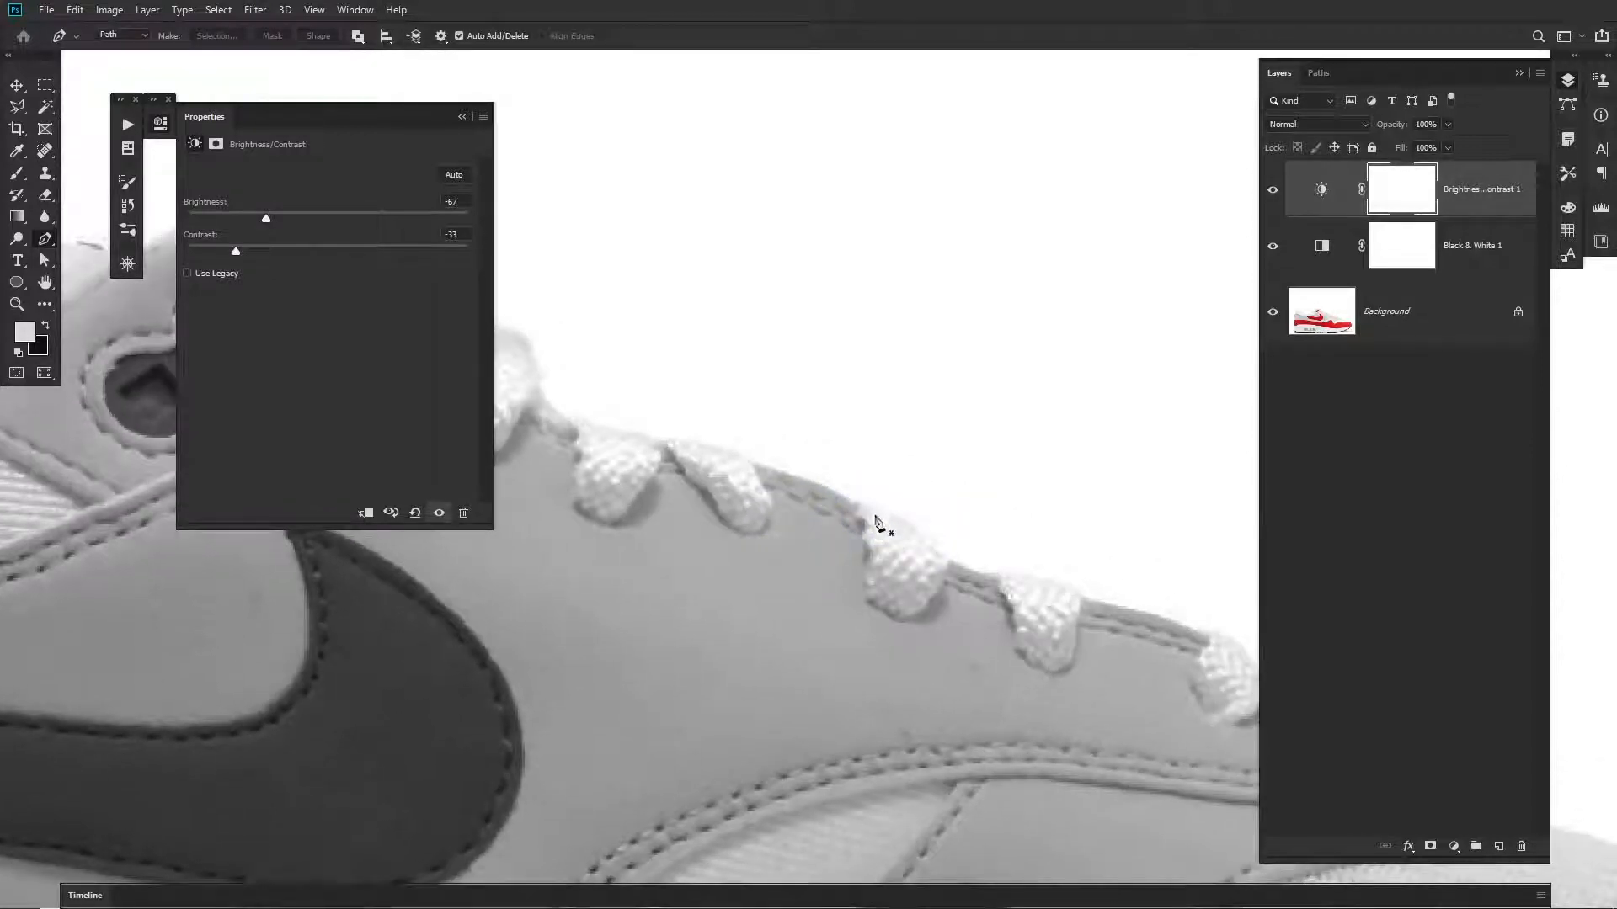
click(463, 118)
Step: Compare the shoe with and without the adjustment layers and examine the outline around the laces
mouse_move(1273, 245)
mouse_down()
mouse_move(1281, 206)
mouse_move(1272, 256)
mouse_up()
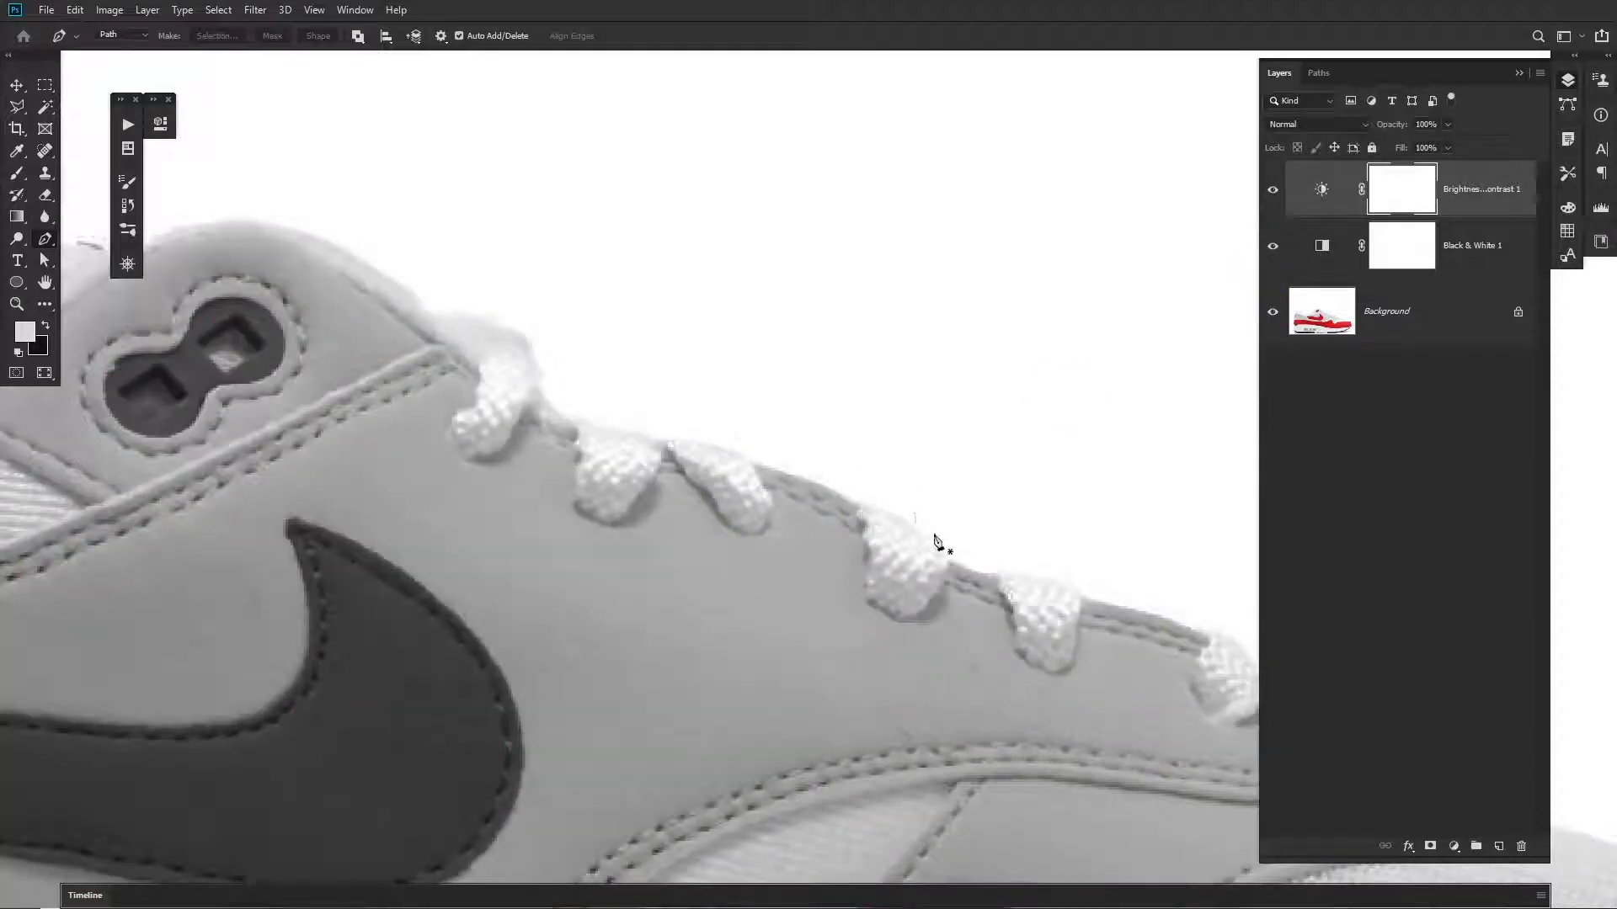
drag(966, 556, 801, 559)
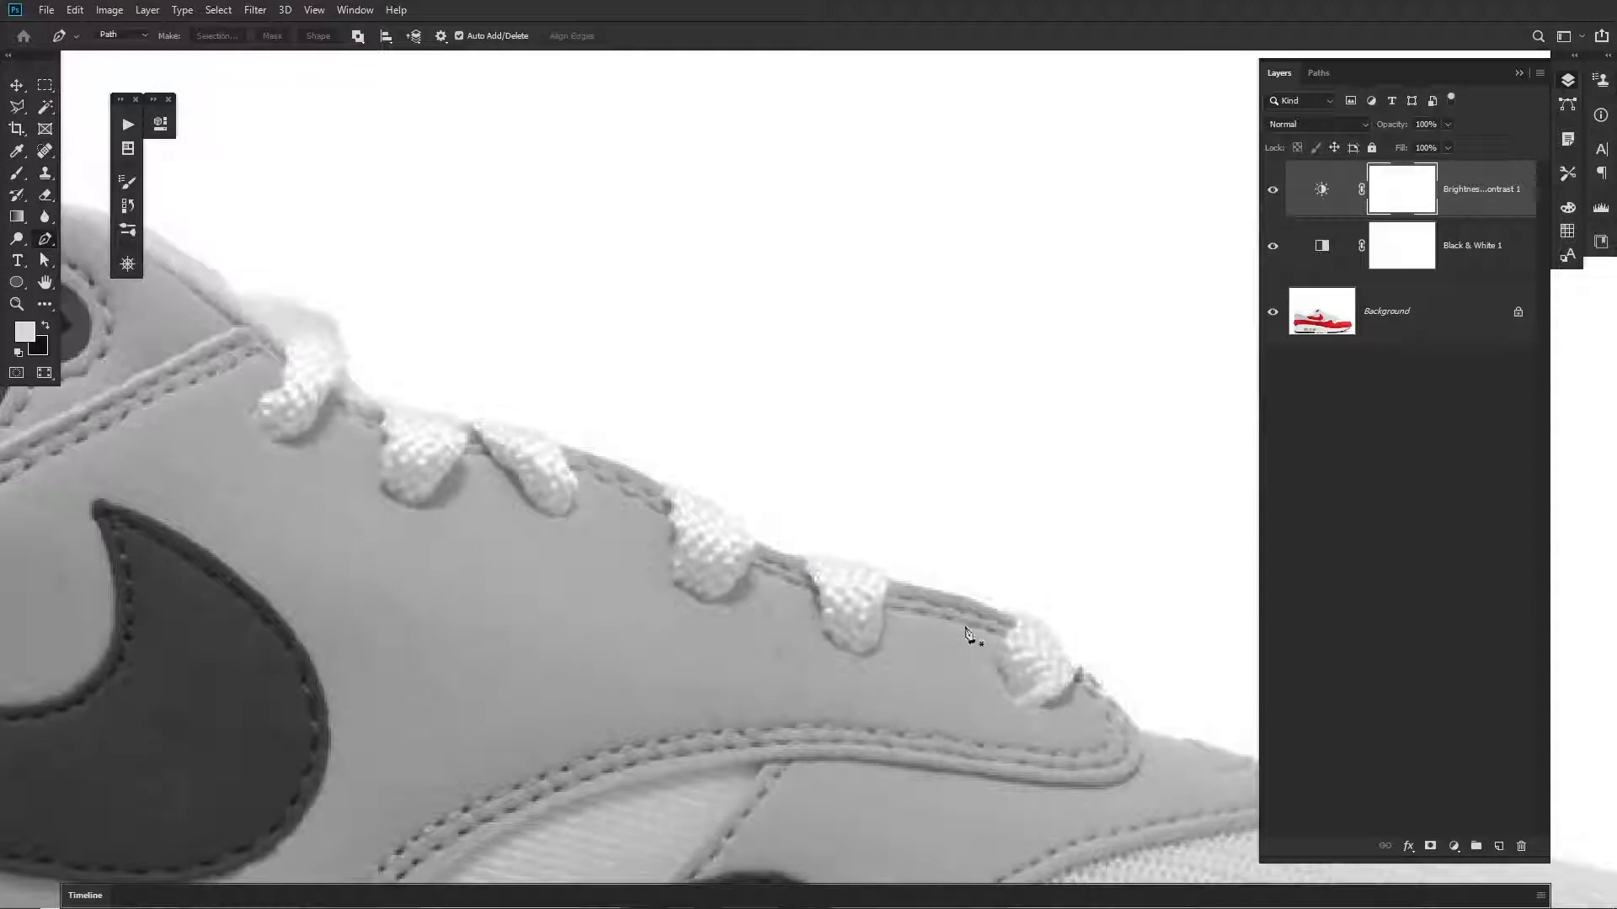
alt+click(723, 576)
alt+click(639, 567)
alt+click(791, 472)
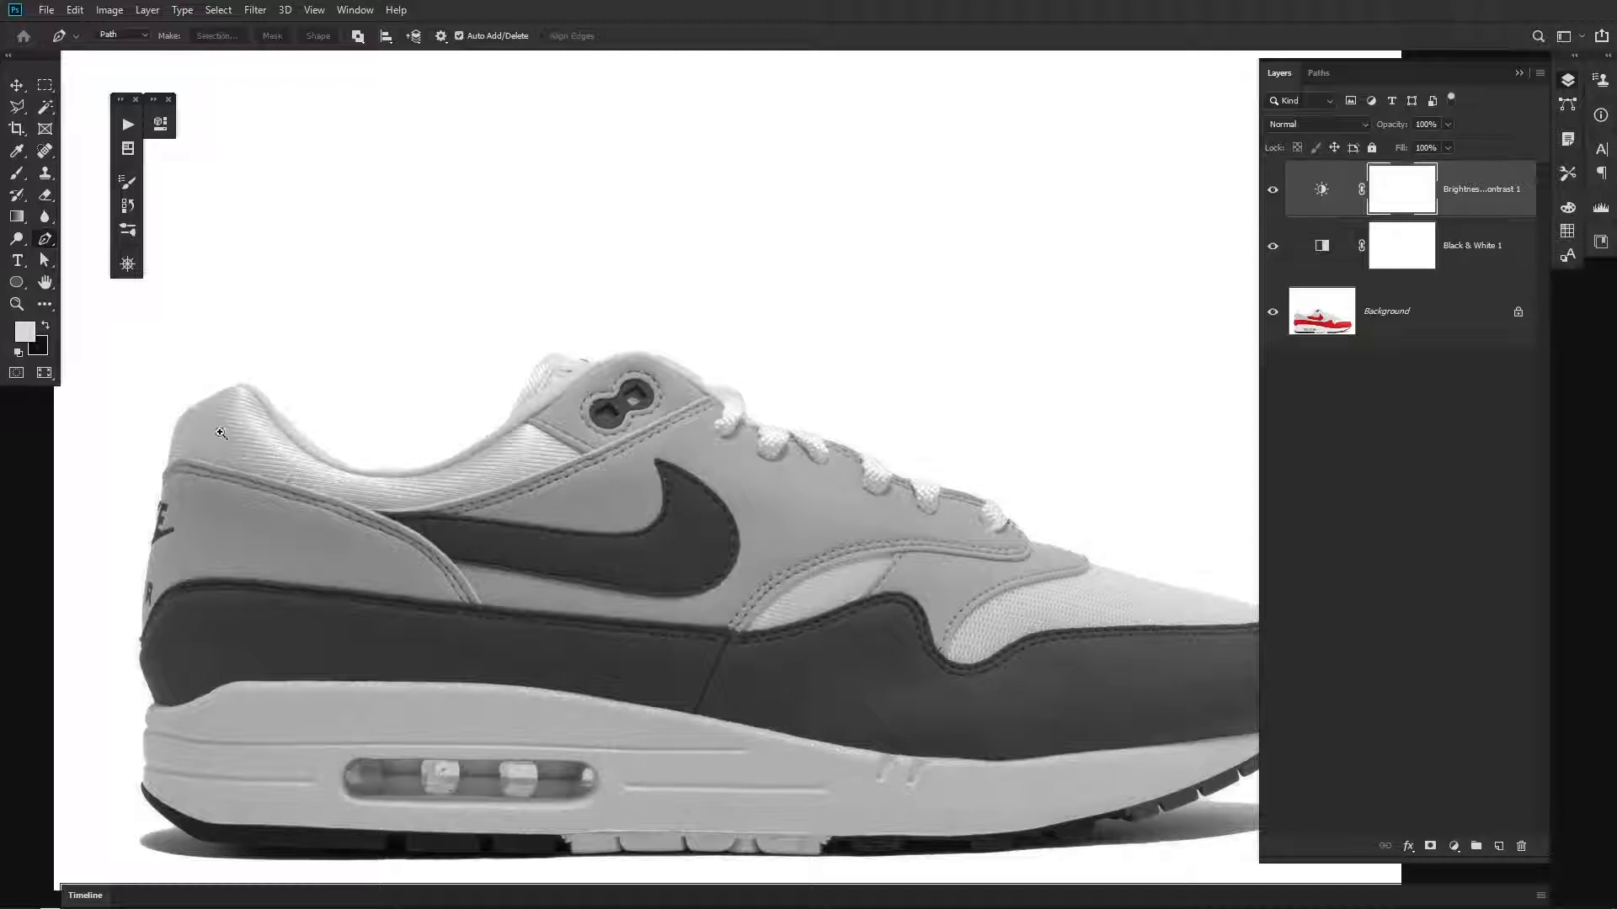
ctrl+click(166, 415)
ctrl+click(216, 451)
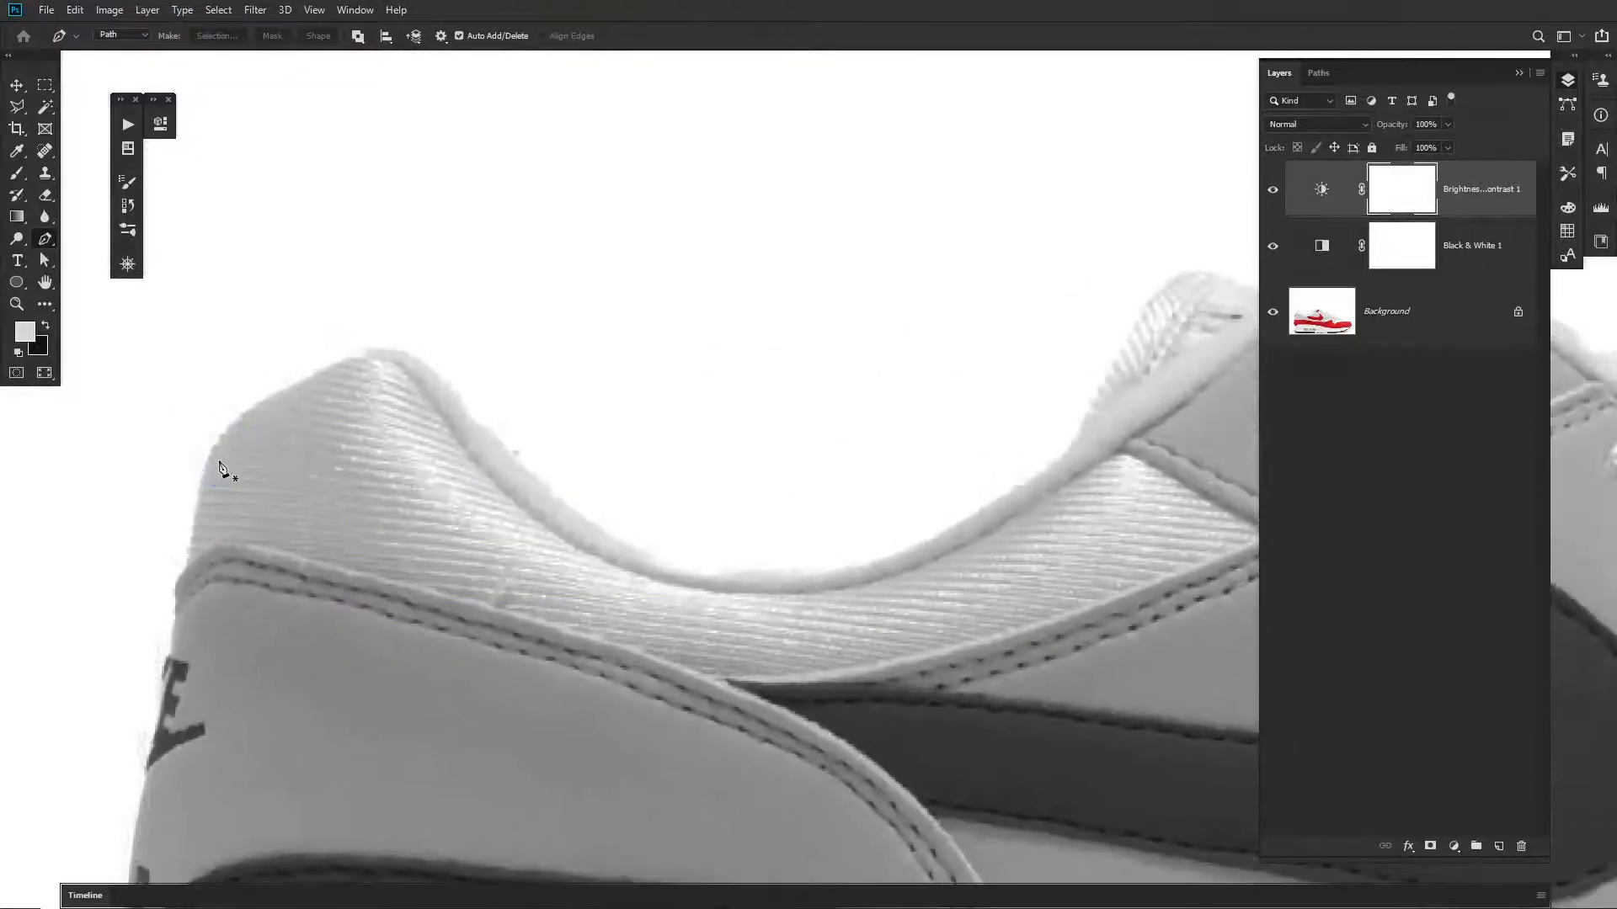
click(393, 350)
click(471, 416)
click(477, 427)
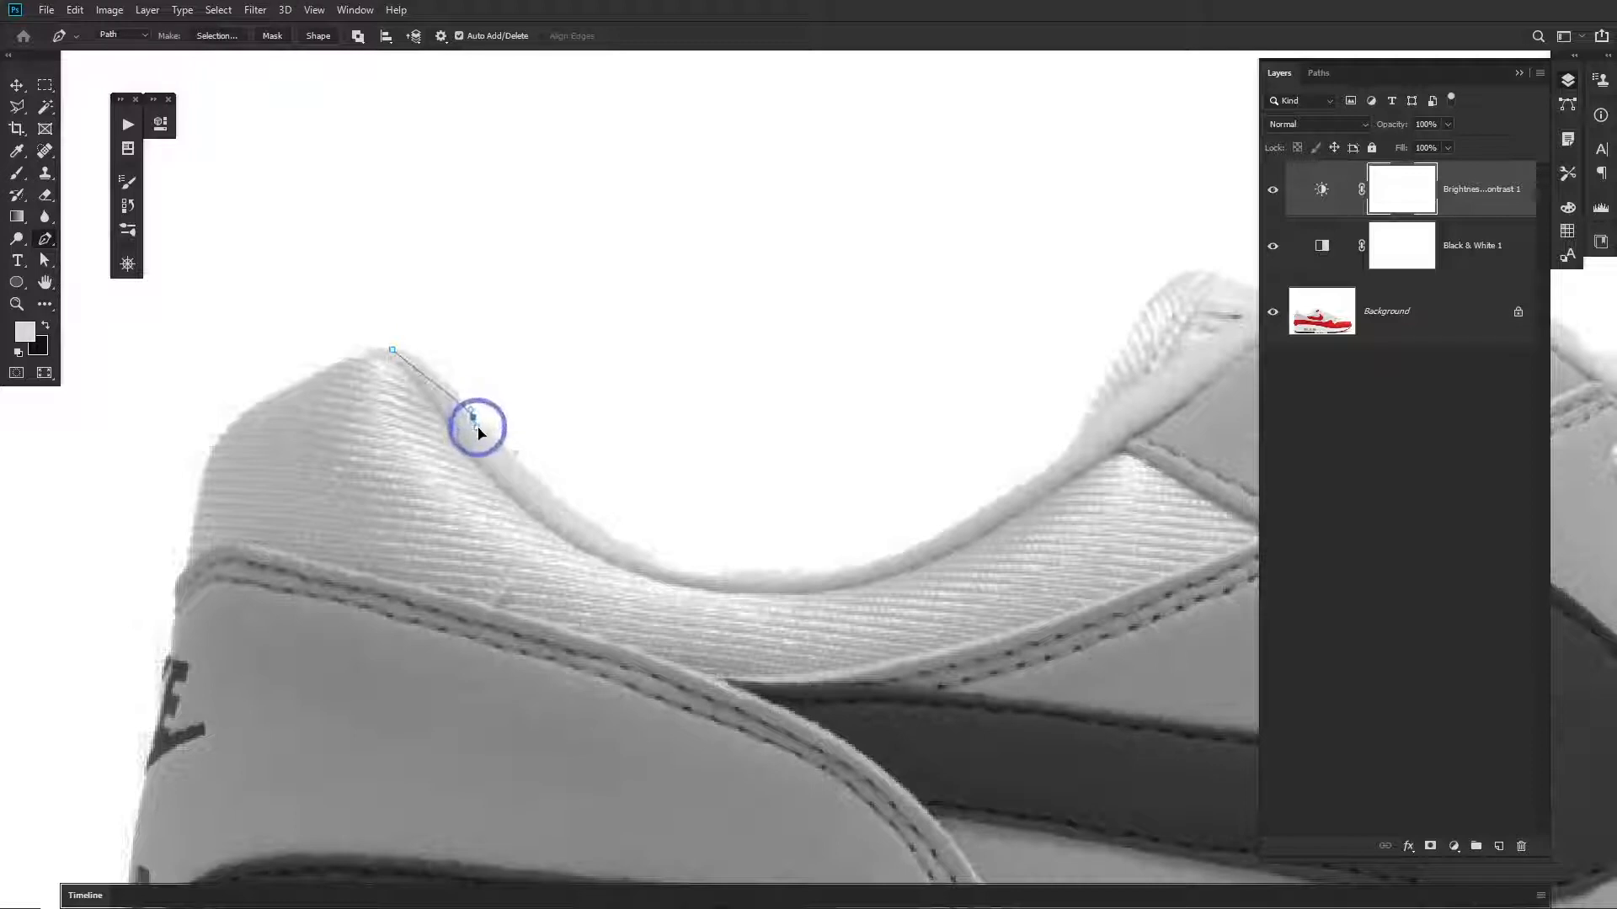
drag(477, 430, 513, 461)
Step: Start a Pen tool path at the peak of the heel collar and curve it down the collar's inner slope
click(428, 380)
click(423, 365)
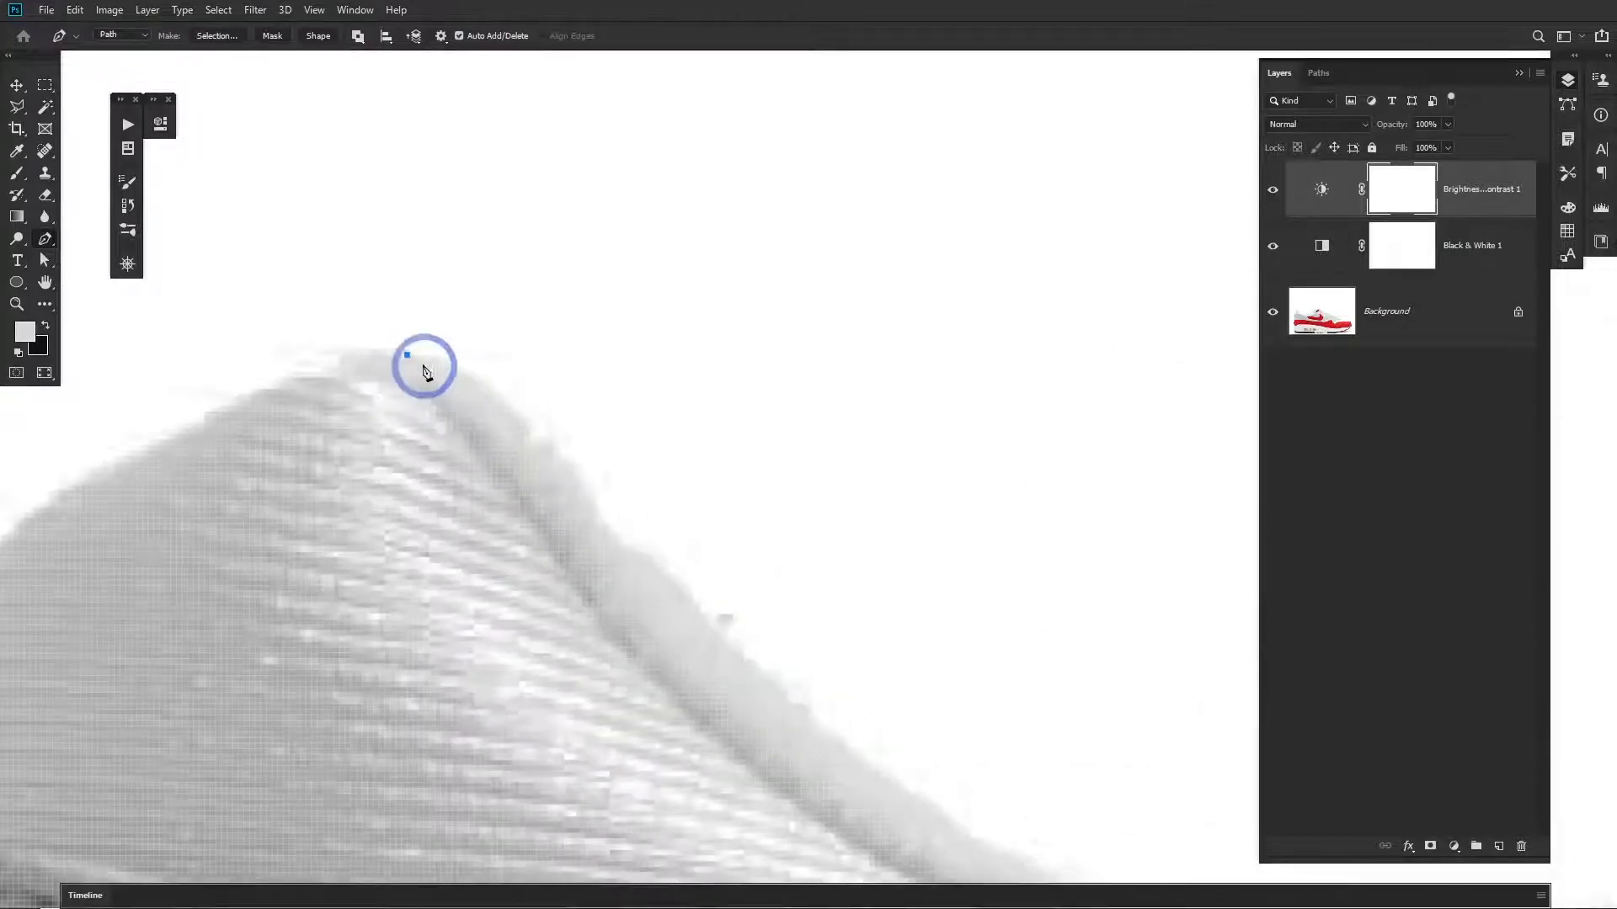
drag(514, 394, 575, 466)
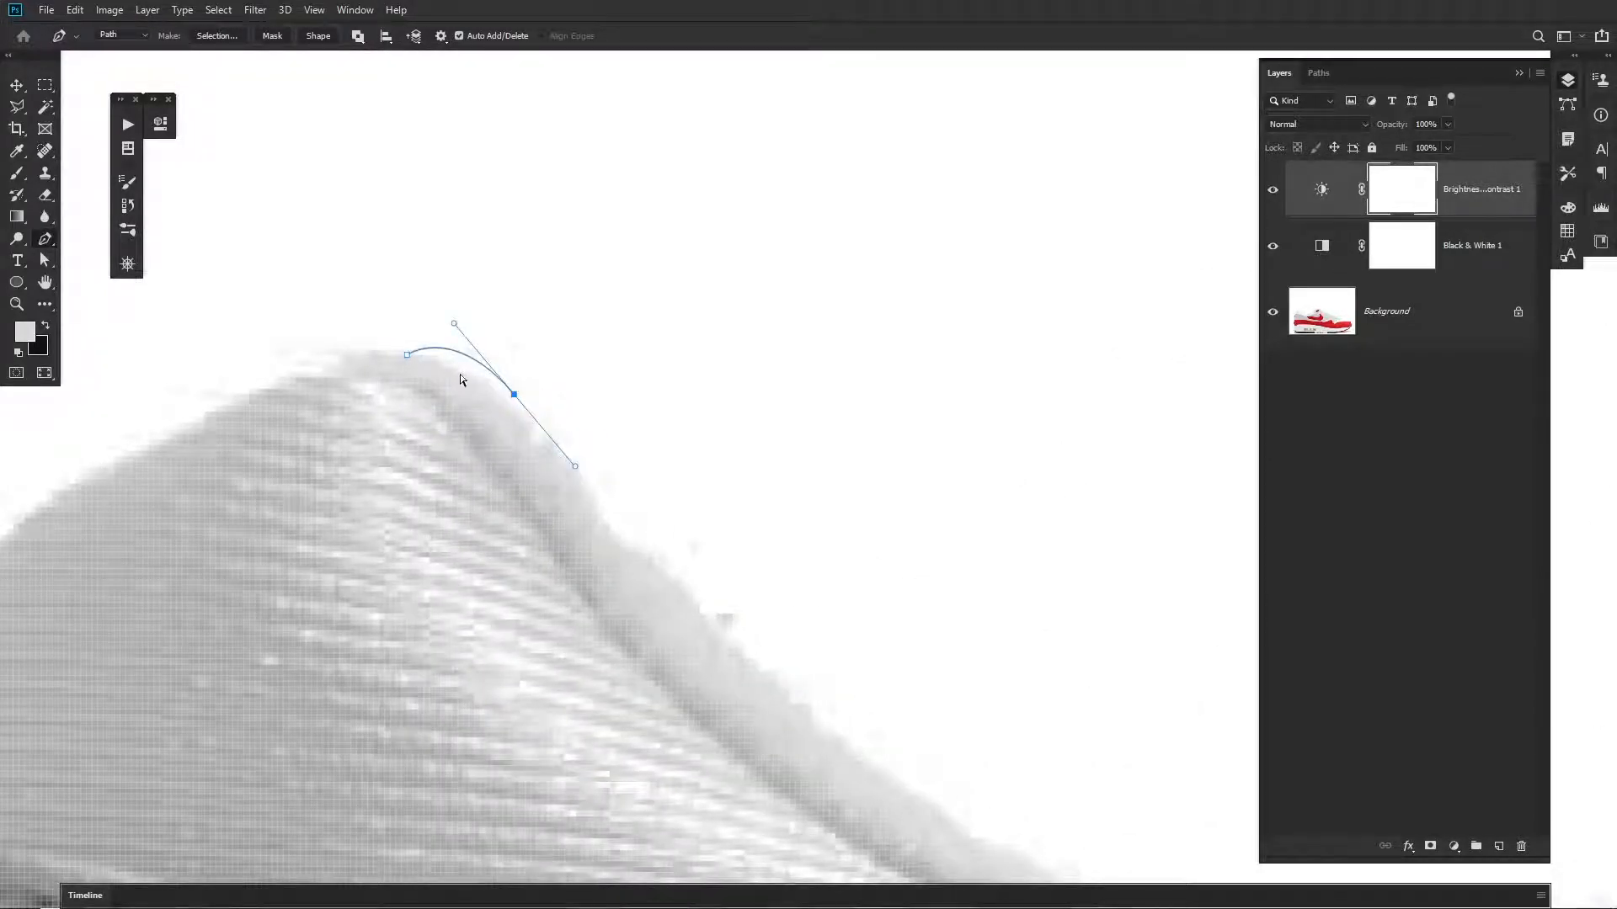
drag(587, 495, 683, 611)
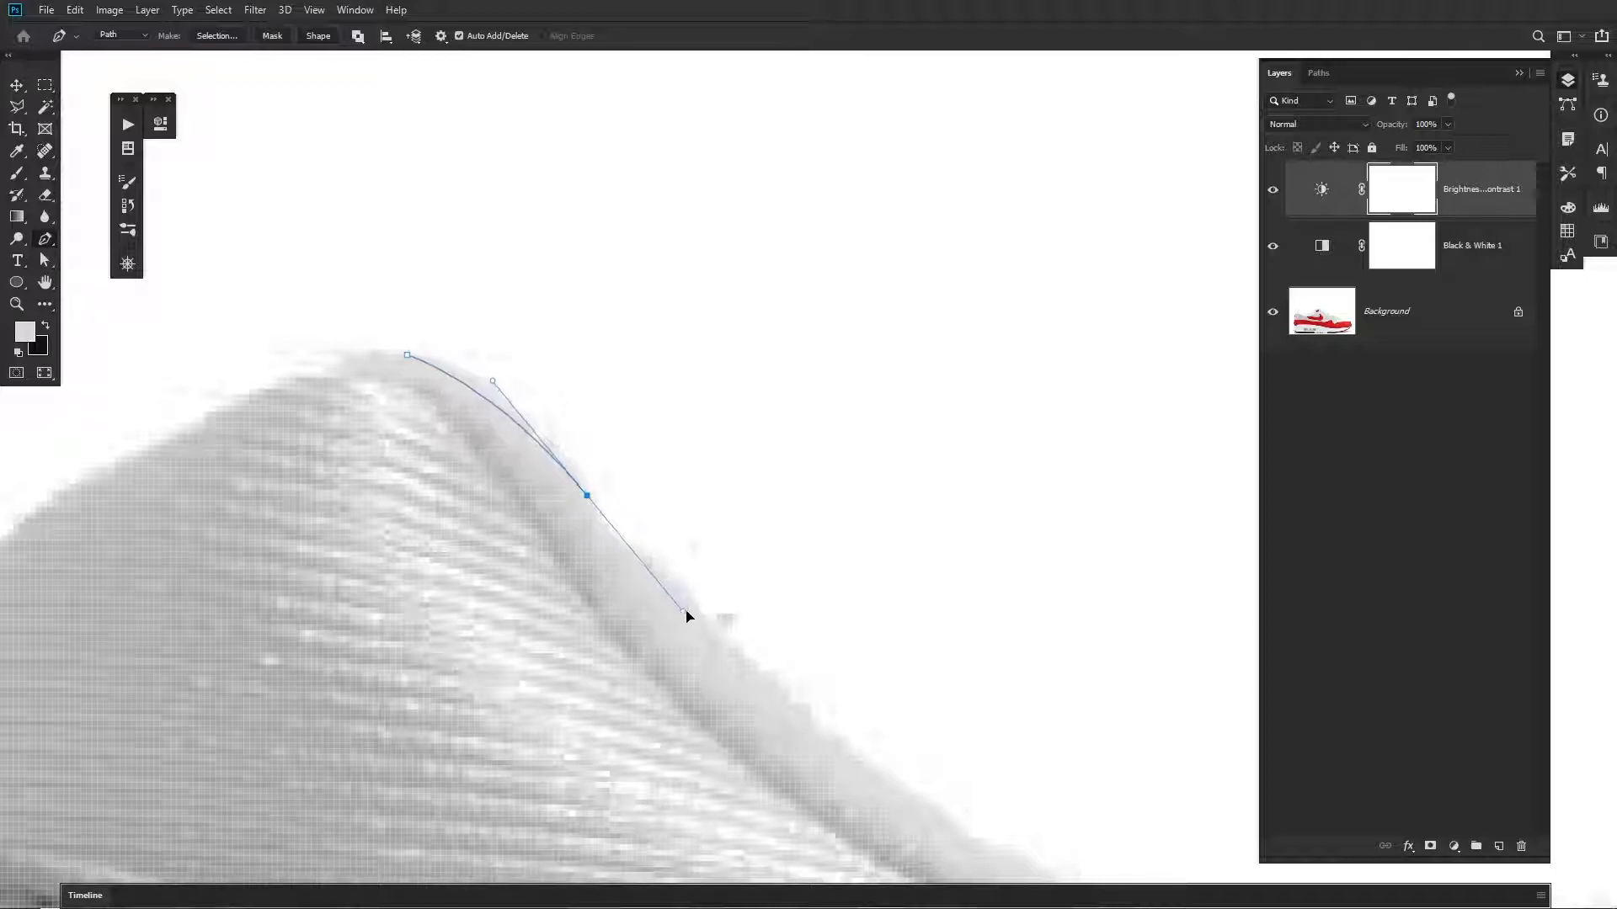
drag(818, 621, 548, 386)
alt+click(628, 455)
alt+click(743, 553)
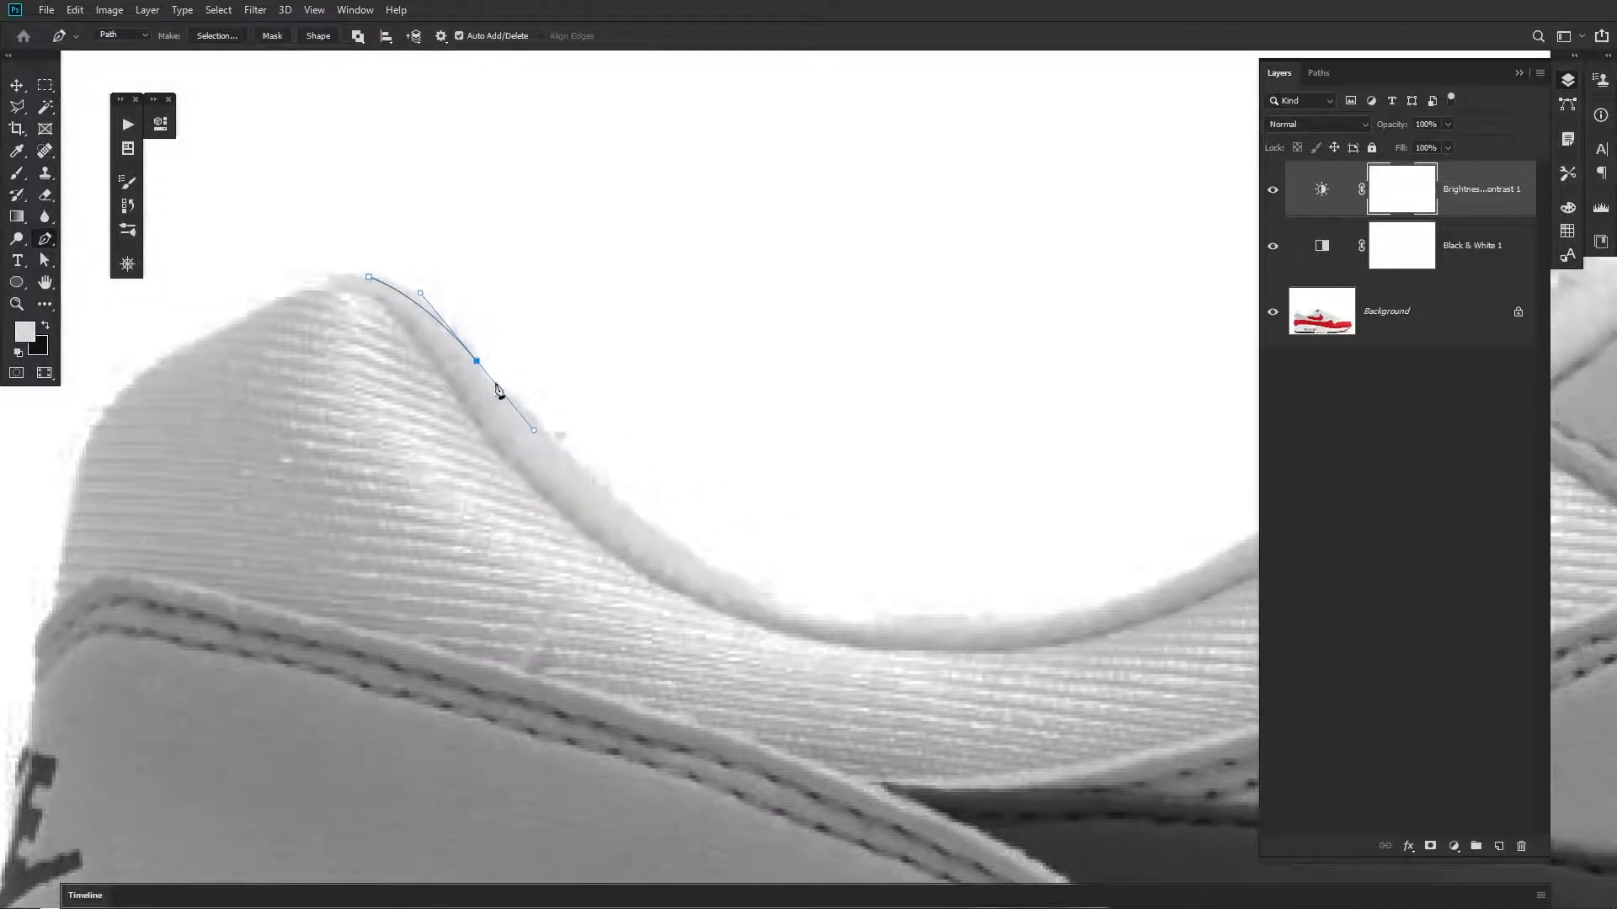
Step: Continue the path with curved anchor points through the collar's dip and up towards the tongue
drag(733, 583, 827, 619)
drag(955, 588, 656, 592)
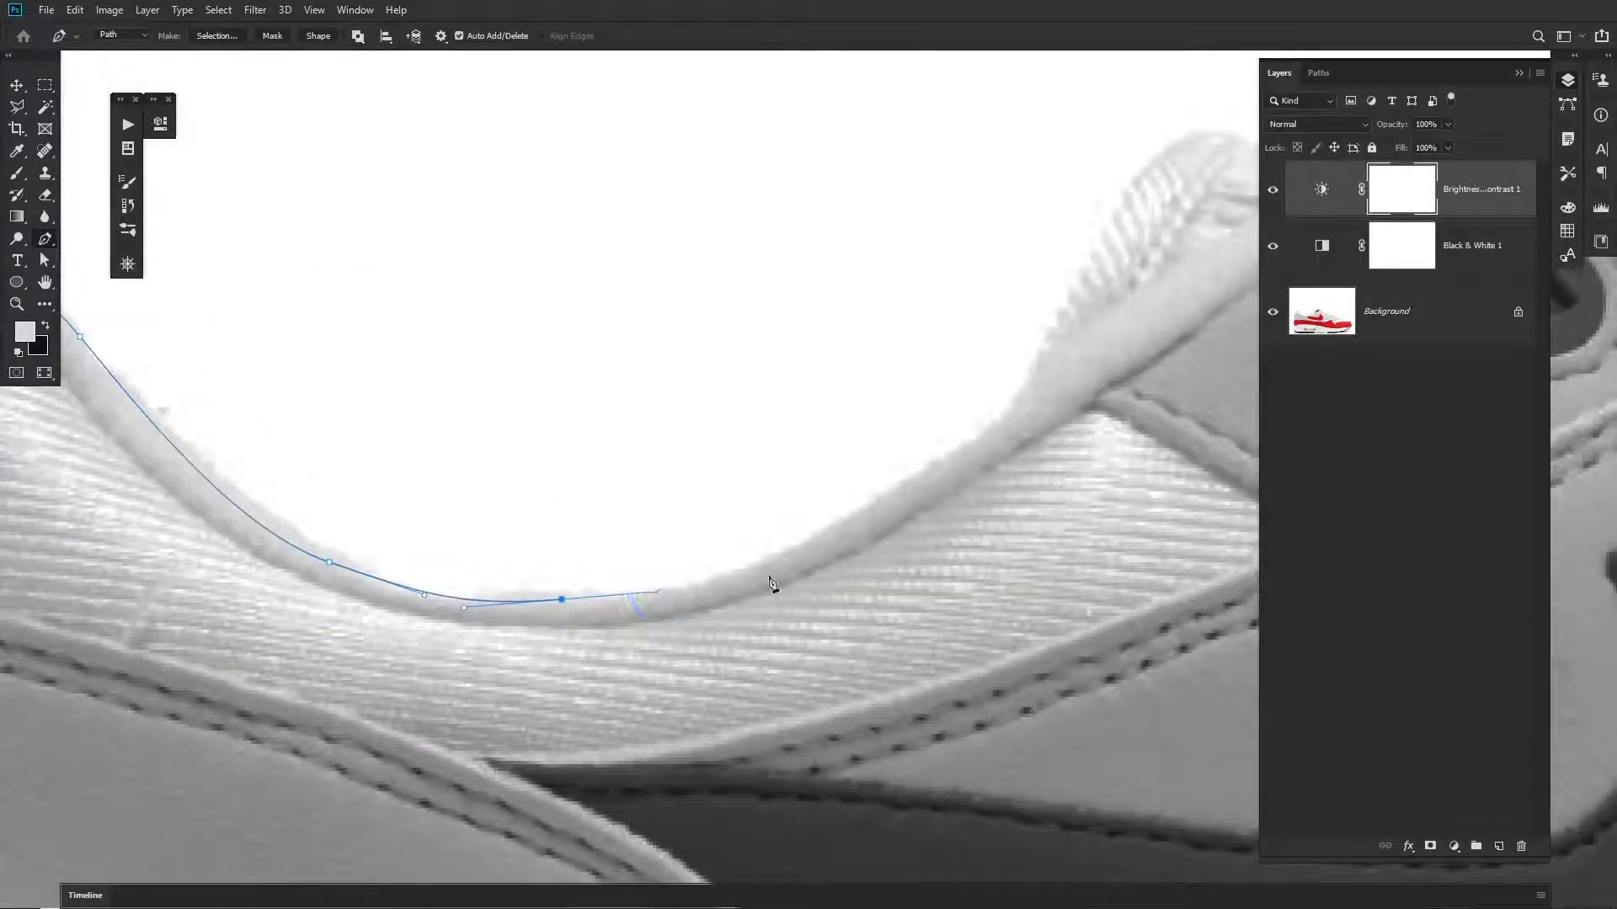
drag(838, 519, 1042, 354)
alt+click(1008, 473)
alt+click(1005, 473)
alt+click(1004, 475)
drag(1001, 502, 549, 407)
alt+click(686, 463)
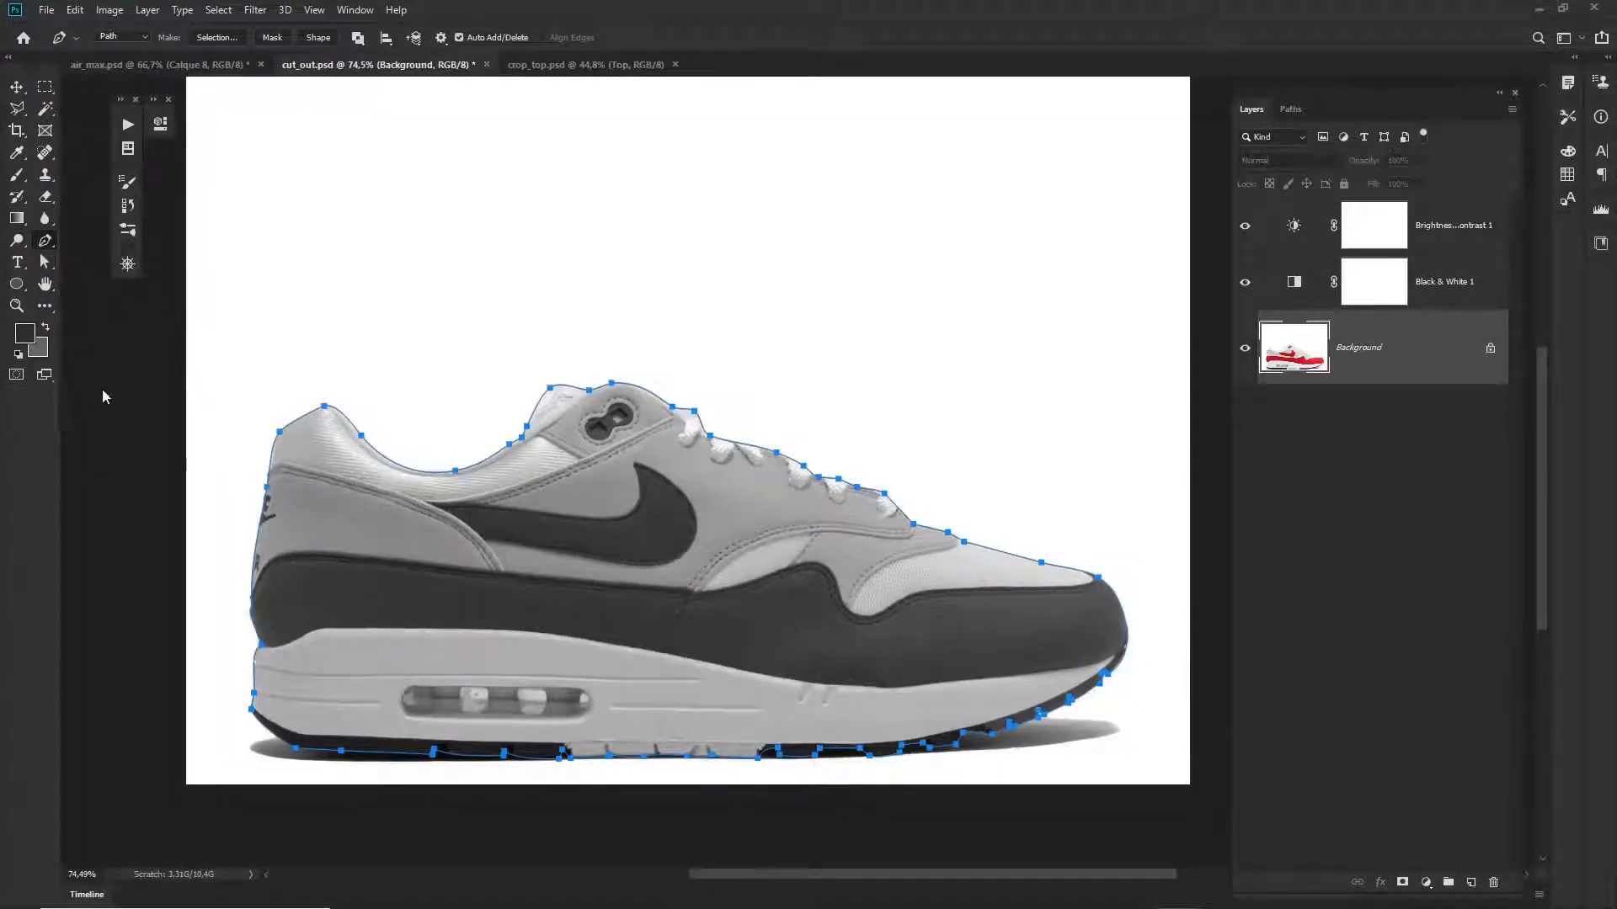
Step: Convert the closed shoe path to a new anti-aliased selection with 0 px feather and copy the selected shoe to its own layer
right_click(688, 556)
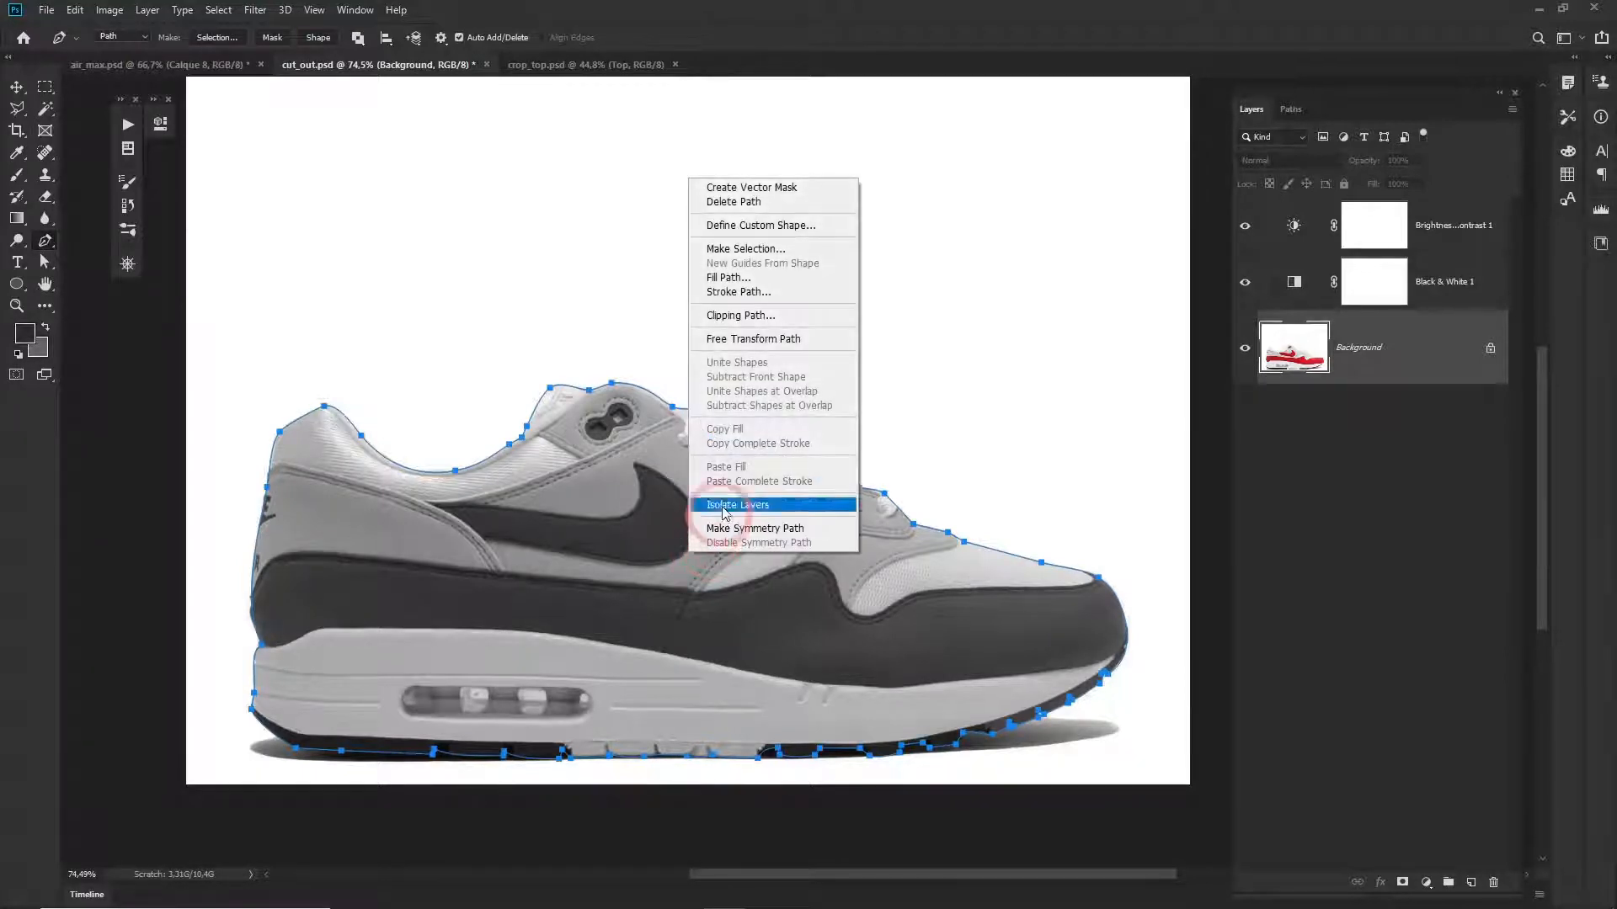
click(732, 250)
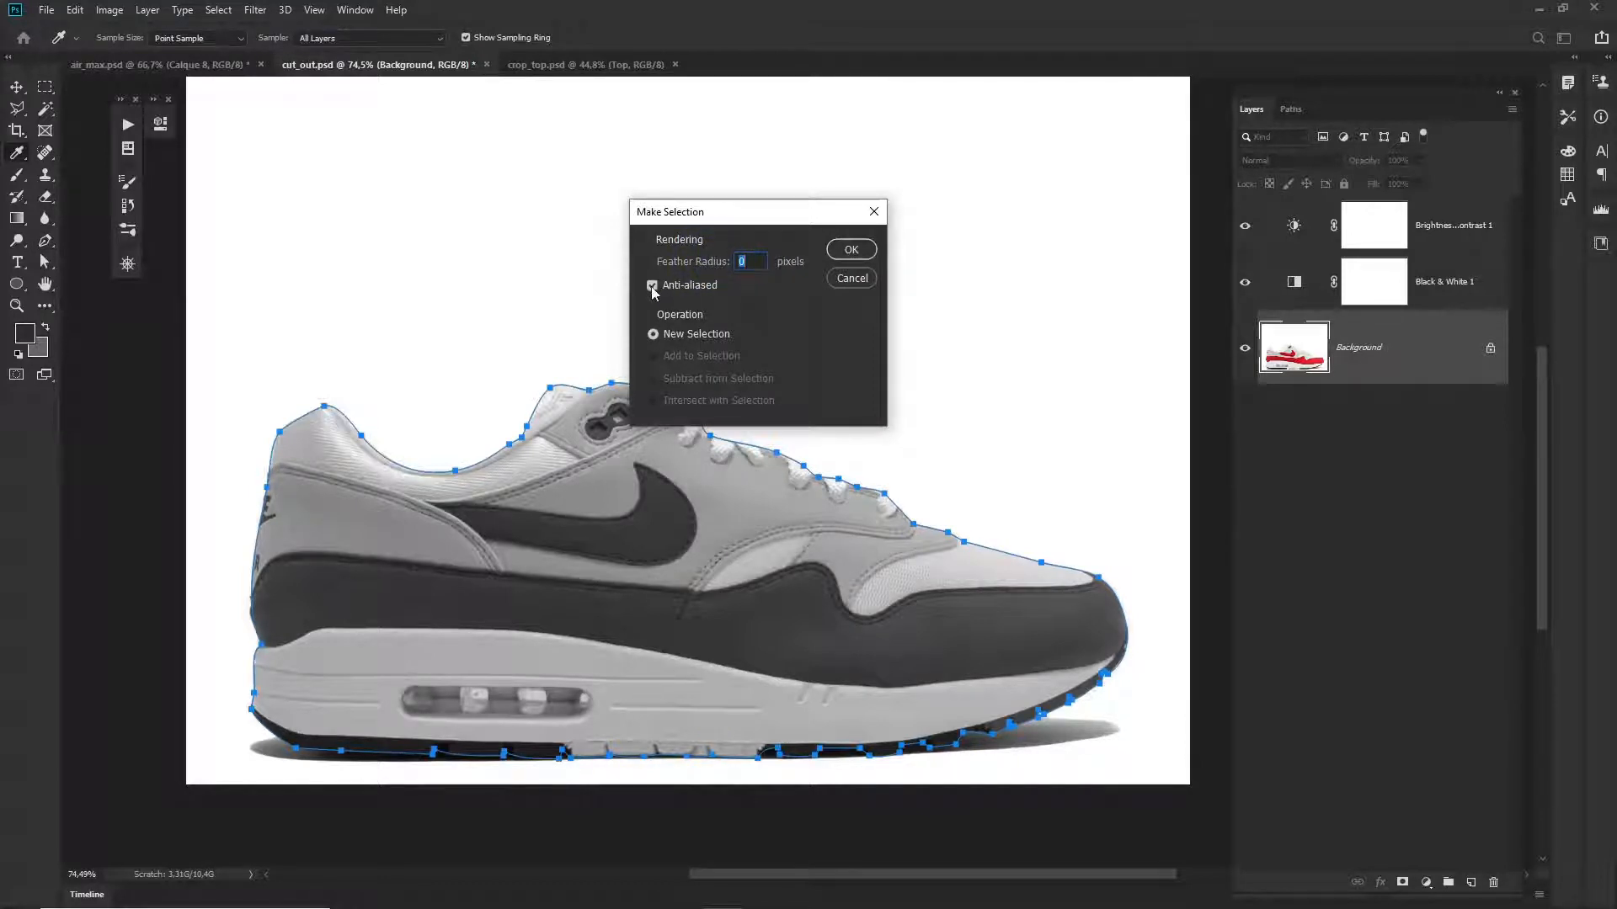
click(852, 249)
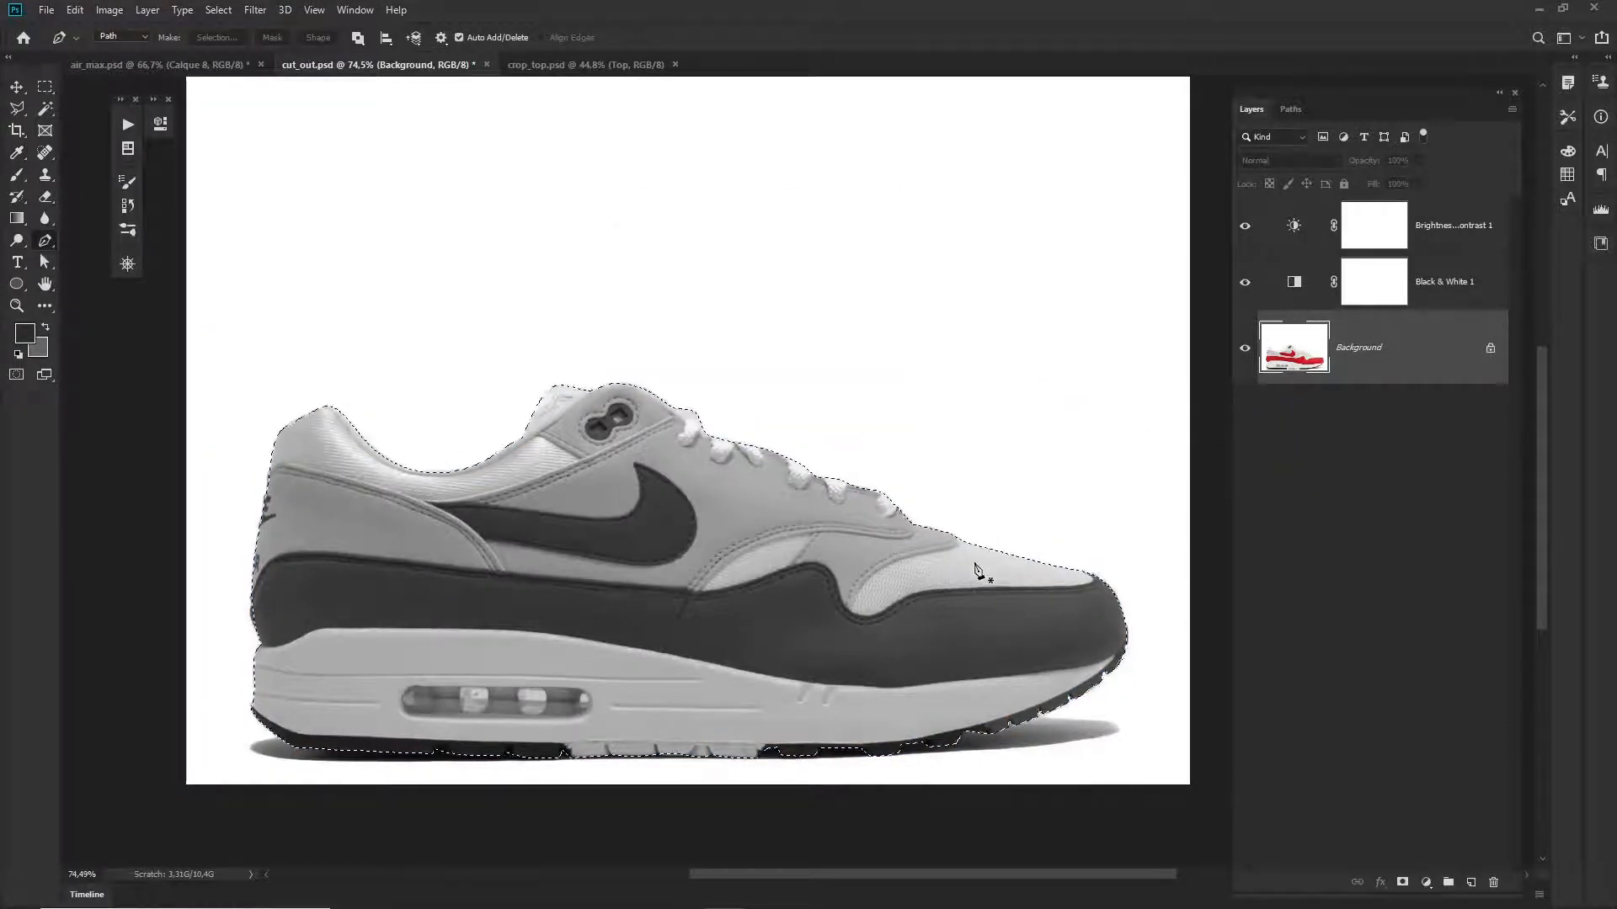
key(ctrl+j)
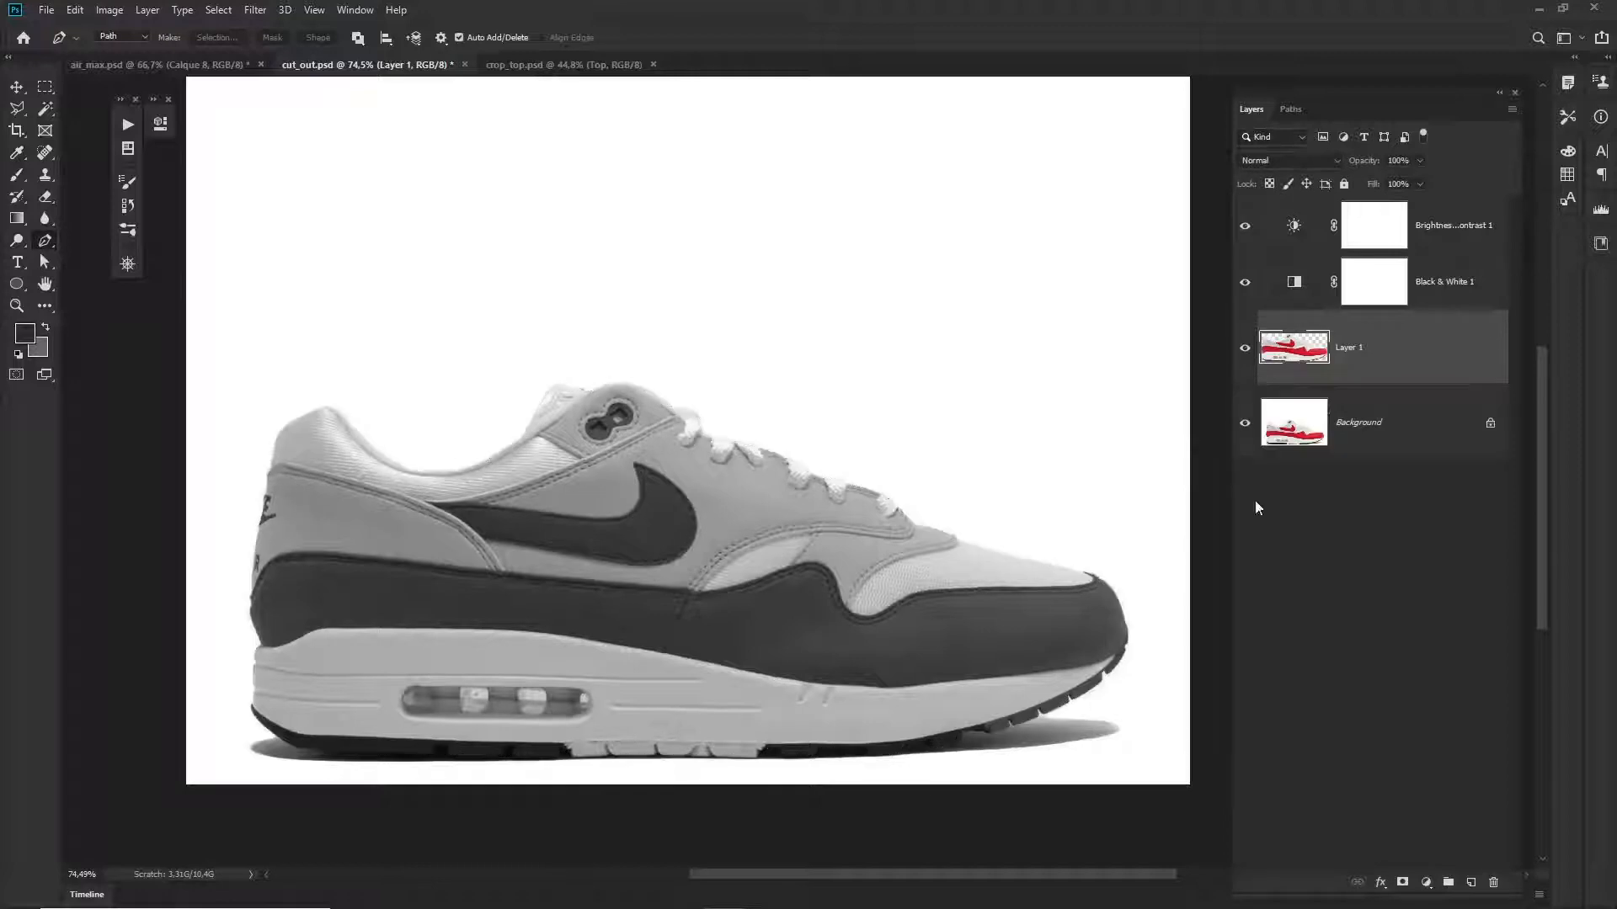
Step: Display the shoe's stored path over the image and save the document
click(1291, 108)
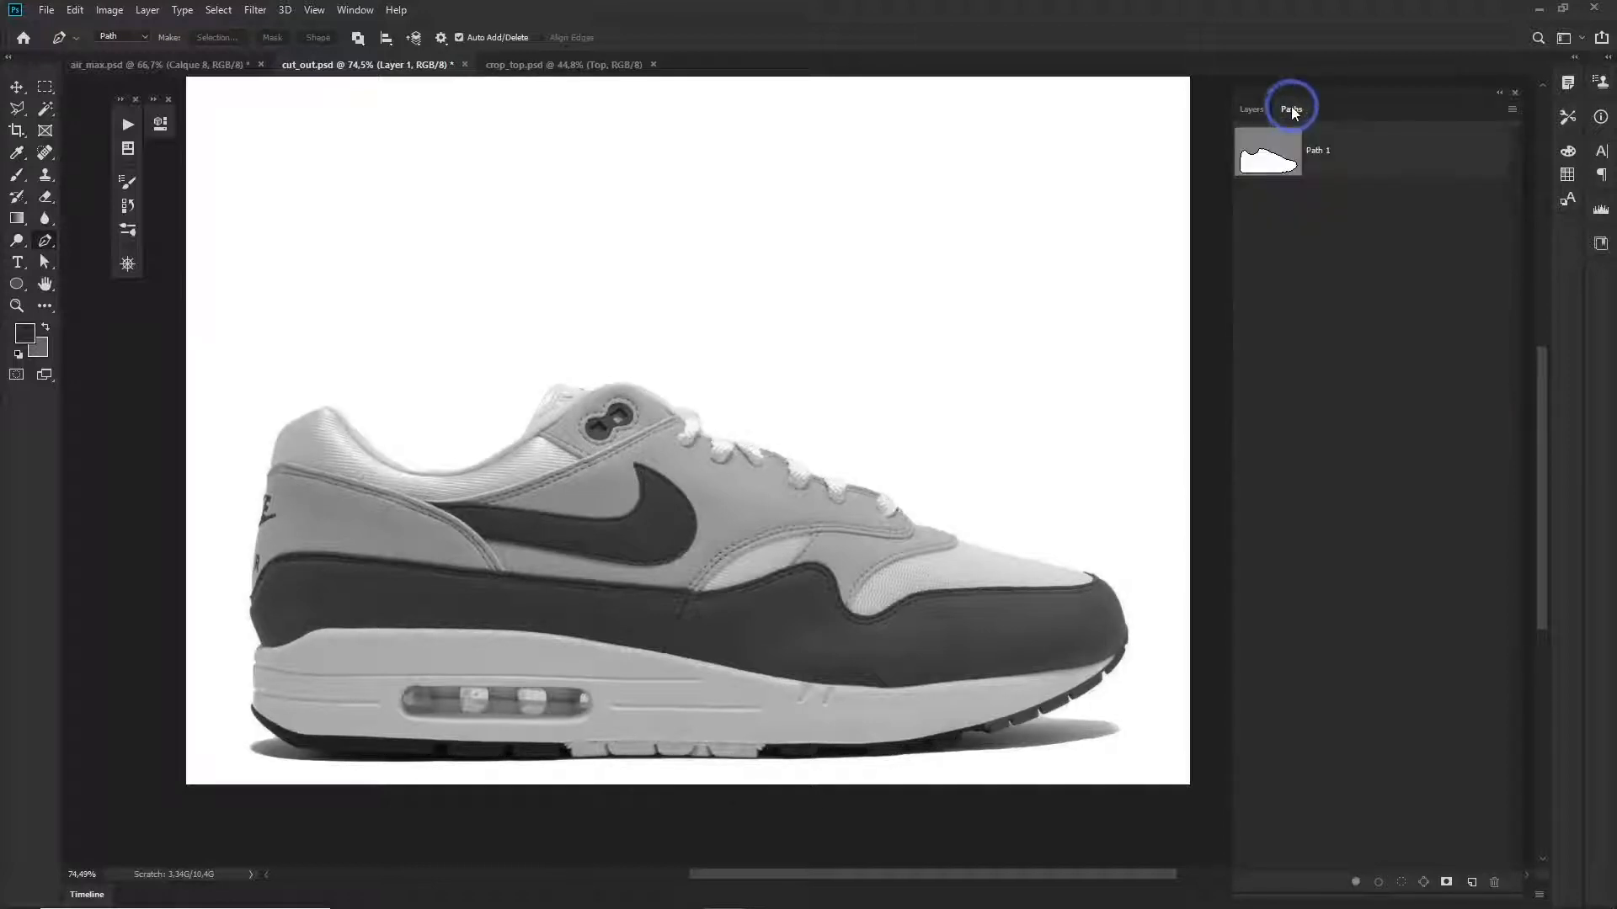
click(1272, 161)
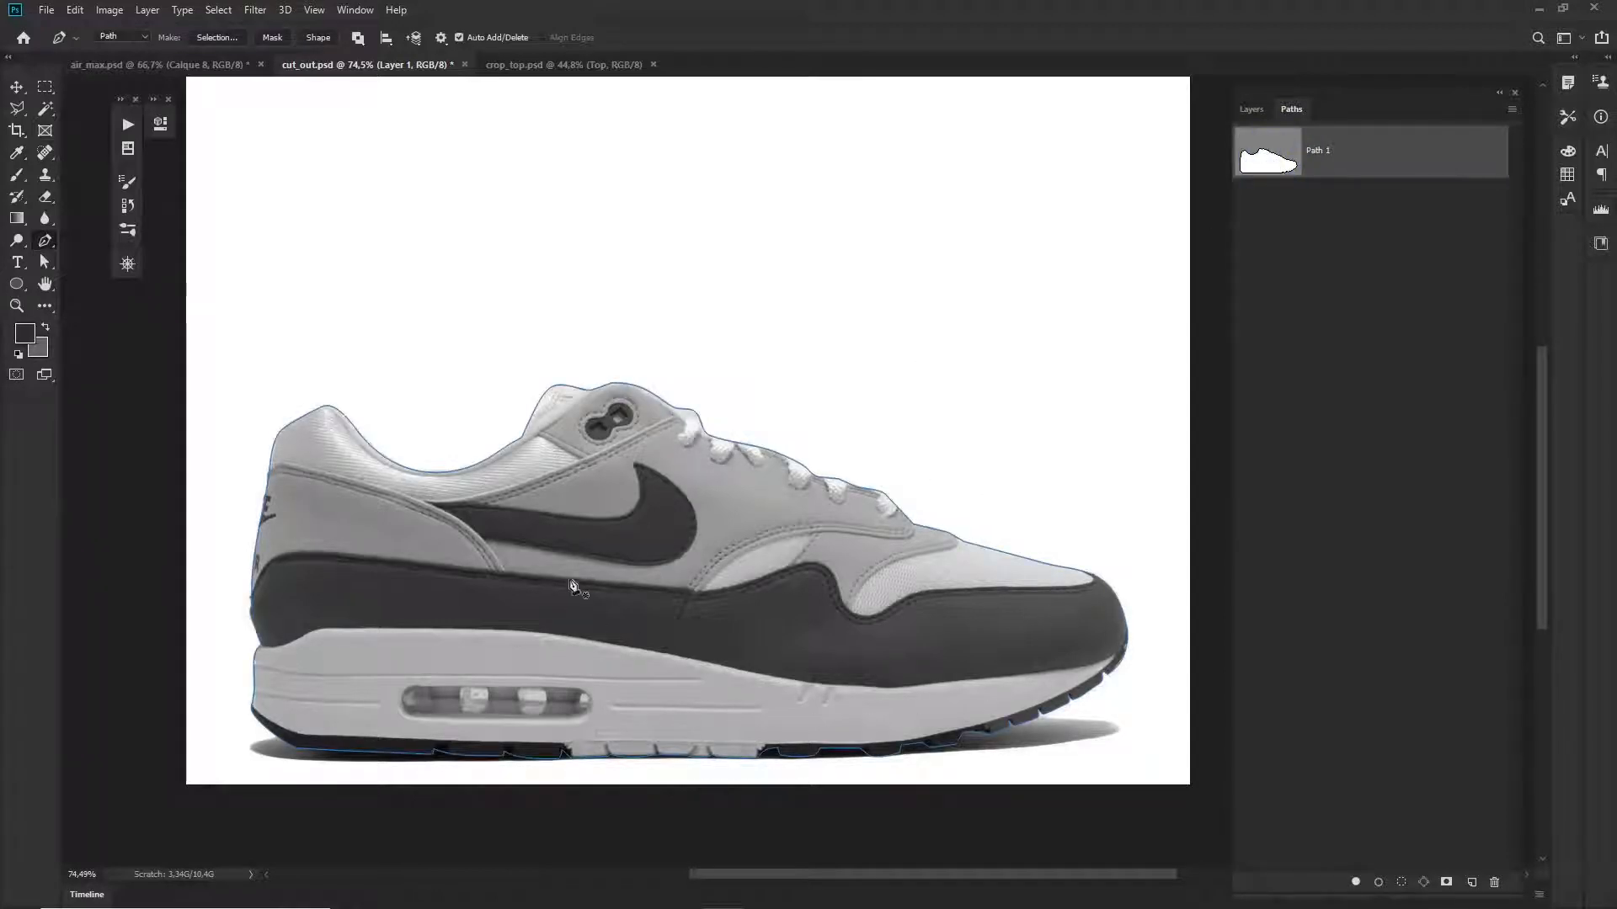
click(1250, 110)
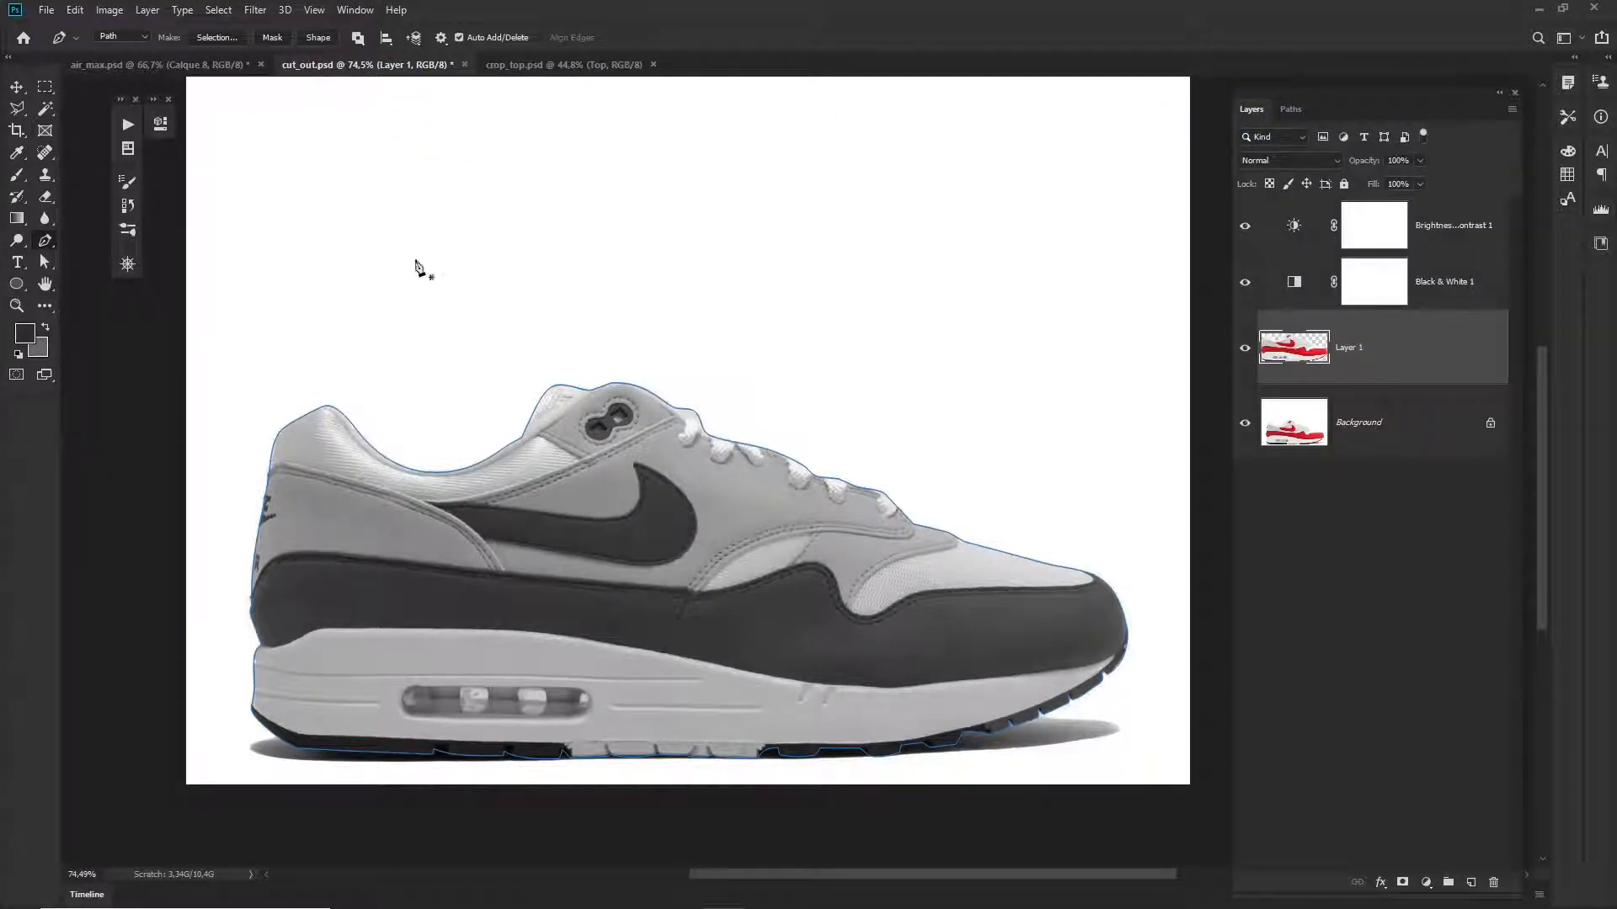
key(ctrl+s)
Step: Hide both adjustment layers and the Background to isolate the cut-out shoe, and deselect its path
drag(1244, 224, 1244, 281)
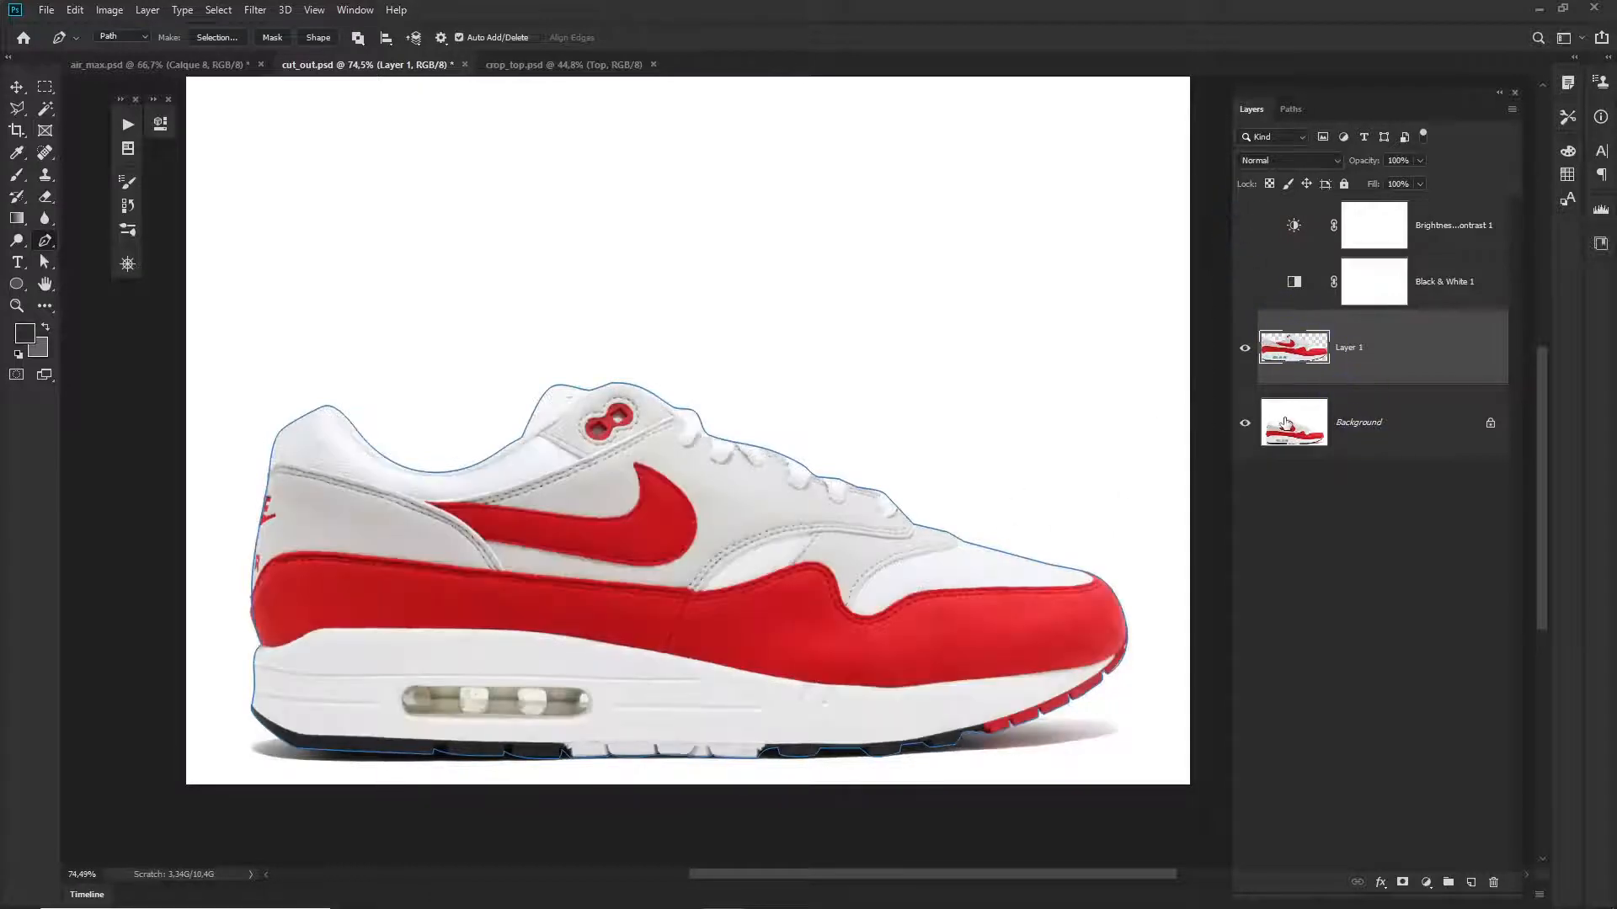
click(1245, 422)
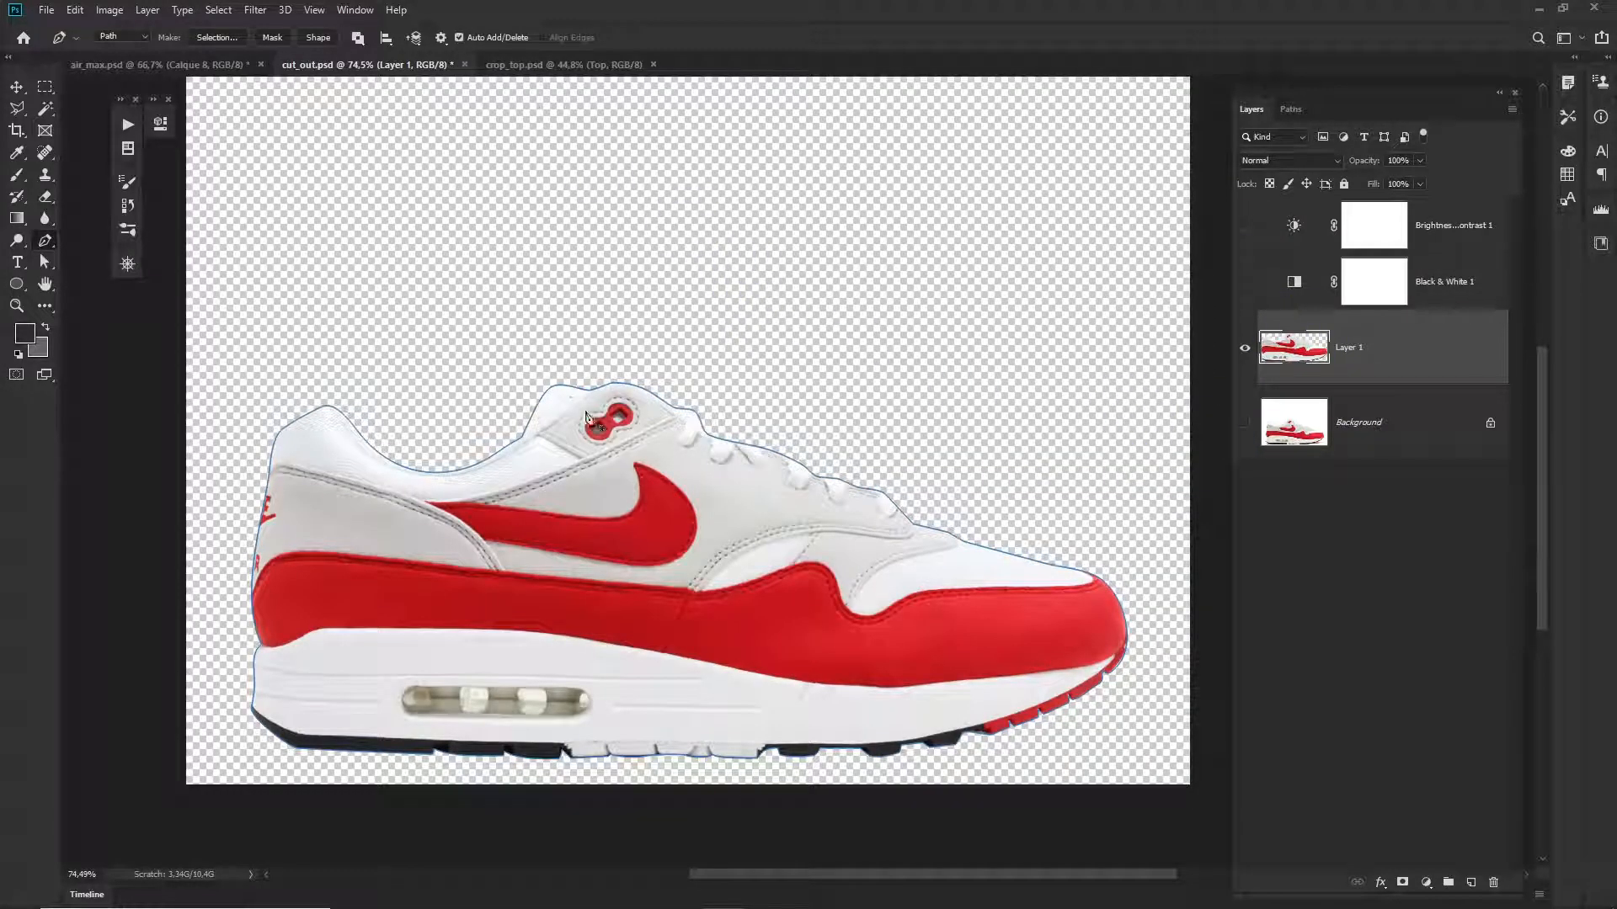
click(1291, 110)
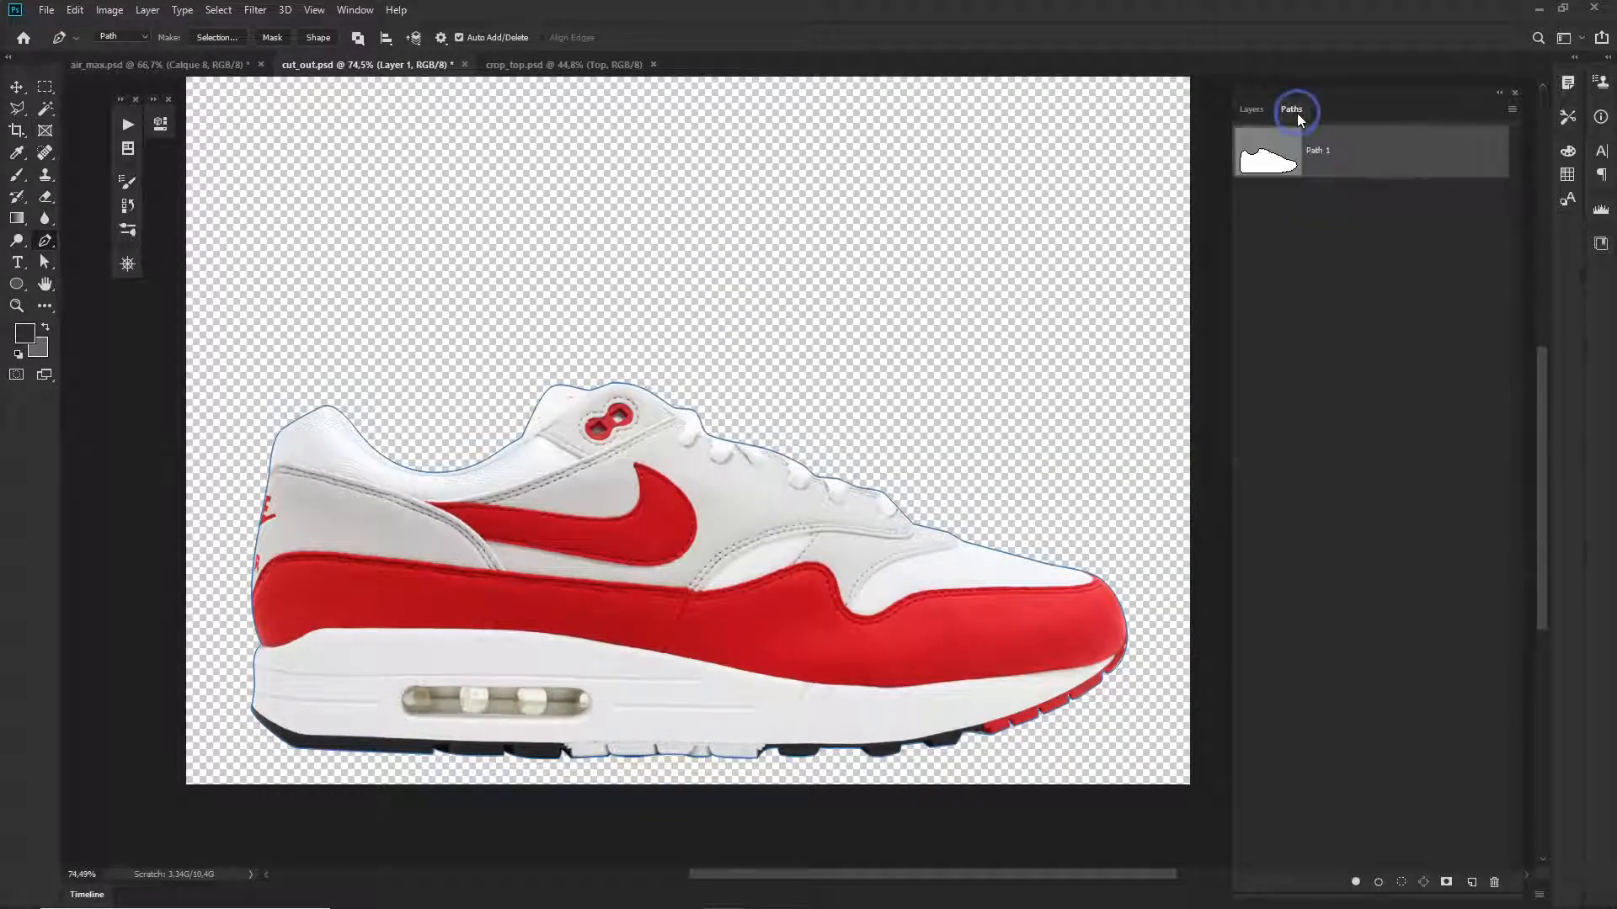
click(355, 10)
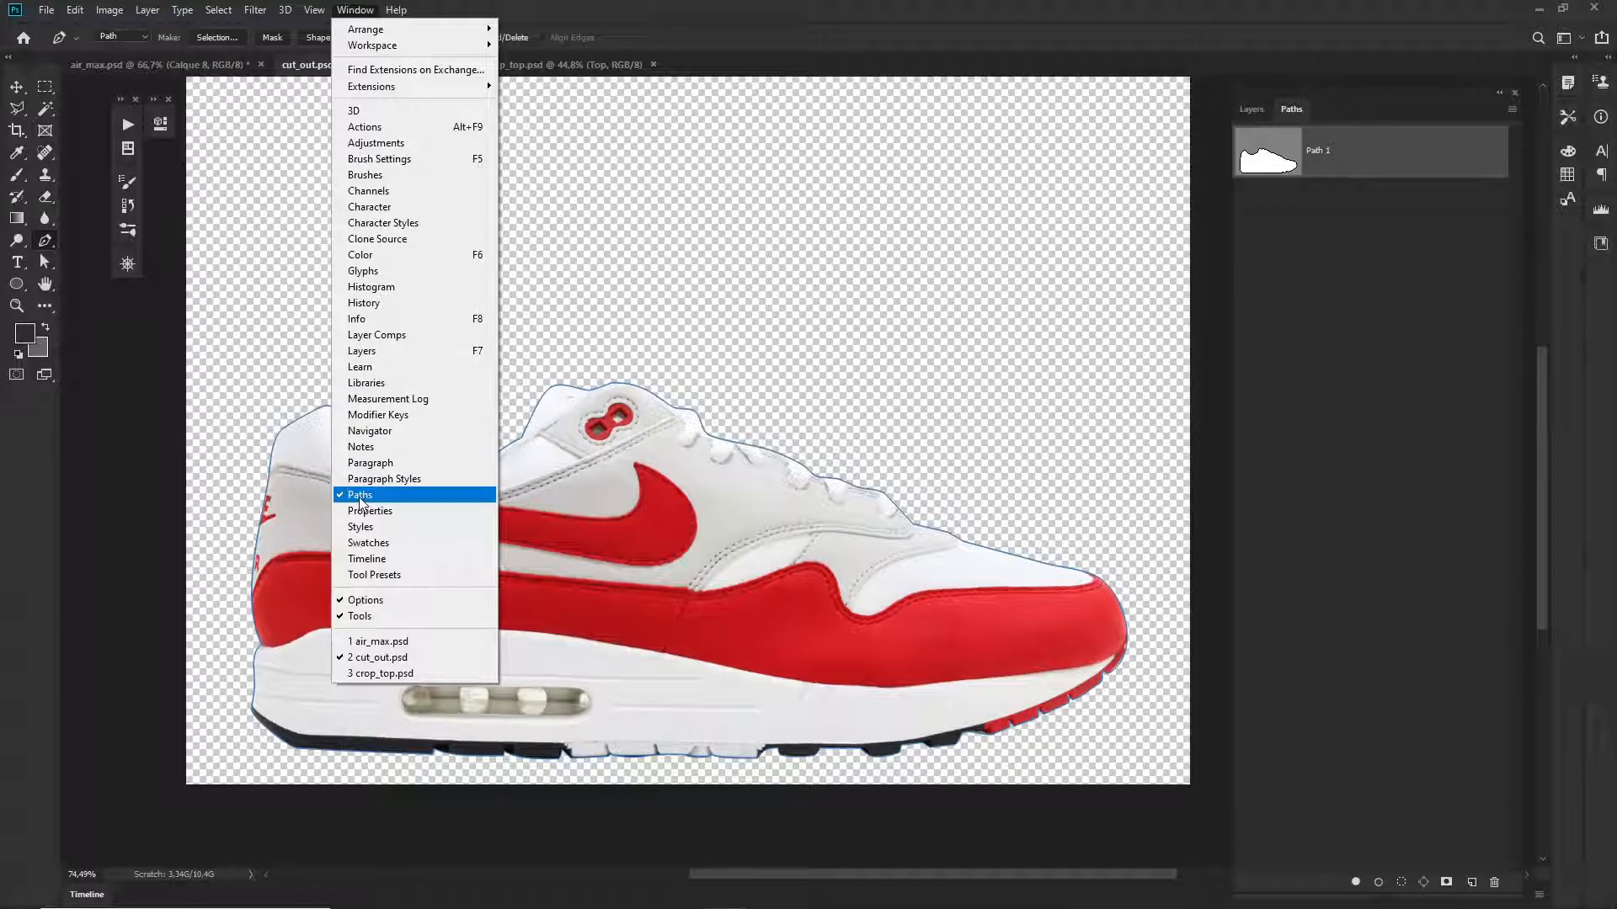
click(1291, 235)
click(1310, 173)
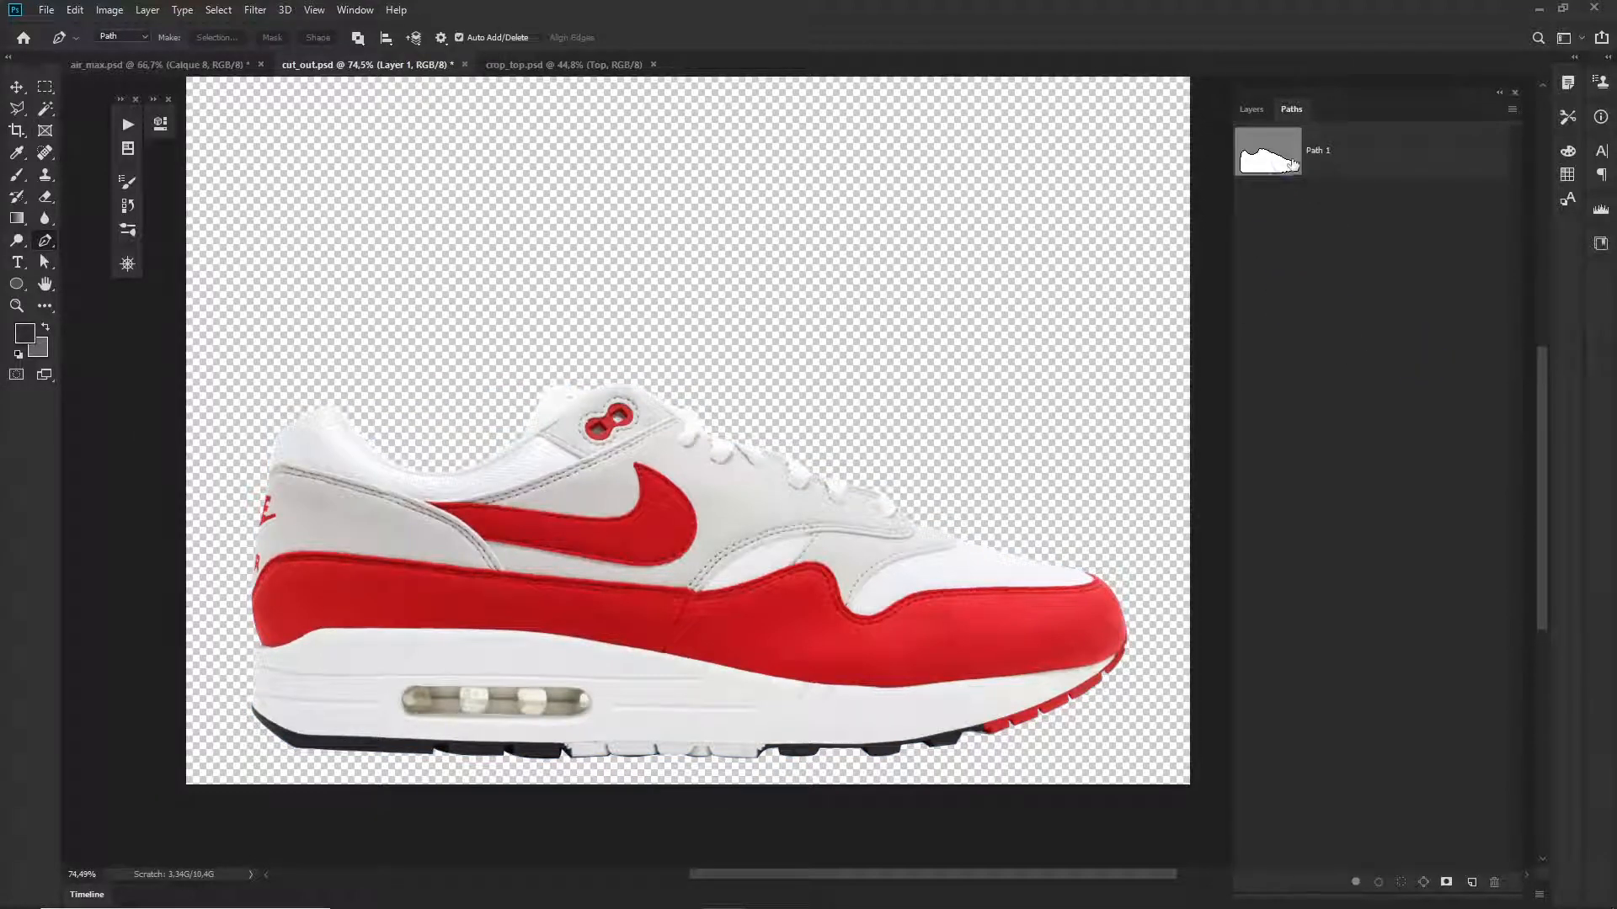
click(1321, 311)
click(1251, 110)
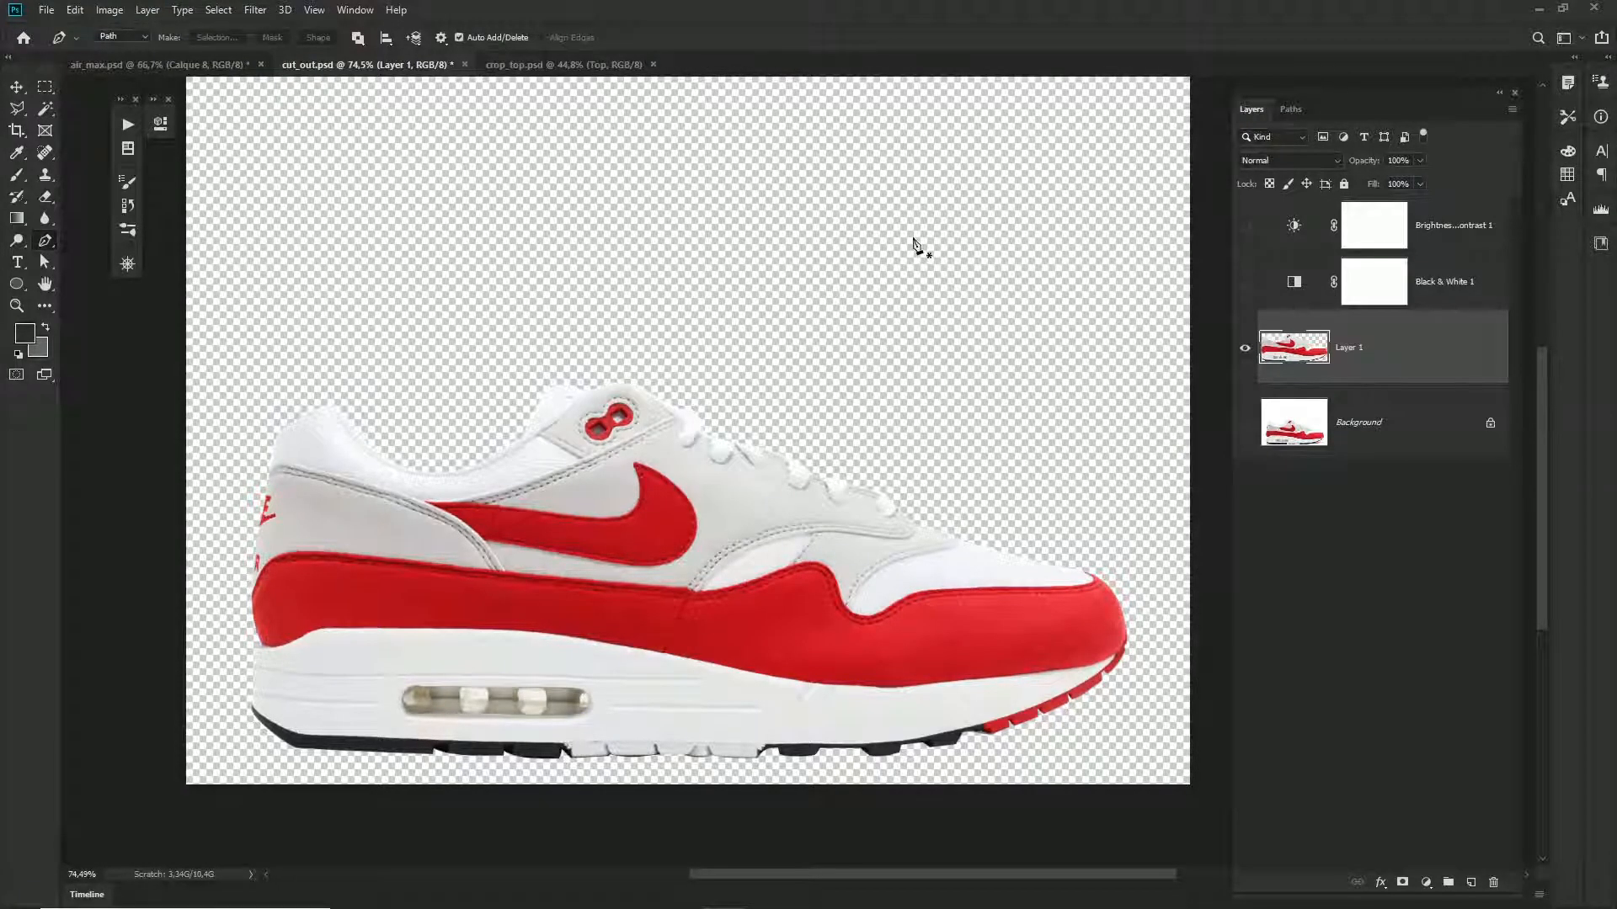
Step: Create a Web Large 1920 x 1080 px document at 72 ppi without artboards, and convert its Background to a regular layer
key(ctrl+n)
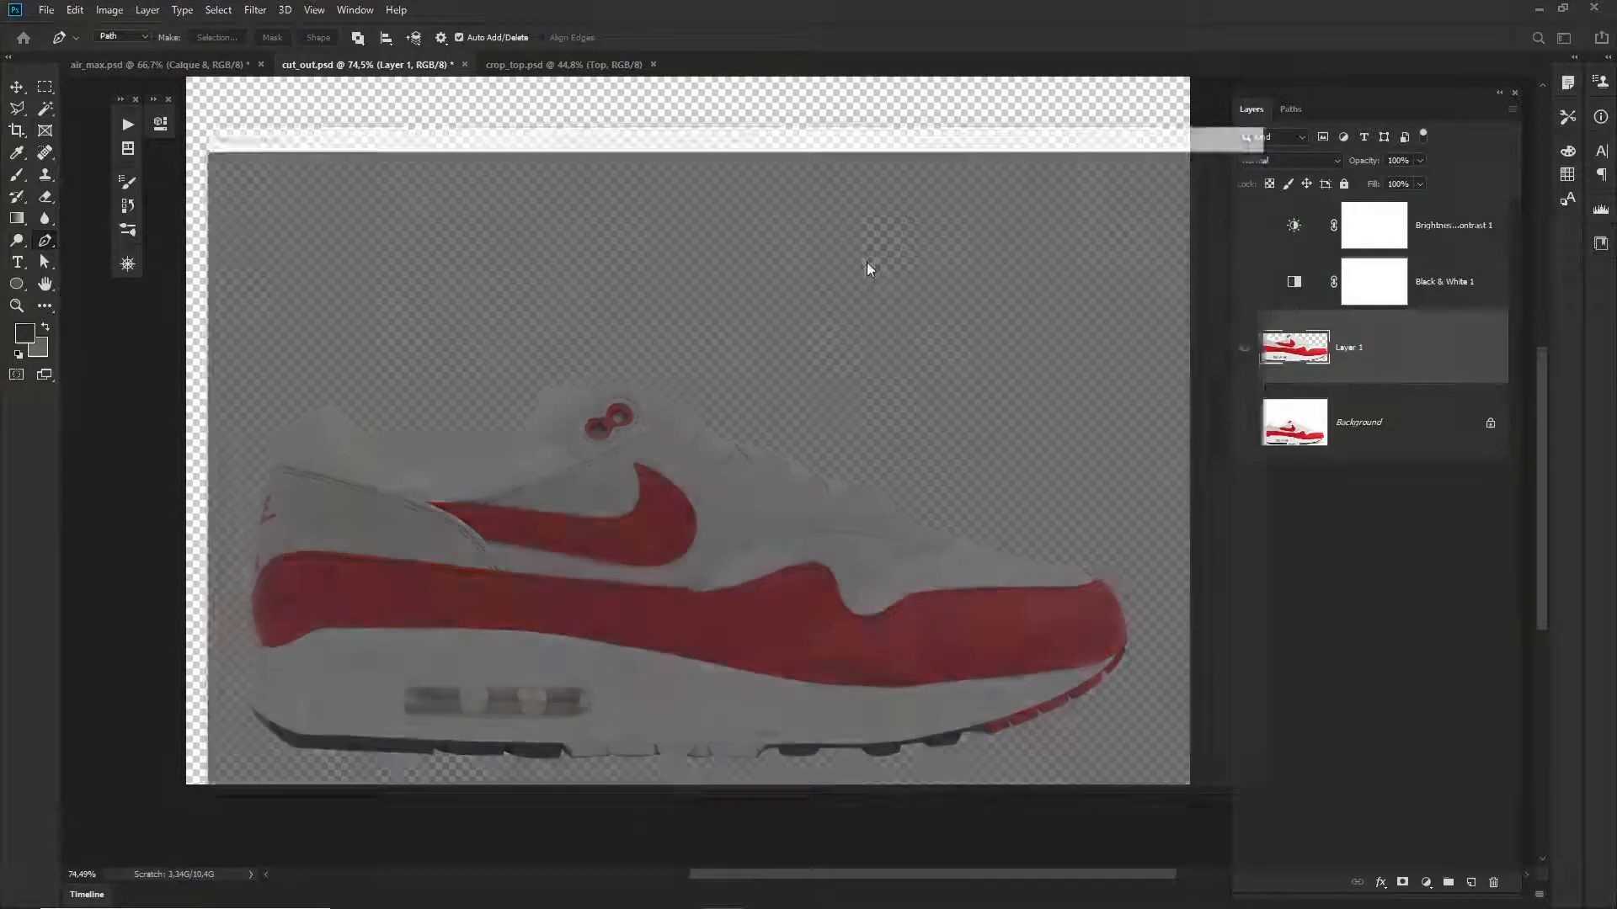
click(891, 173)
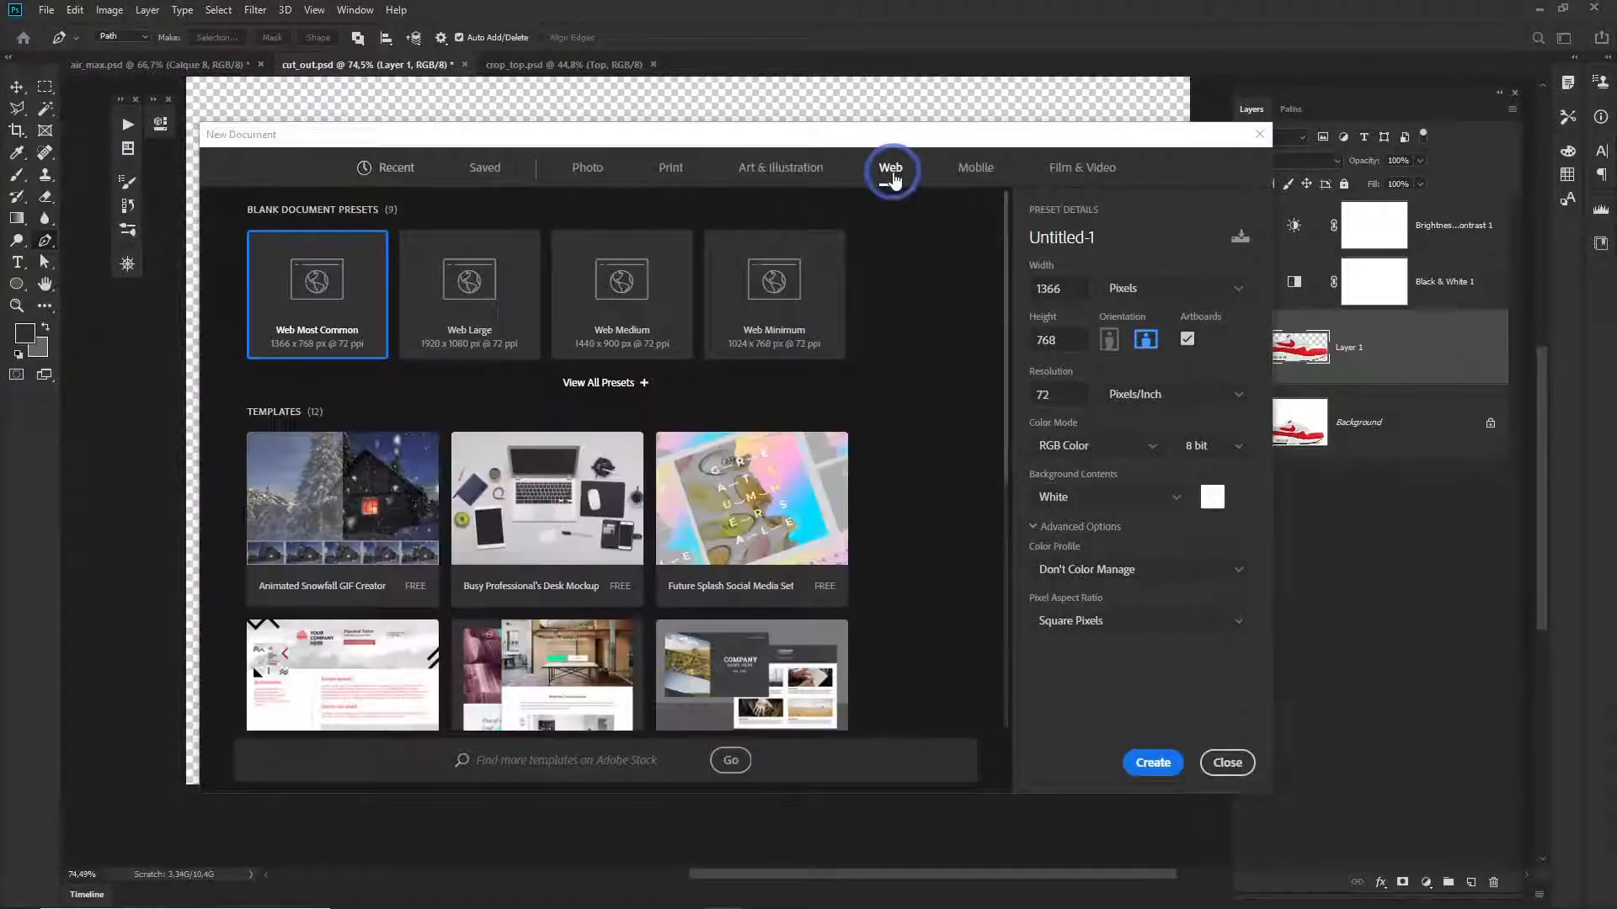
click(489, 325)
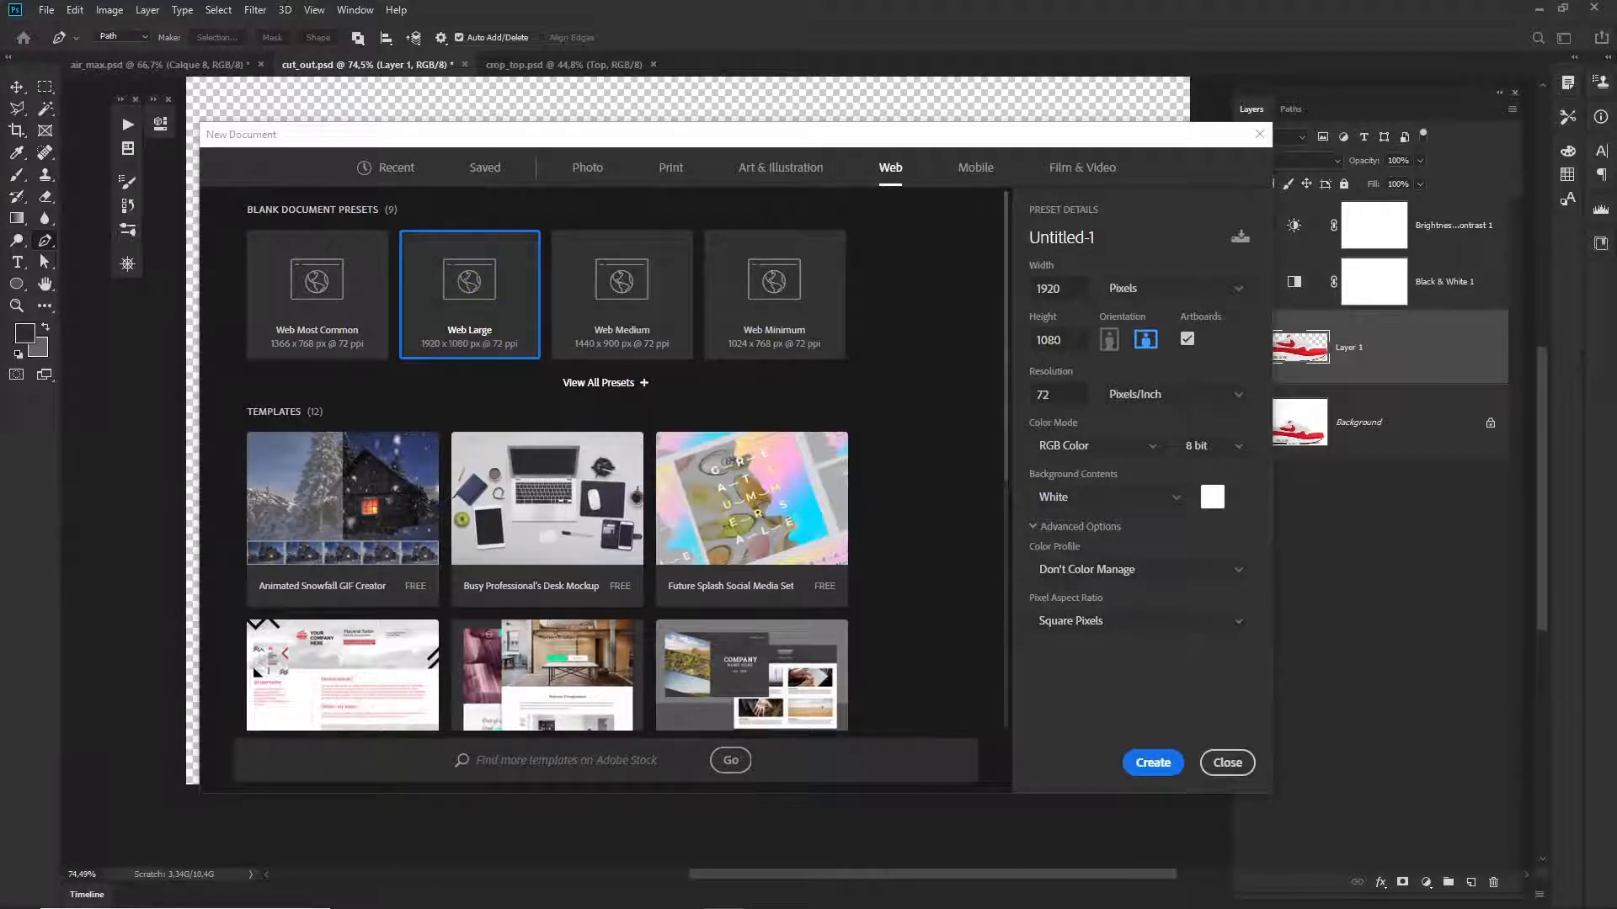
click(1188, 340)
click(1151, 762)
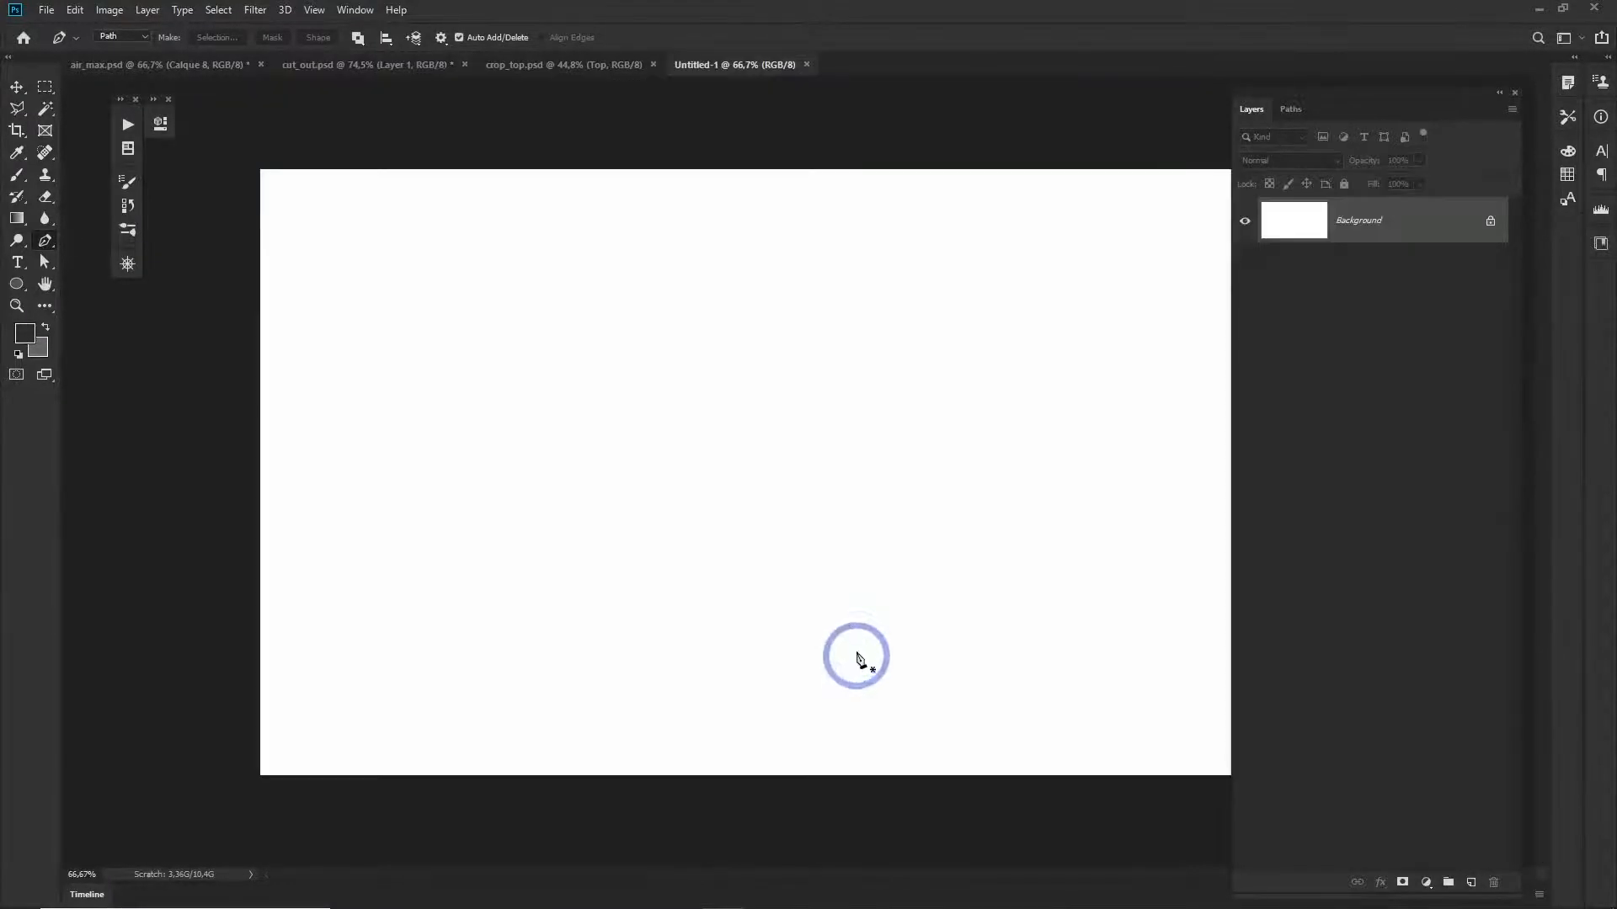
double_click(1473, 222)
click(896, 275)
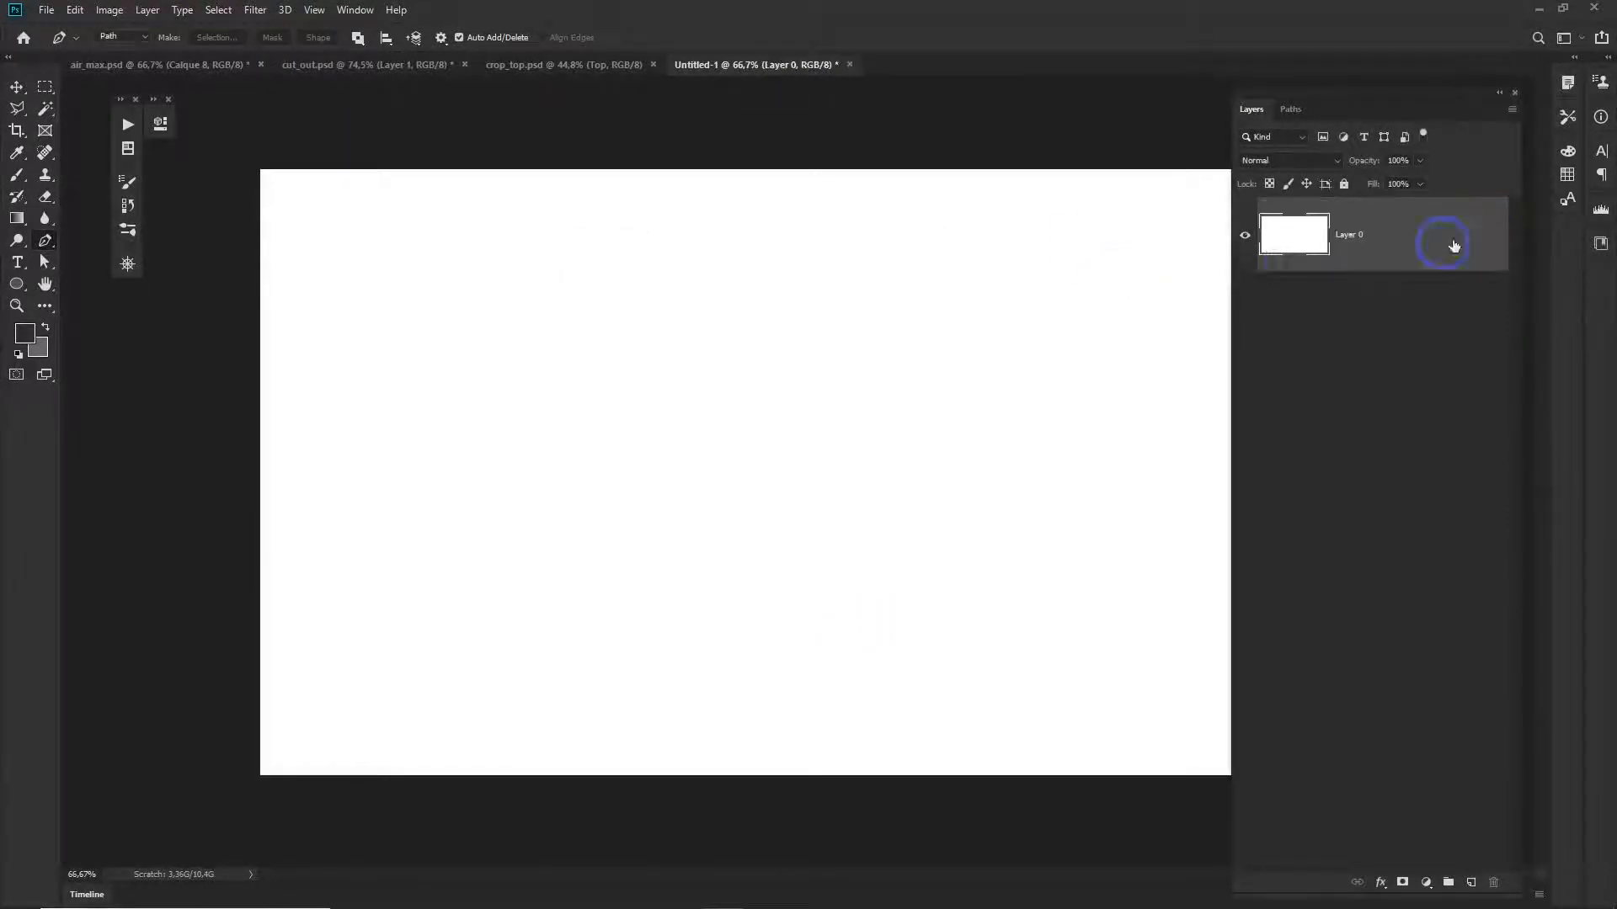
Step: Add a Solid Color fill layer in grey #676767 above the white layer
click(1427, 885)
click(1433, 882)
click(1433, 882)
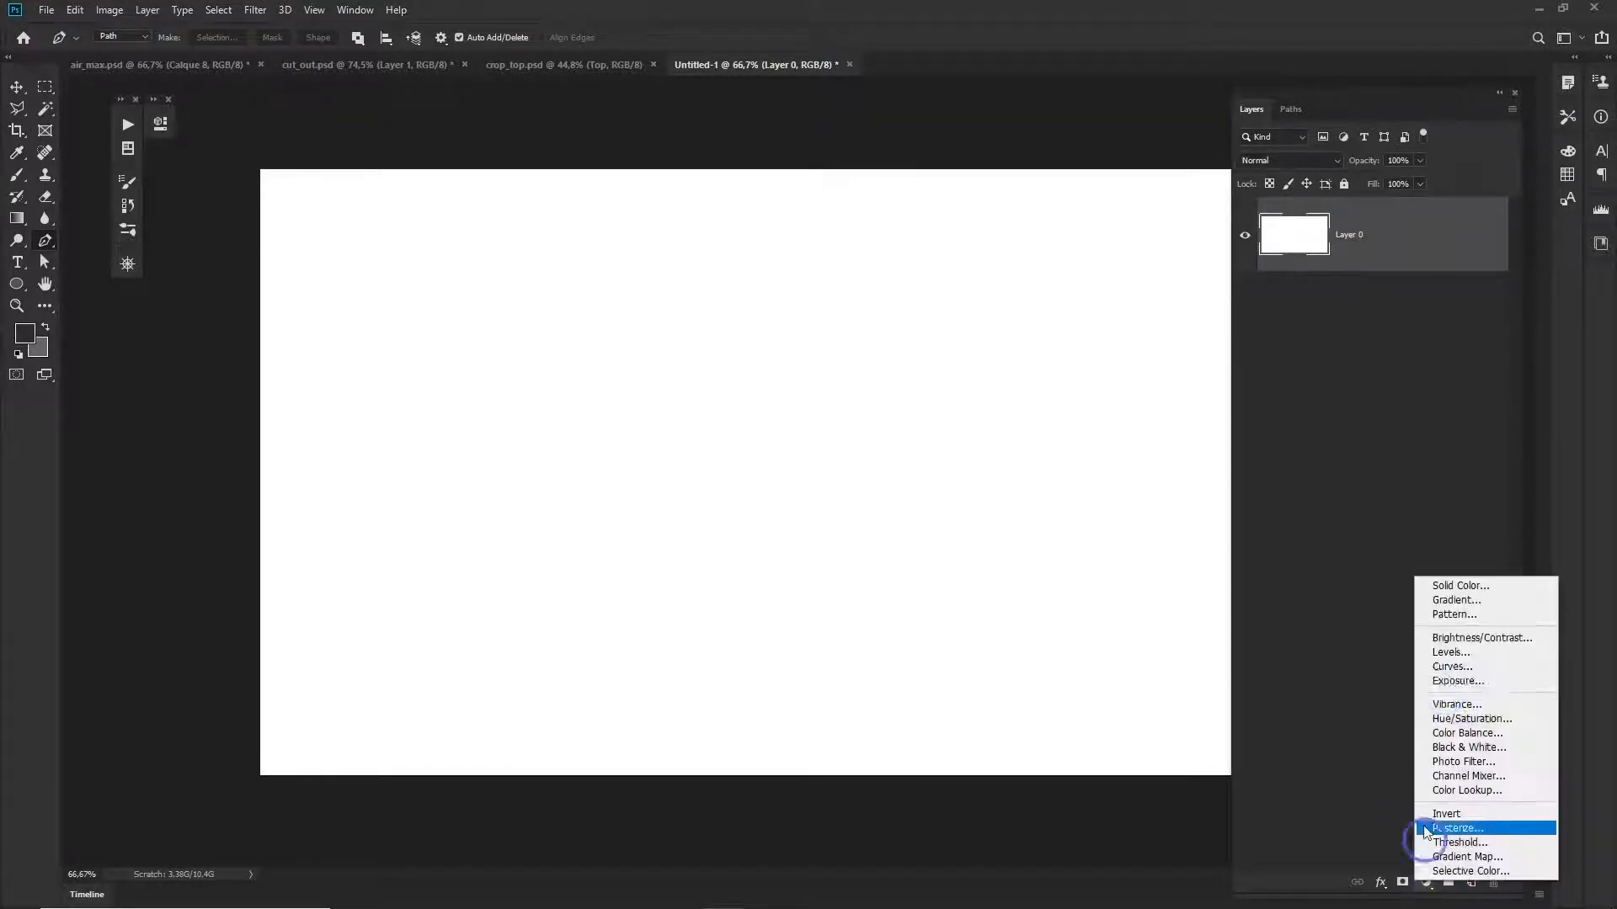
click(1458, 585)
click(685, 444)
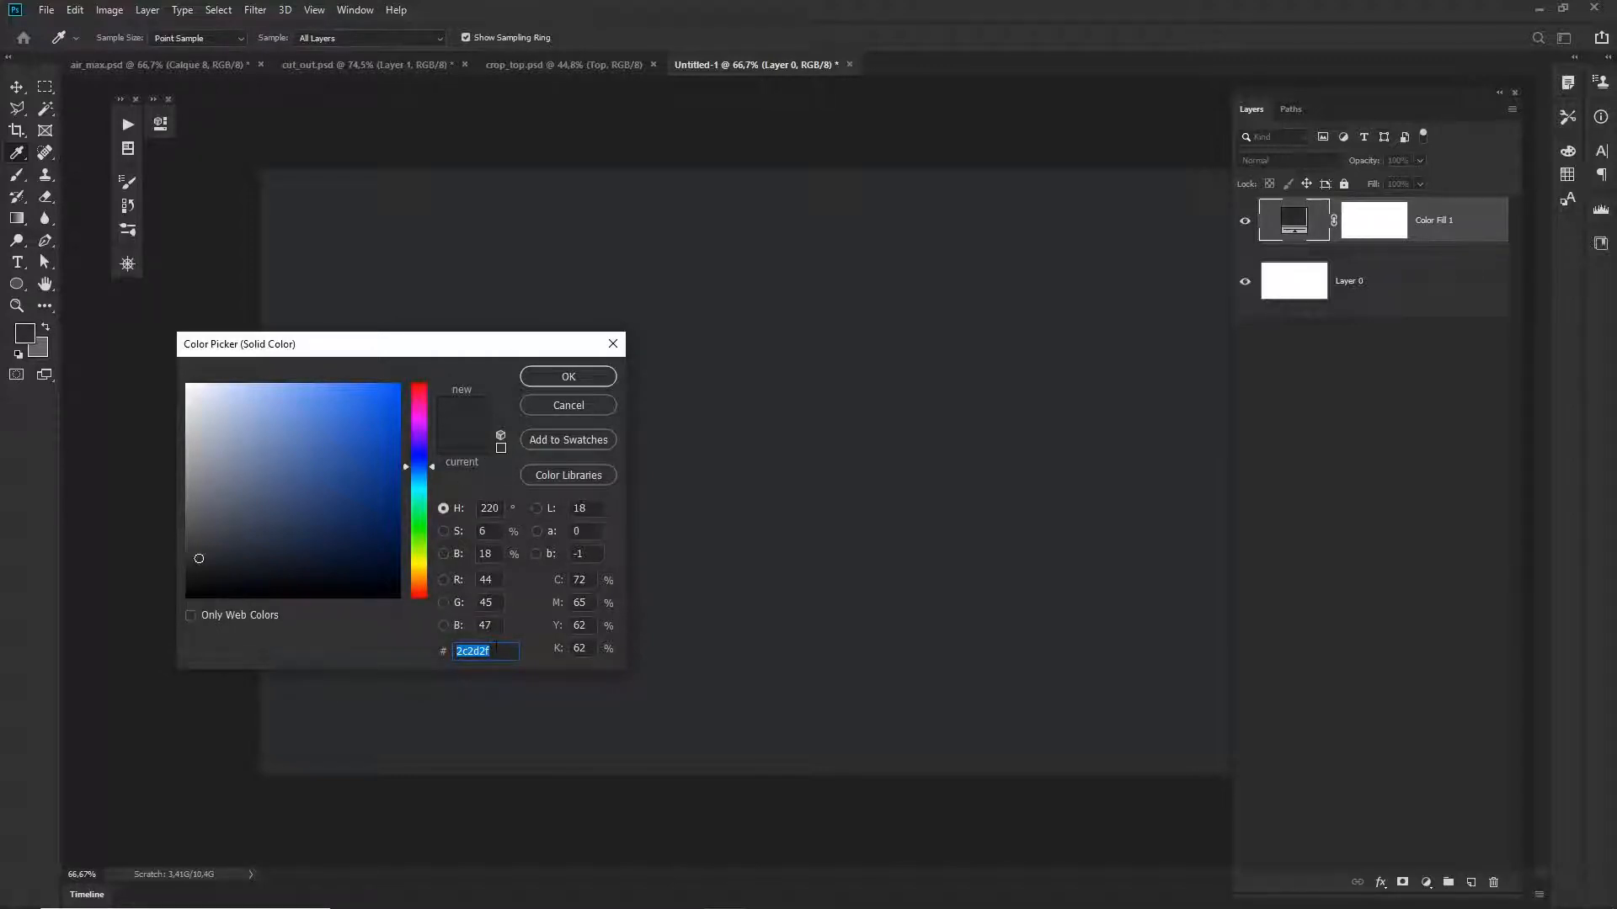
text(676767)
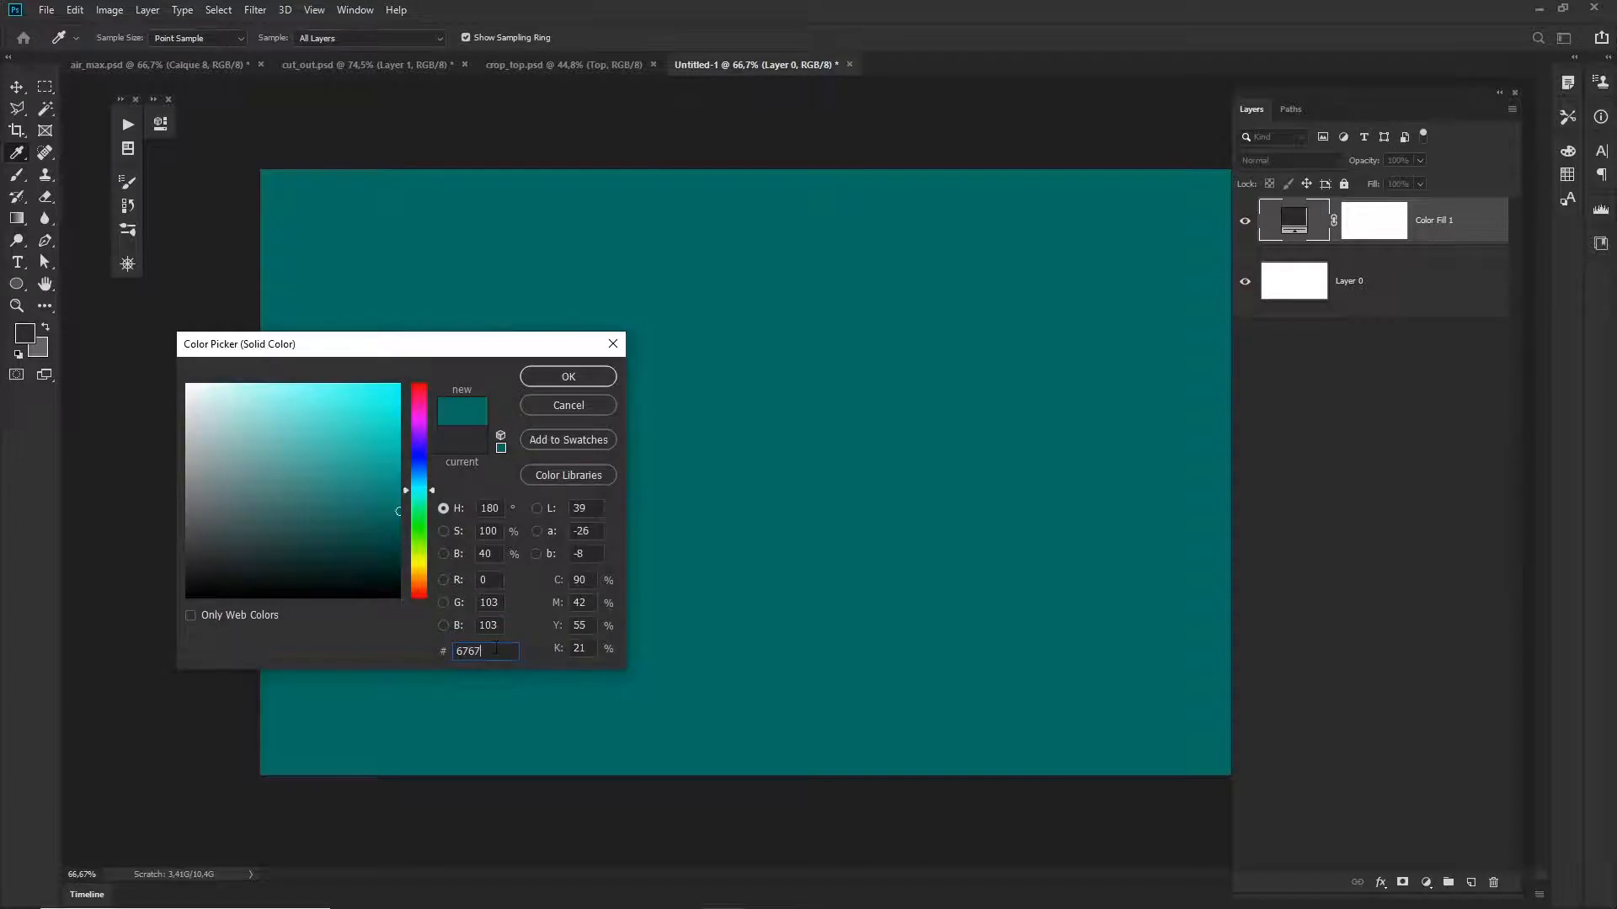
click(579, 381)
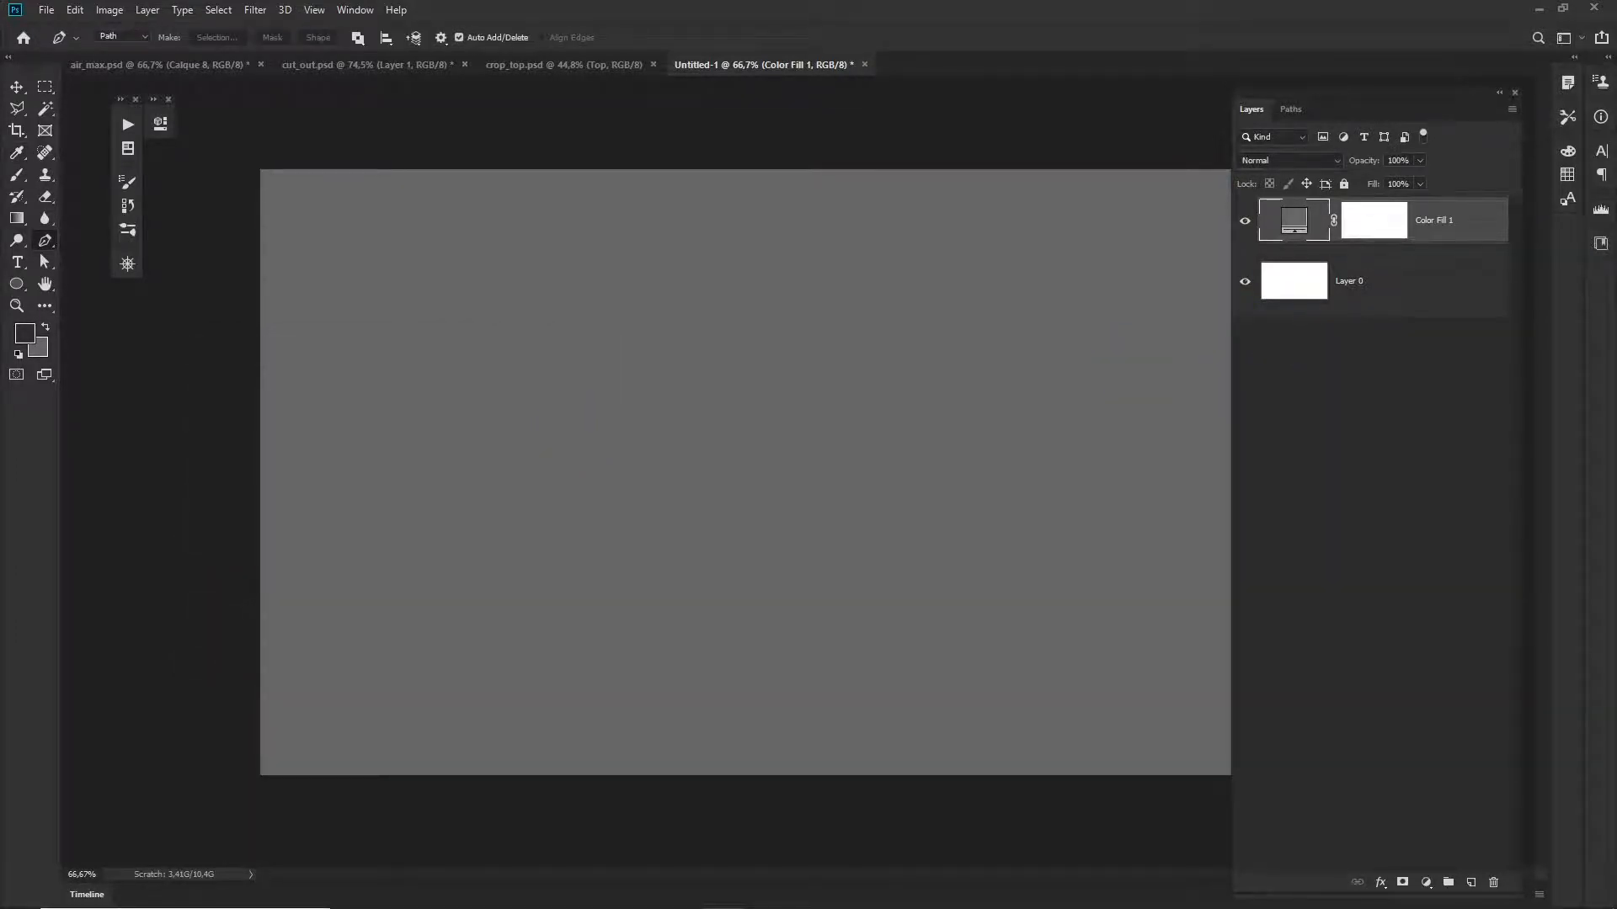
Step: Add a new layer above the grey fill and paint a soft white glow at the canvas centre with a large brush
click(1471, 882)
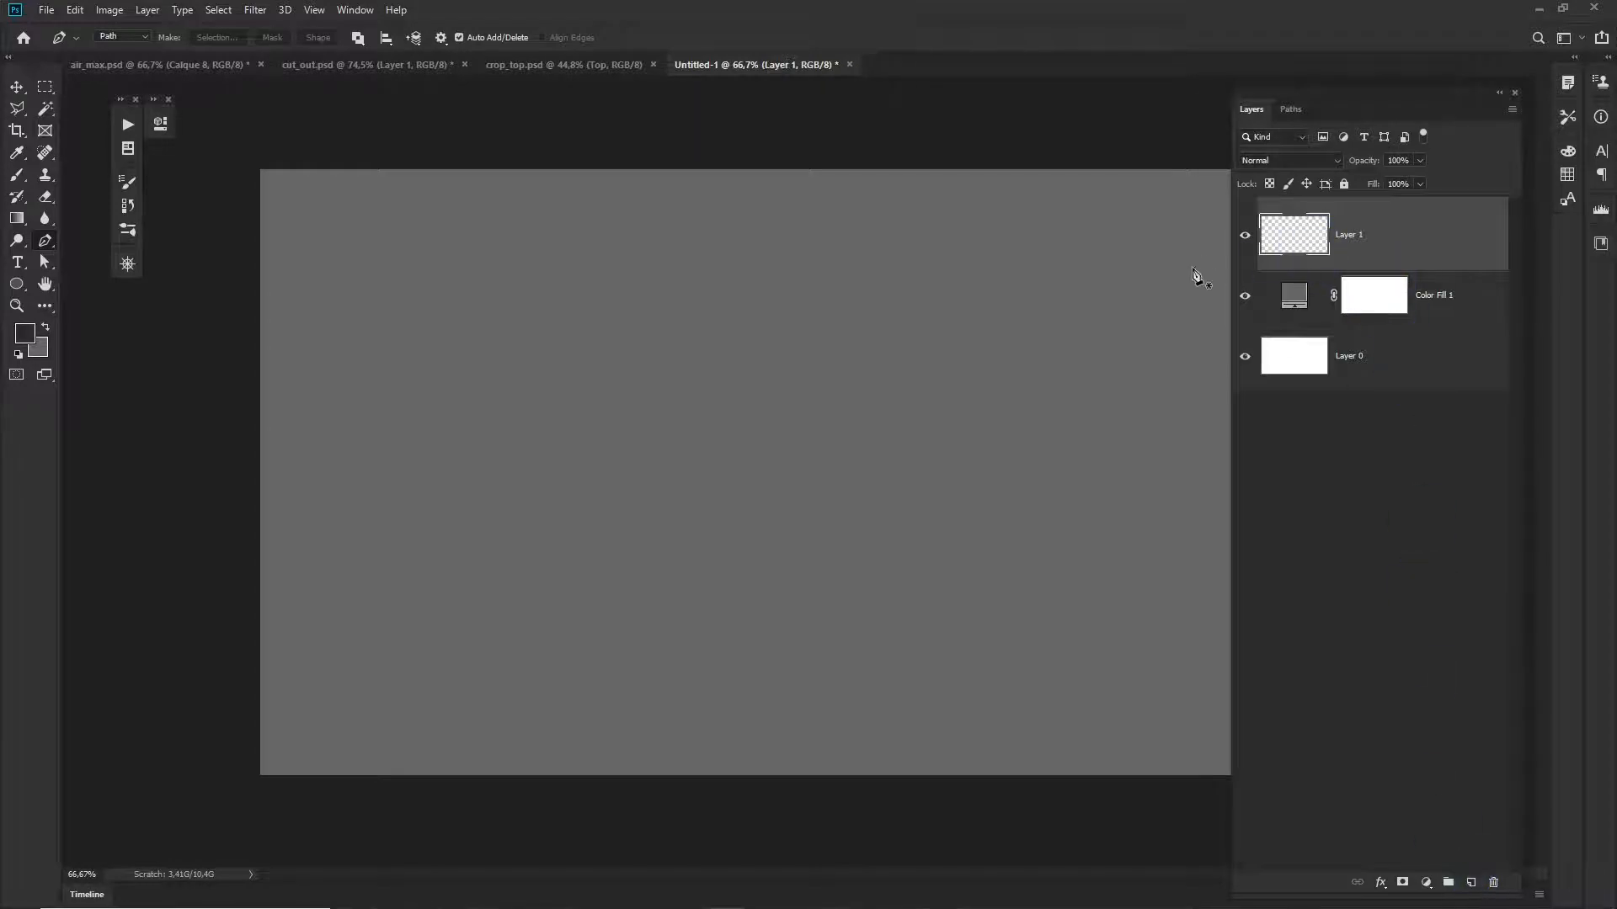
click(18, 353)
click(45, 328)
key(b)
drag(790, 465, 939, 470)
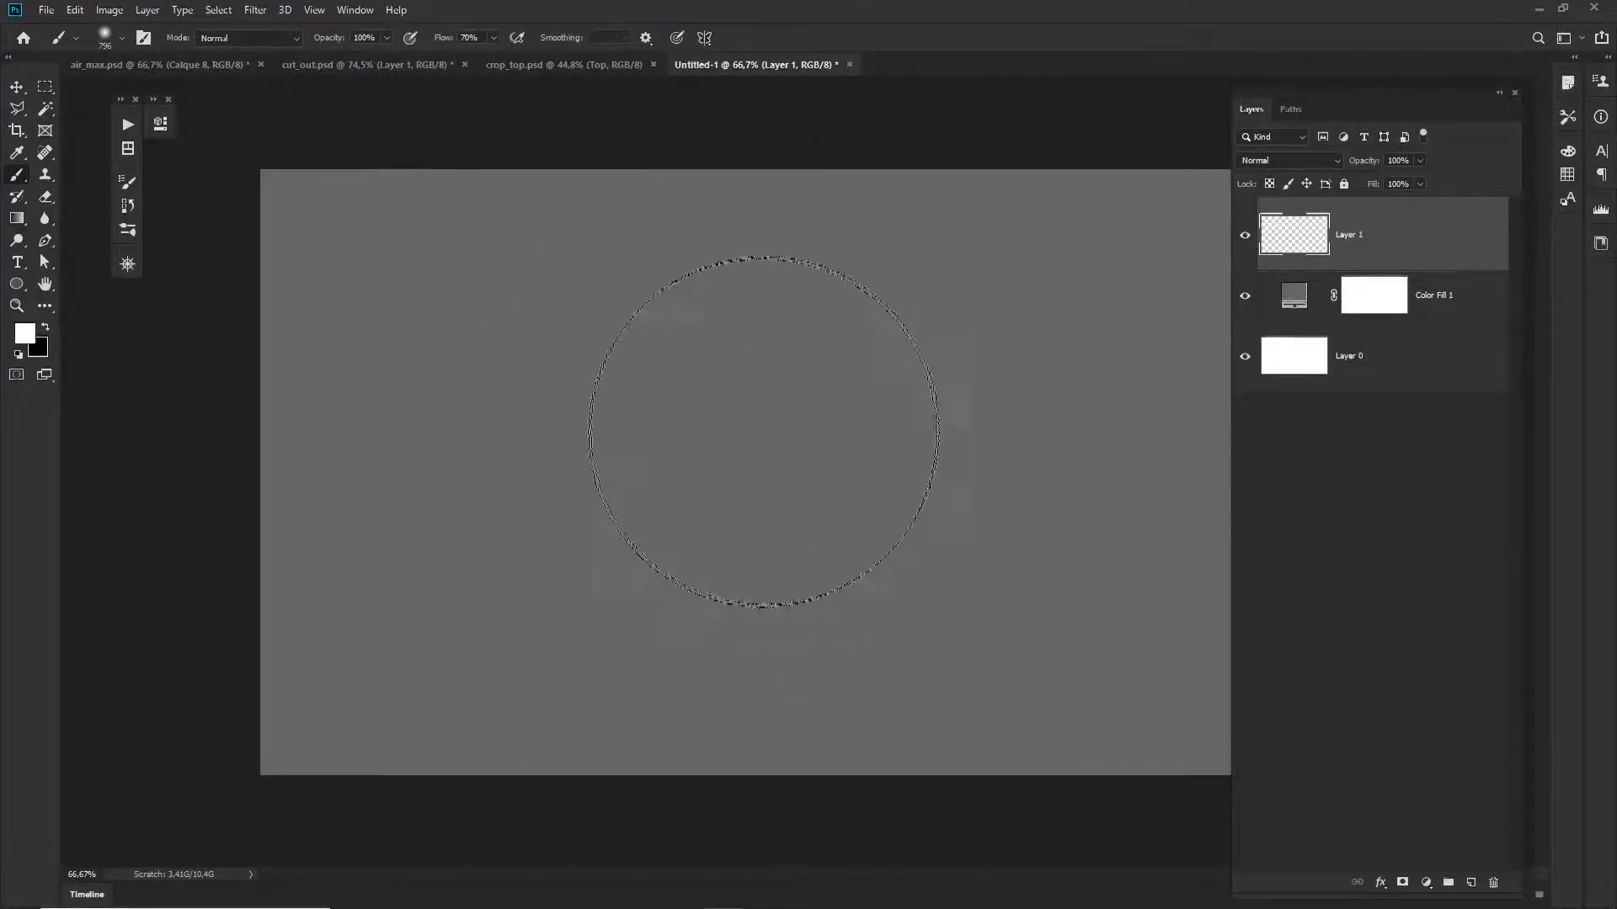
alt+right_click(791, 469)
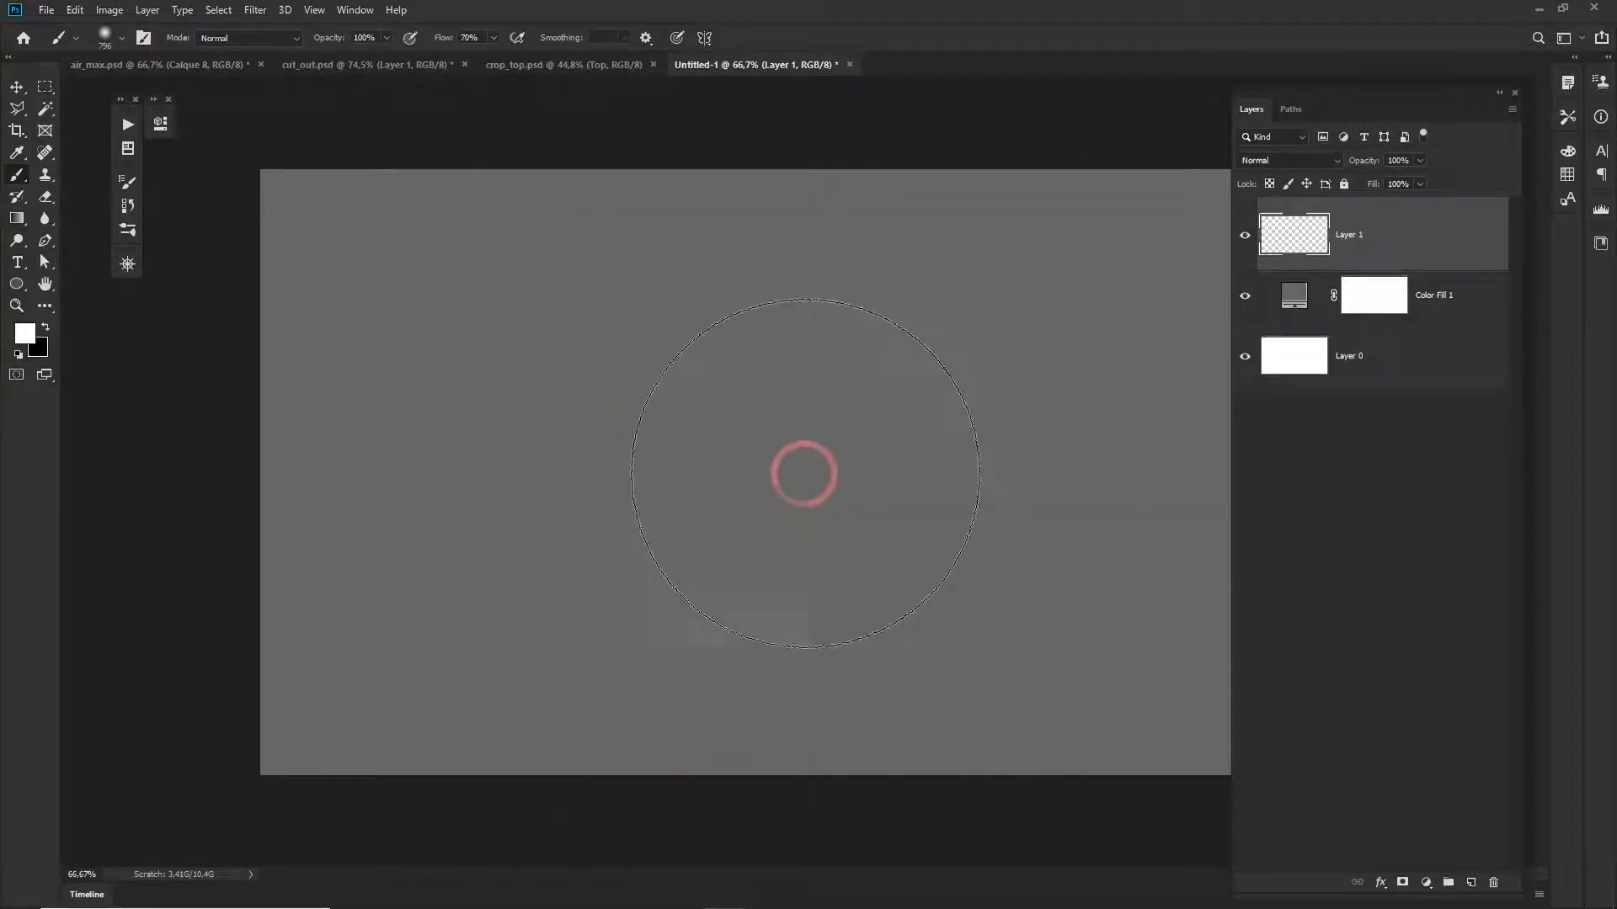
click(793, 474)
click(796, 475)
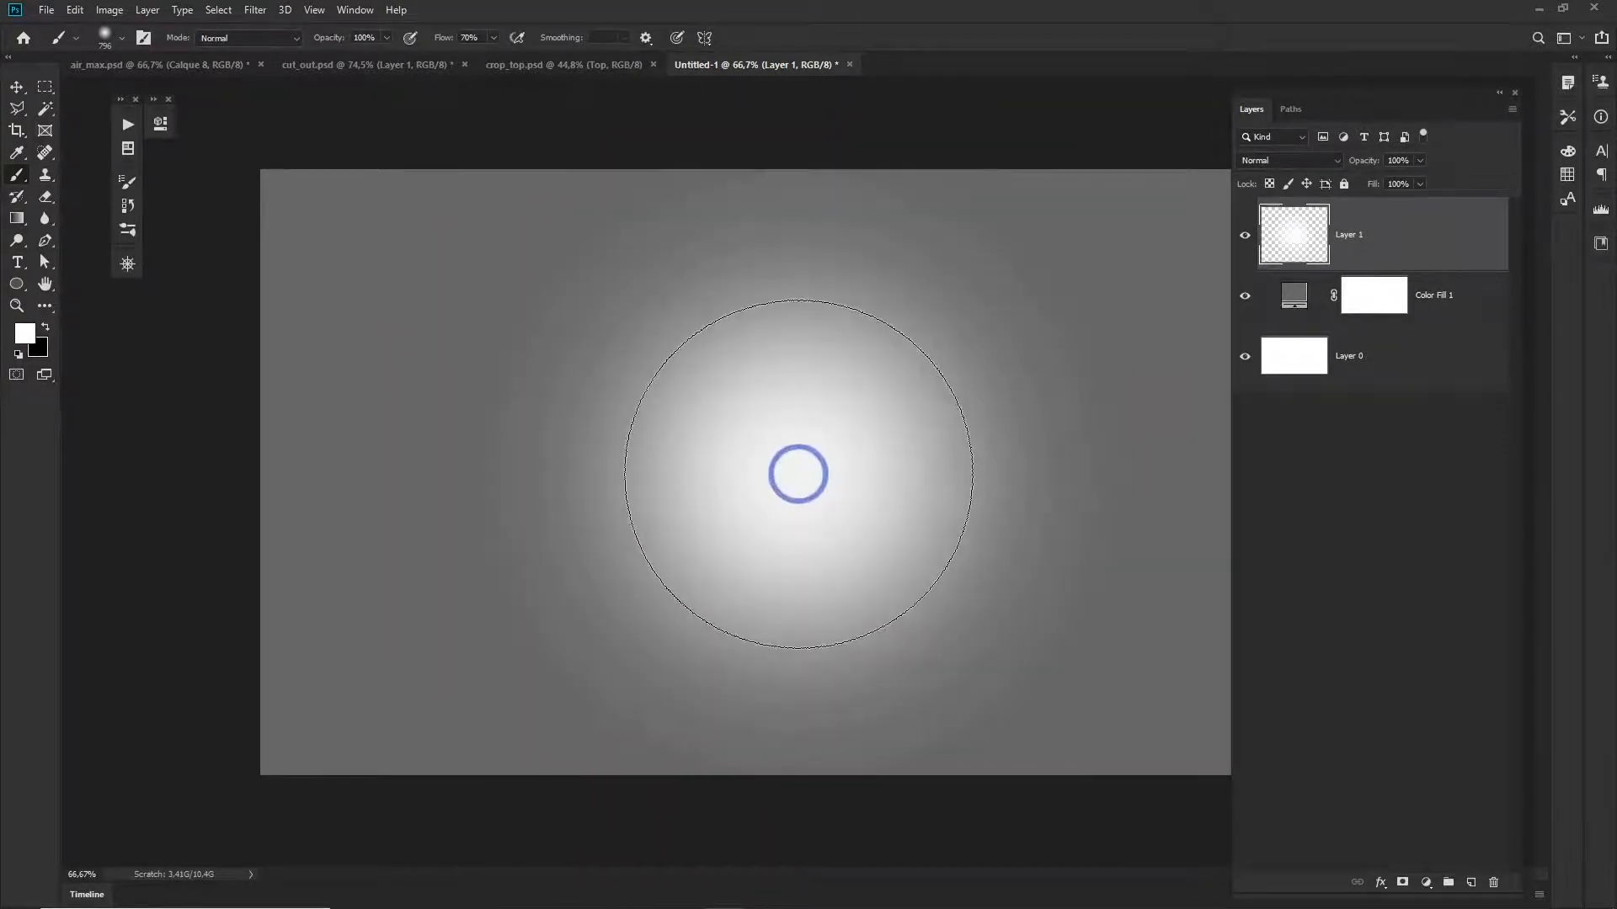
Step: Enlarge the white glow about its centre to roughly 222% width and 186% height, and lower its layer opacity to 84%
drag(808, 552, 767, 559)
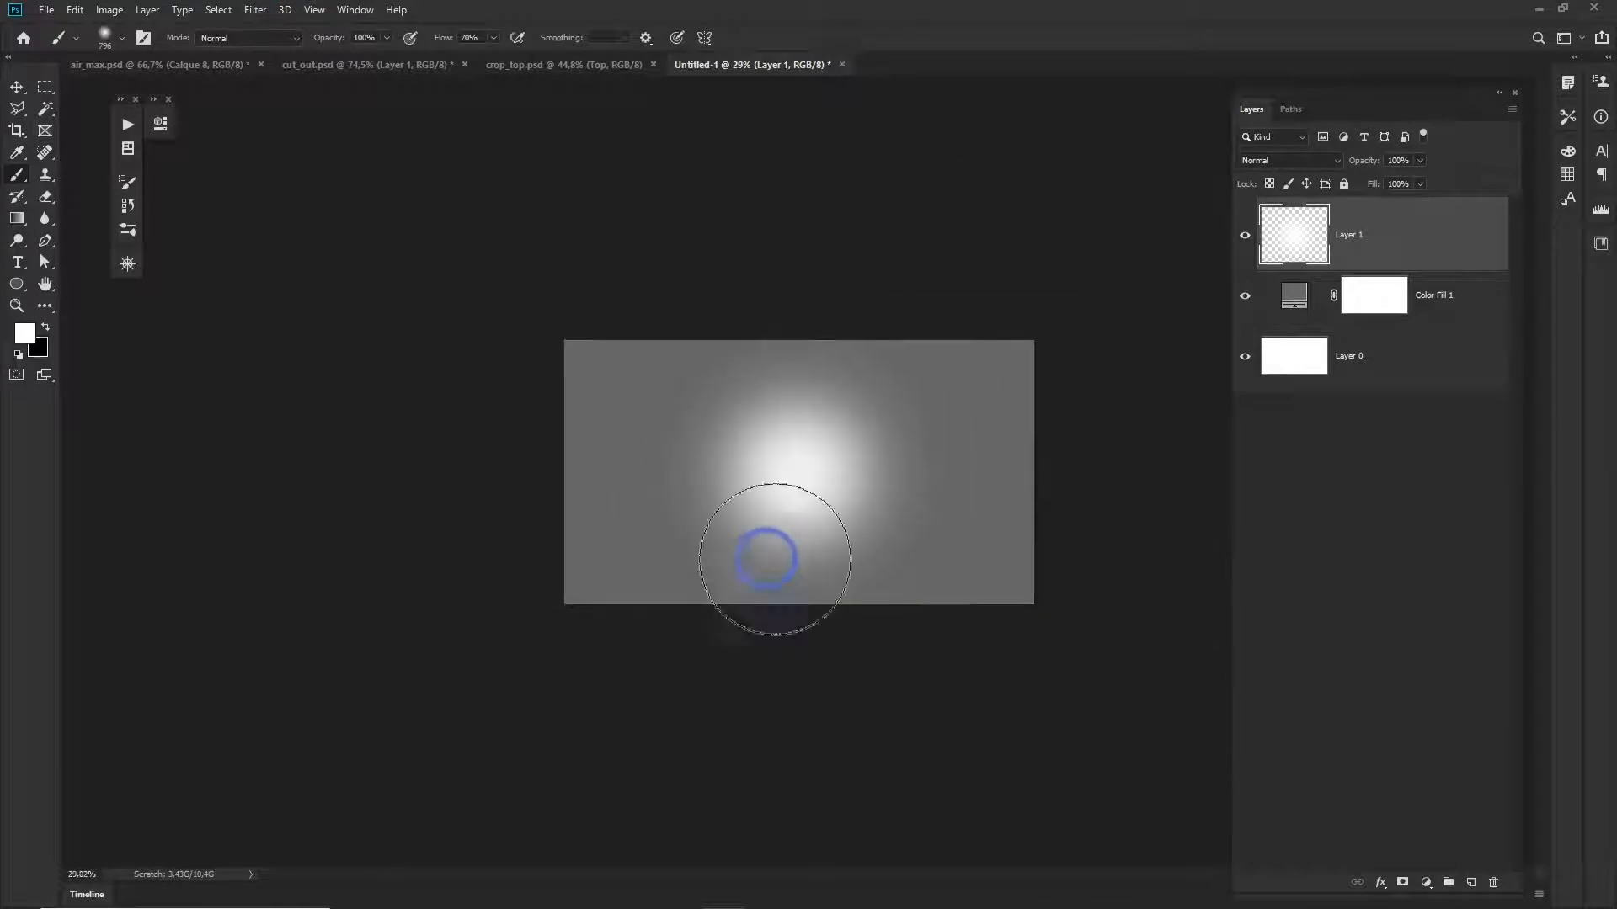
key(ctrl+t)
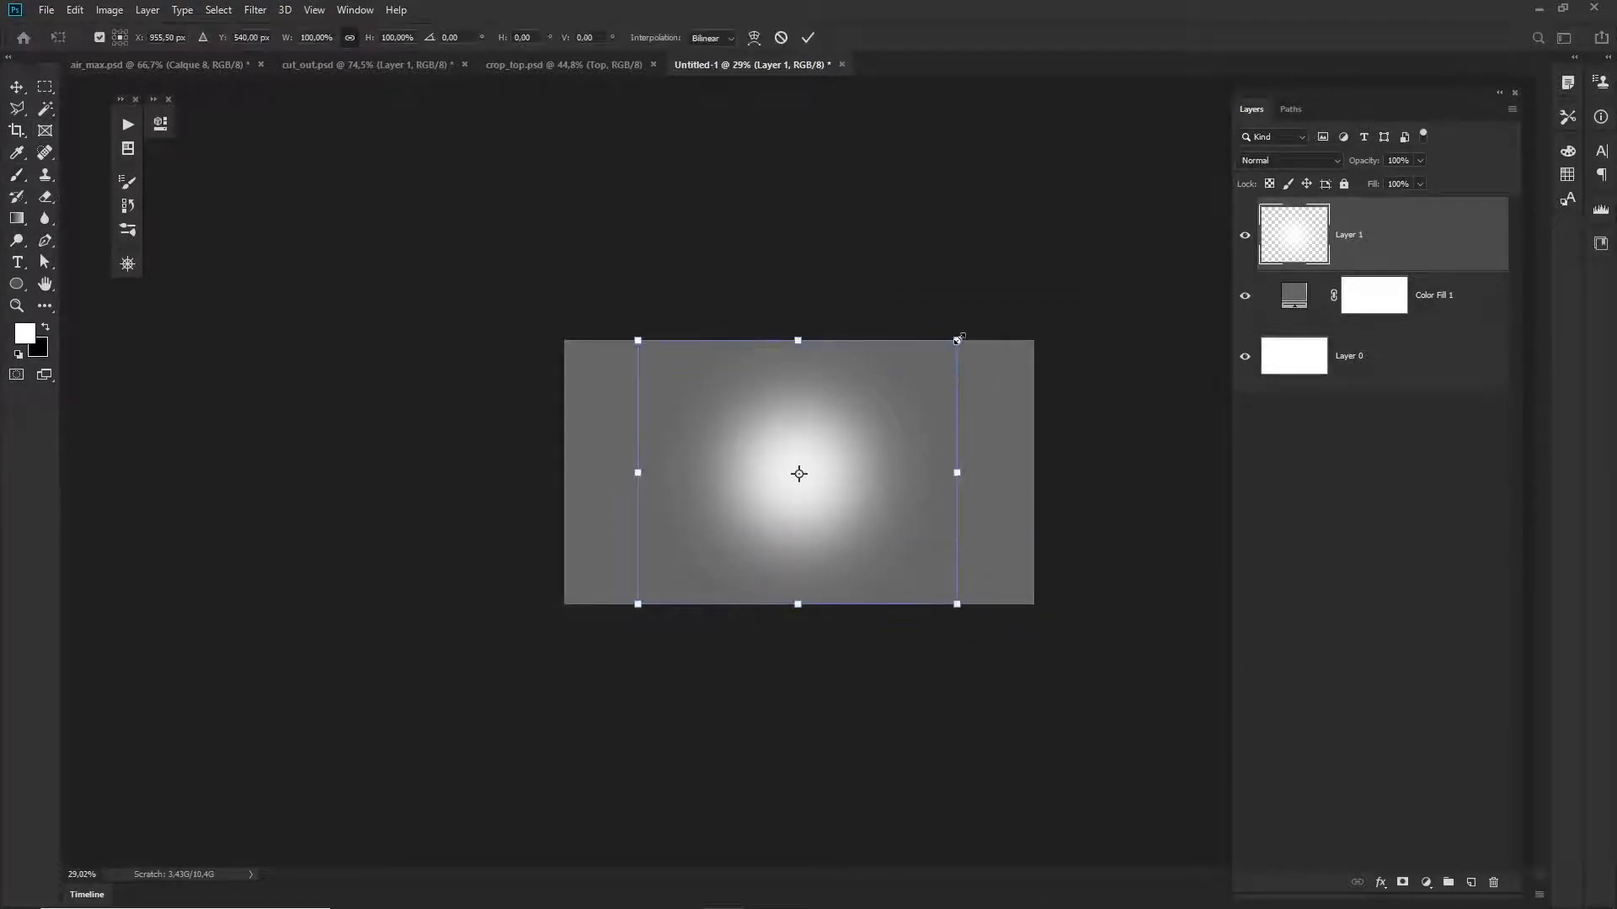
mouse_move(956, 343)
mouse_down()
mouse_move(1082, 270)
mouse_move(1104, 217)
mouse_move(1126, 249)
mouse_move(1159, 239)
mouse_move(1203, 181)
mouse_move(1149, 226)
mouse_up()
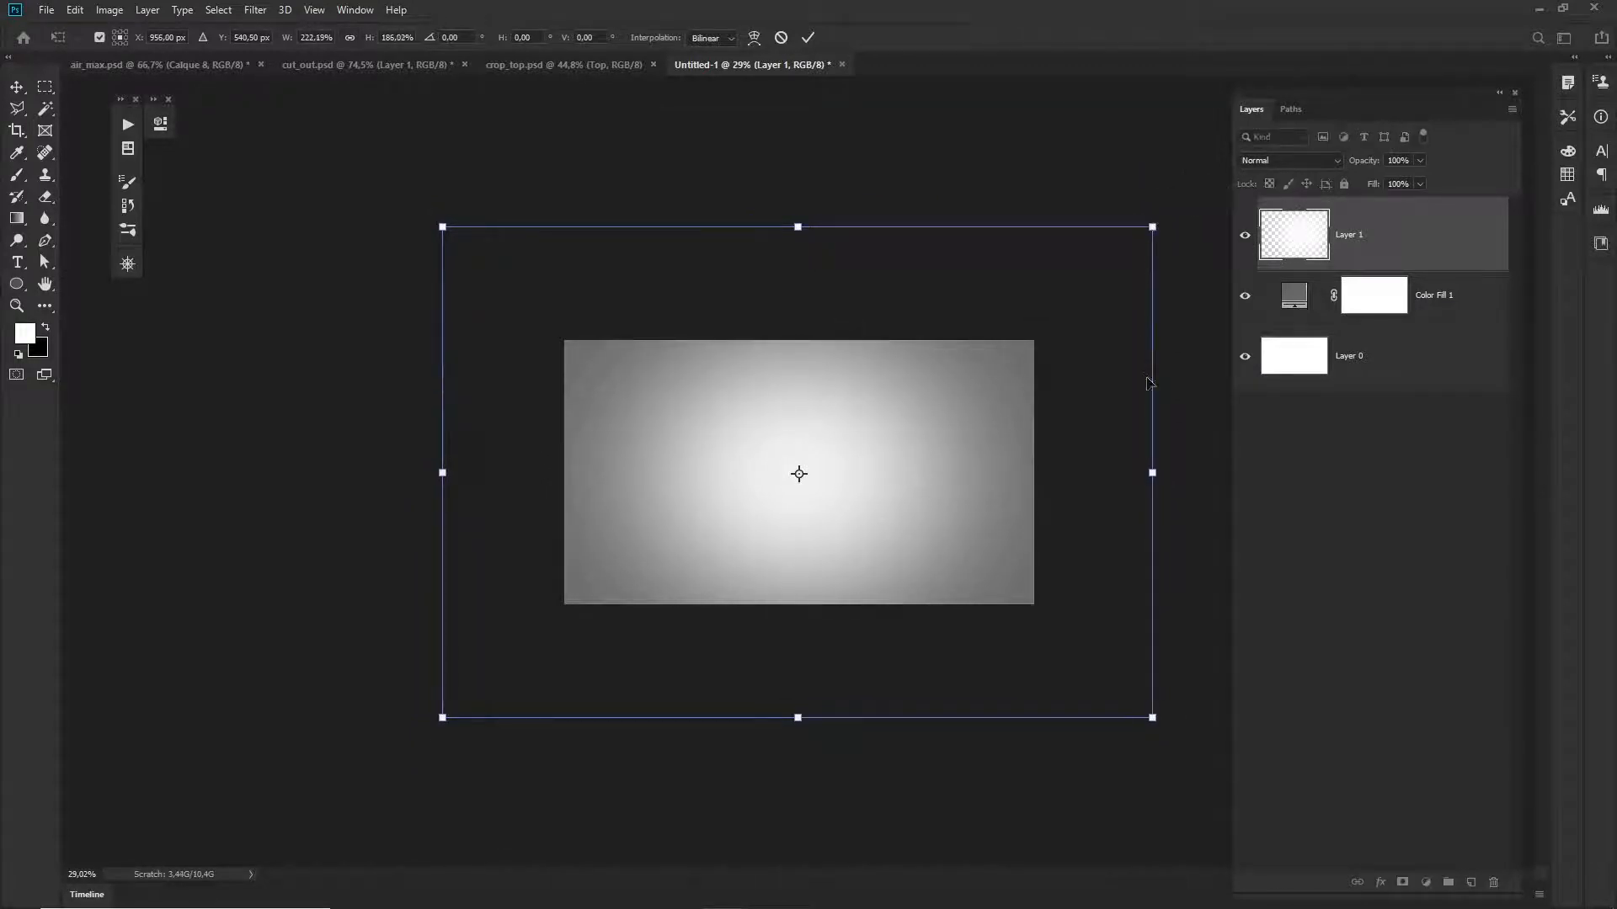
key(b)
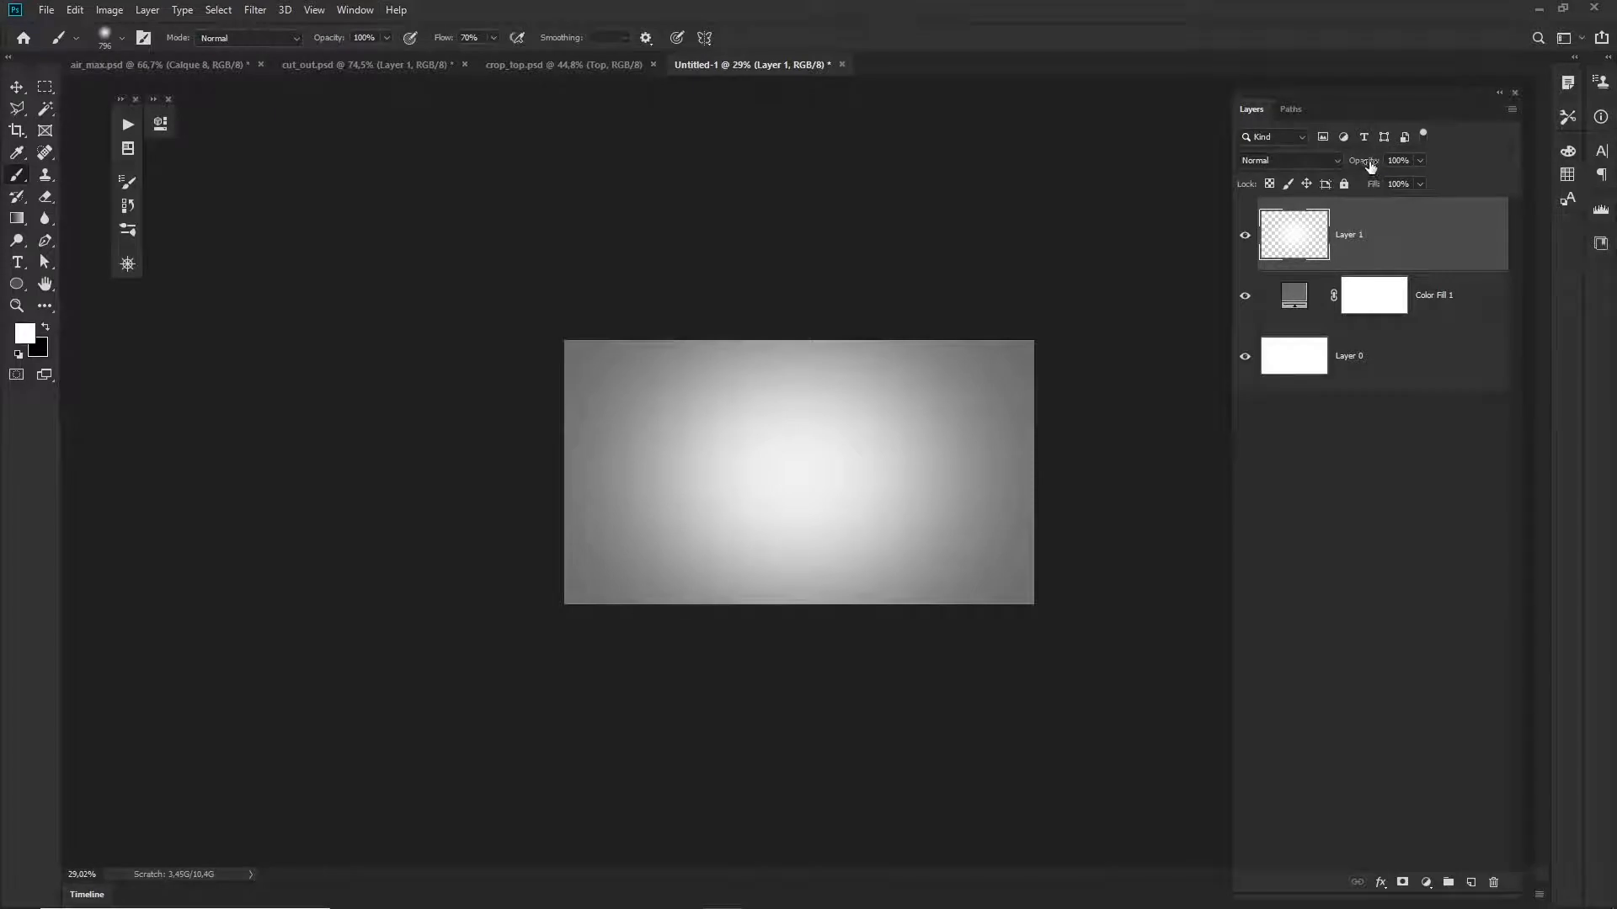
mouse_move(1364, 165)
mouse_down()
mouse_move(1339, 169)
mouse_move(1353, 174)
mouse_up()
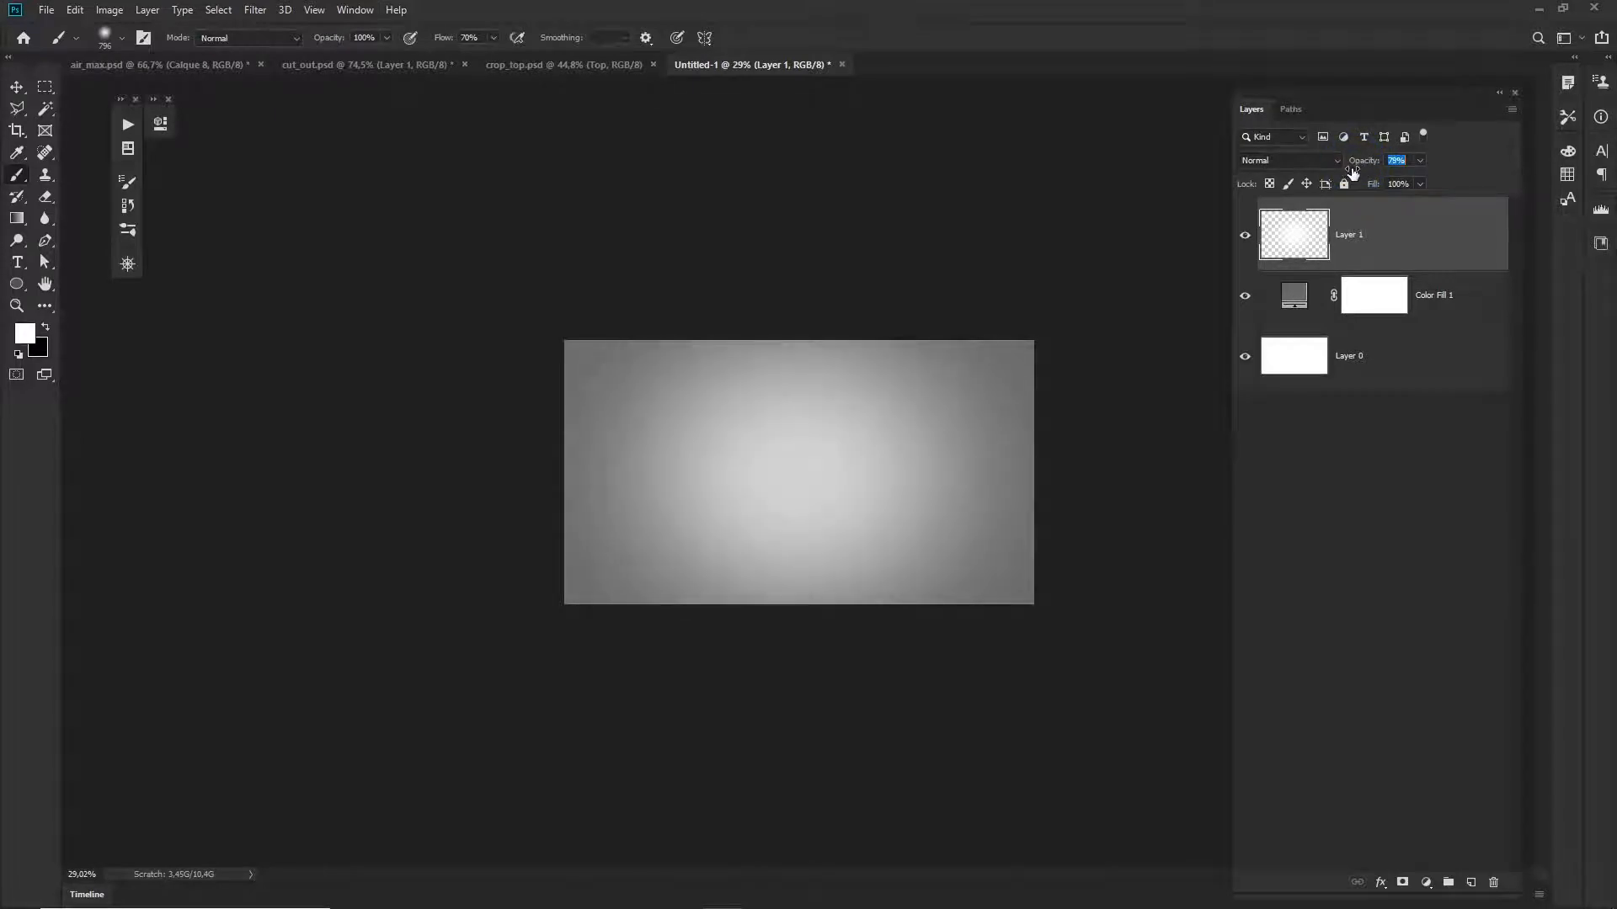
Step: Group the glow, grey fill and white base layers, and name the group "BAckground"
shift+click(1455, 301)
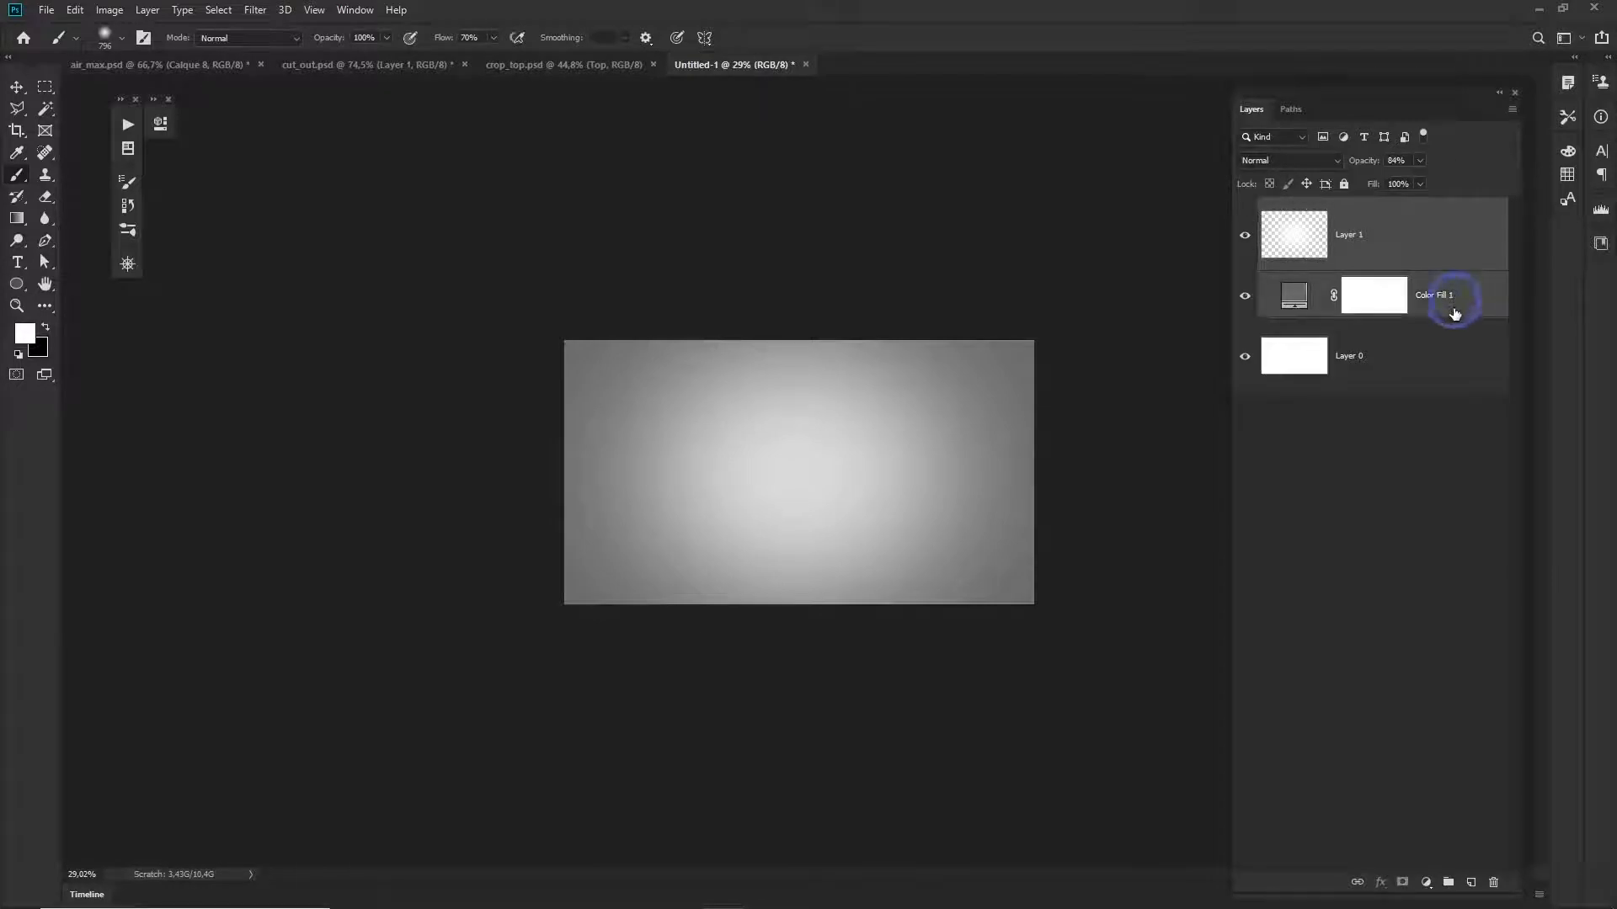
shift+click(1437, 346)
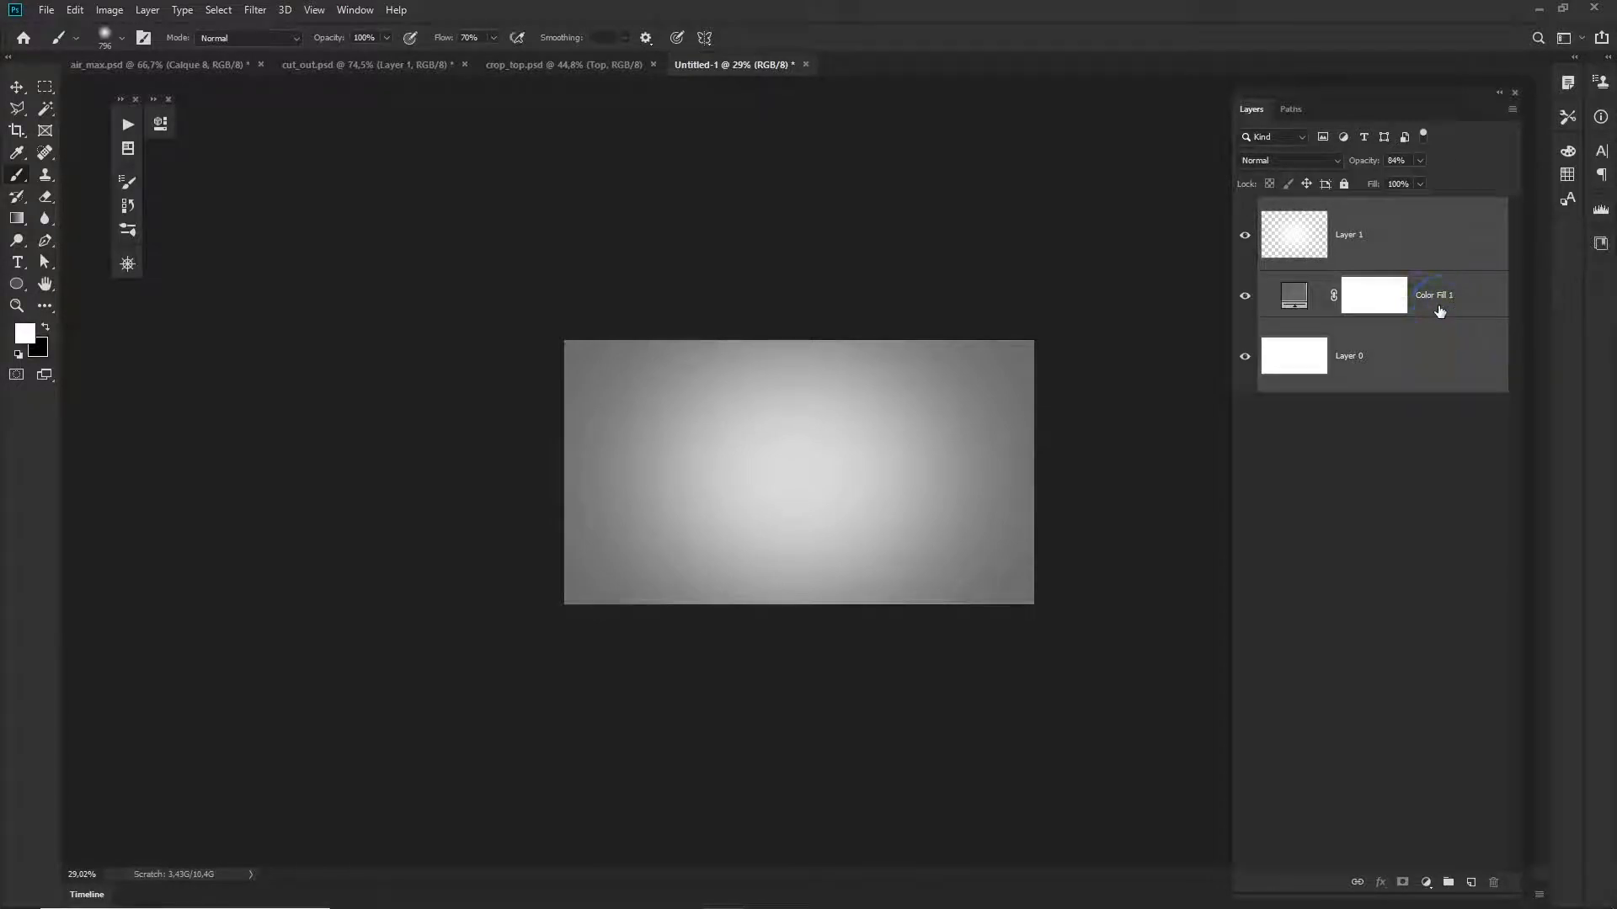
key(ctrl+g)
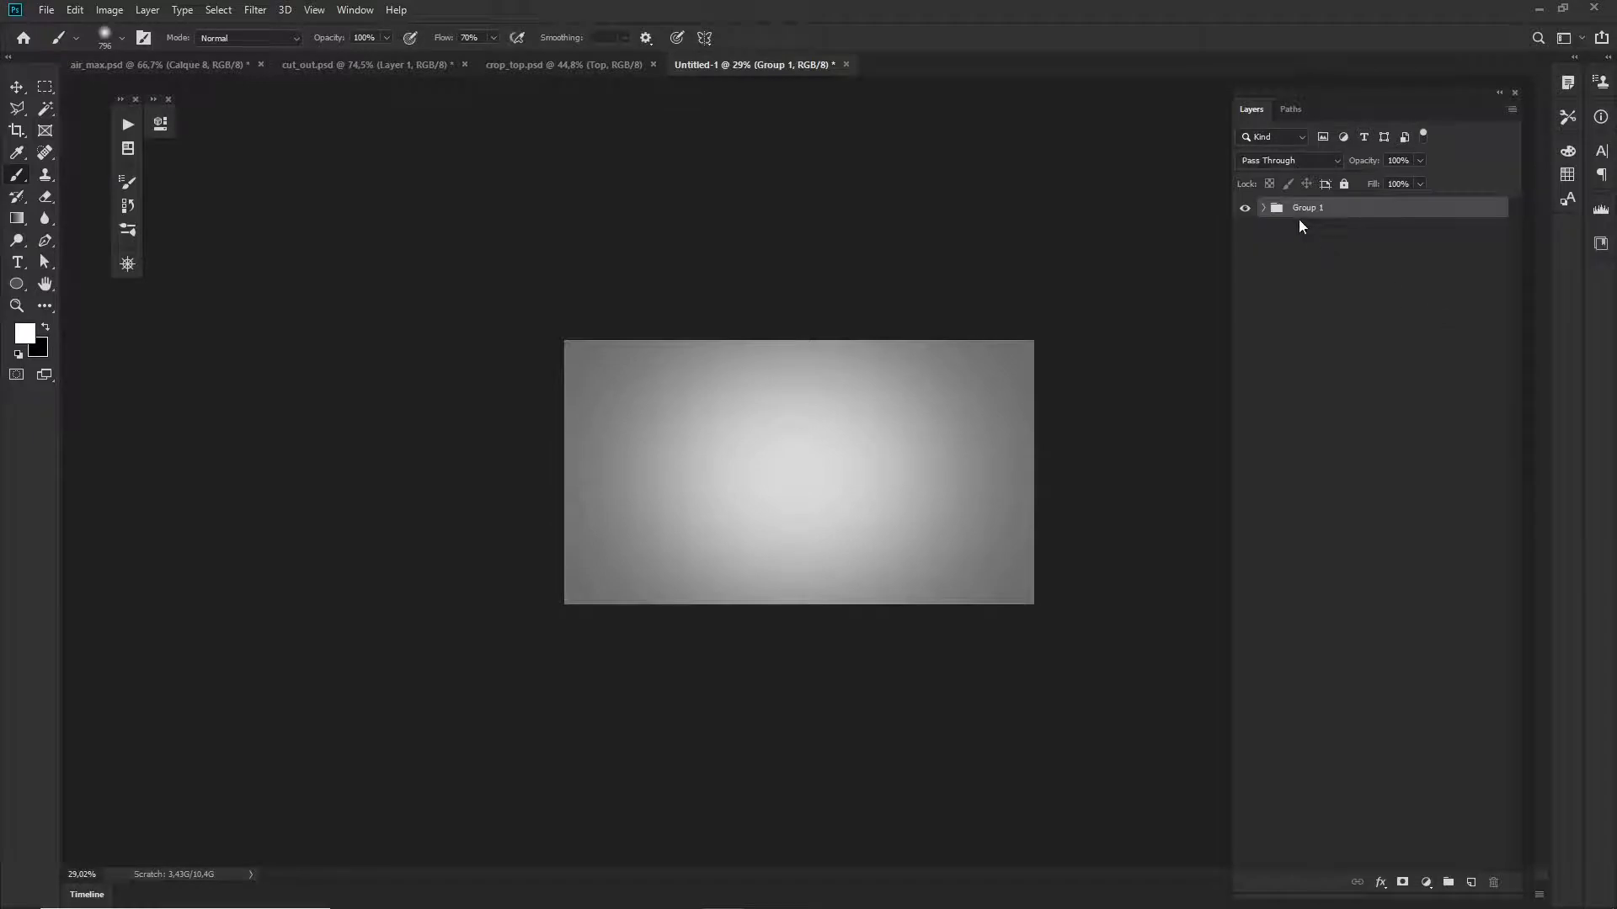
click(1300, 214)
text(NAckground)
key(Return)
double_click(1300, 211)
key(Return)
Step: Bring the cut-out shoe layer from cut_out.psd into the new composition, over the glowing background
click(367, 62)
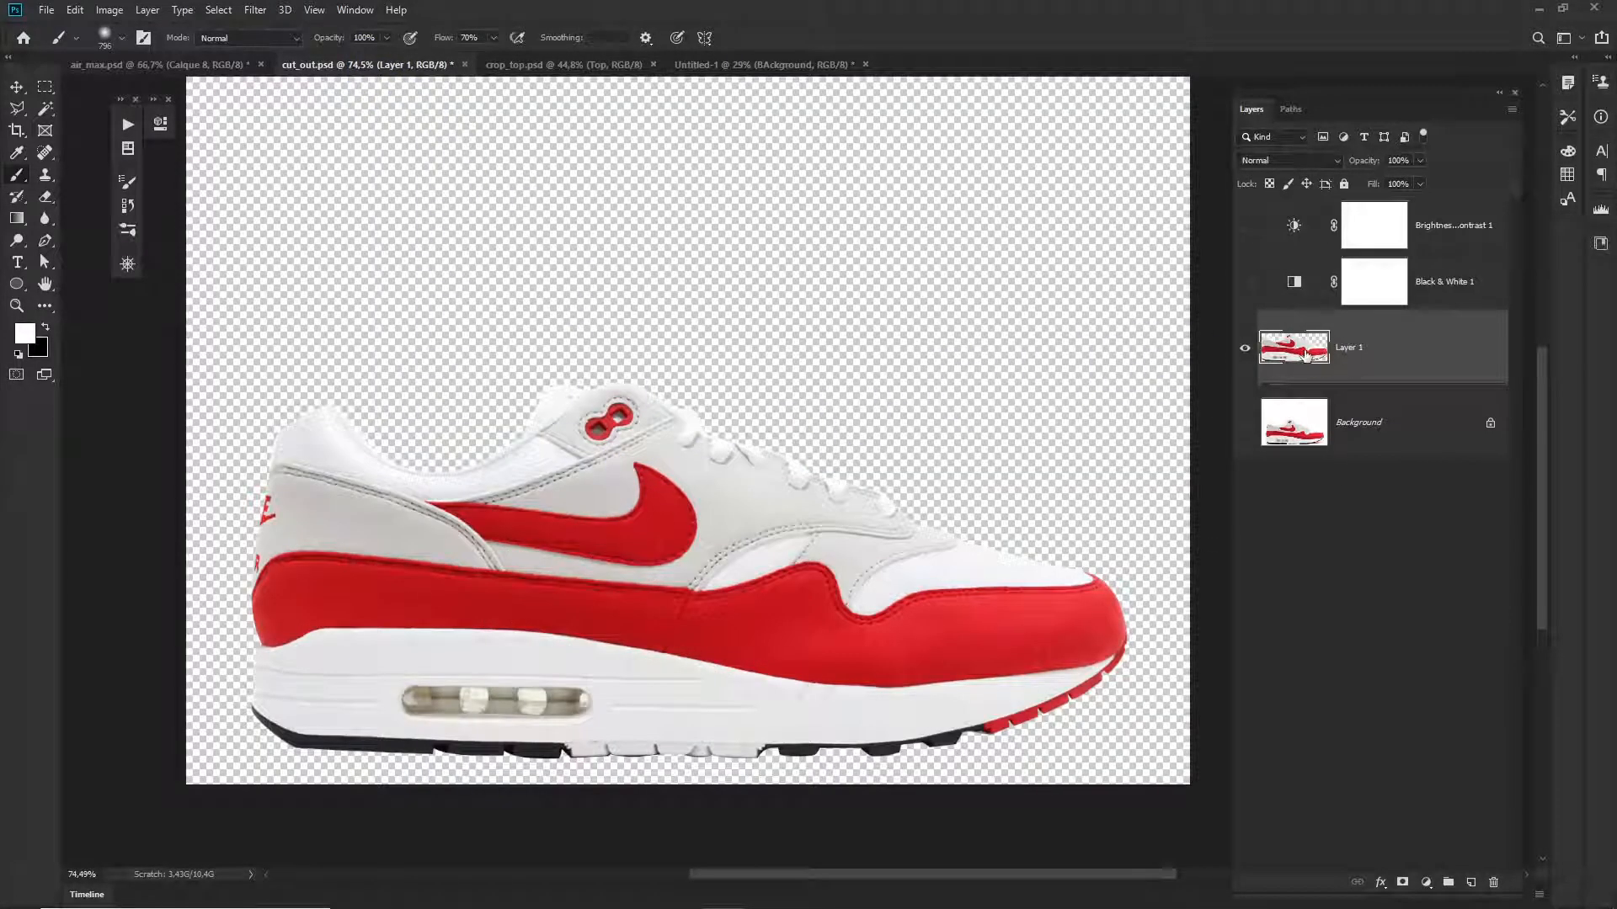
drag(1348, 354, 826, 499)
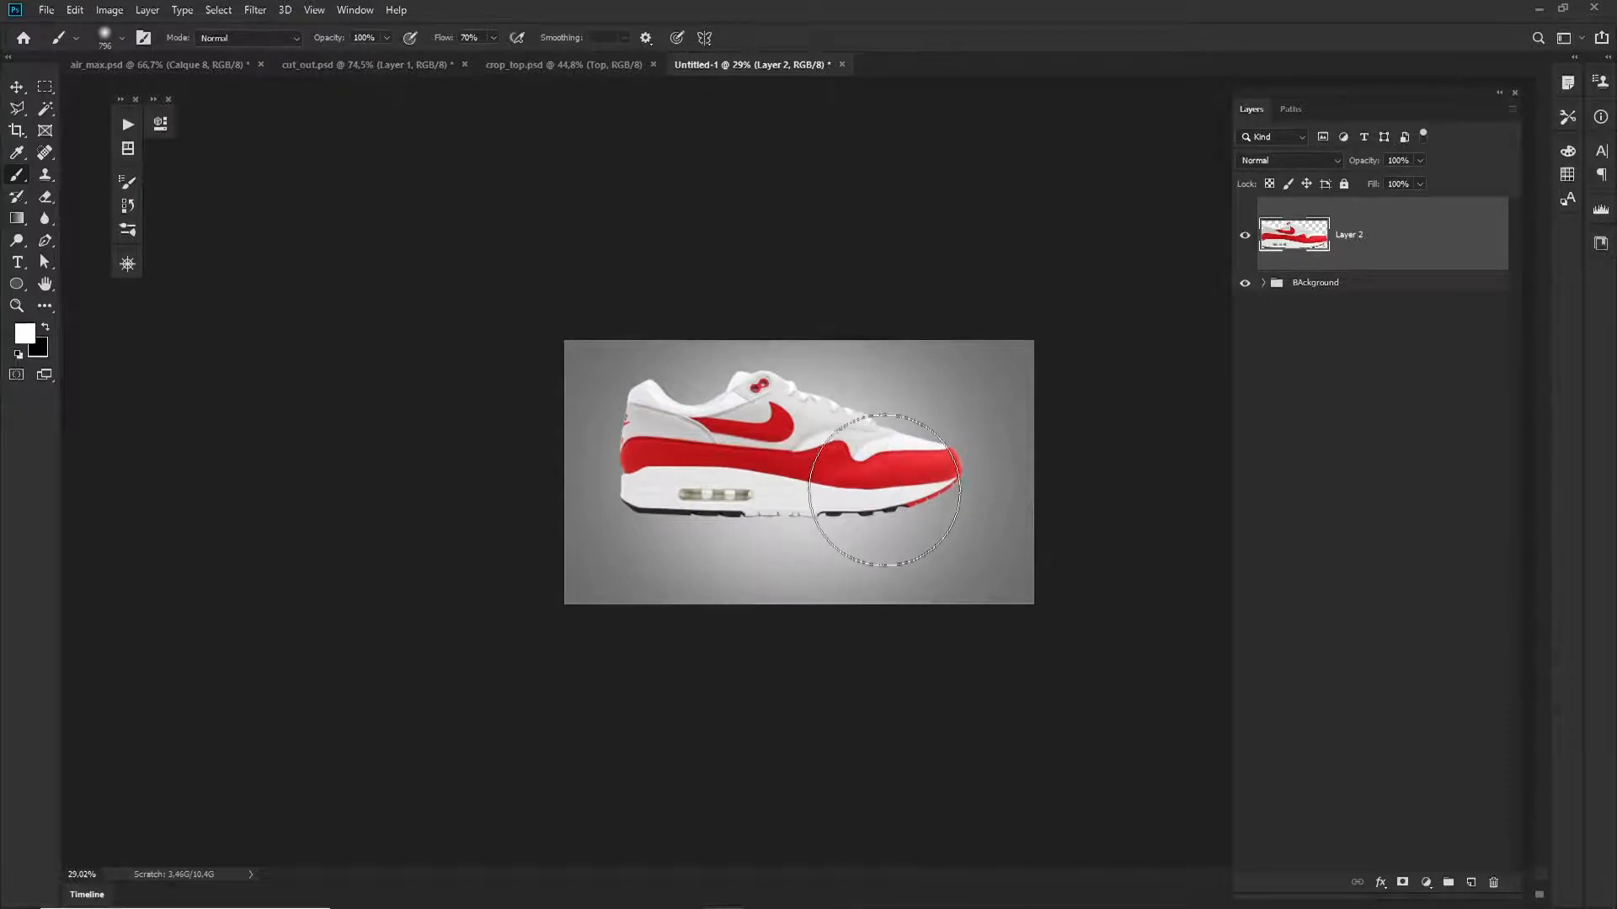
key(v)
drag(633, 471, 735, 530)
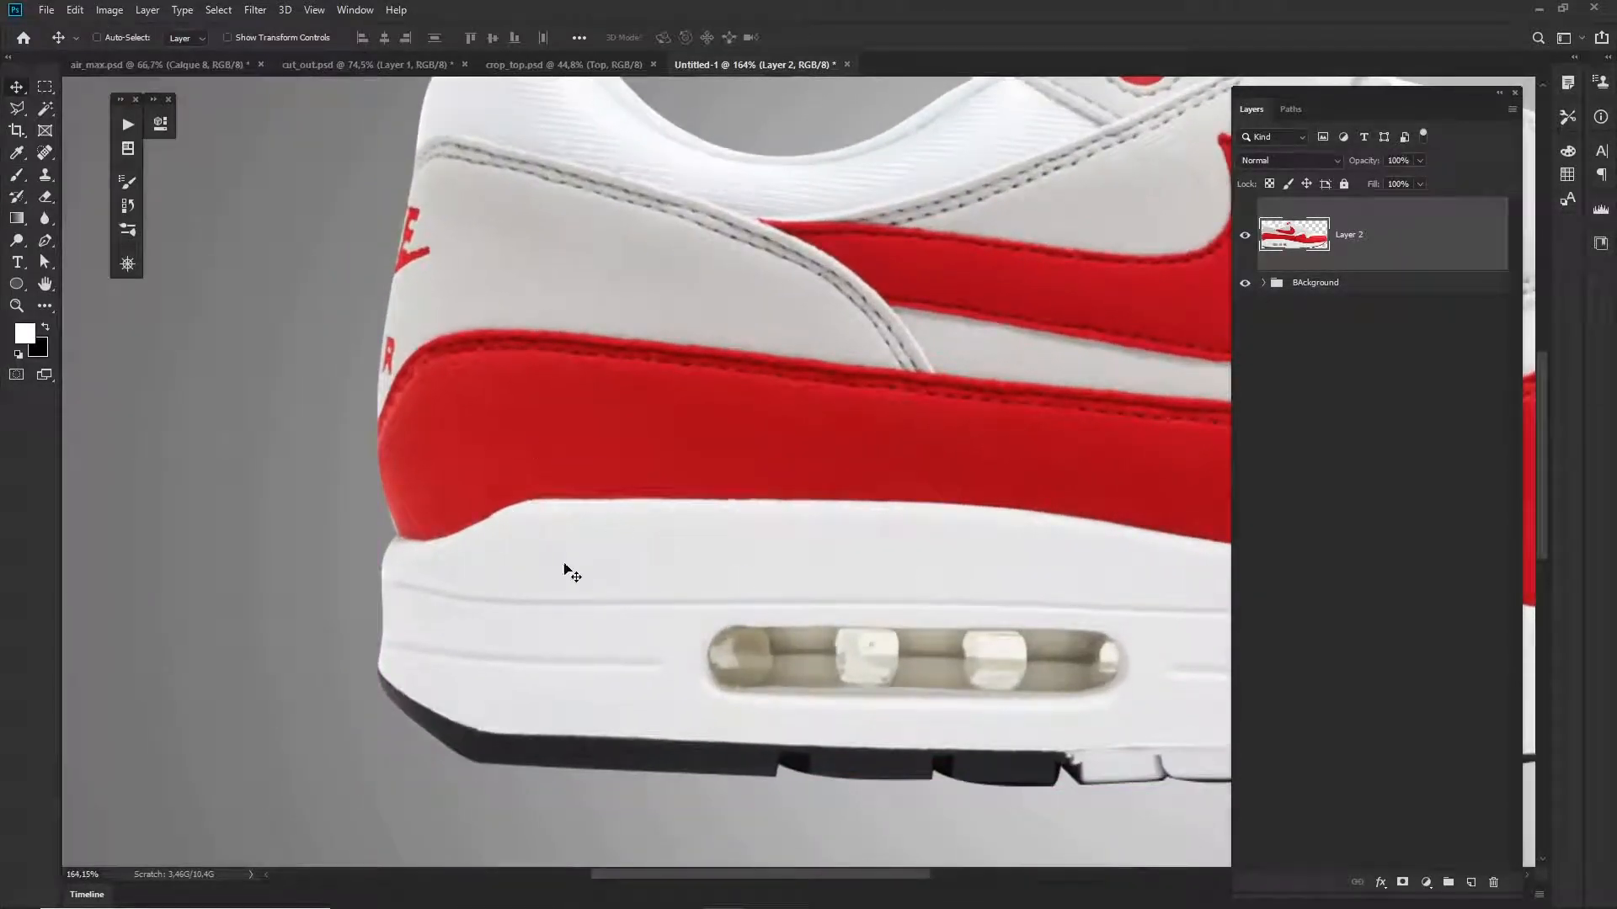
Step: Start a Pen path at the heel and trace the seam between the red band and white midsole past the air window
drag(660, 584, 473, 597)
drag(202, 562, 257, 580)
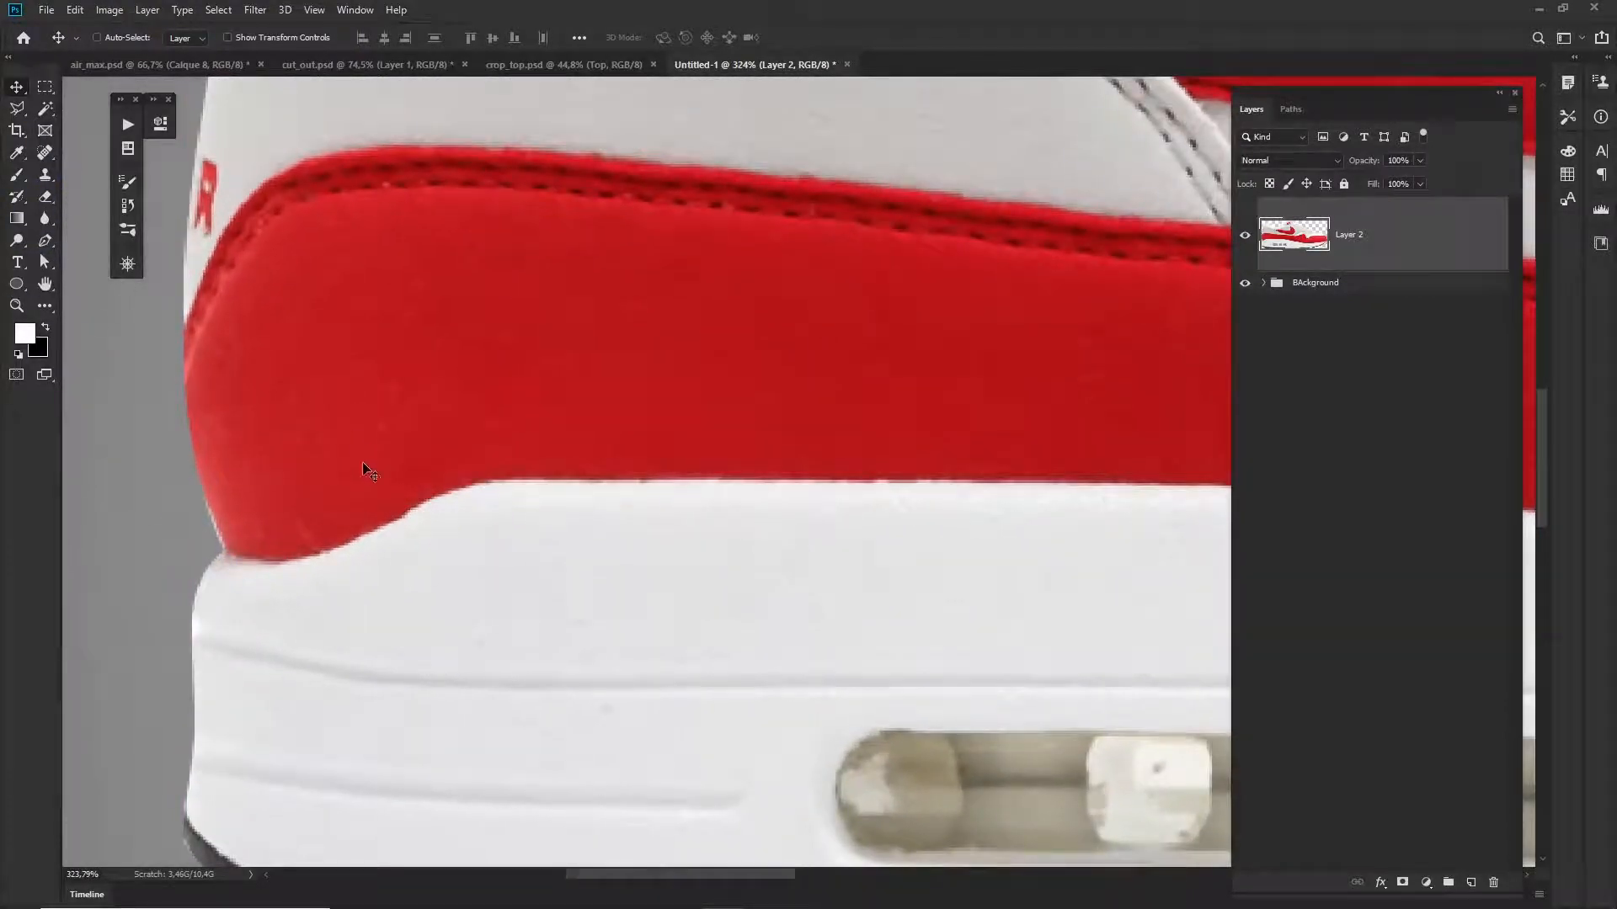
key(p)
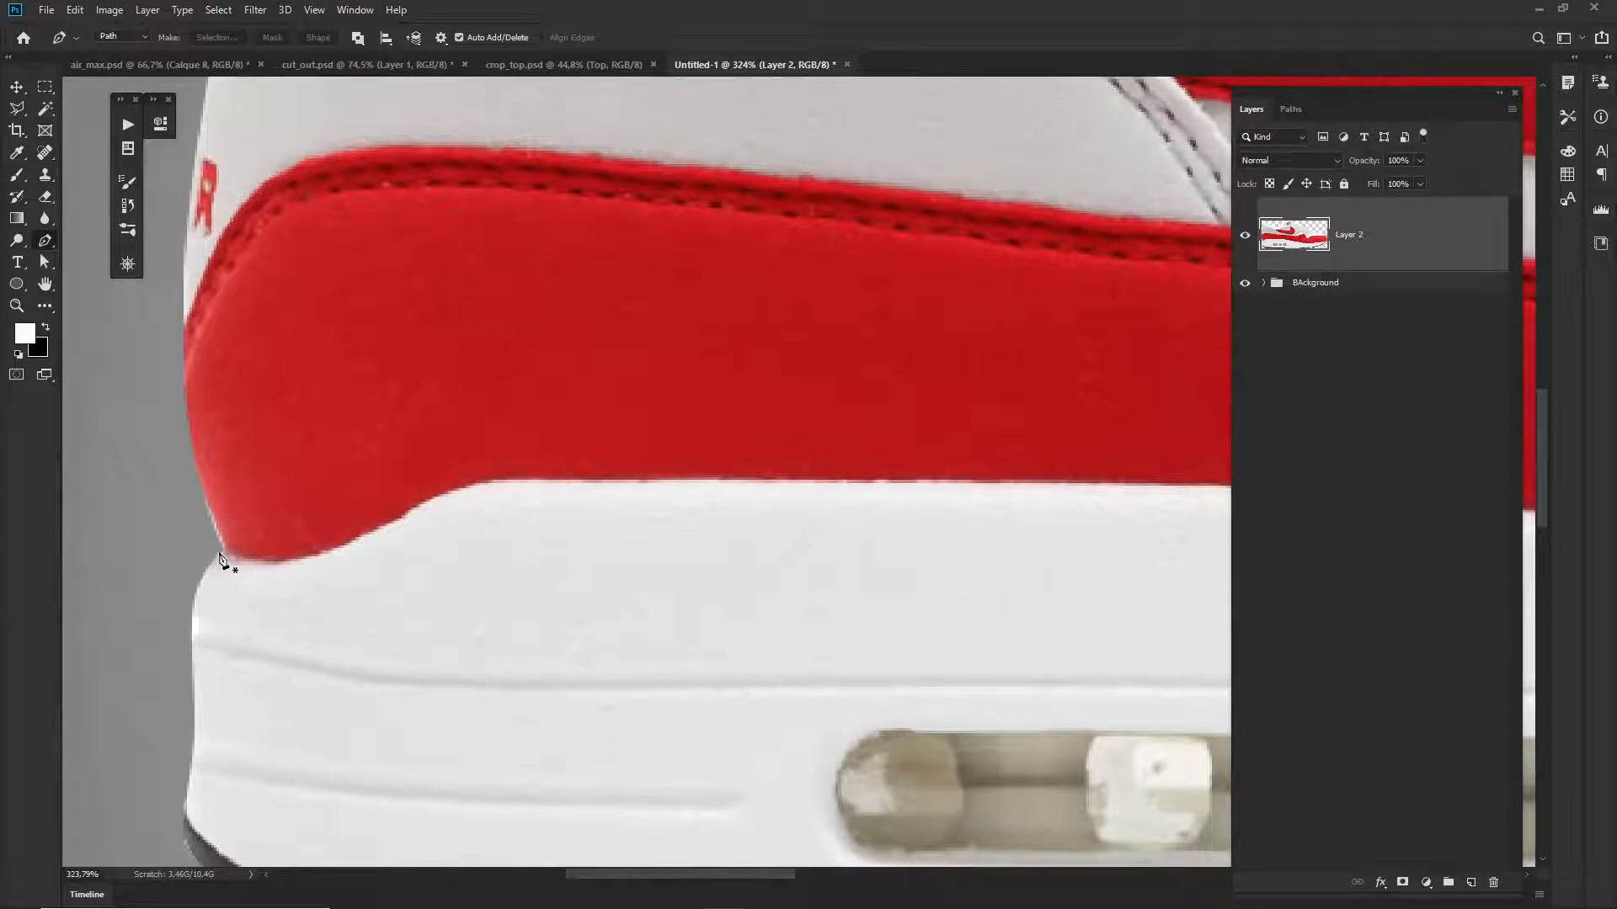
click(219, 551)
click(276, 559)
drag(375, 527, 389, 516)
drag(495, 478, 532, 480)
scroll(716, 549, down, 4)
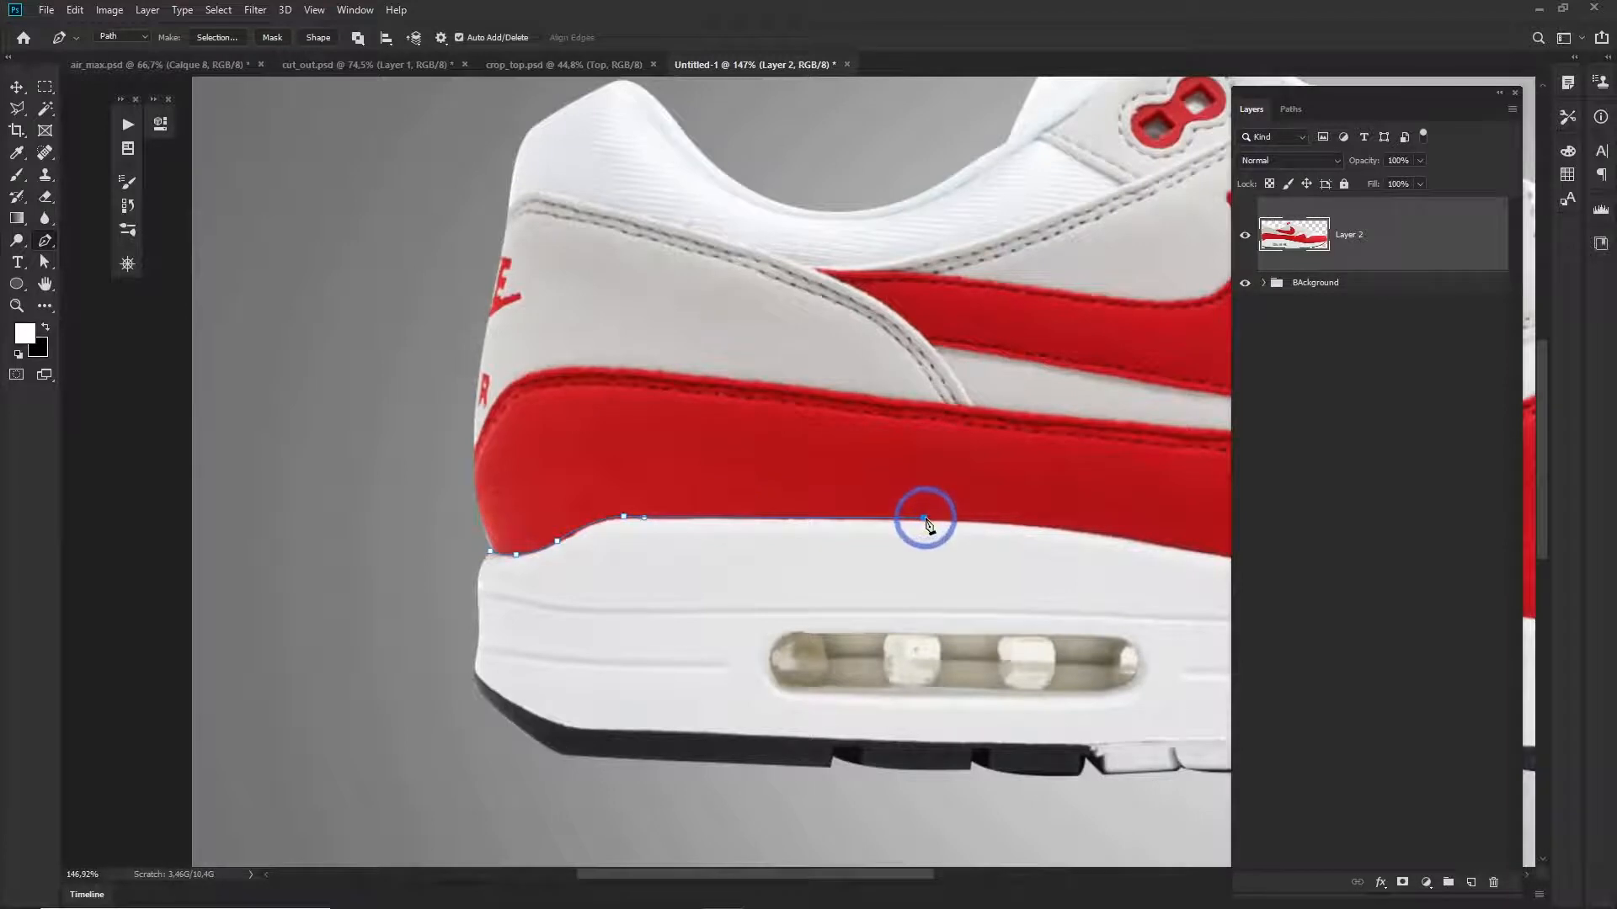
scroll(929, 526, right, 5)
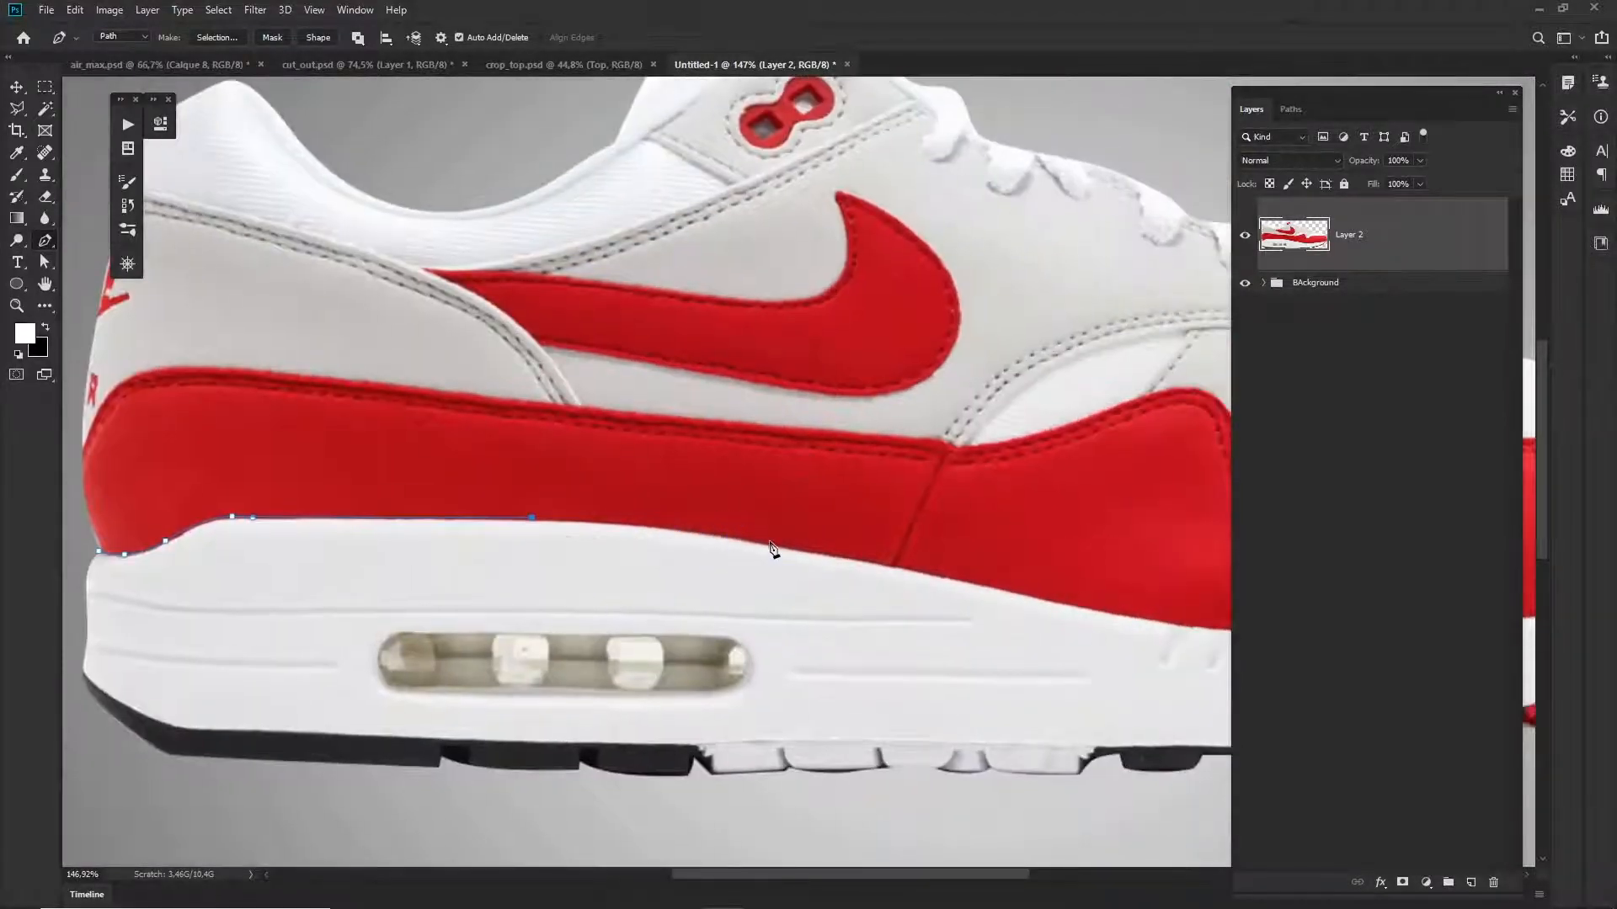
Step: Add a curved anchor point further along the midsole seam, nudge it onto the edge and remove its outgoing handle
drag(769, 542, 904, 581)
scroll(876, 563, up, 5)
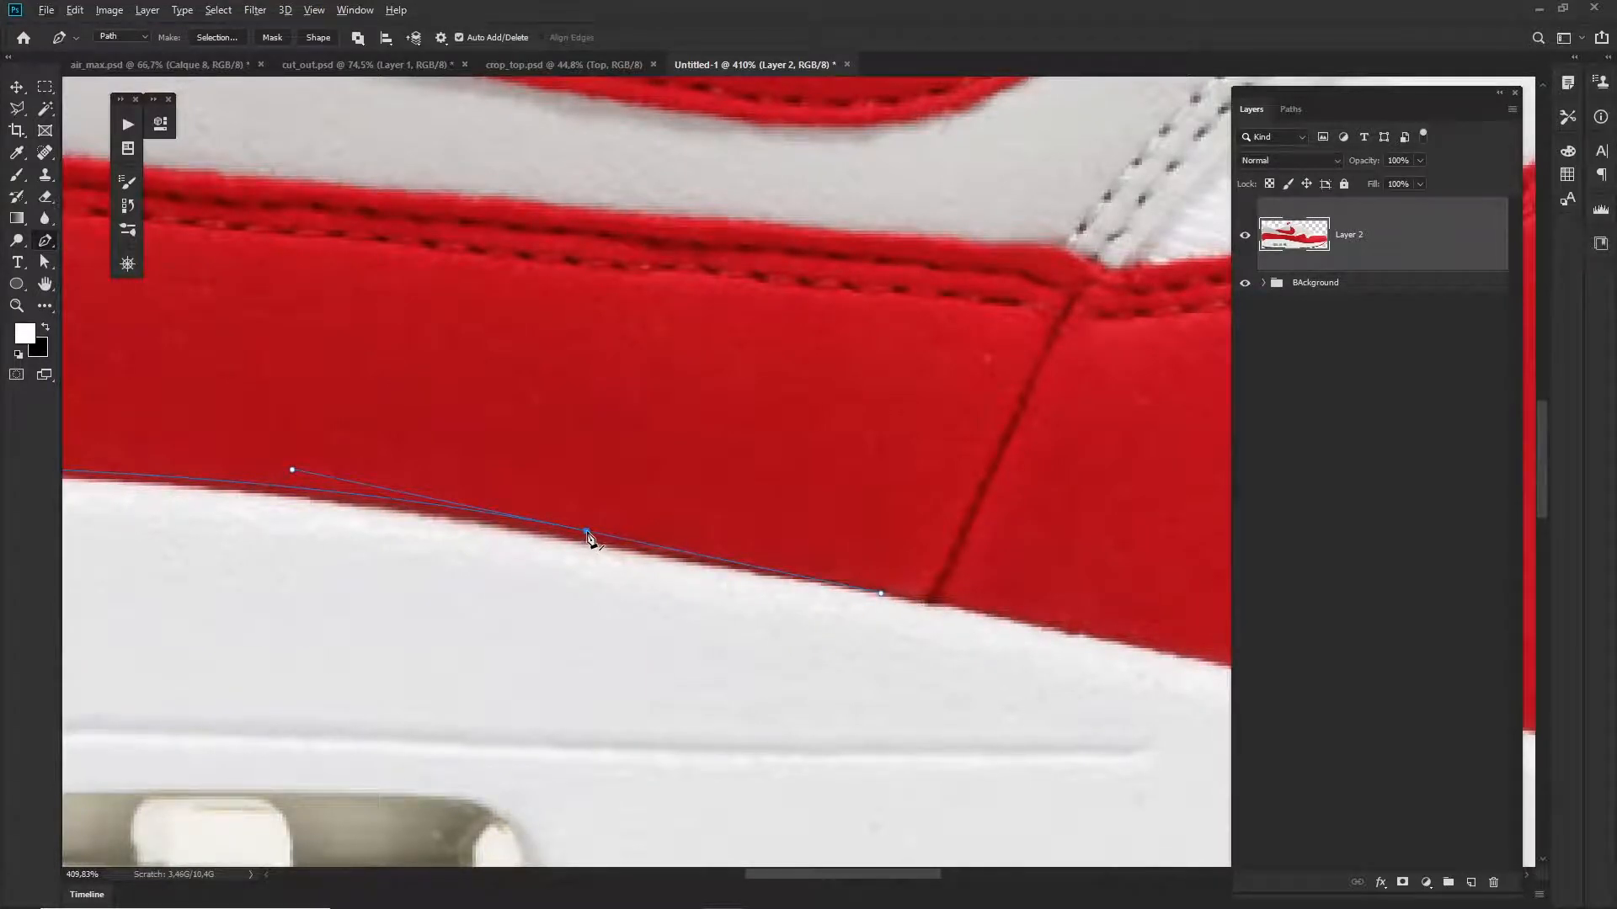
drag(587, 533, 589, 534)
key(ctrl+z)
click(42, 265)
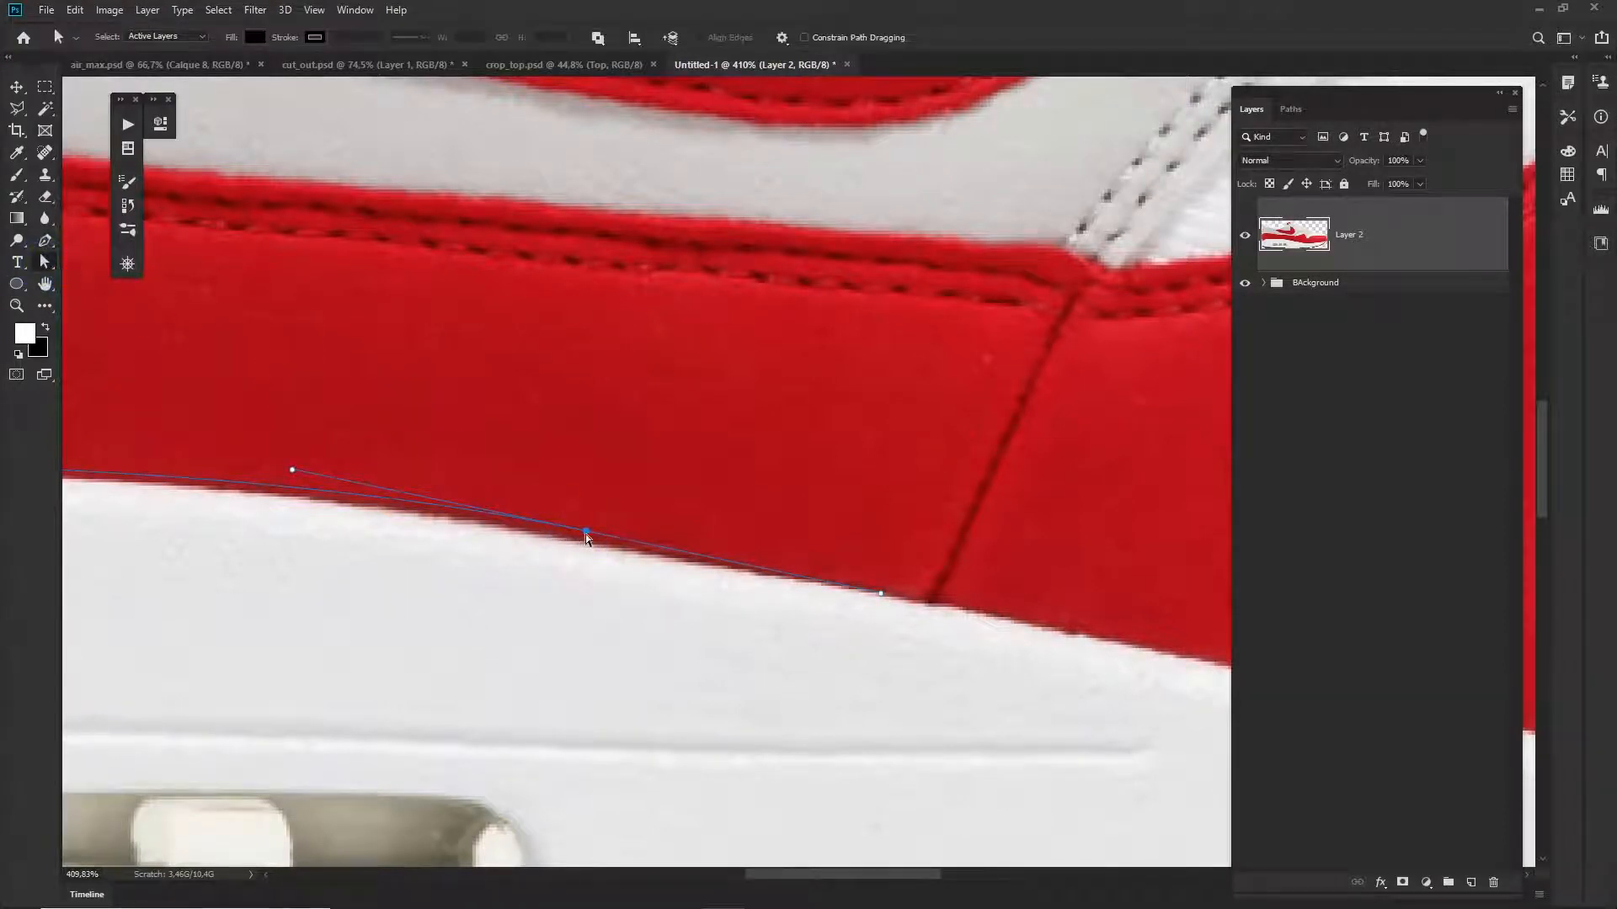
drag(587, 537, 590, 543)
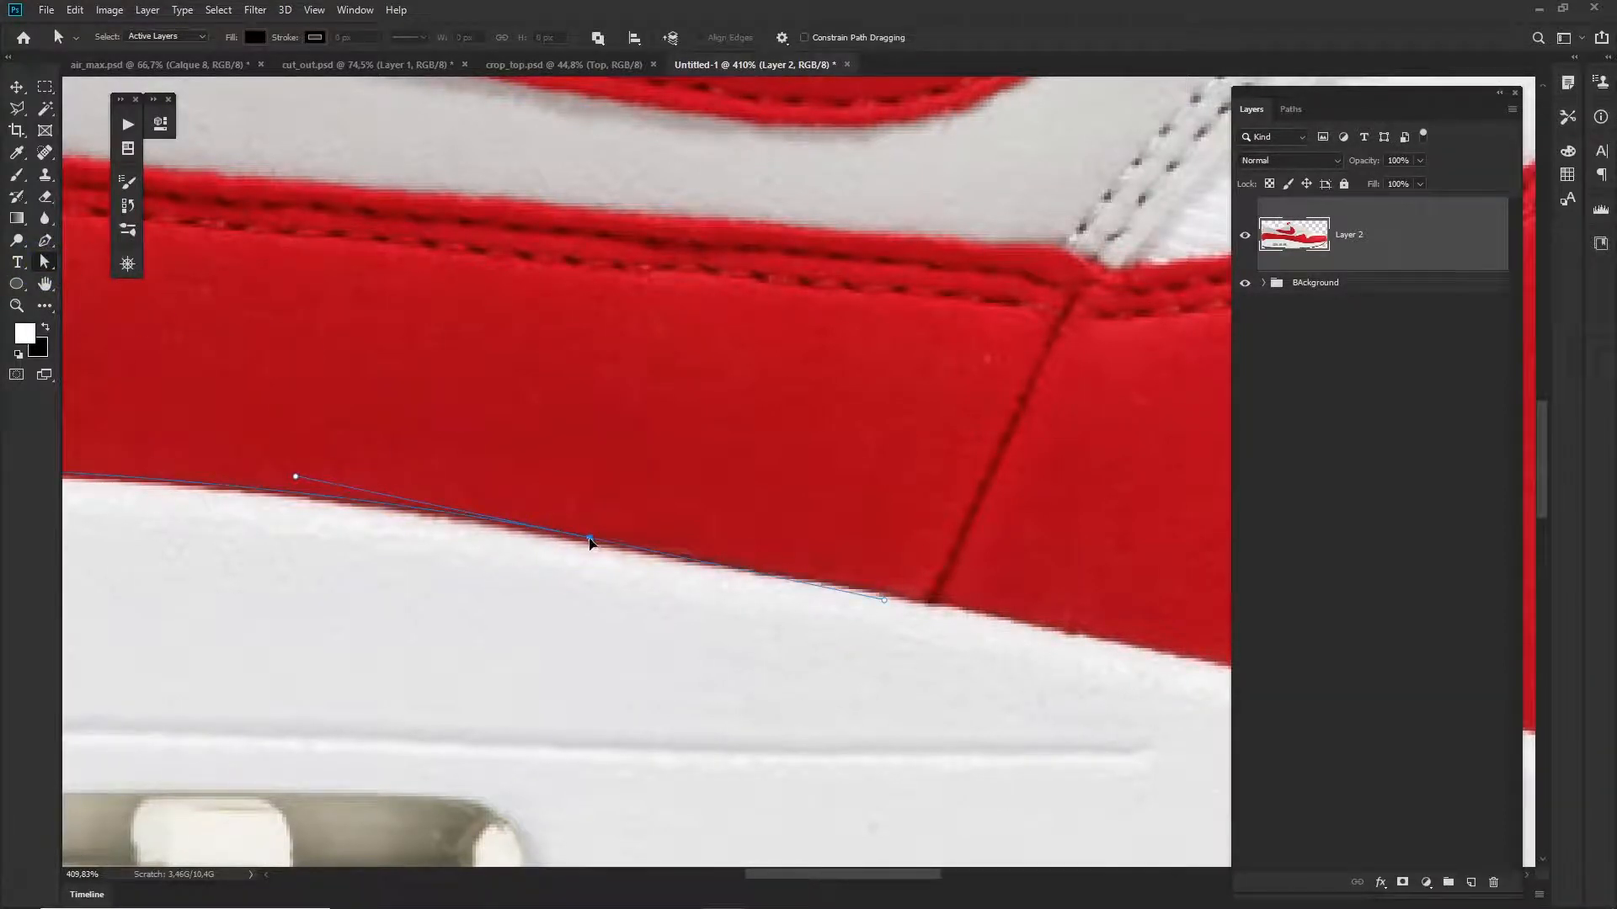
key(p)
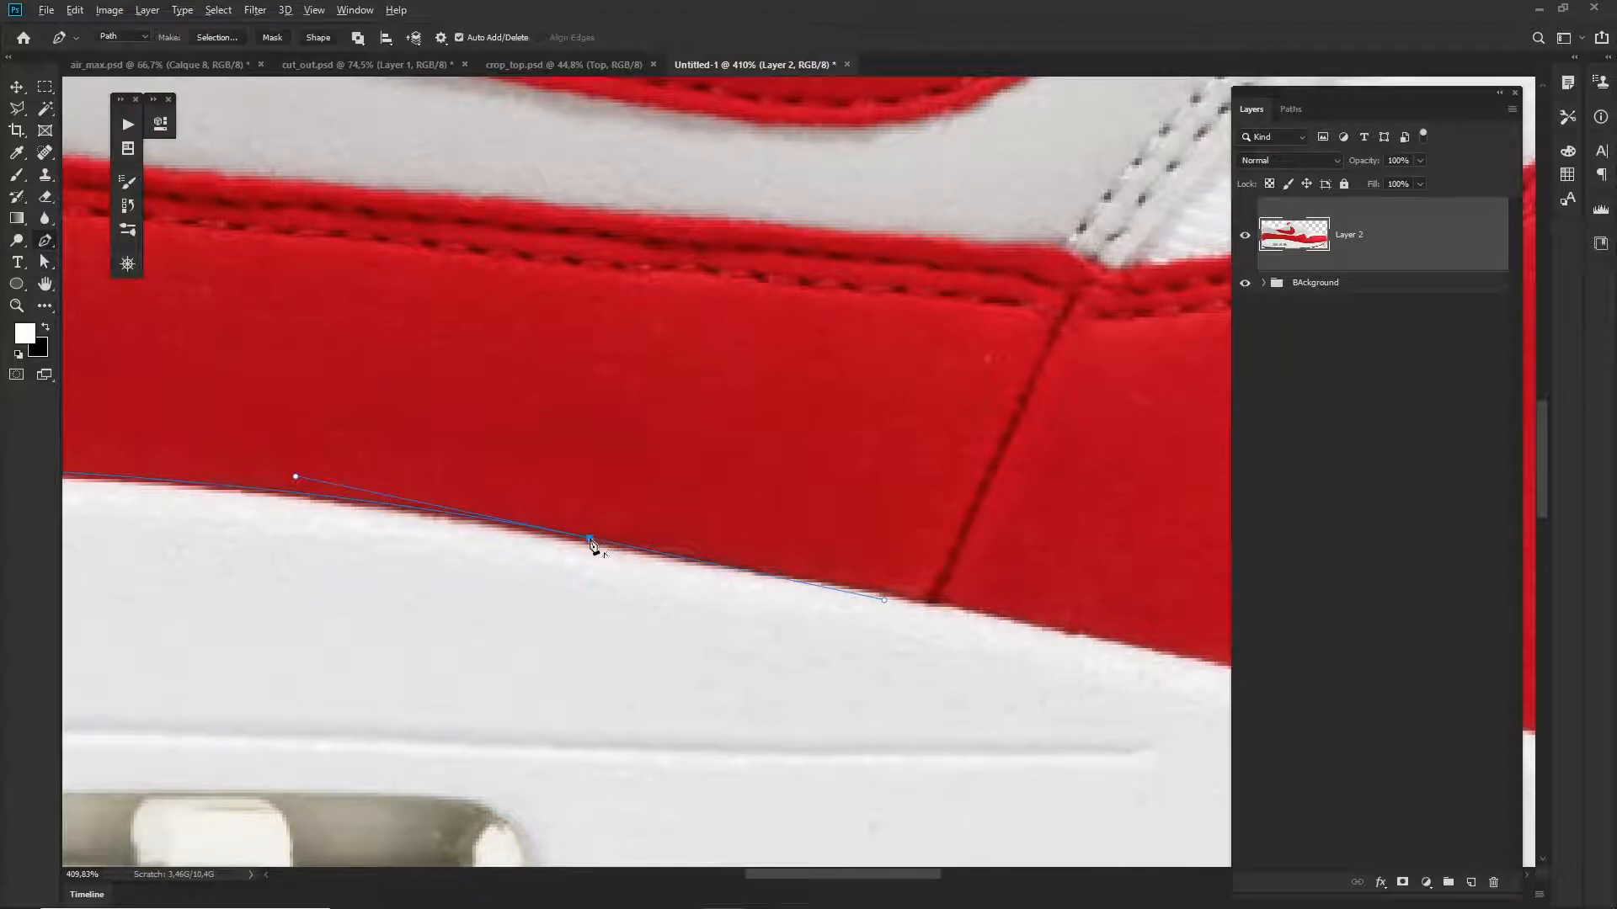
click(590, 539)
Step: Continue the path with curved points along the lower edge of the red band up to and around the toe tip
scroll(974, 675, down, 8)
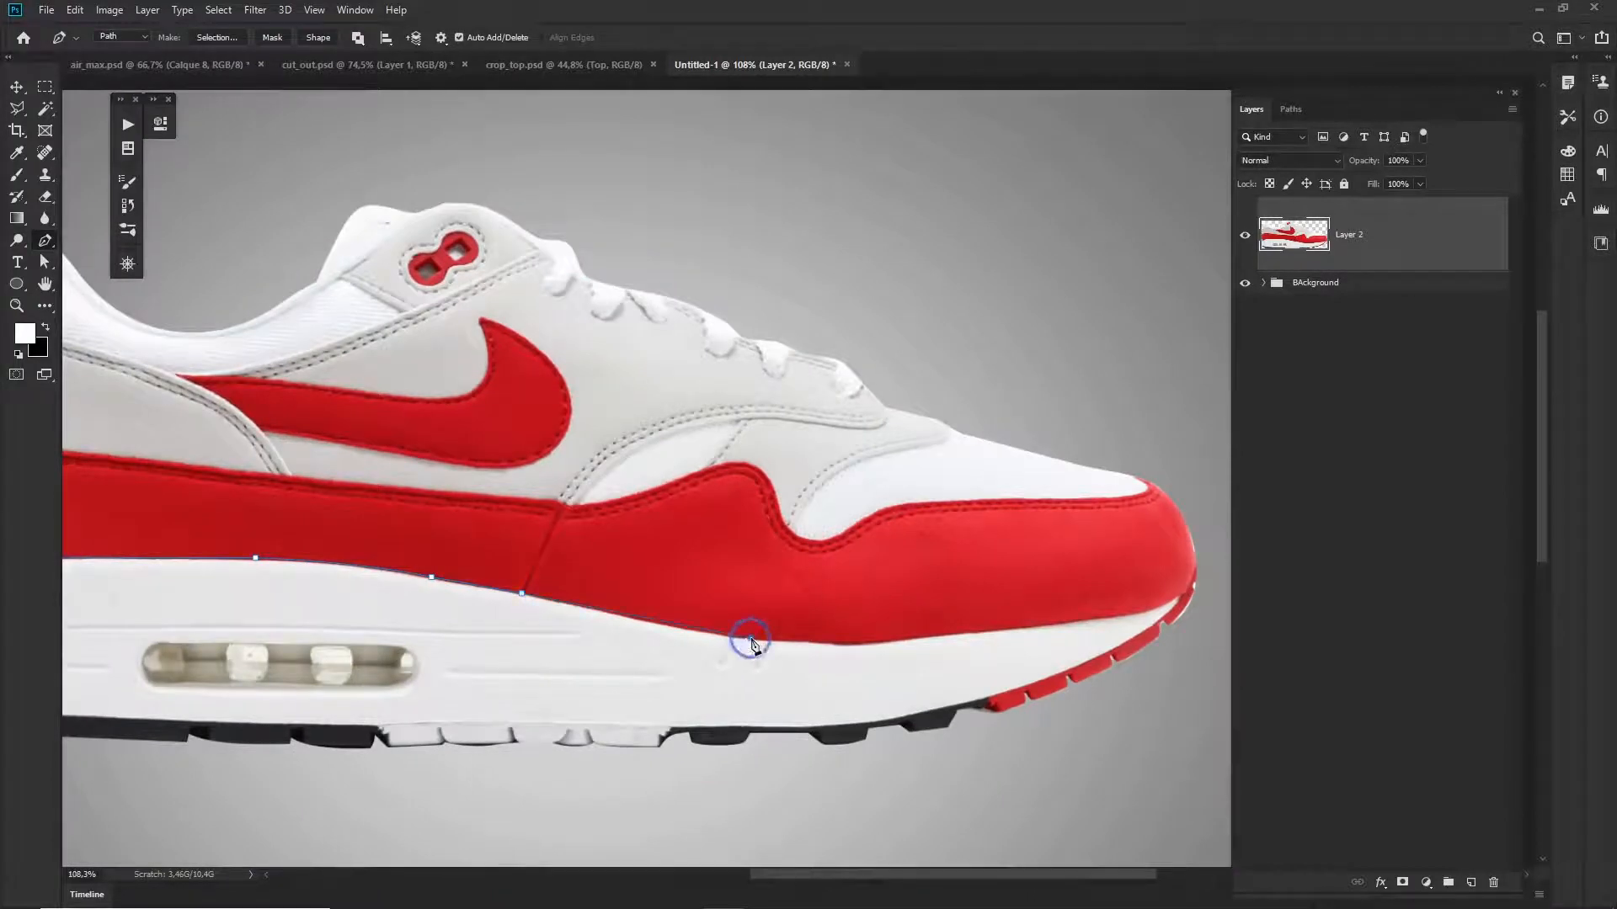
drag(751, 639, 781, 642)
scroll(876, 649, up, 5)
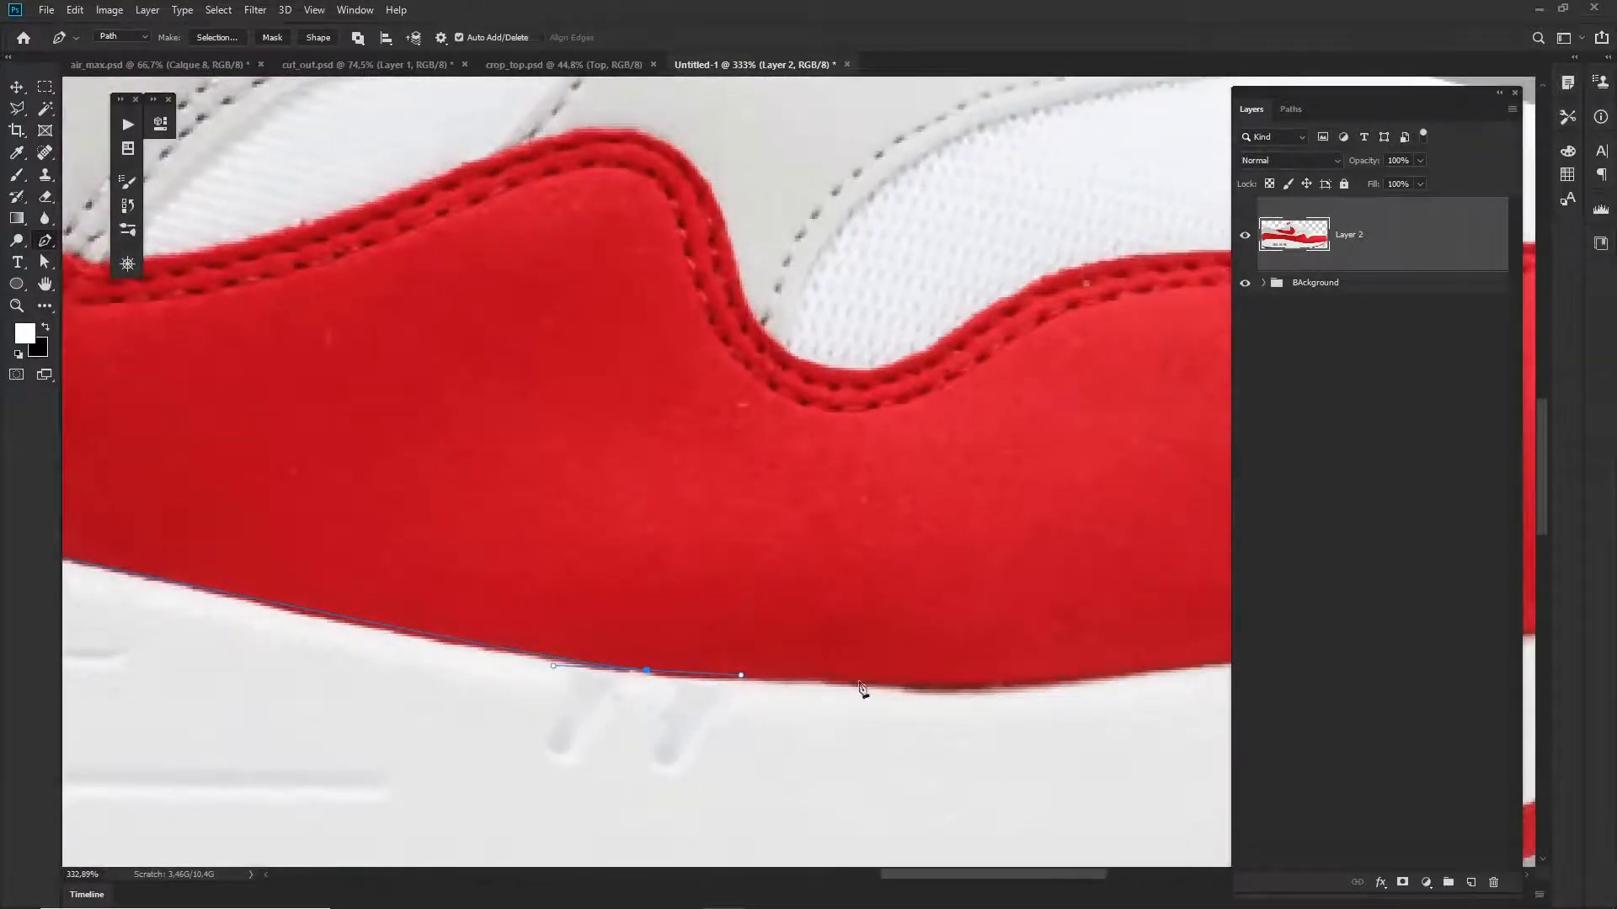
drag(867, 689, 891, 691)
drag(1077, 666, 628, 673)
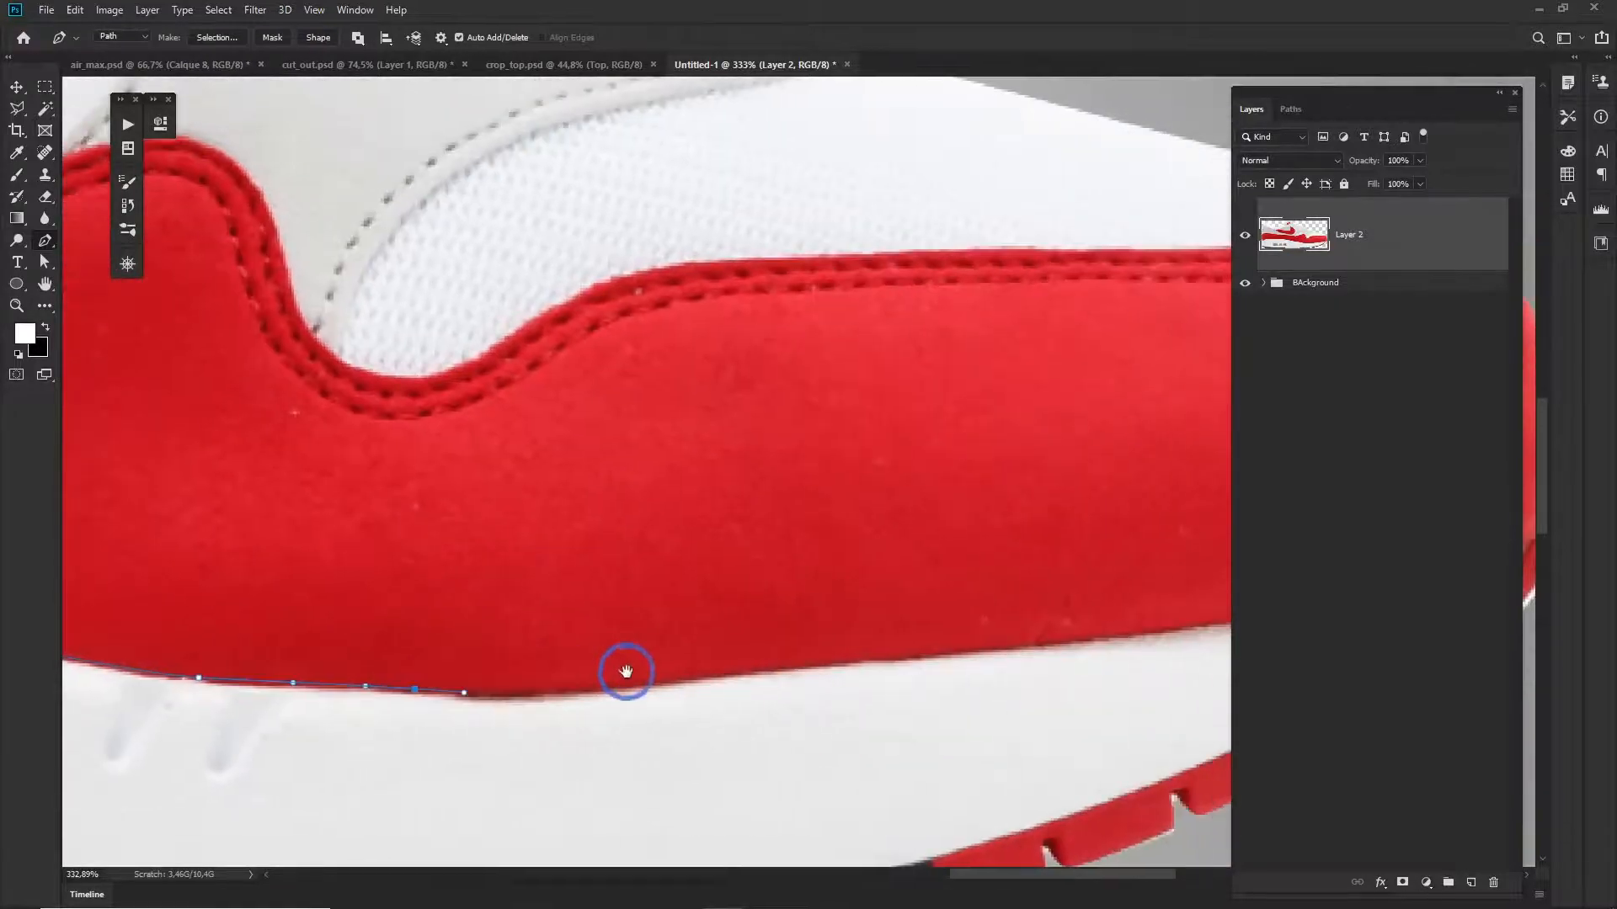
drag(808, 665, 884, 654)
drag(967, 647, 526, 652)
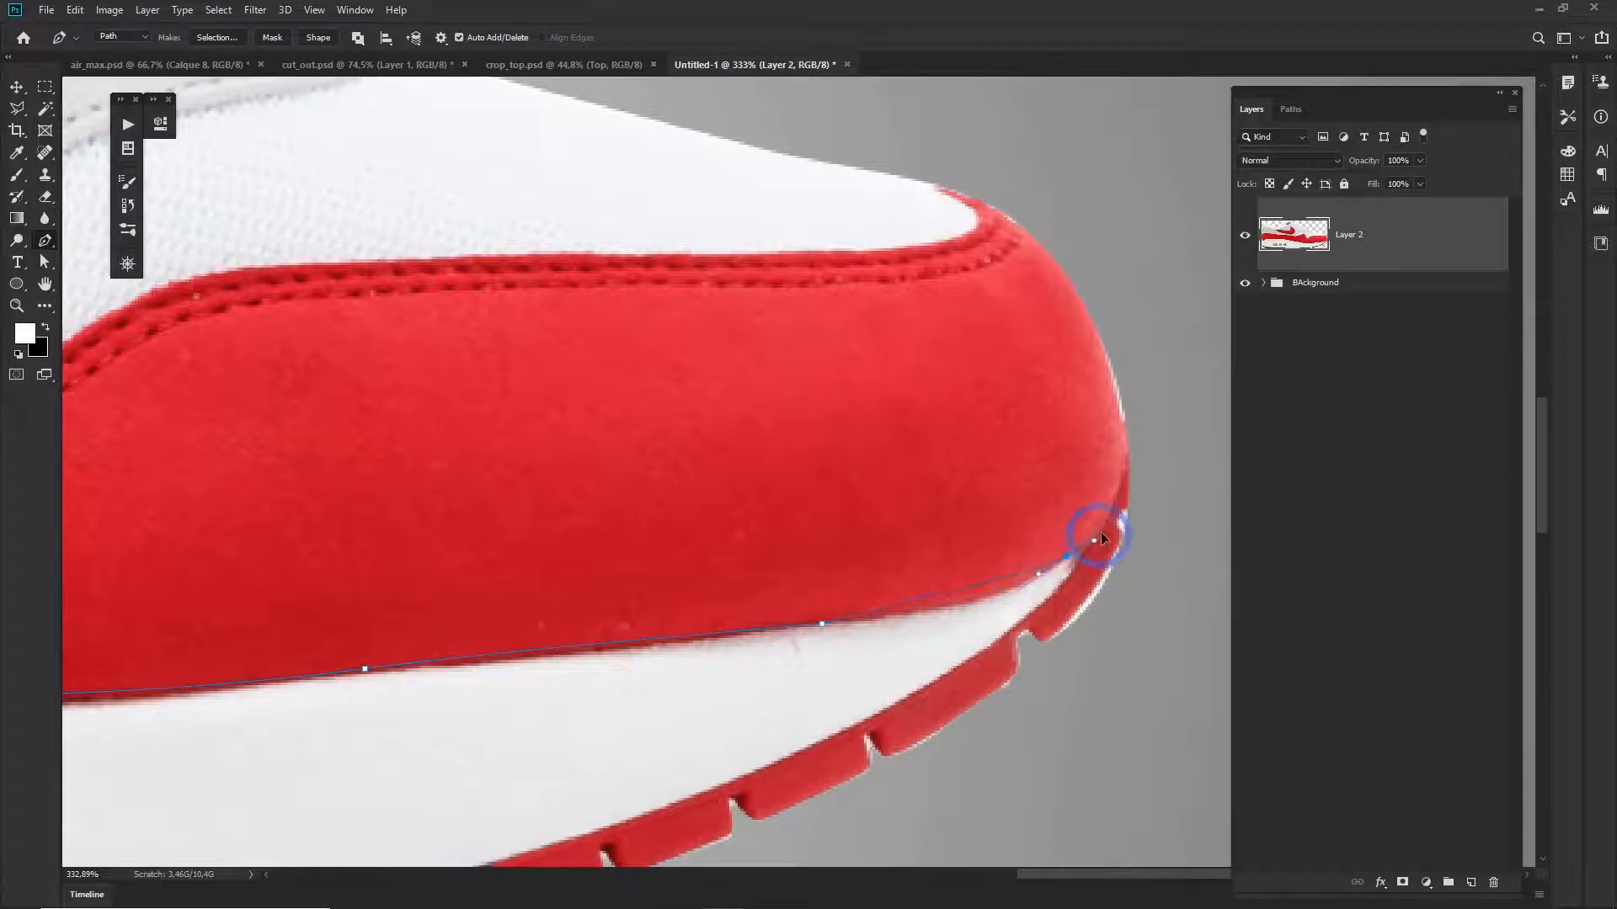
drag(1152, 498, 1134, 433)
Step: Run the path loosely around the outside of the shoe's upper and close it at the heel starting point
alt+click(864, 425)
alt+click(864, 425)
alt+click(863, 425)
drag(661, 474, 802, 632)
click(867, 341)
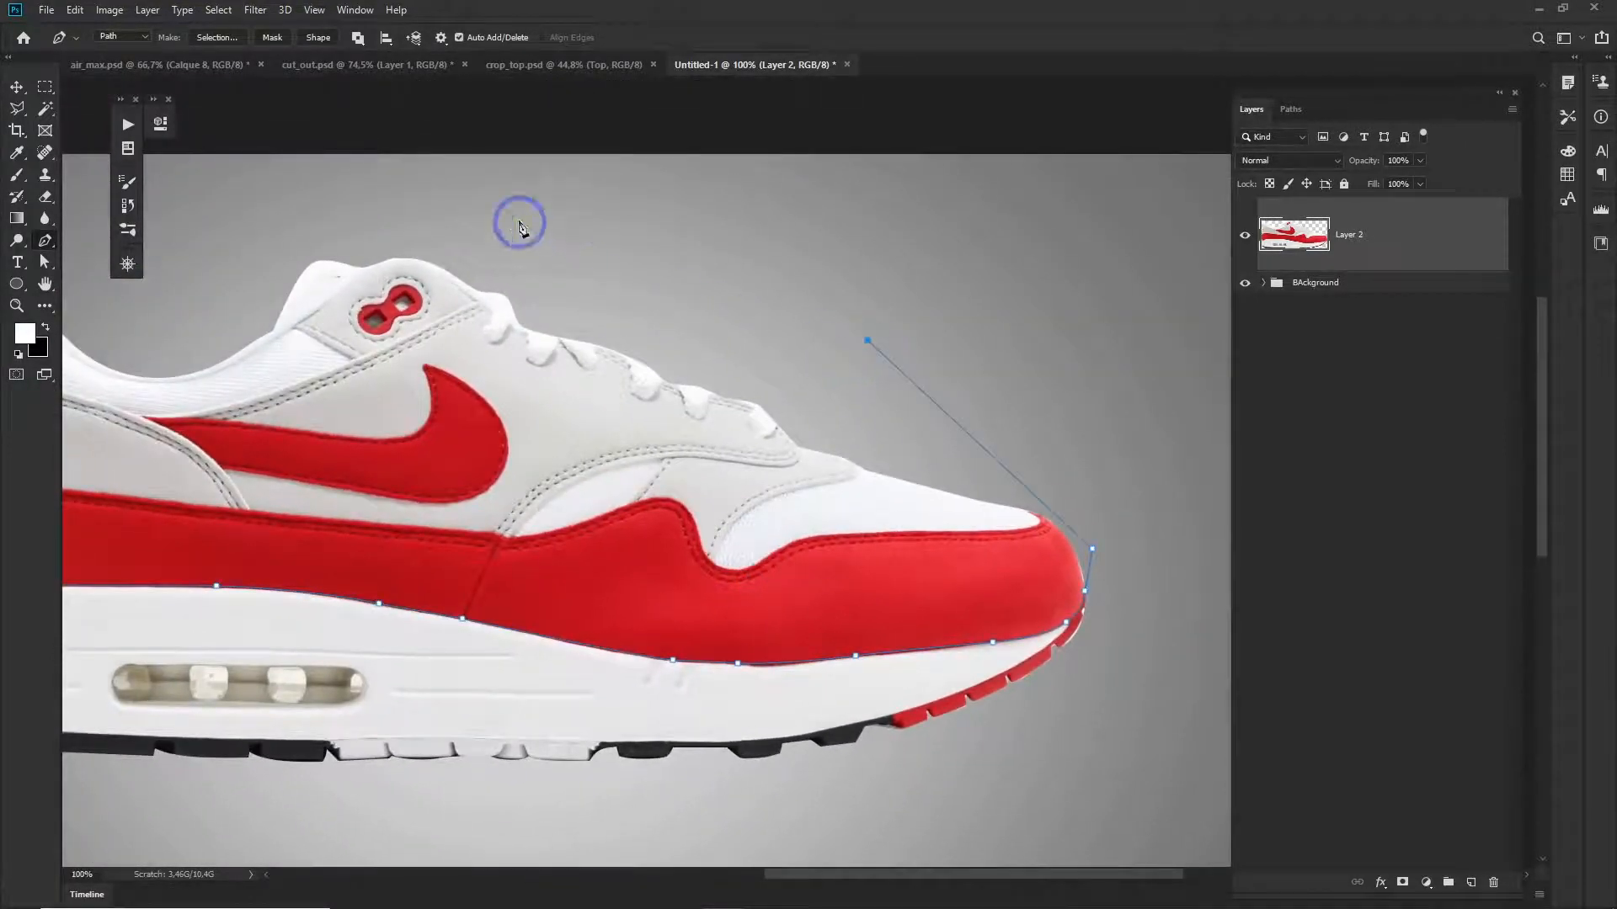
click(519, 221)
click(337, 193)
drag(315, 439, 689, 458)
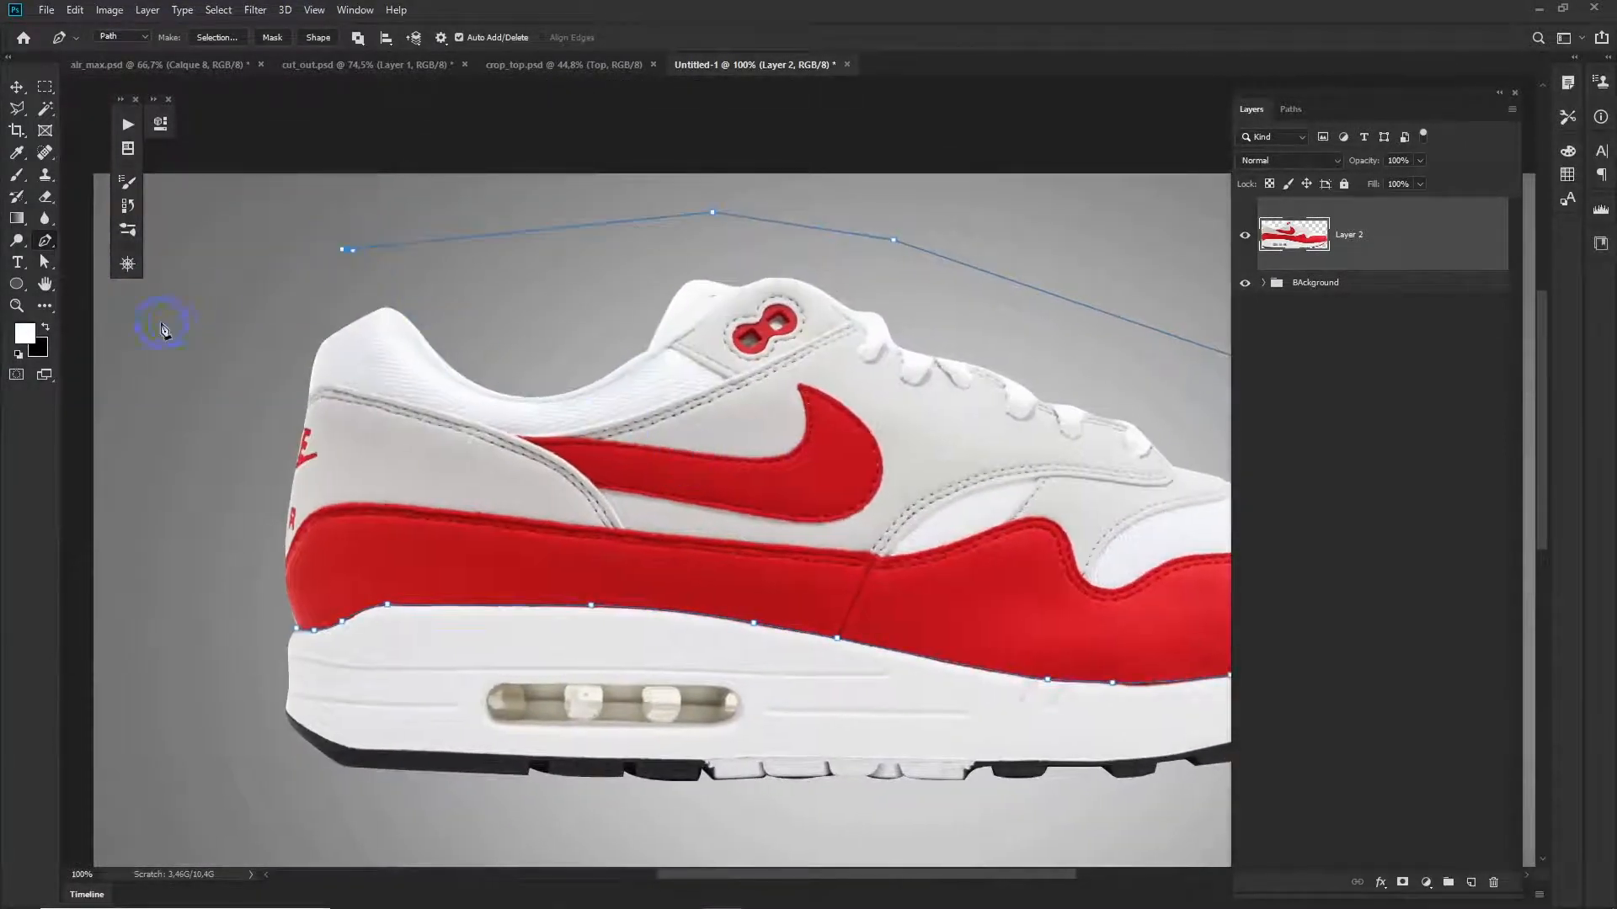
click(298, 630)
Step: Convert the closed path into a new anti-aliased selection with a 0 px feather radius
right_click(397, 503)
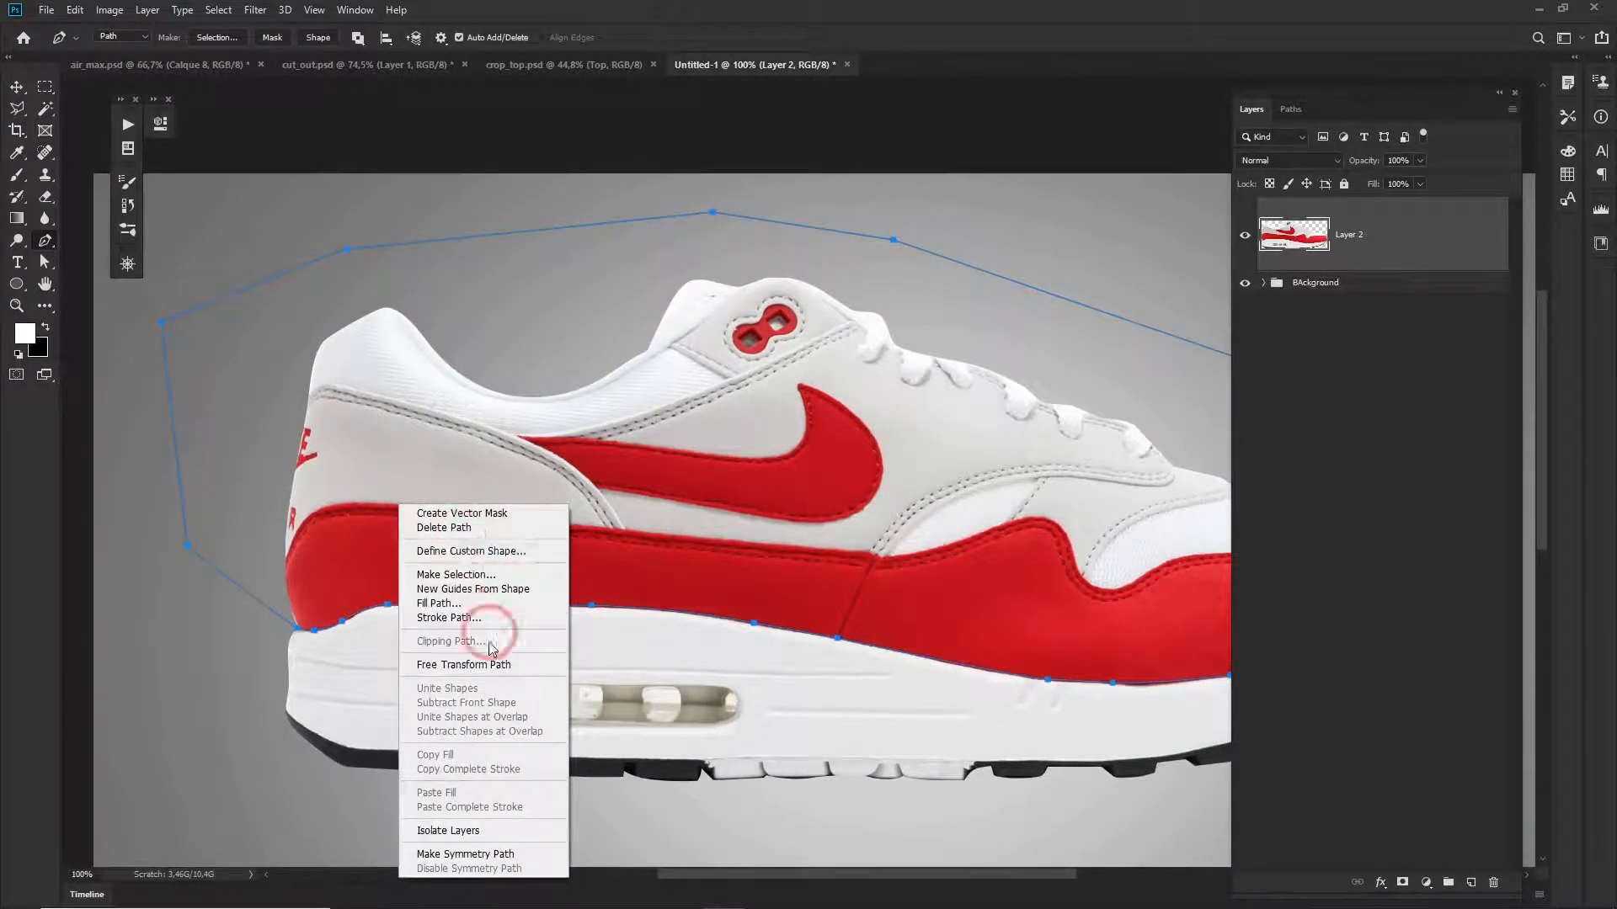
click(484, 576)
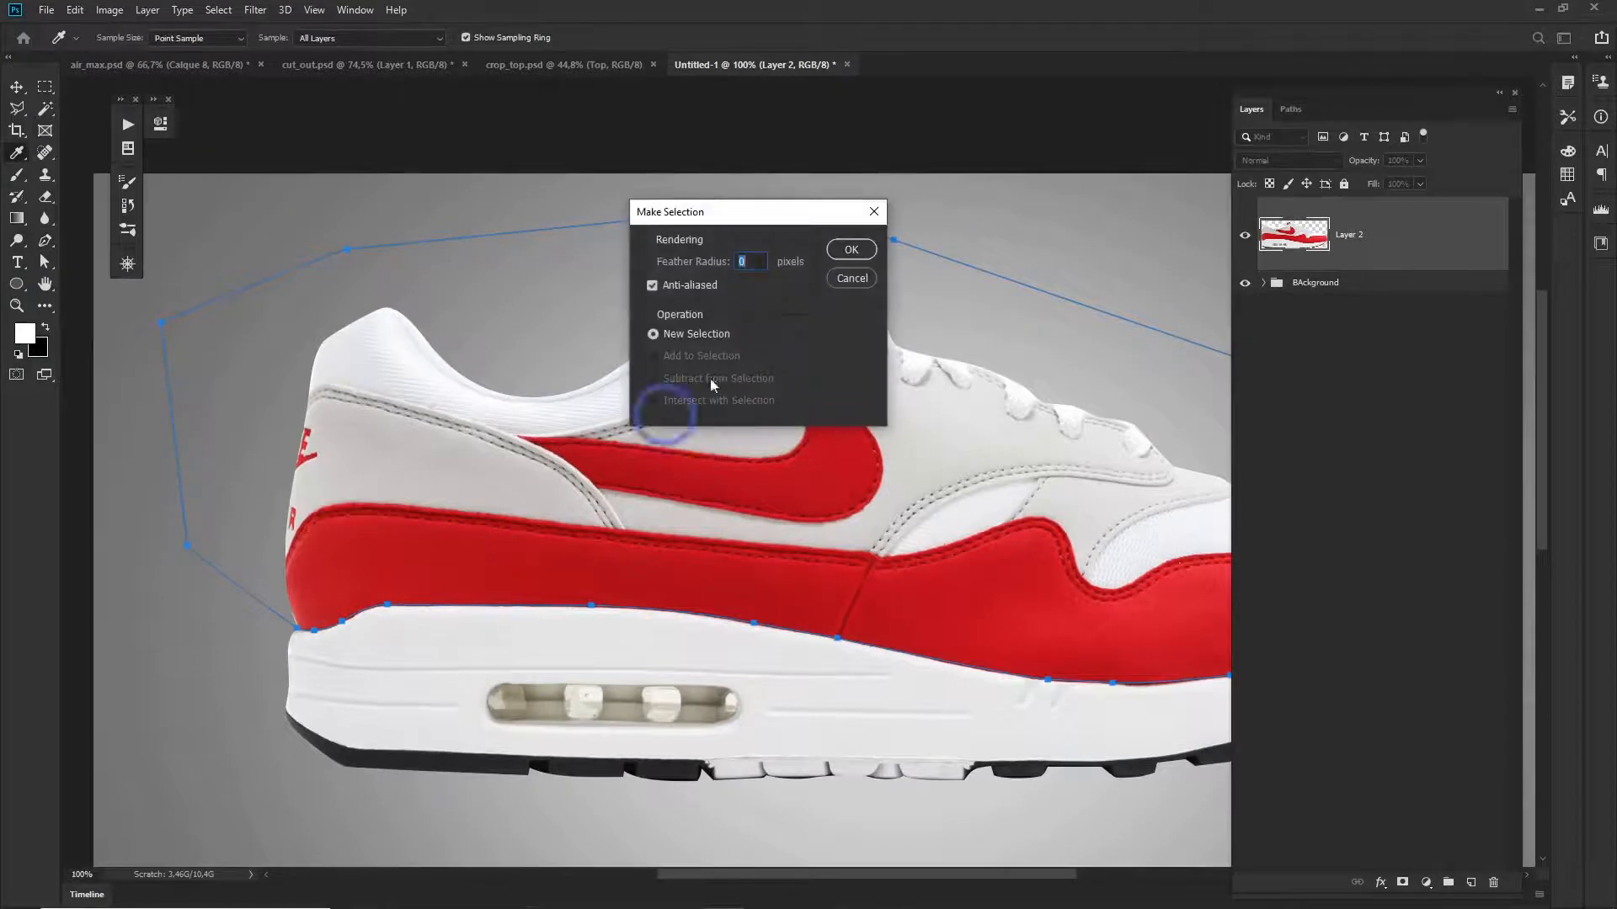
click(852, 250)
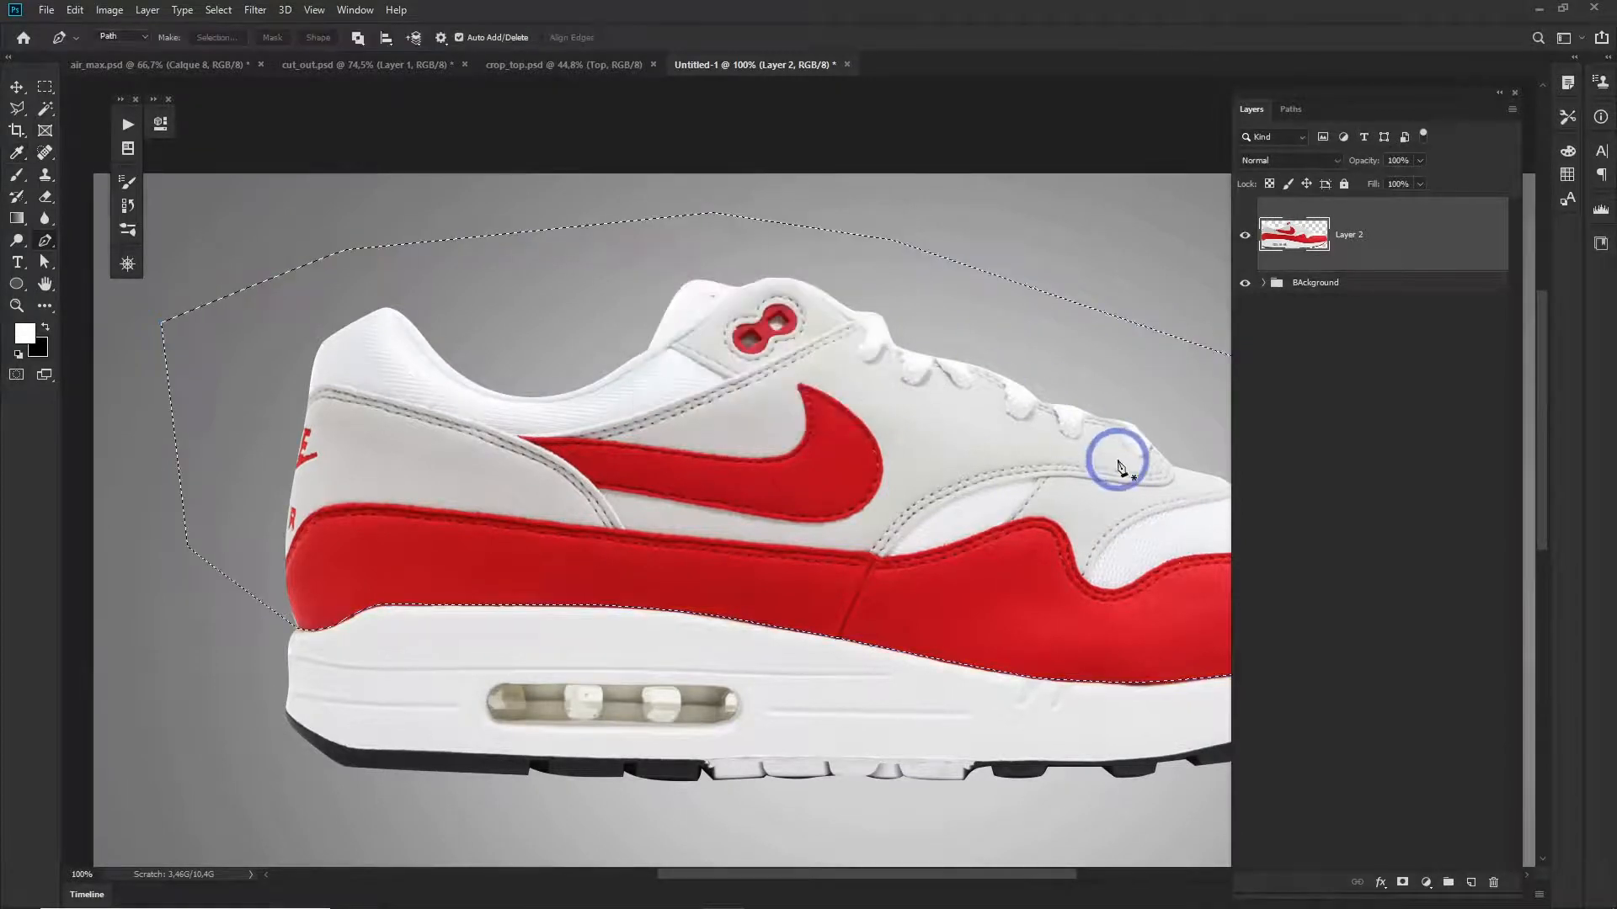
Step: Cut the selected upper onto its own layer and place it slightly above the sole, leaving a narrow gap between them
key(ctrl+x)
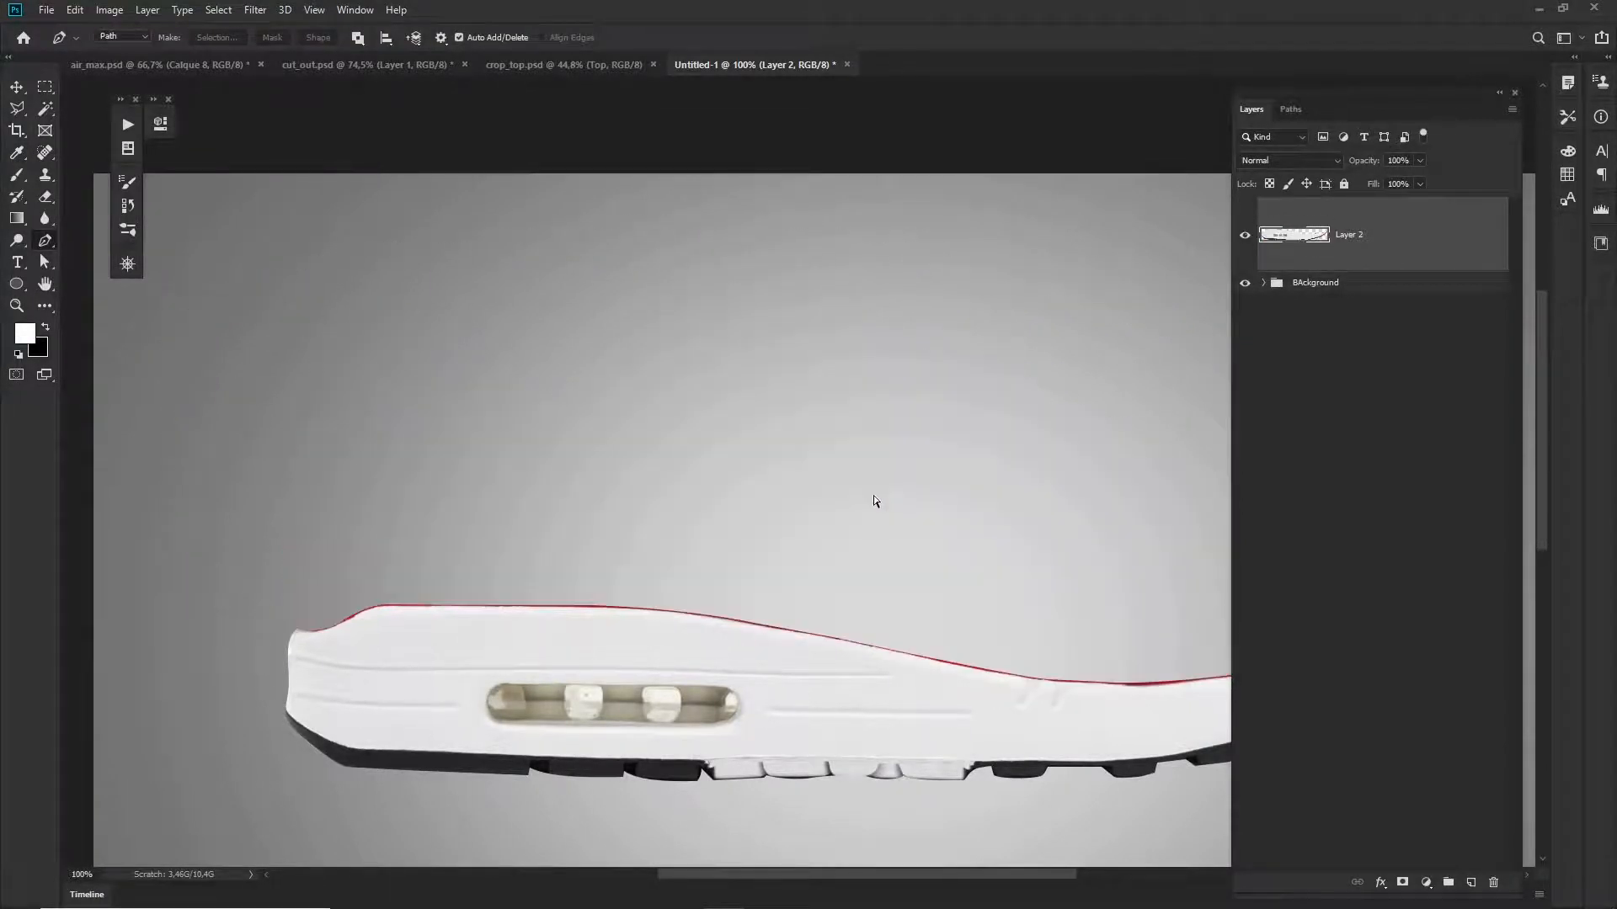
key(ctrl+v)
key(v)
drag(859, 600, 908, 521)
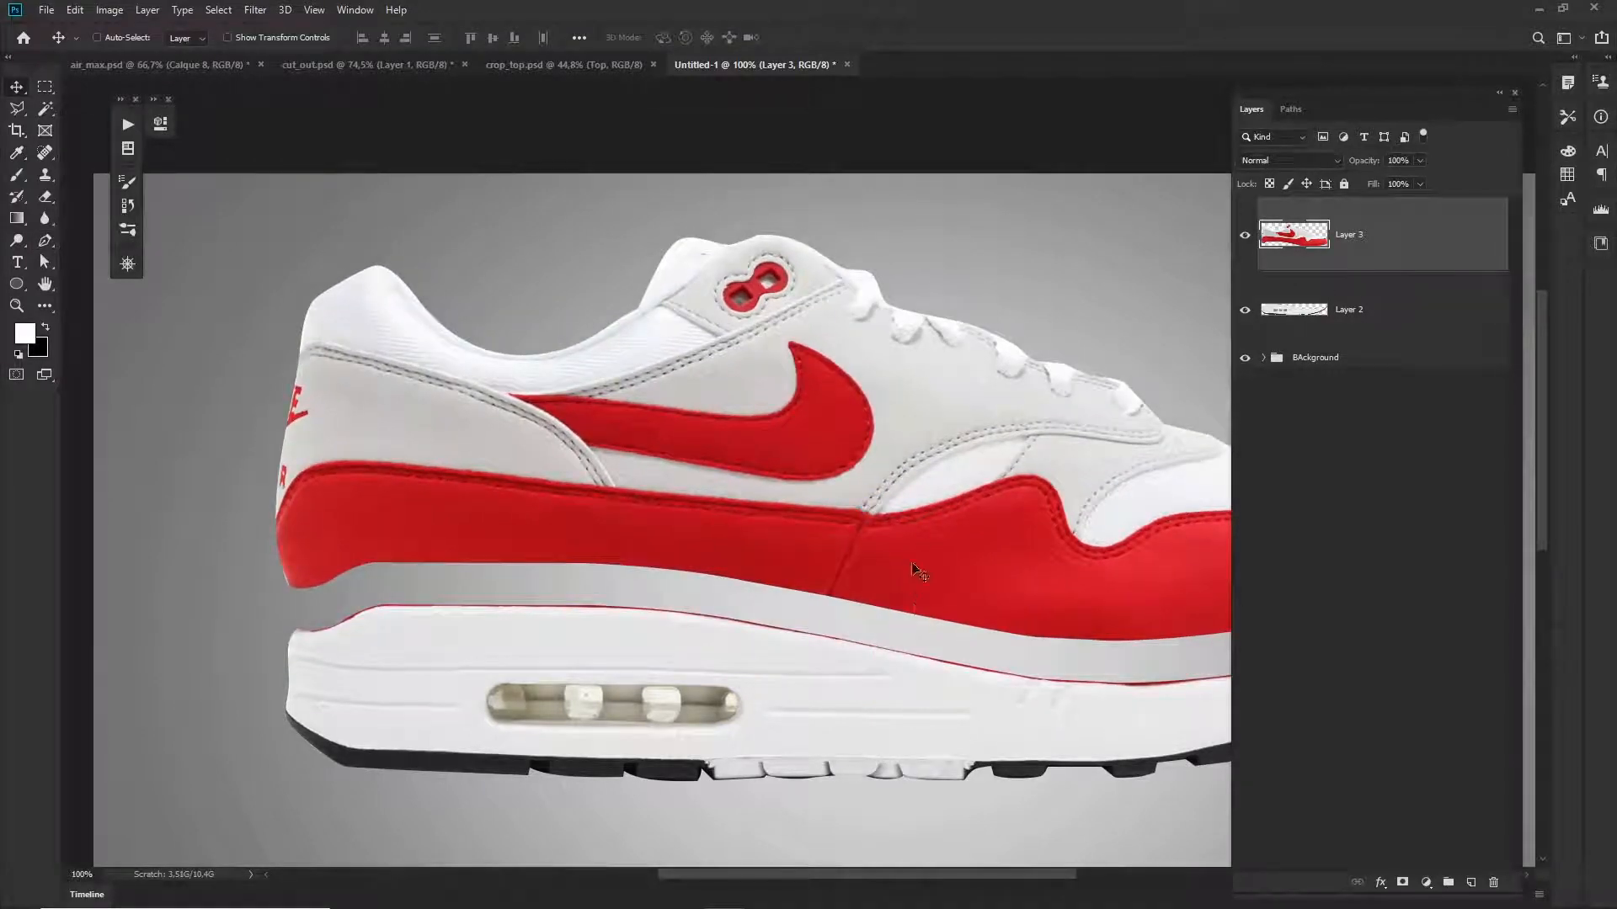
alt+click(931, 655)
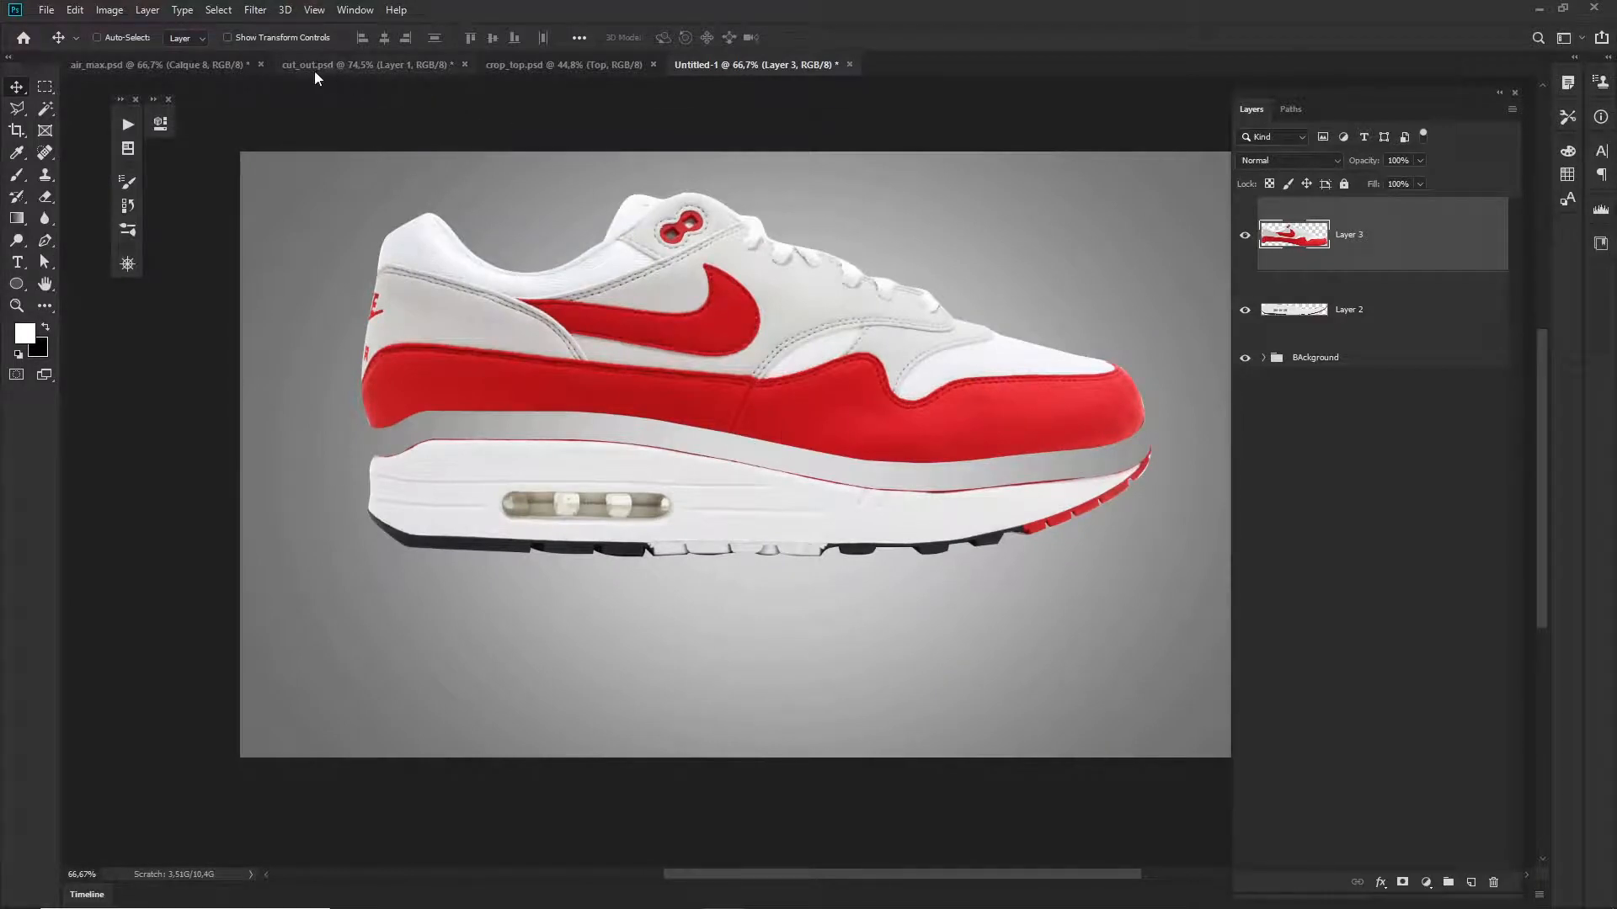
Step: Check the air_max.psd reference, then flip the upper and sole layers horizontally together and move them down to the middle of the canvas
click(174, 64)
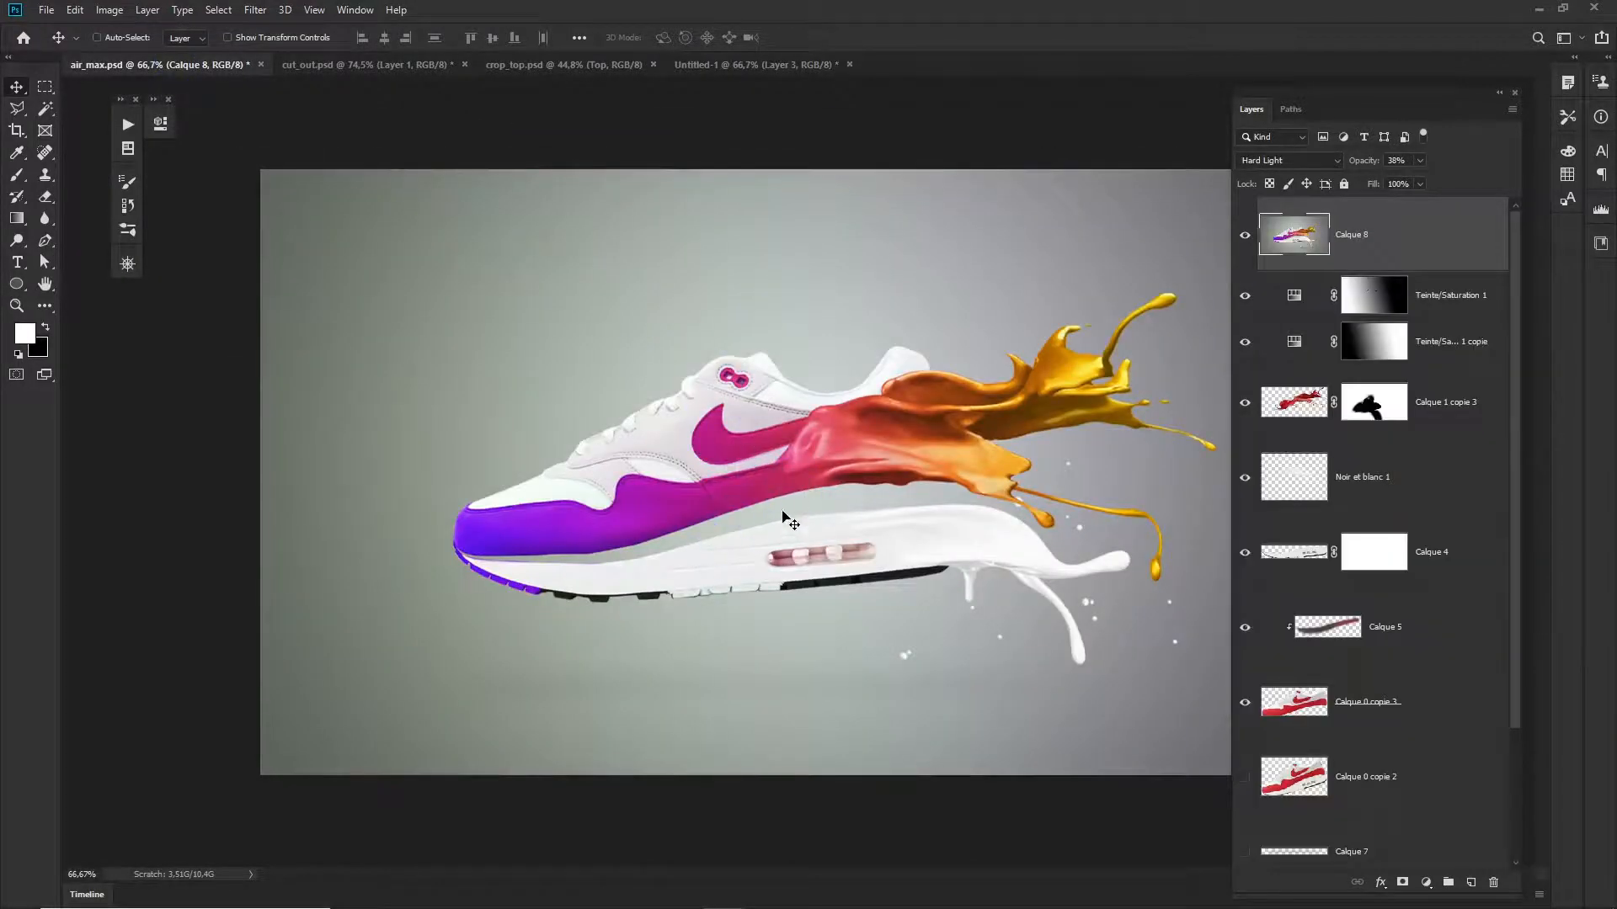
click(724, 65)
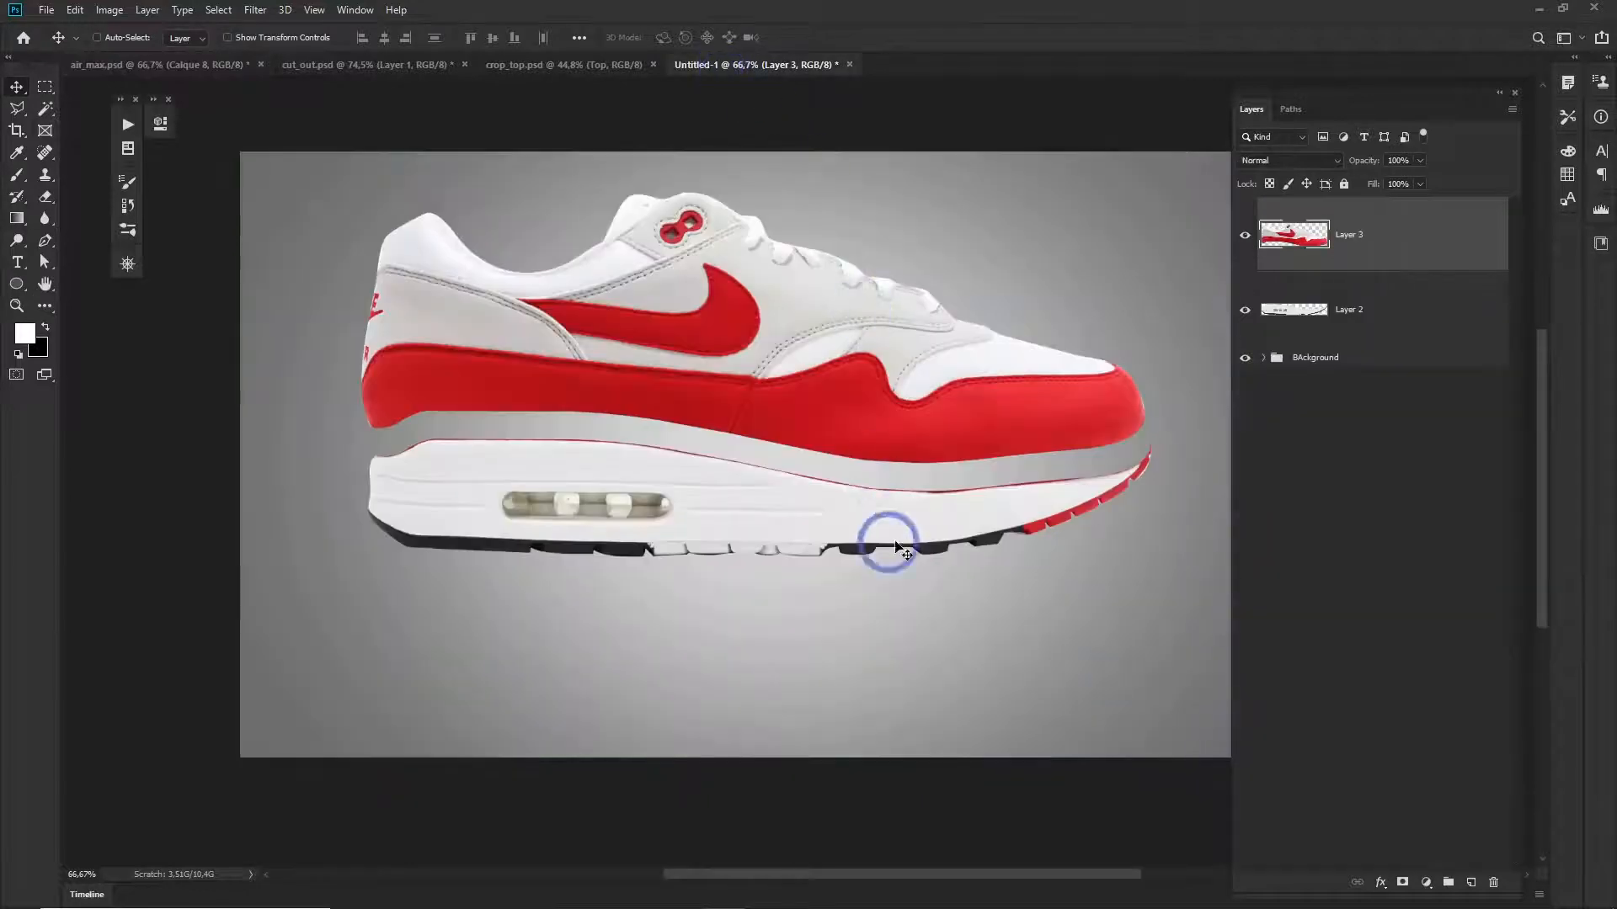
shift+click(1380, 325)
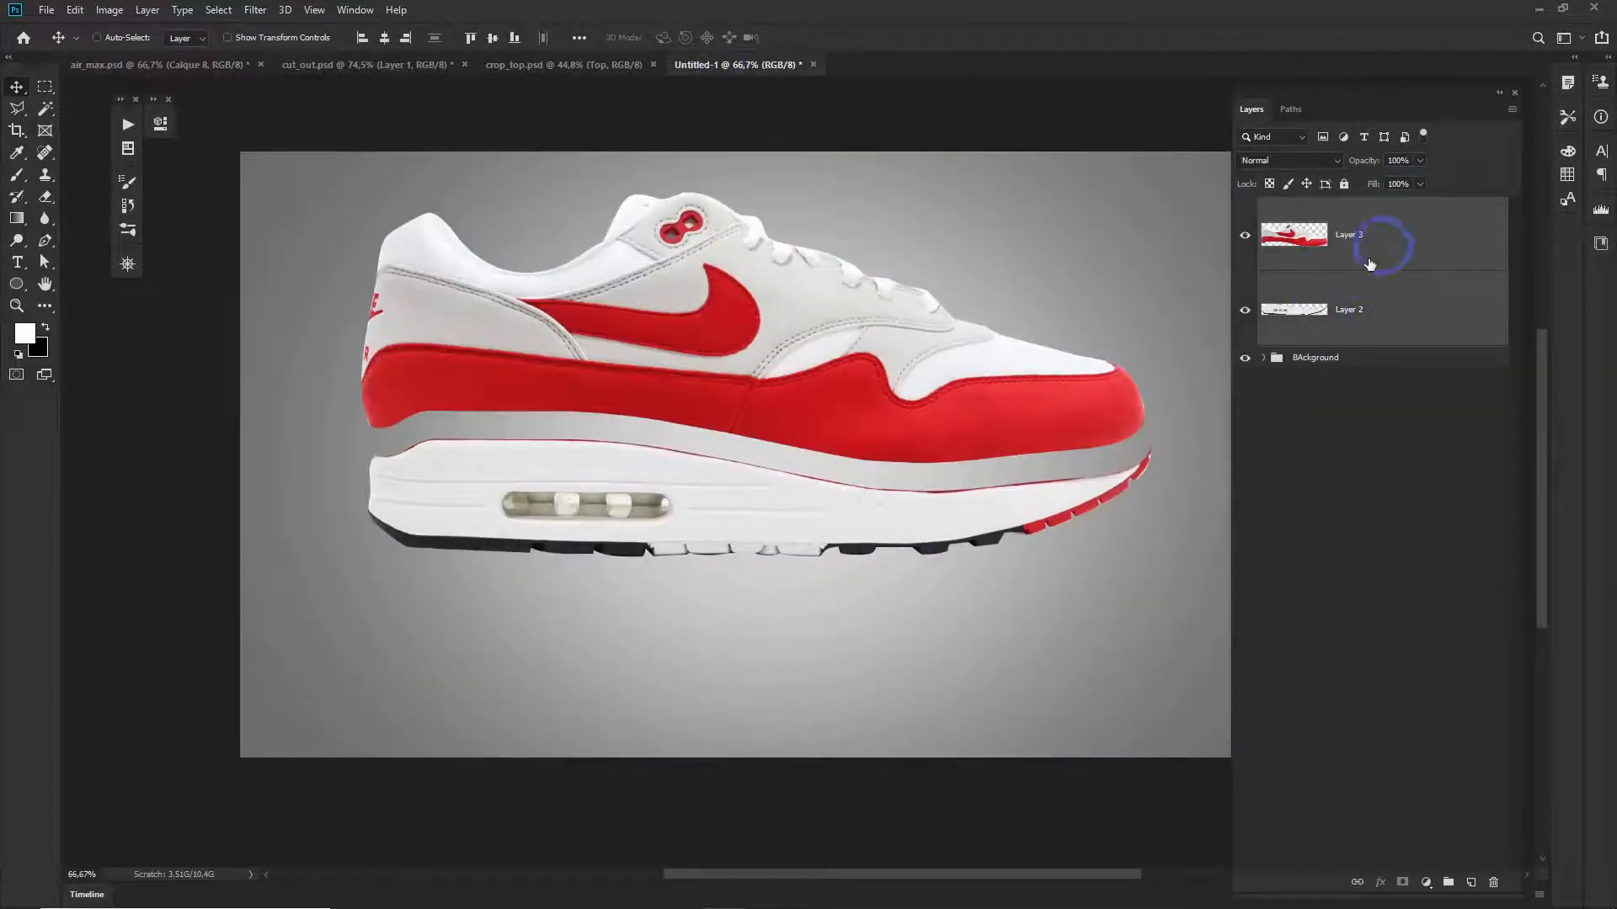
click(1400, 249)
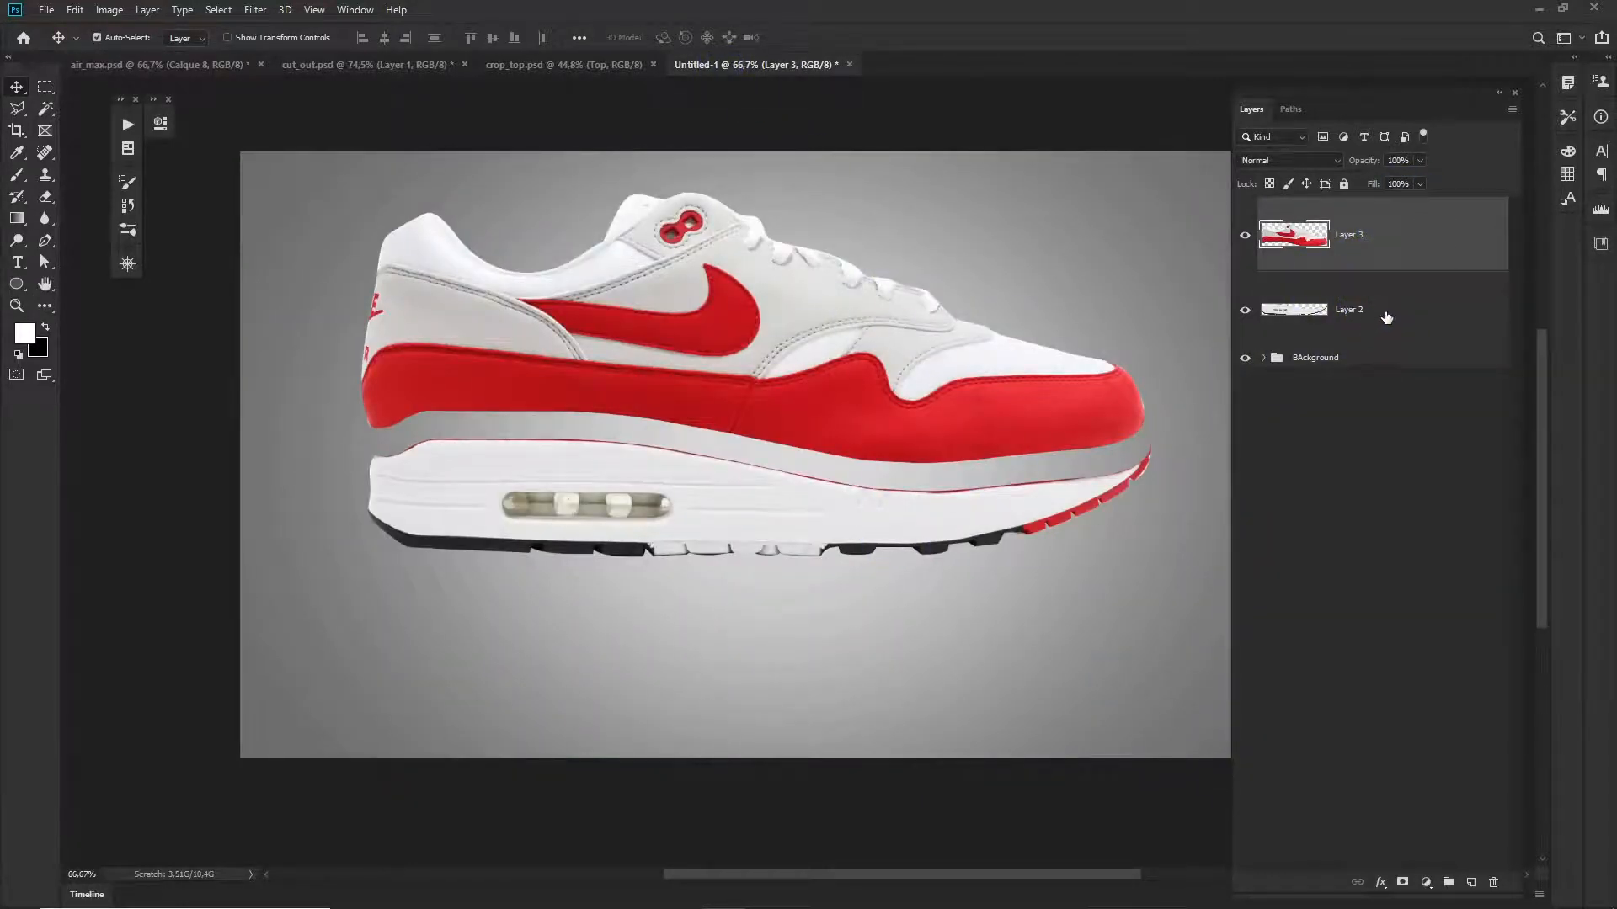
shift+click(1386, 317)
key(ctrl+t)
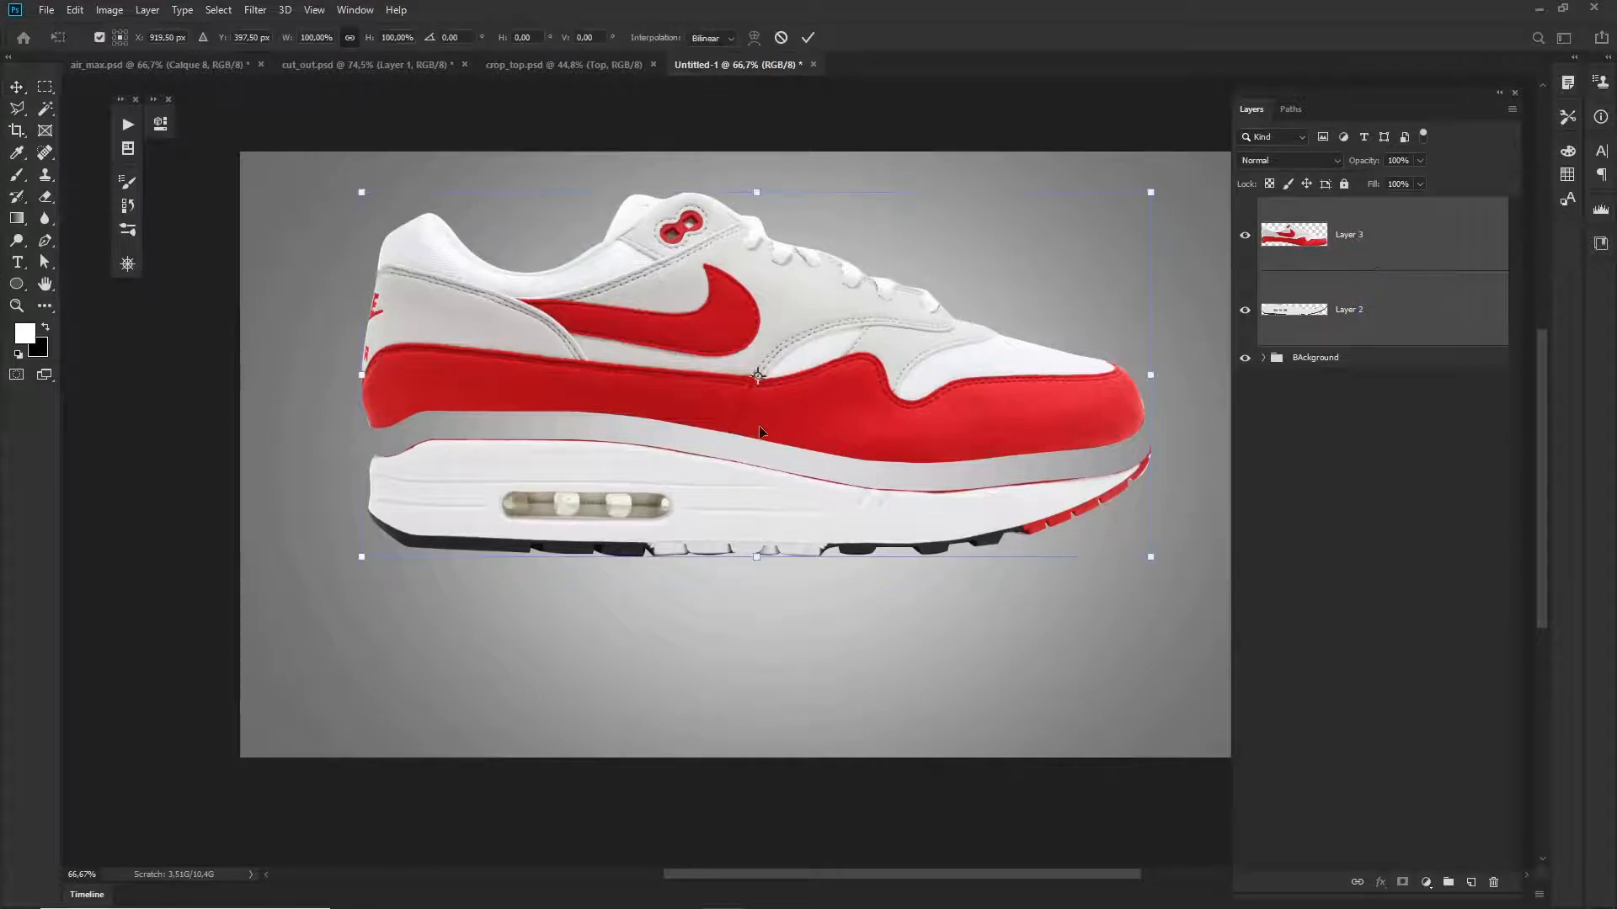
right_click(811, 415)
click(913, 625)
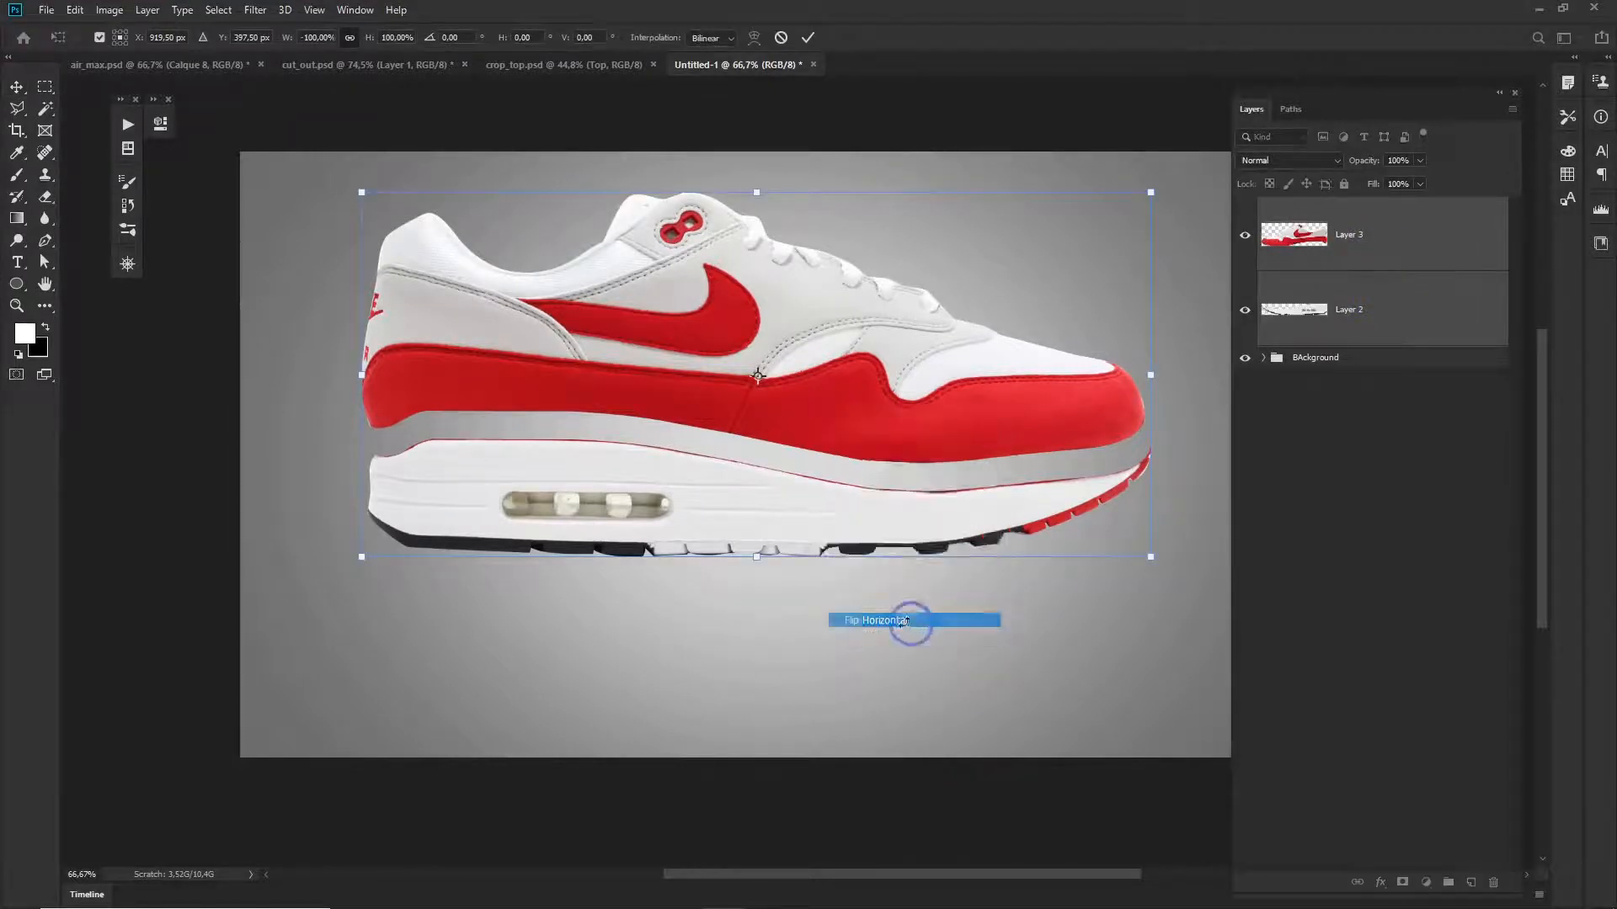
drag(898, 329, 934, 432)
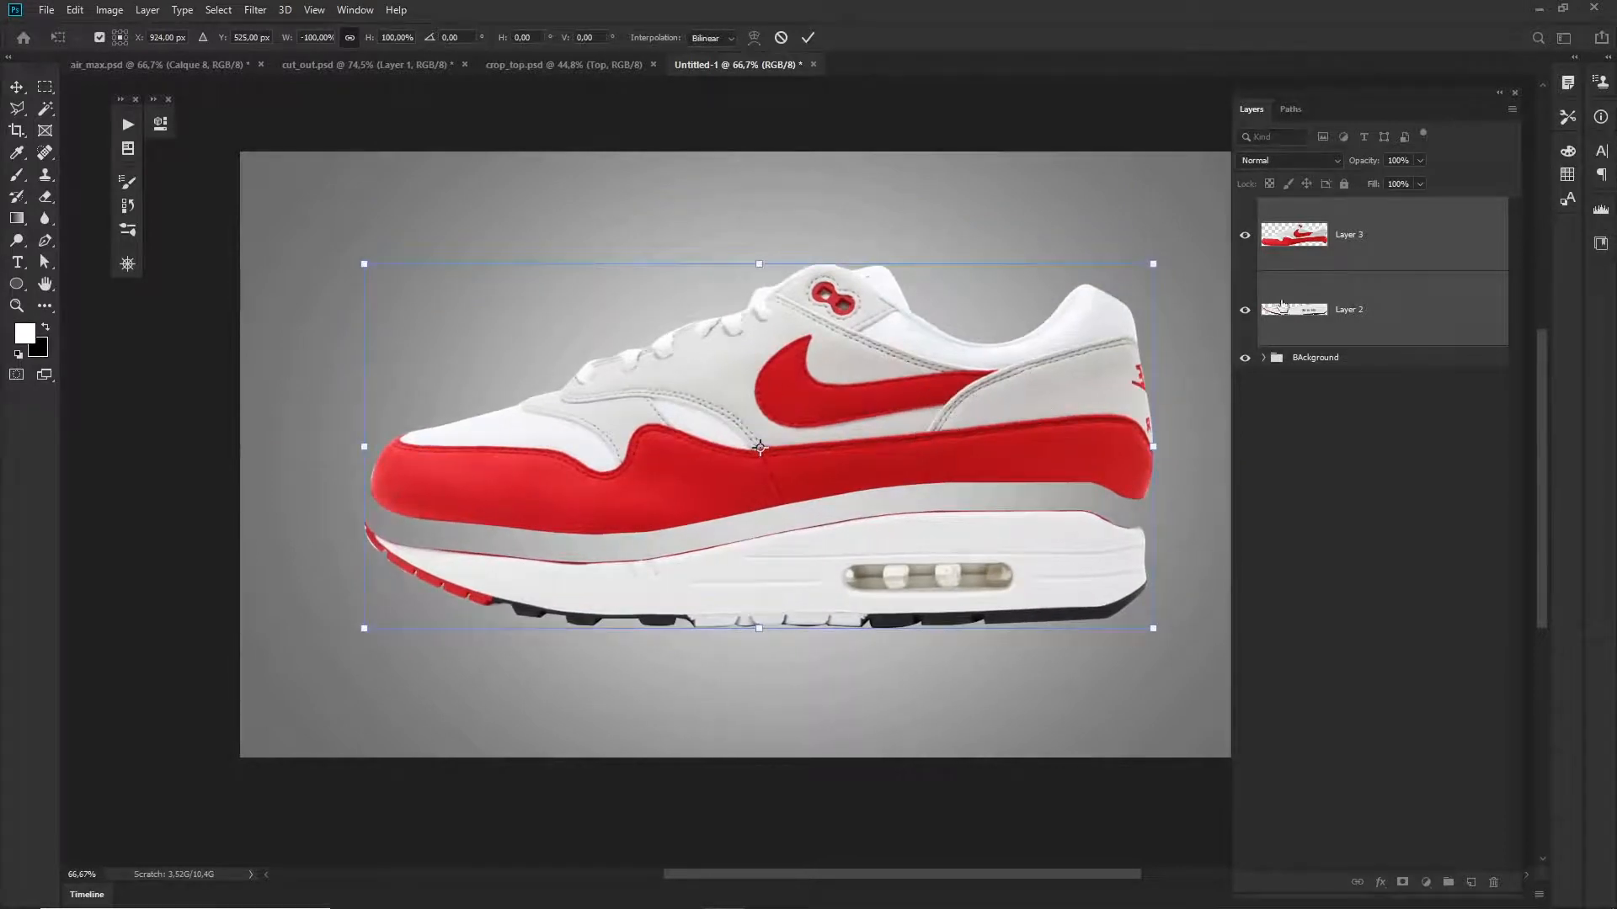
key(Return)
Step: Hide the upper's layer and add a new empty layer directly above the sole layer
click(1349, 330)
click(453, 563)
alt+drag(352, 537, 423, 575)
drag(896, 668, 528, 671)
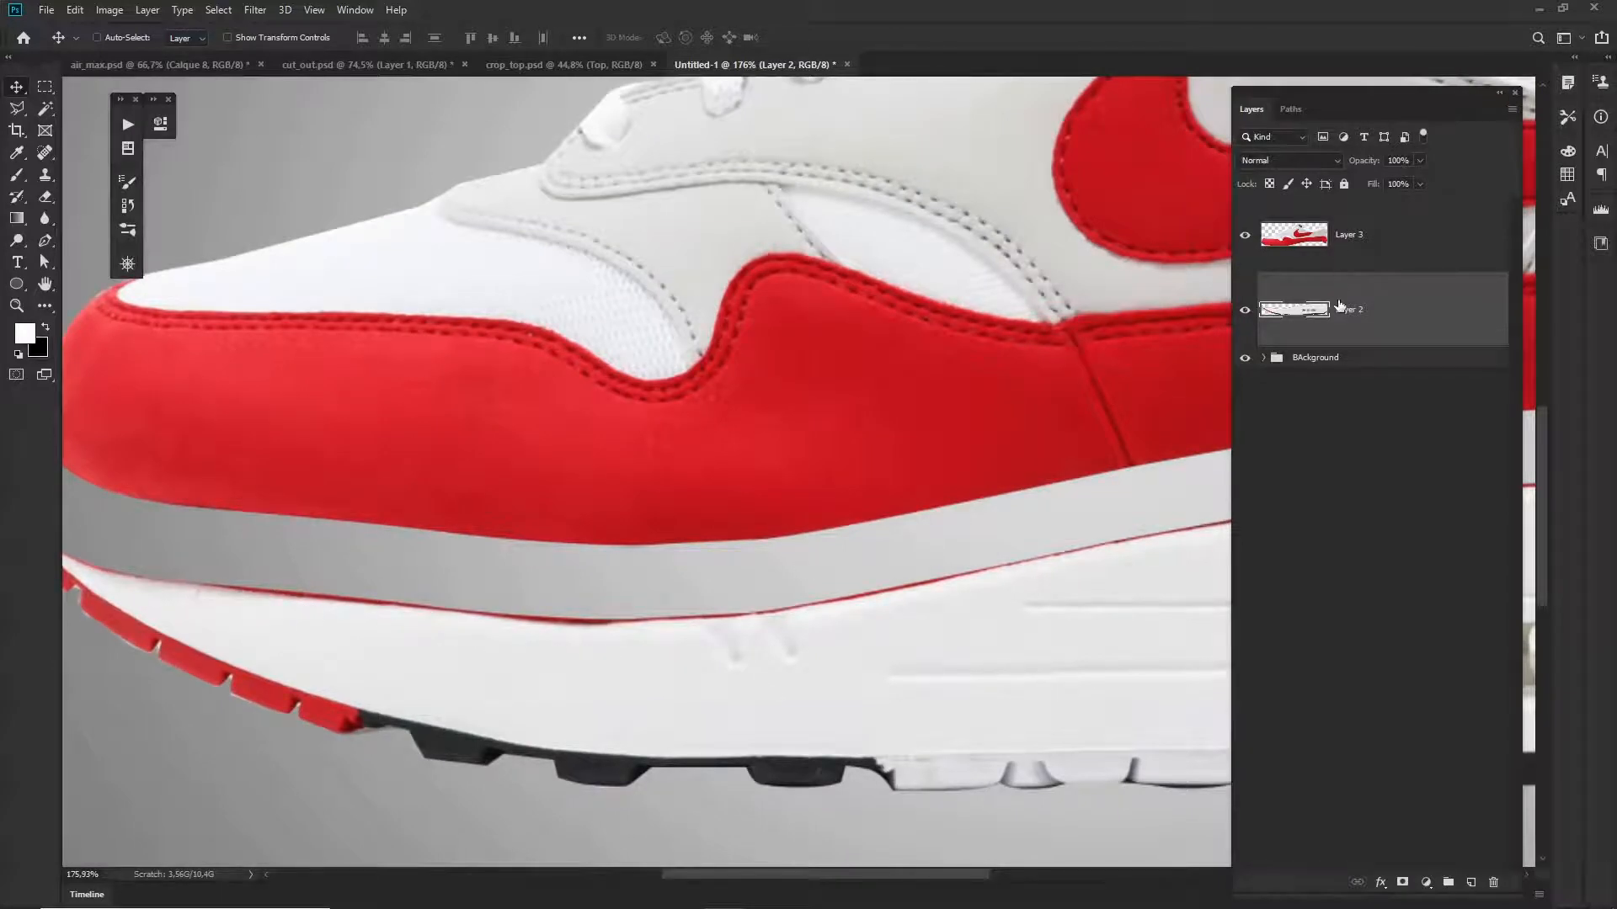
click(1244, 239)
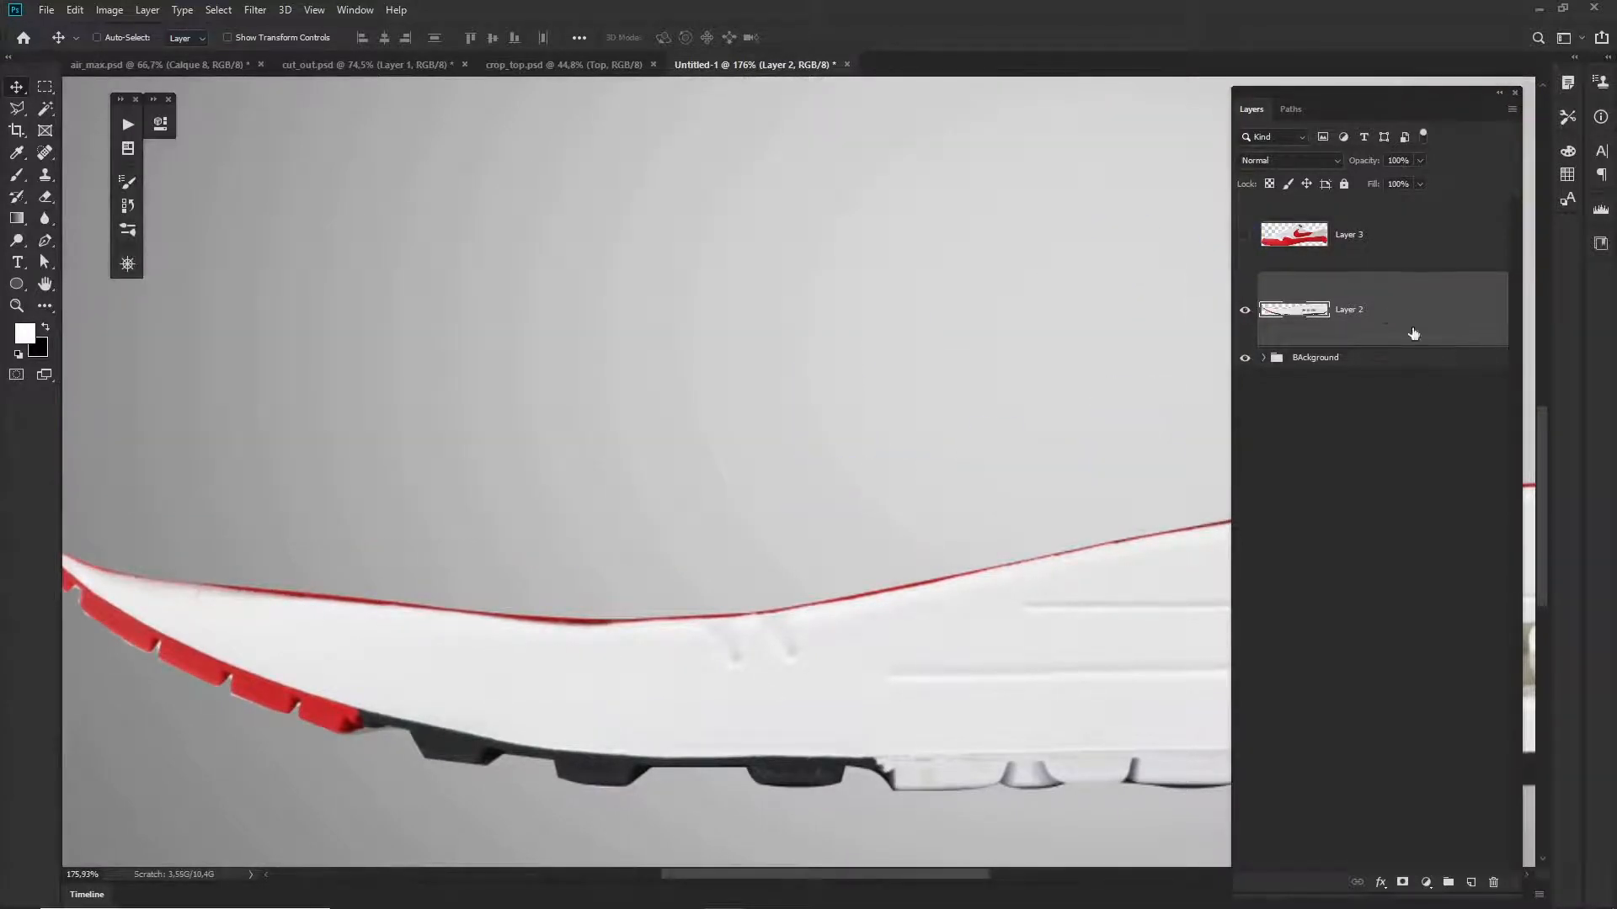
click(1471, 882)
Step: Paint a large soft white spot over the sole on the new layer and clip that layer to the sole layer
click(1339, 333)
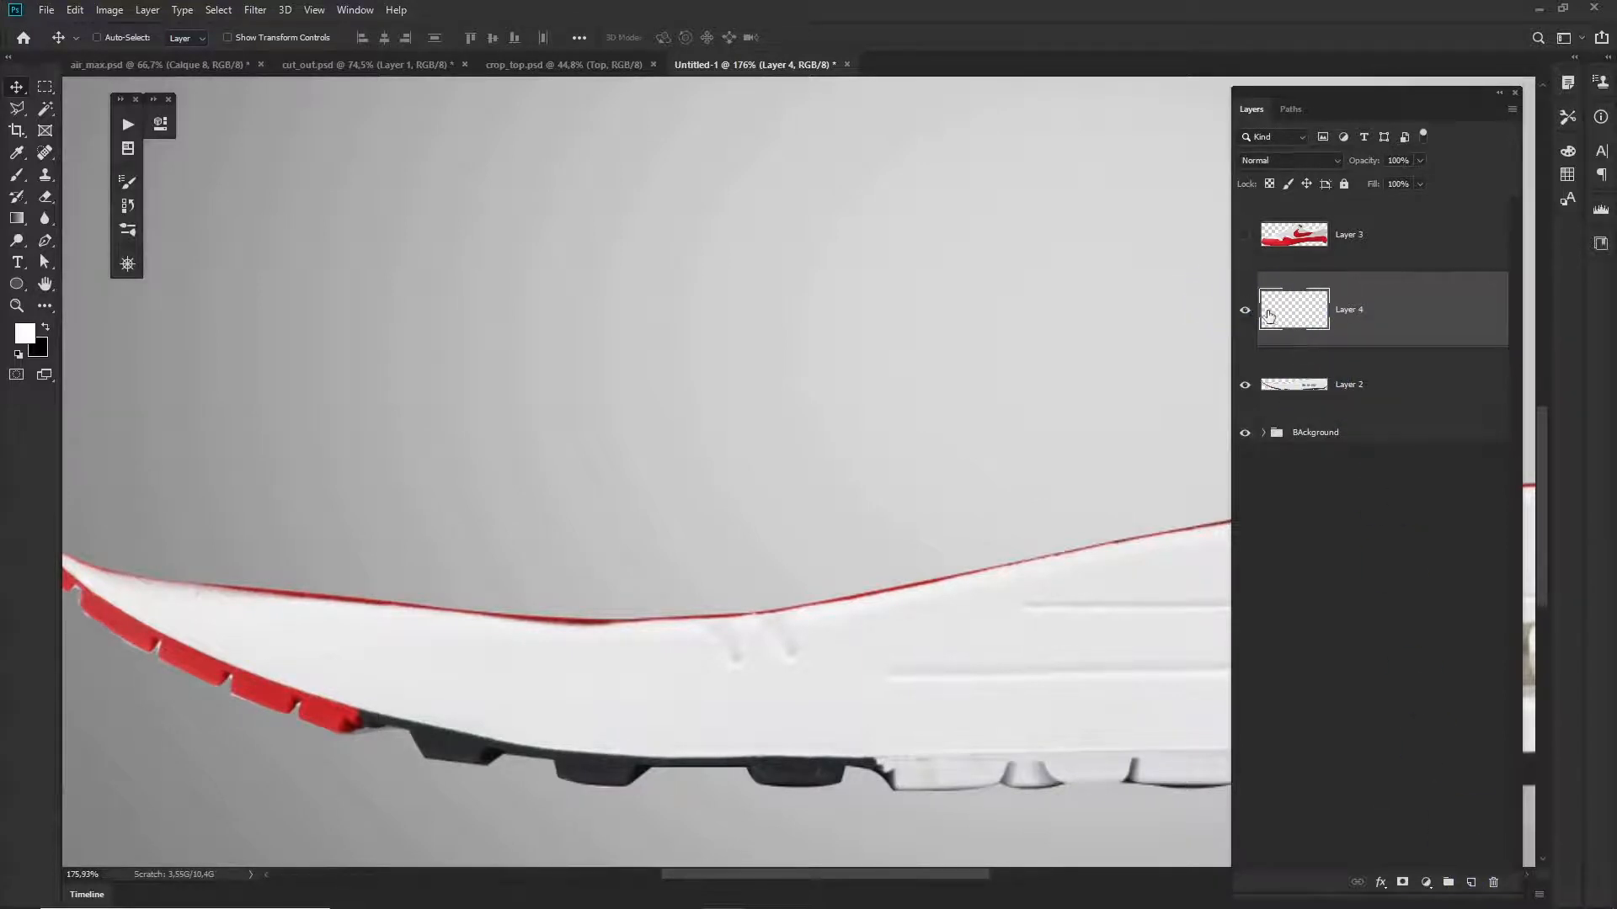
alt+click(1382, 341)
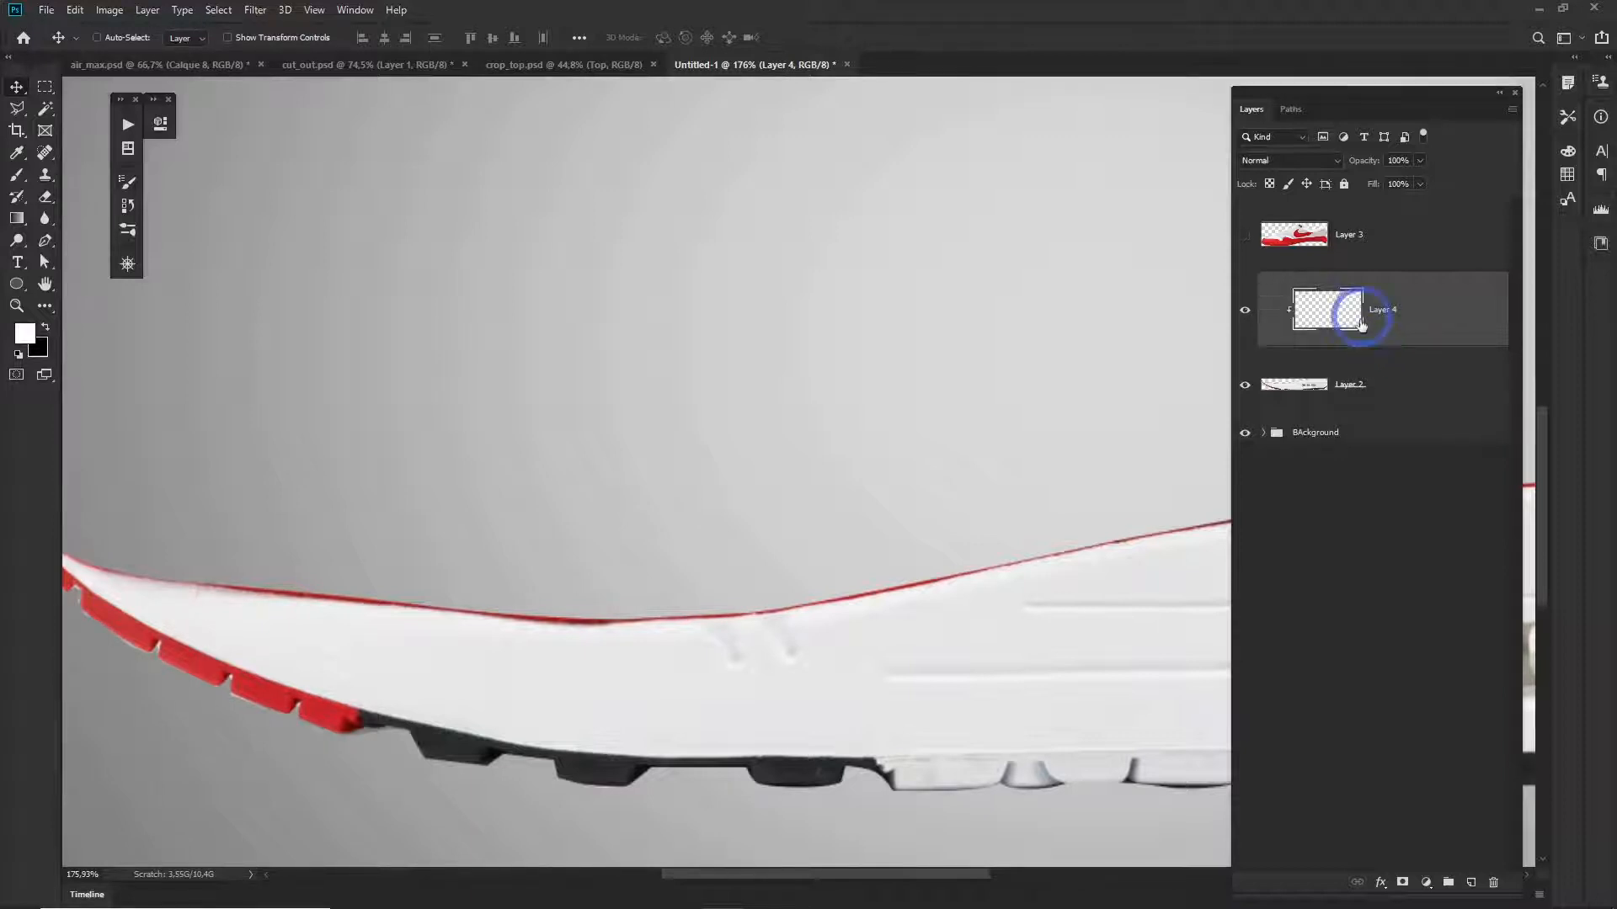
alt+click(1398, 340)
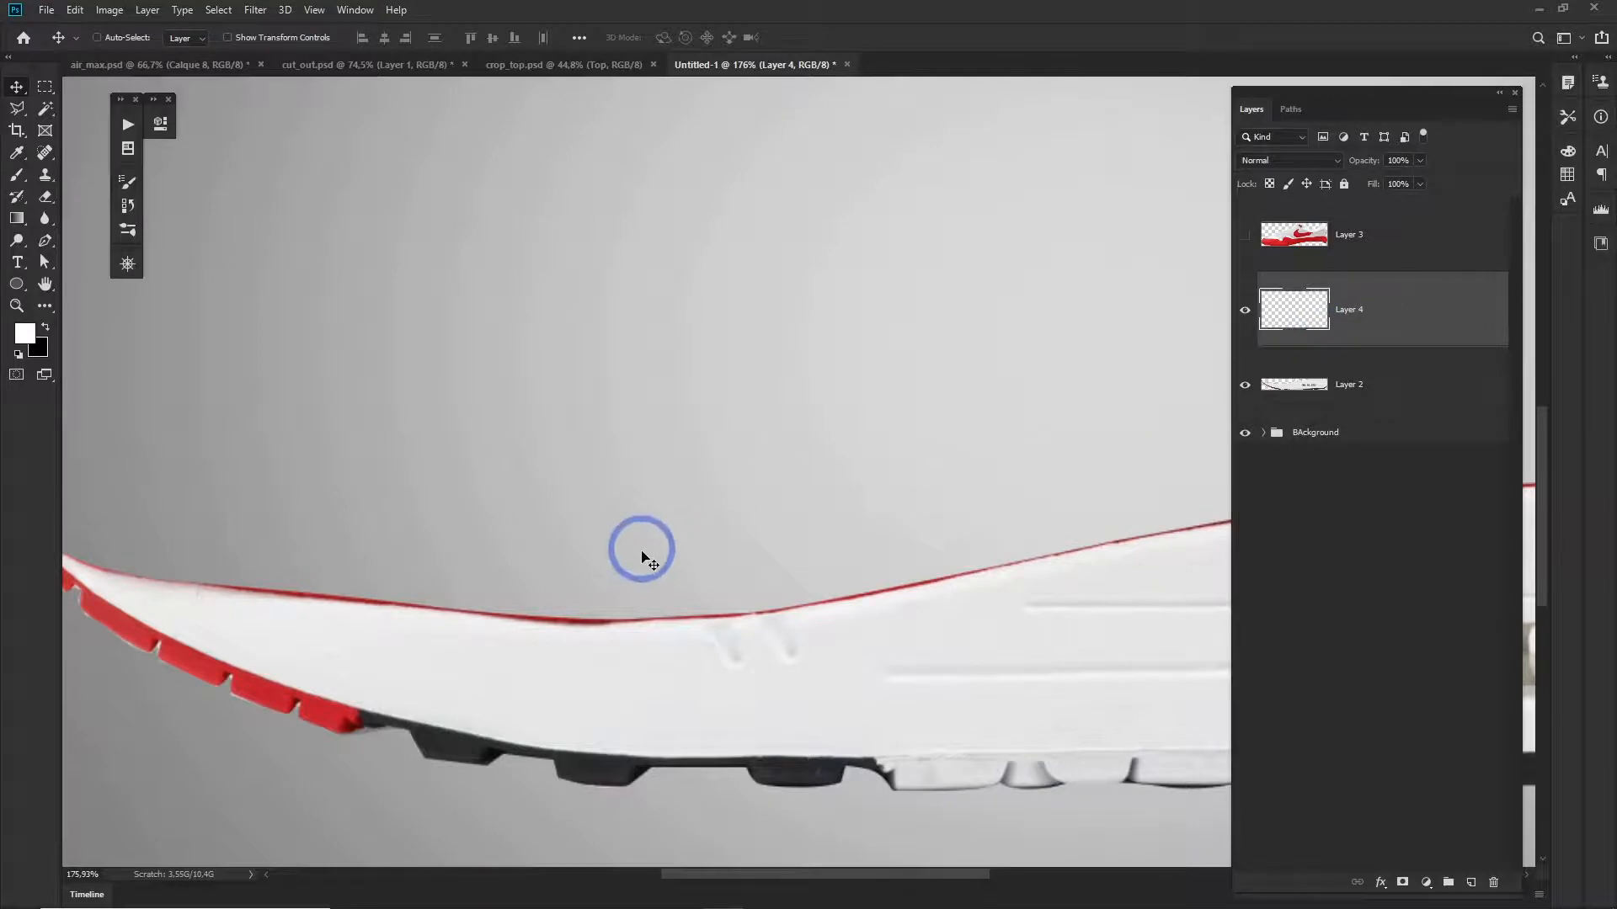
key(b)
mouse_move(614, 539)
mouse_down()
mouse_move(491, 539)
mouse_move(603, 545)
mouse_move(808, 509)
mouse_move(415, 531)
mouse_move(579, 516)
mouse_up()
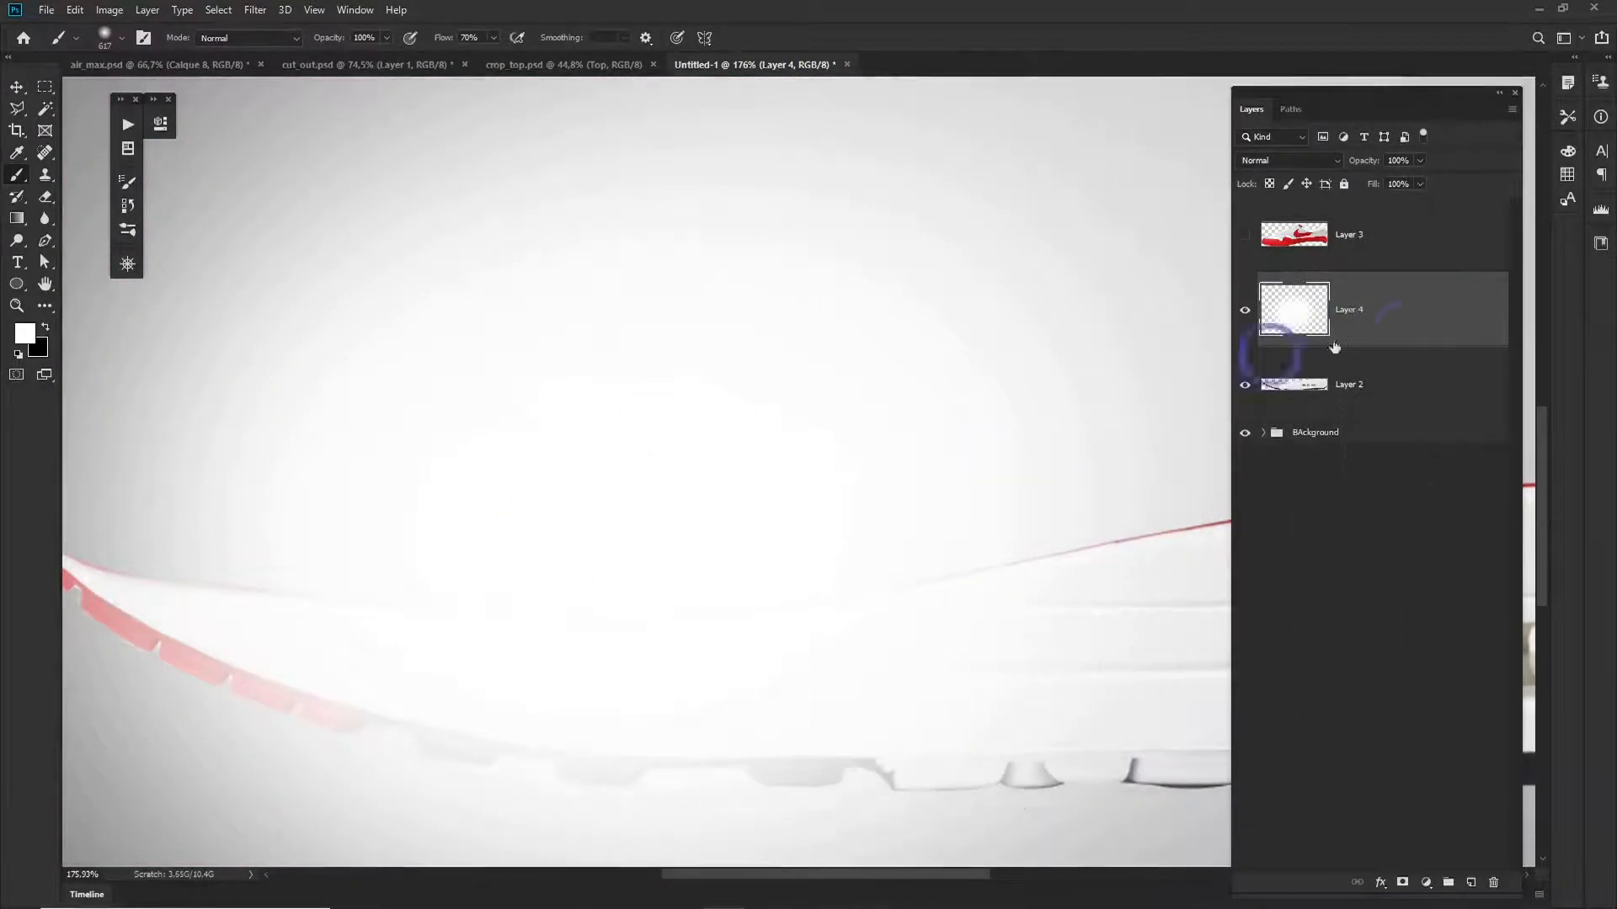
alt+click(1398, 341)
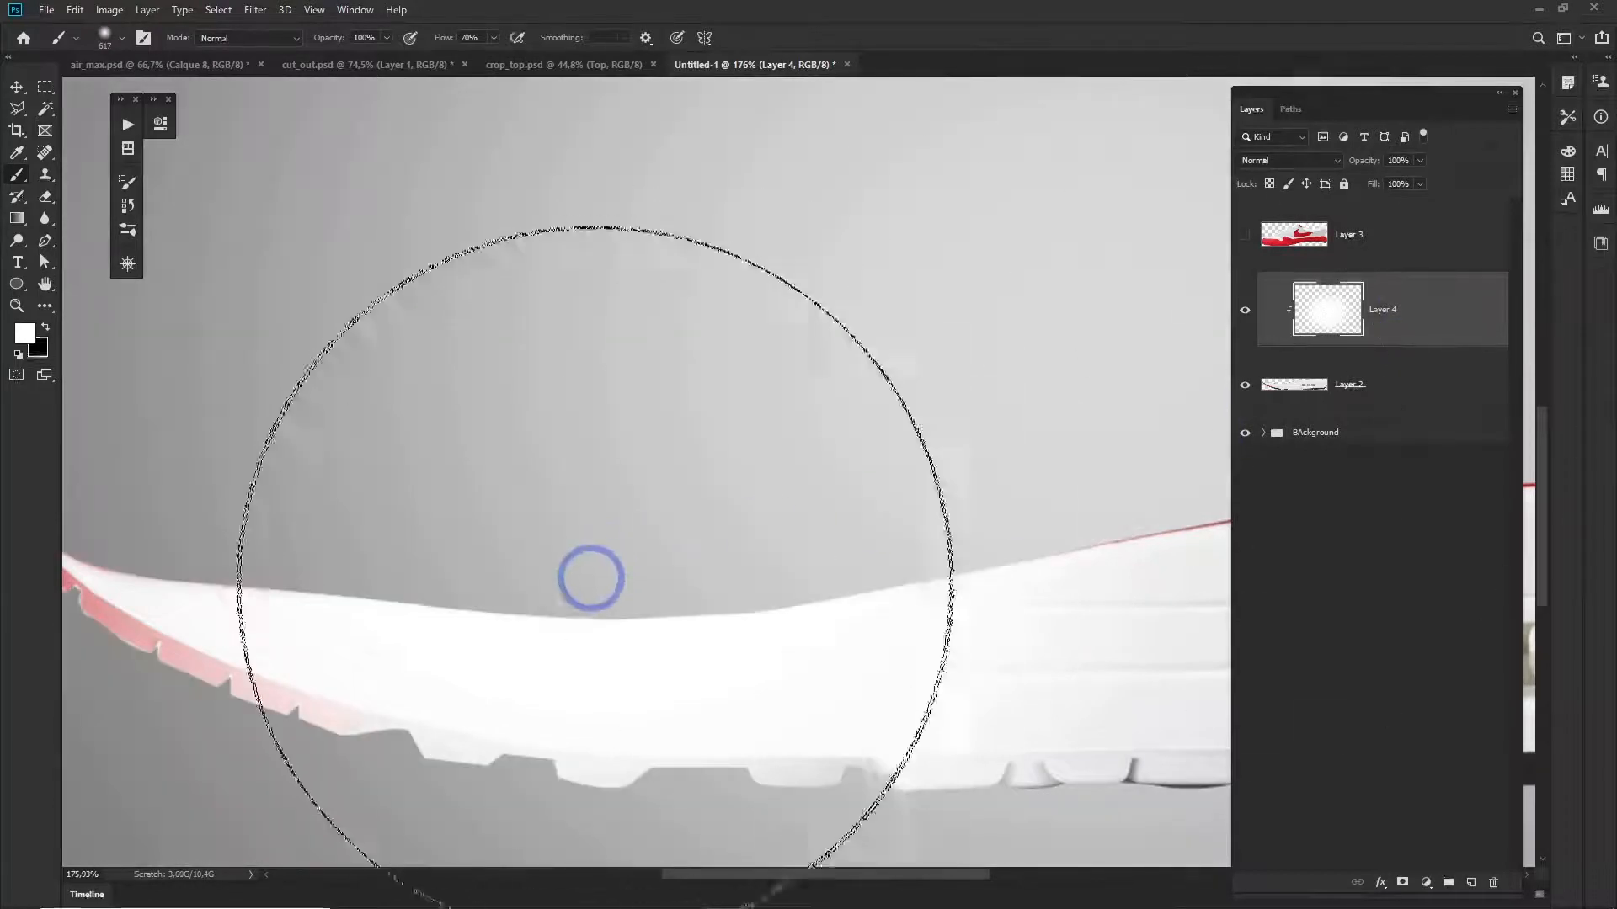
Step: Clear all the paint from the clipped layer and drop the selection
scroll(718, 620, down, 5)
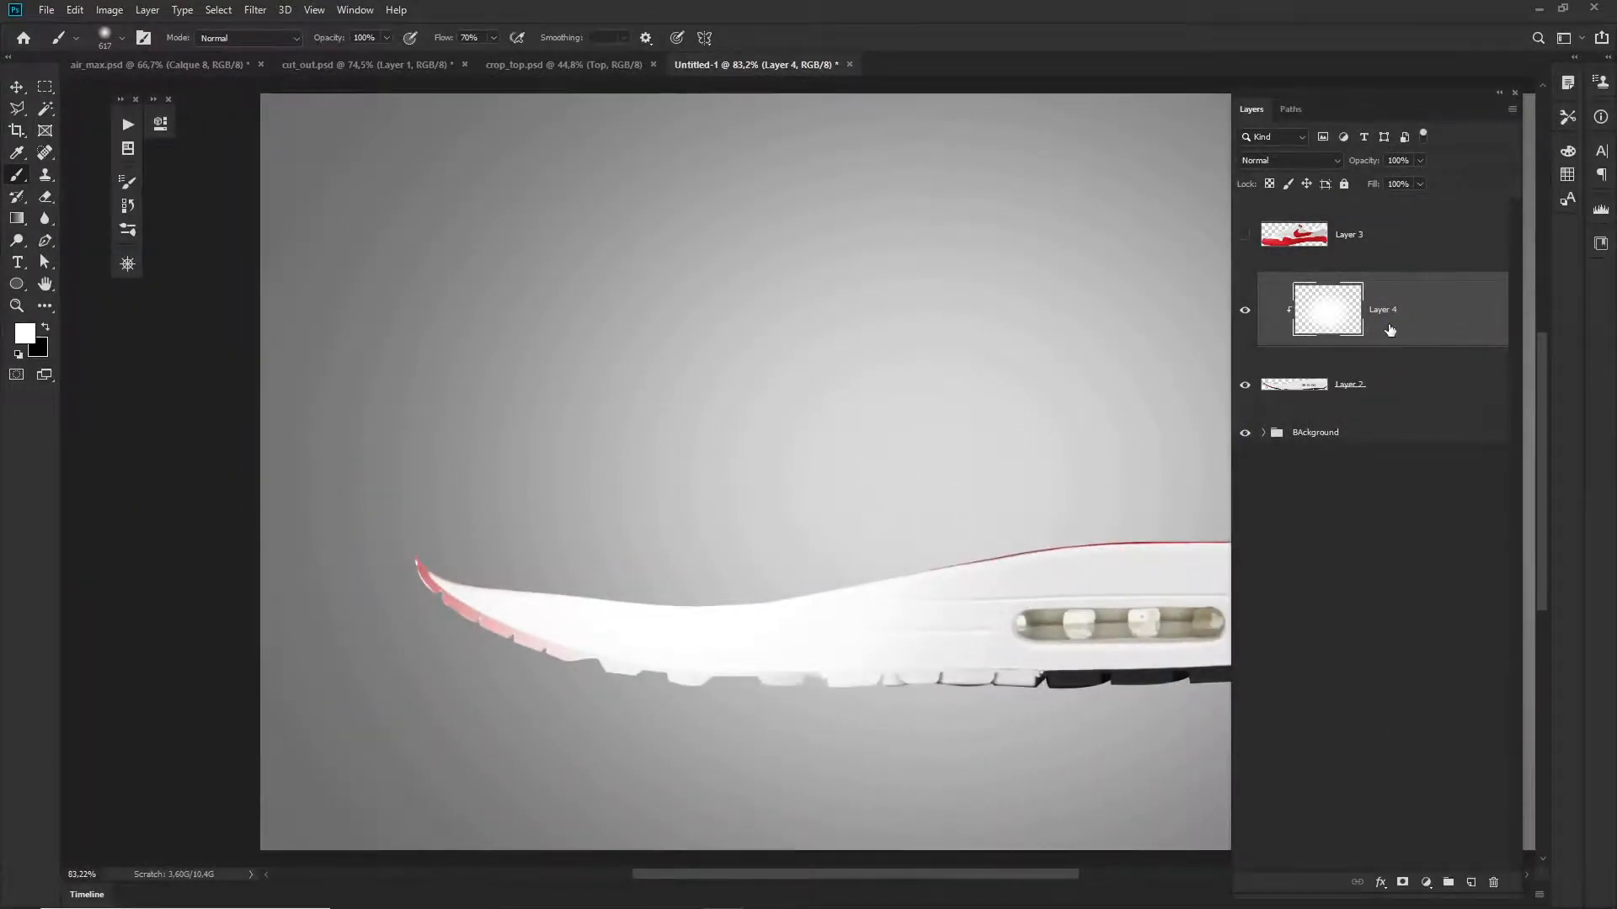
key(ctrl+a)
key(Delete)
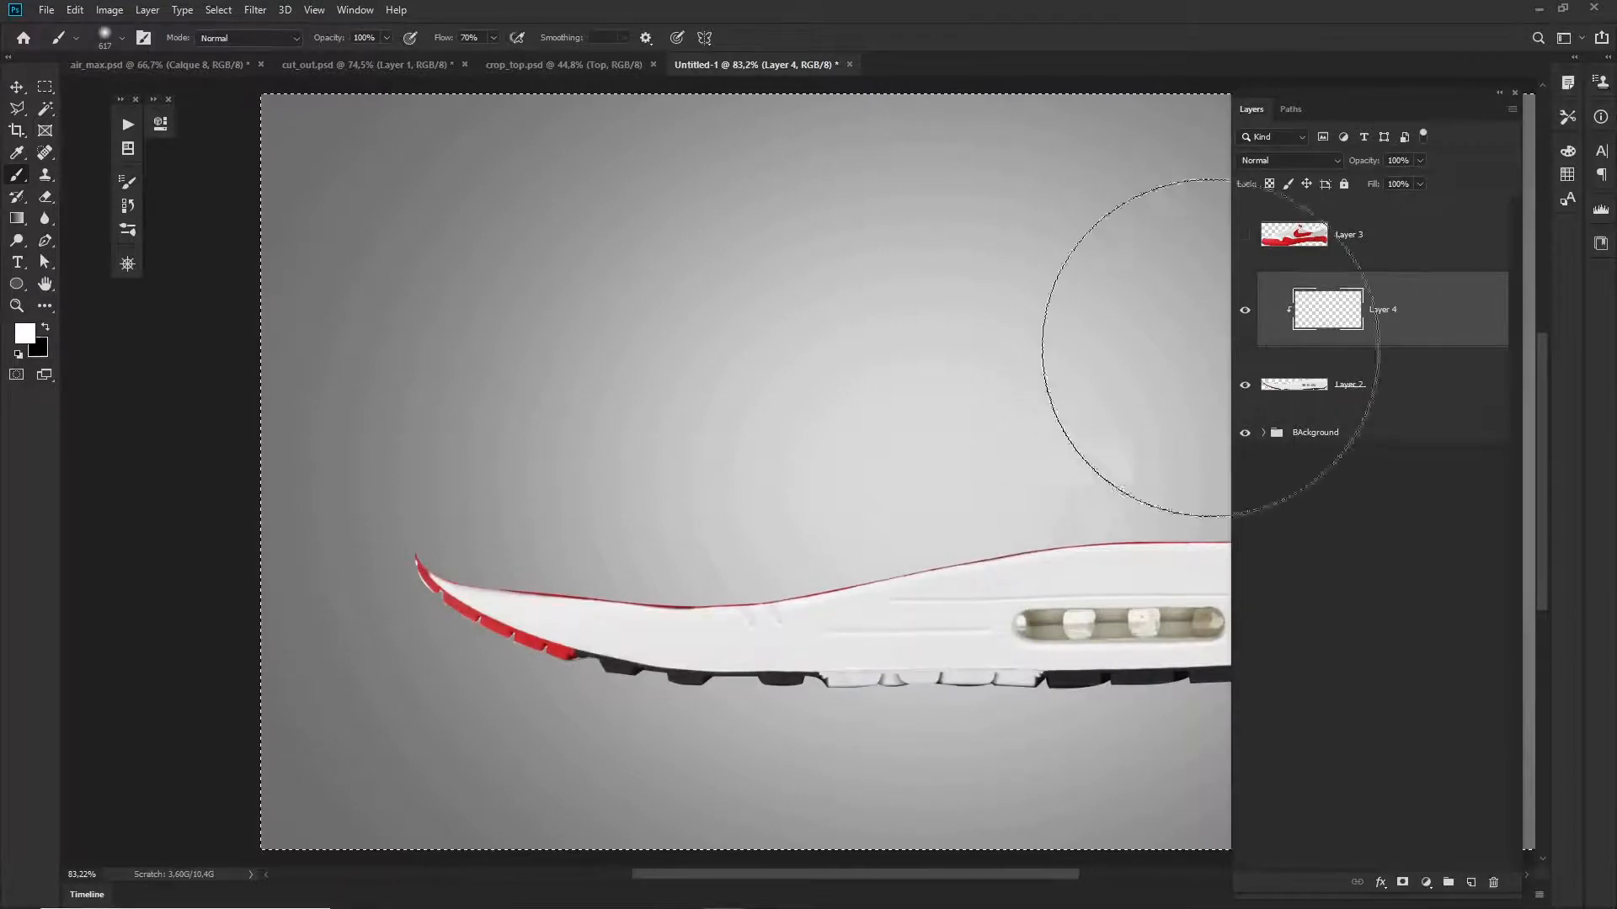
key(ctrl+d)
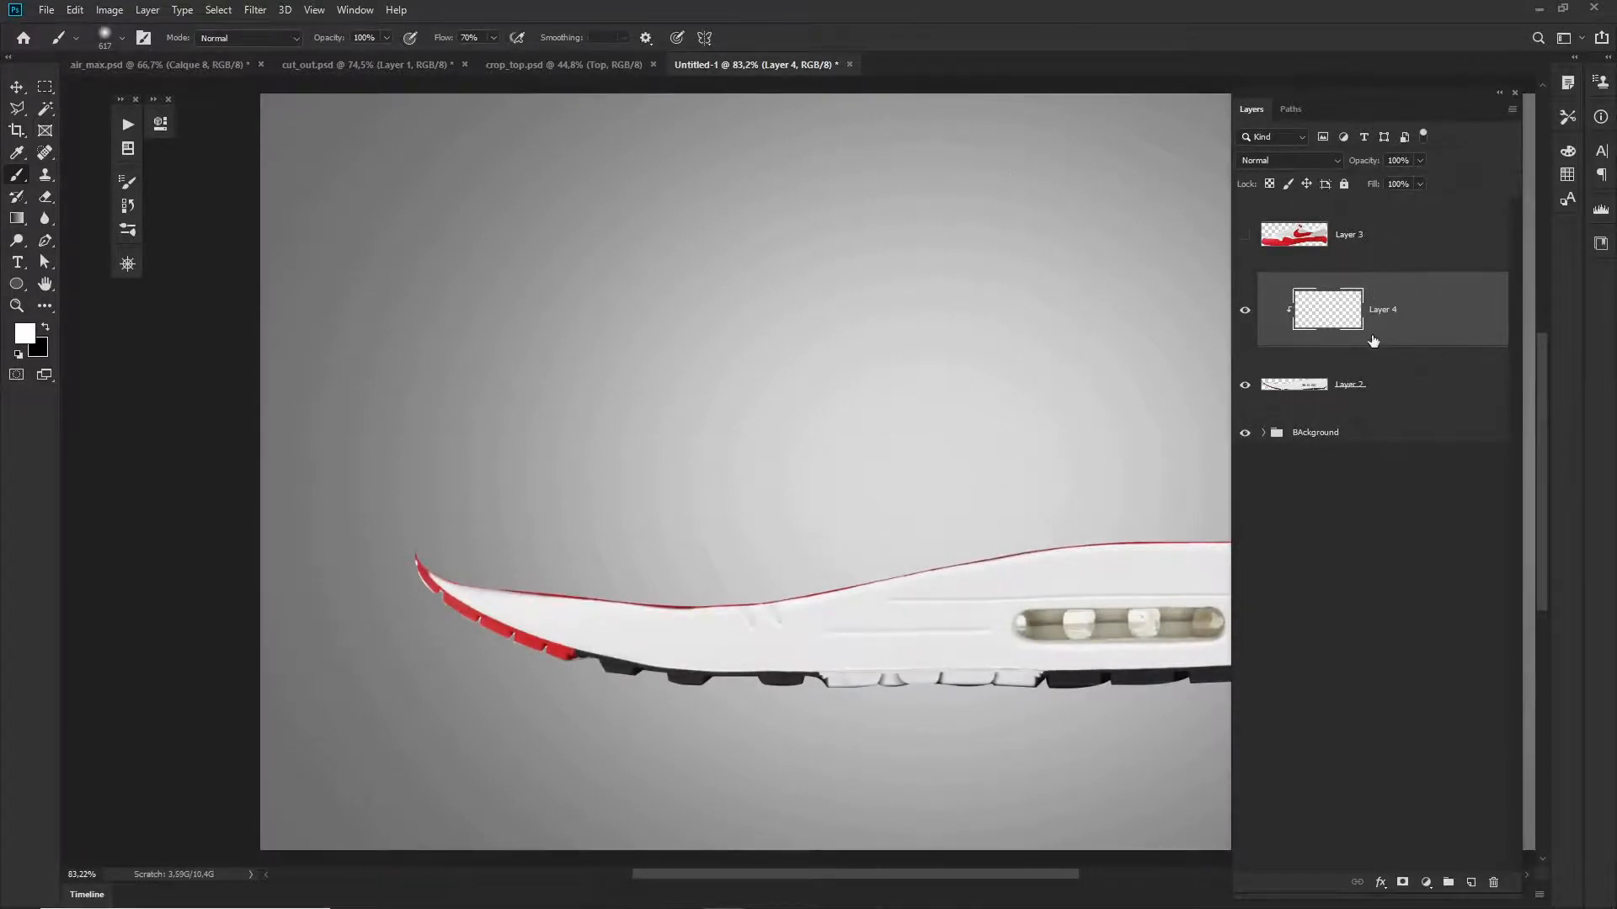
Step: Using a smaller soft white brush at 100% flow, paint over the red line on the sole's upper edge at the toe
drag(598, 483, 457, 495)
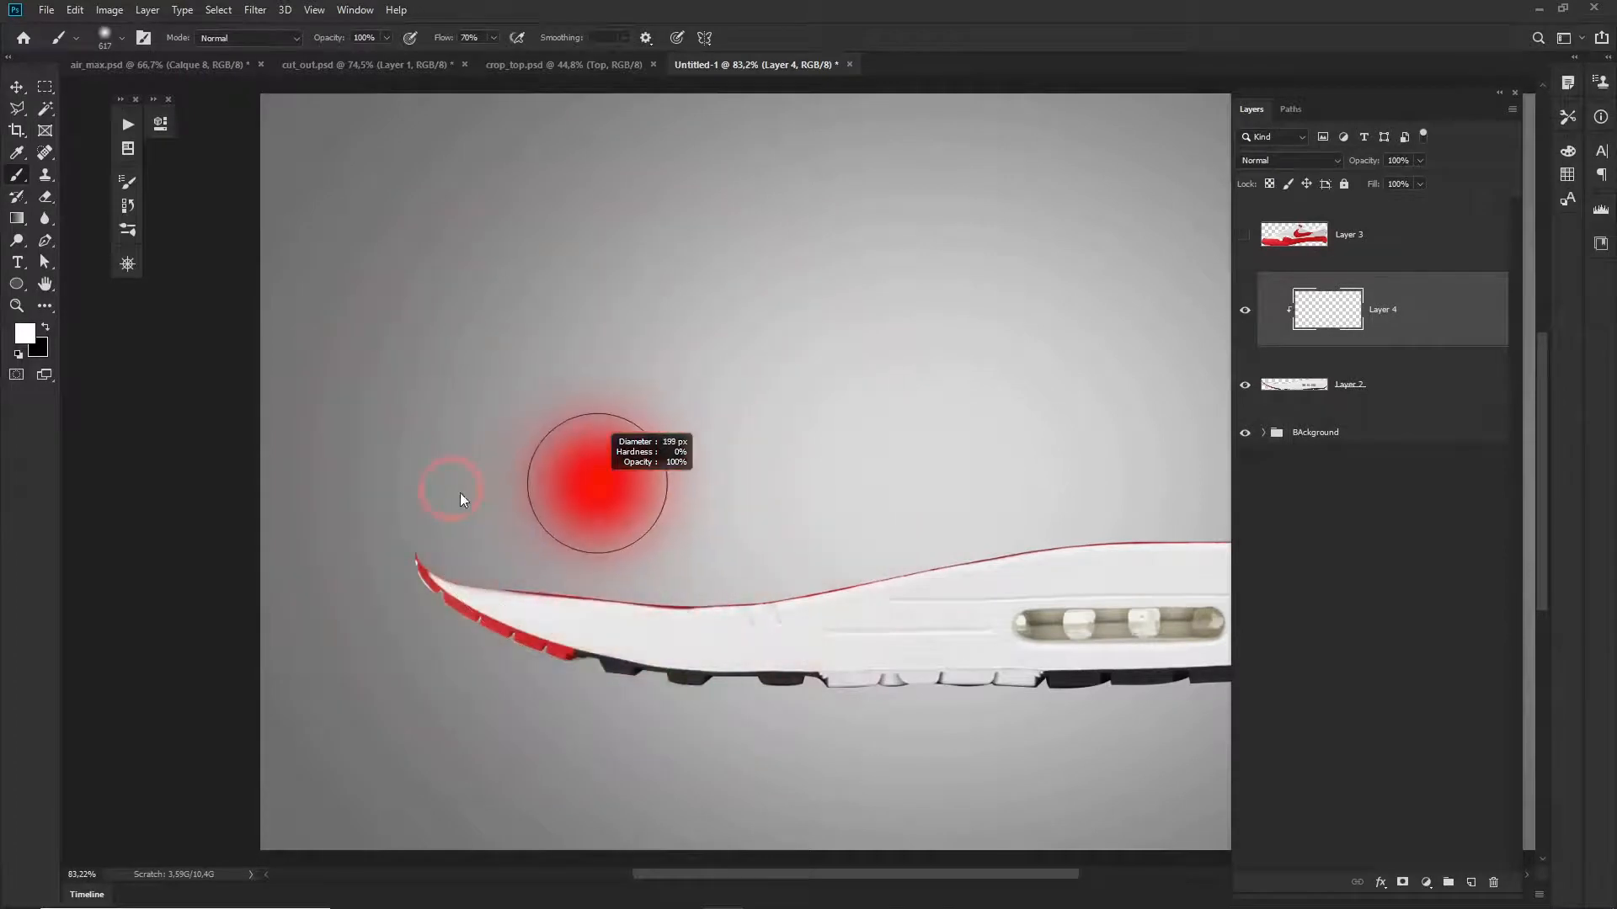
mouse_move(494, 551)
mouse_down()
mouse_move(536, 565)
mouse_move(545, 590)
mouse_move(418, 601)
mouse_move(384, 584)
mouse_move(340, 610)
mouse_up()
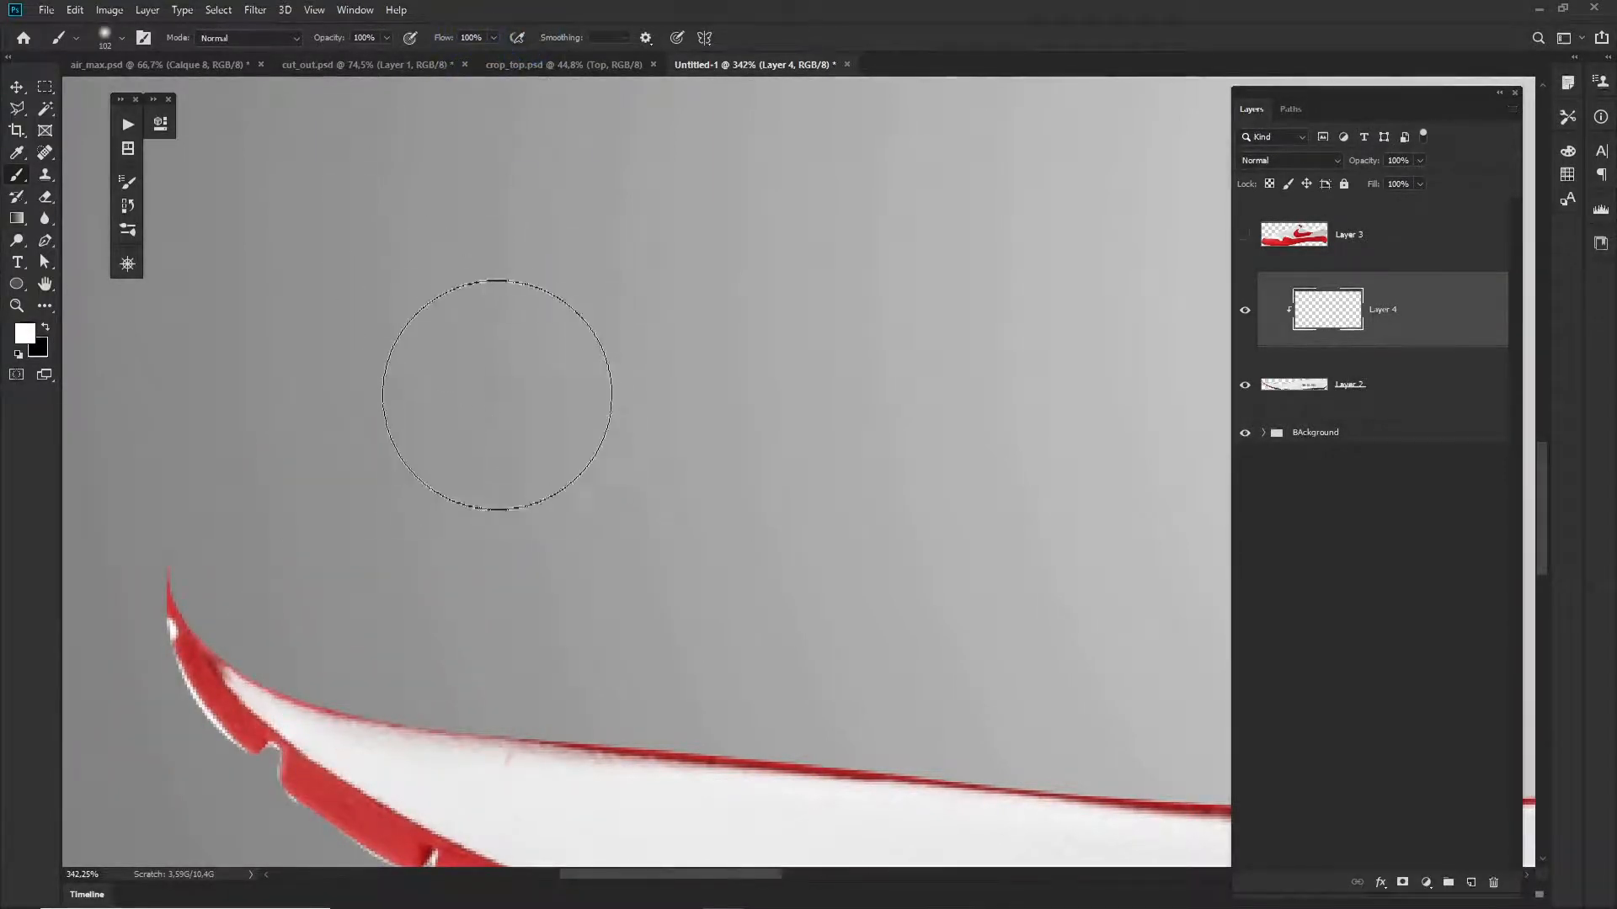
mouse_move(421, 576)
mouse_down()
mouse_move(371, 596)
mouse_move(349, 642)
mouse_move(278, 607)
mouse_move(361, 672)
mouse_move(203, 648)
mouse_move(421, 684)
mouse_move(385, 692)
mouse_move(531, 736)
mouse_move(729, 755)
mouse_move(867, 740)
mouse_up()
click(325, 628)
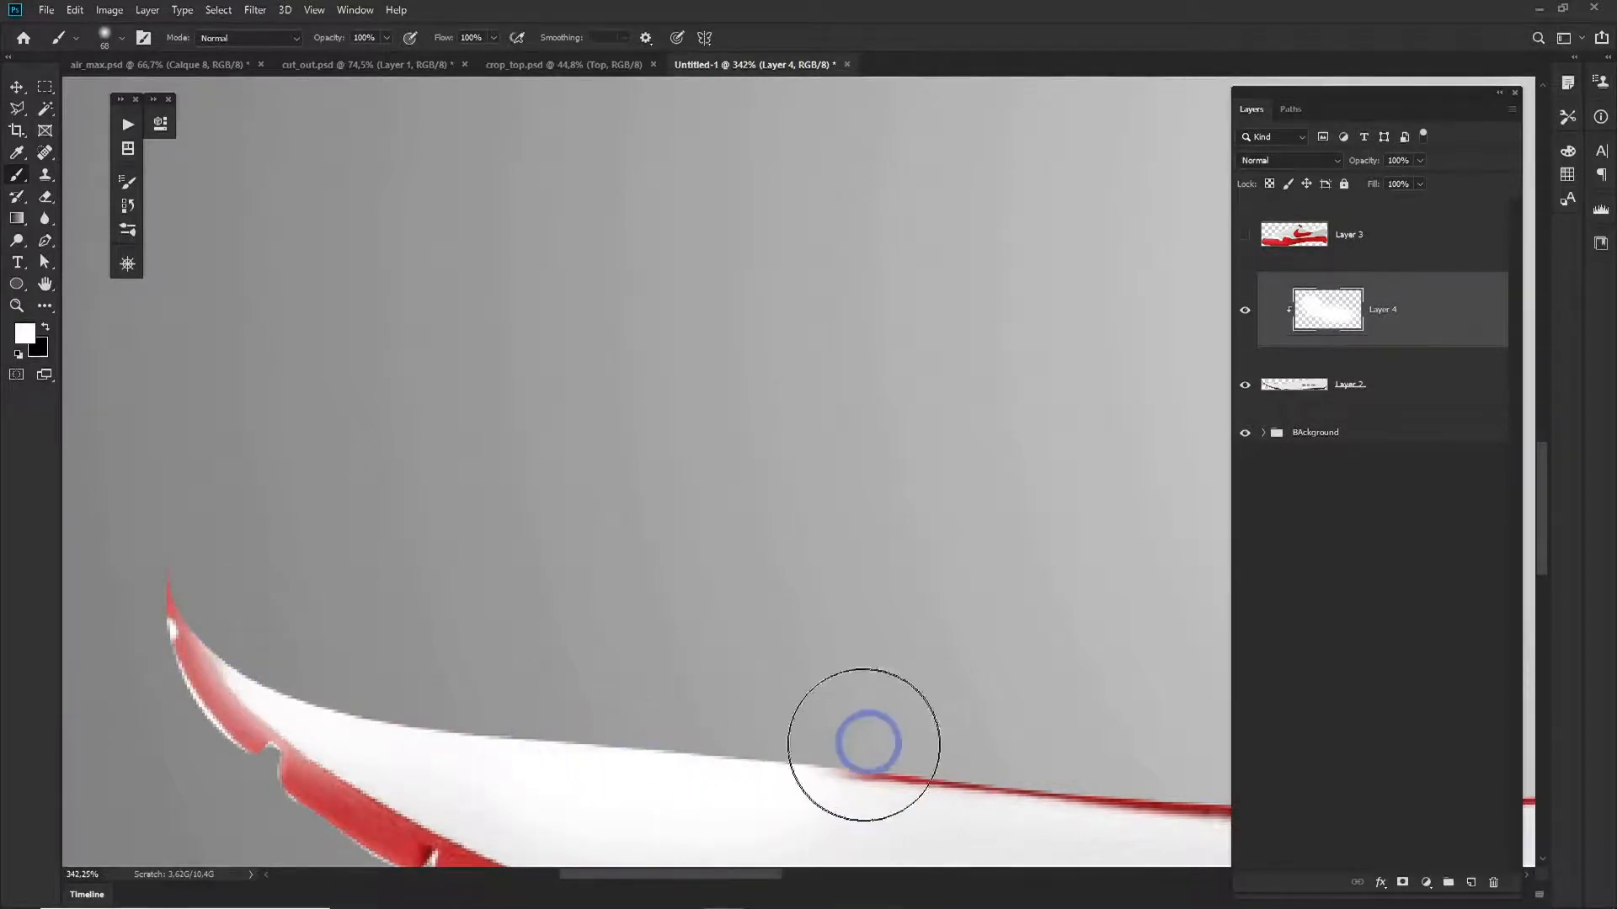
scroll(867, 740, down, 5)
Step: Paint white over the red line on the sole's upper edge through the middle of the shoe
mouse_move(761, 662)
mouse_down()
mouse_move(581, 650)
mouse_move(648, 627)
mouse_up()
mouse_move(479, 606)
mouse_down()
mouse_move(490, 511)
mouse_move(614, 618)
mouse_move(472, 642)
mouse_move(809, 621)
mouse_move(626, 642)
mouse_move(820, 664)
mouse_up()
drag(939, 577, 653, 581)
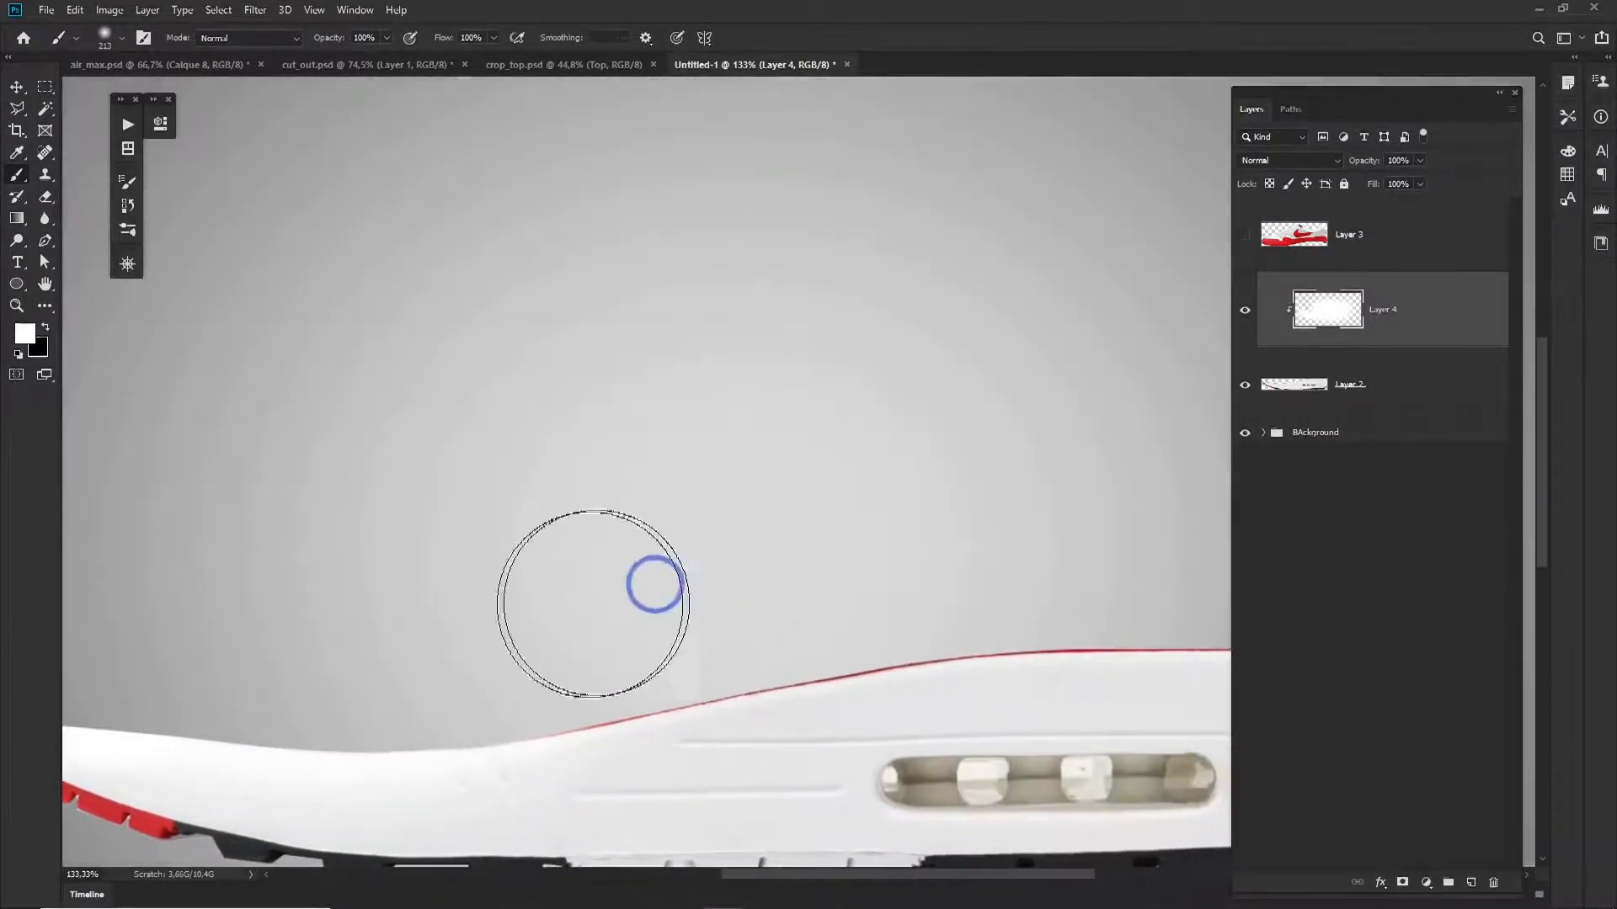
drag(556, 651, 918, 579)
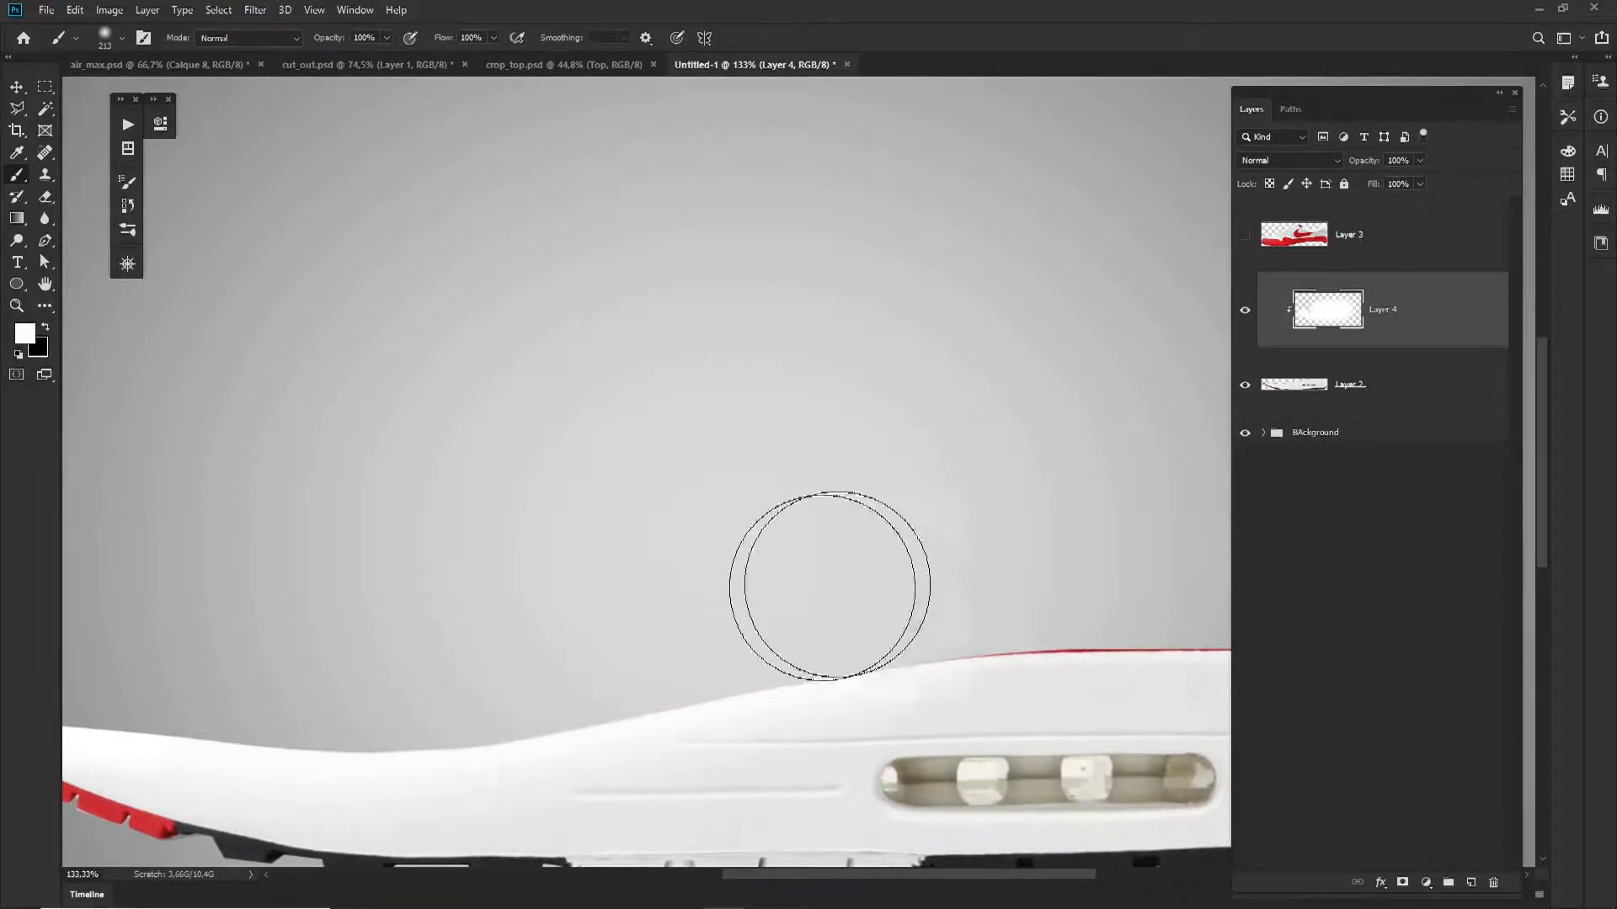
Step: Cover the remaining red line on the sole's upper edge with white, from above the air window to the heel
drag(977, 524, 888, 529)
drag(905, 524, 1035, 528)
drag(1050, 523, 856, 541)
mouse_move(743, 566)
mouse_down()
mouse_move(654, 580)
mouse_move(759, 543)
mouse_move(1103, 555)
mouse_move(1125, 588)
mouse_up()
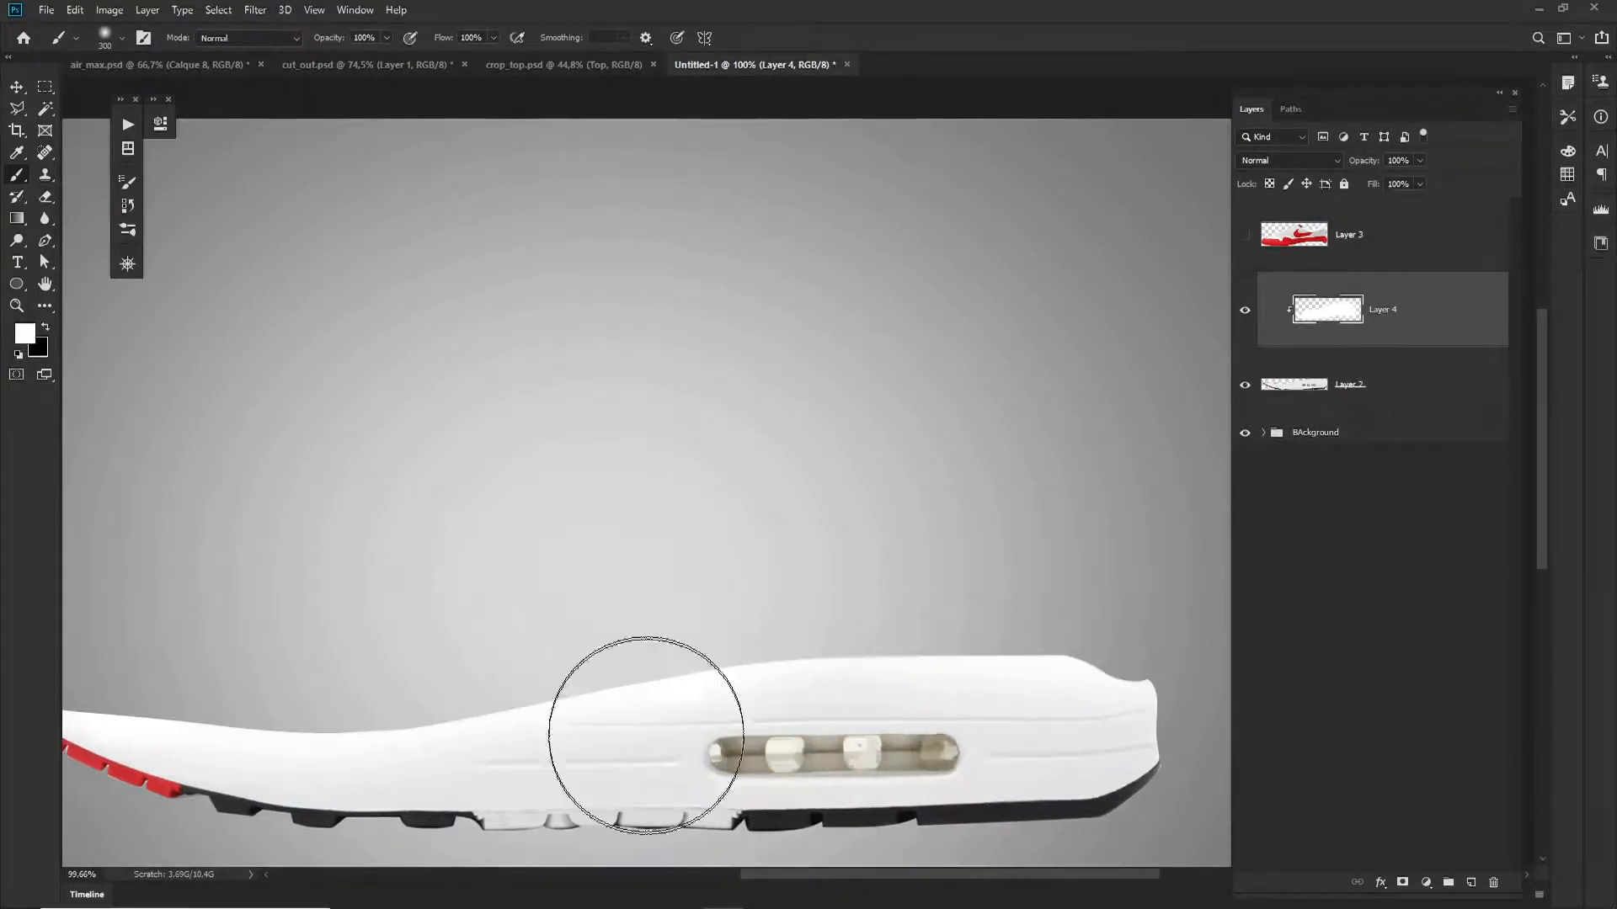
drag(554, 615, 866, 602)
Step: Erase the excess white paint from the red tread at the toe using a small eraser at 100% opacity
drag(309, 702, 426, 725)
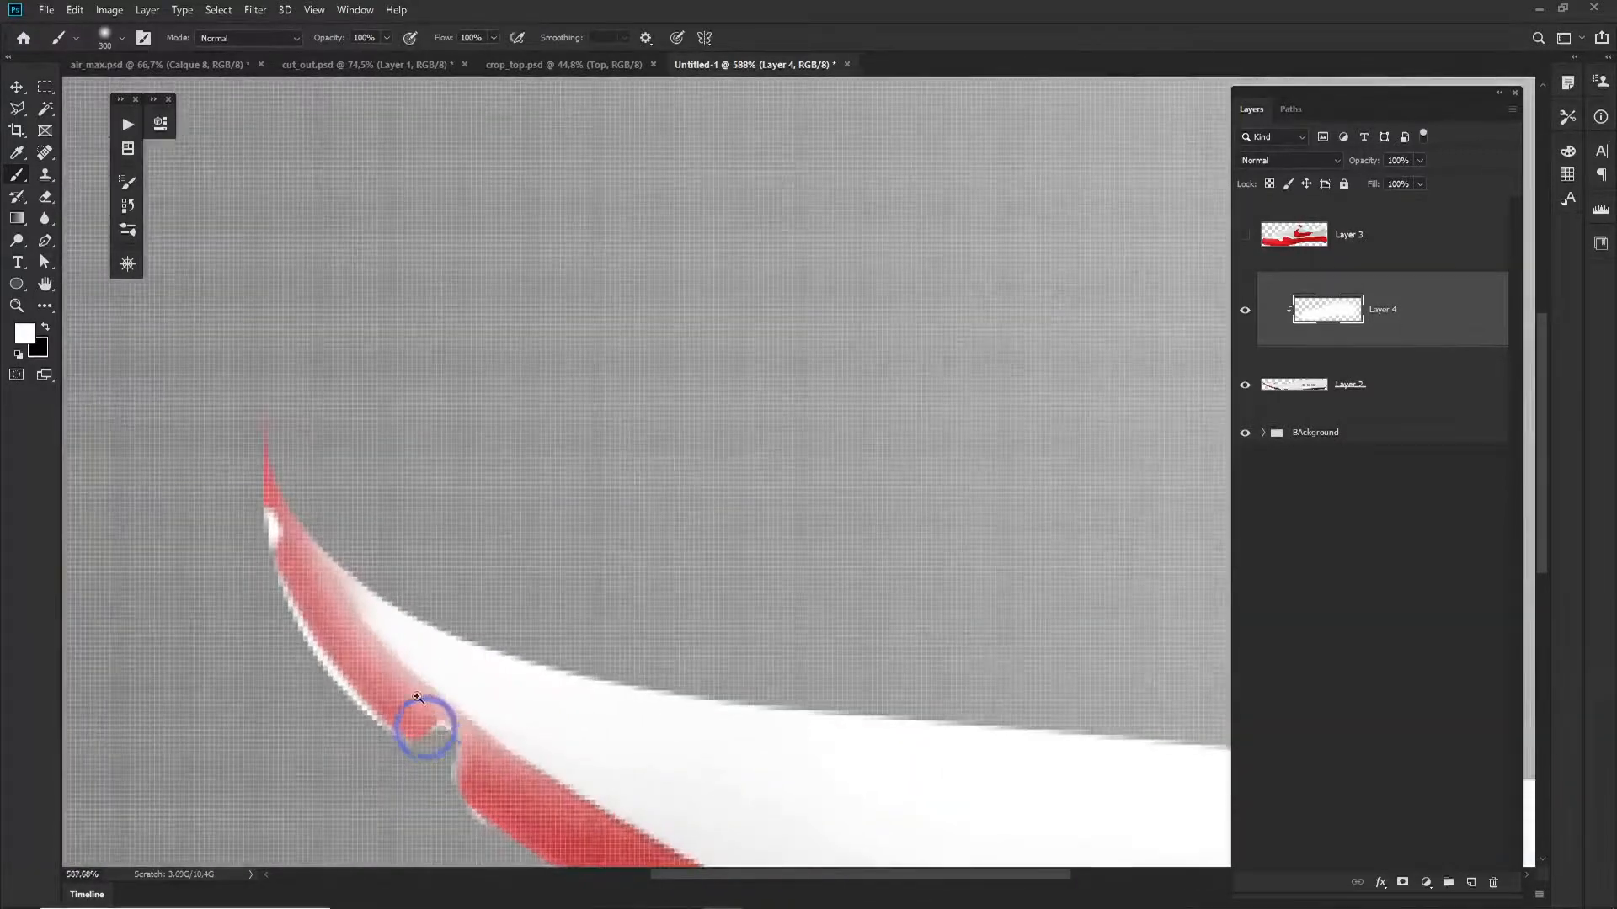
drag(552, 520, 324, 527)
drag(430, 523, 341, 518)
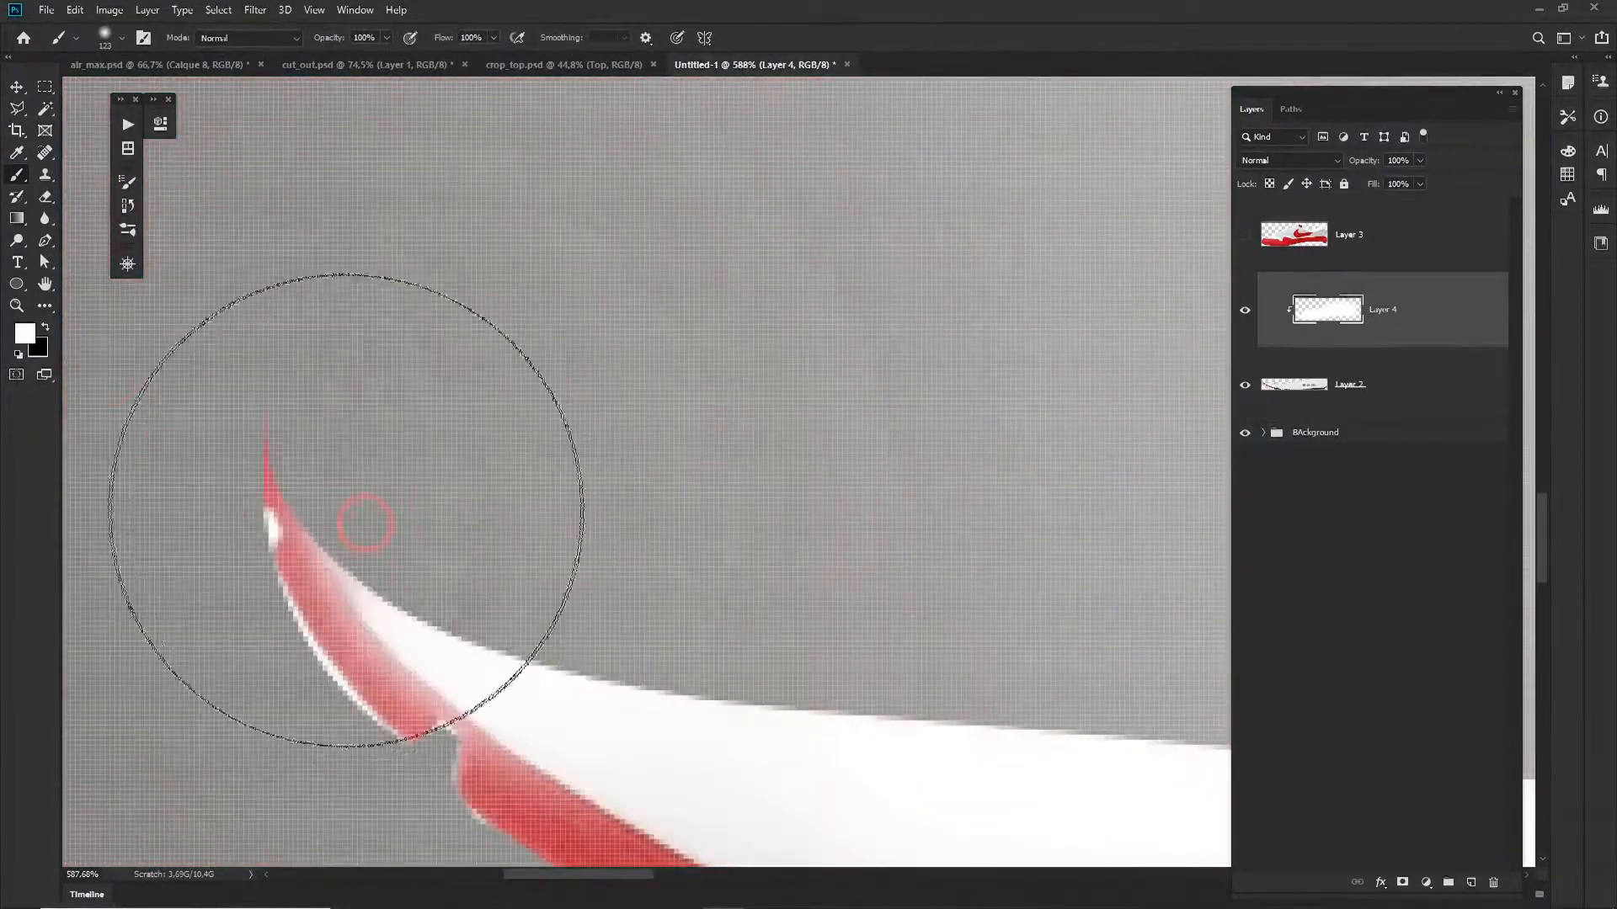
click(45, 204)
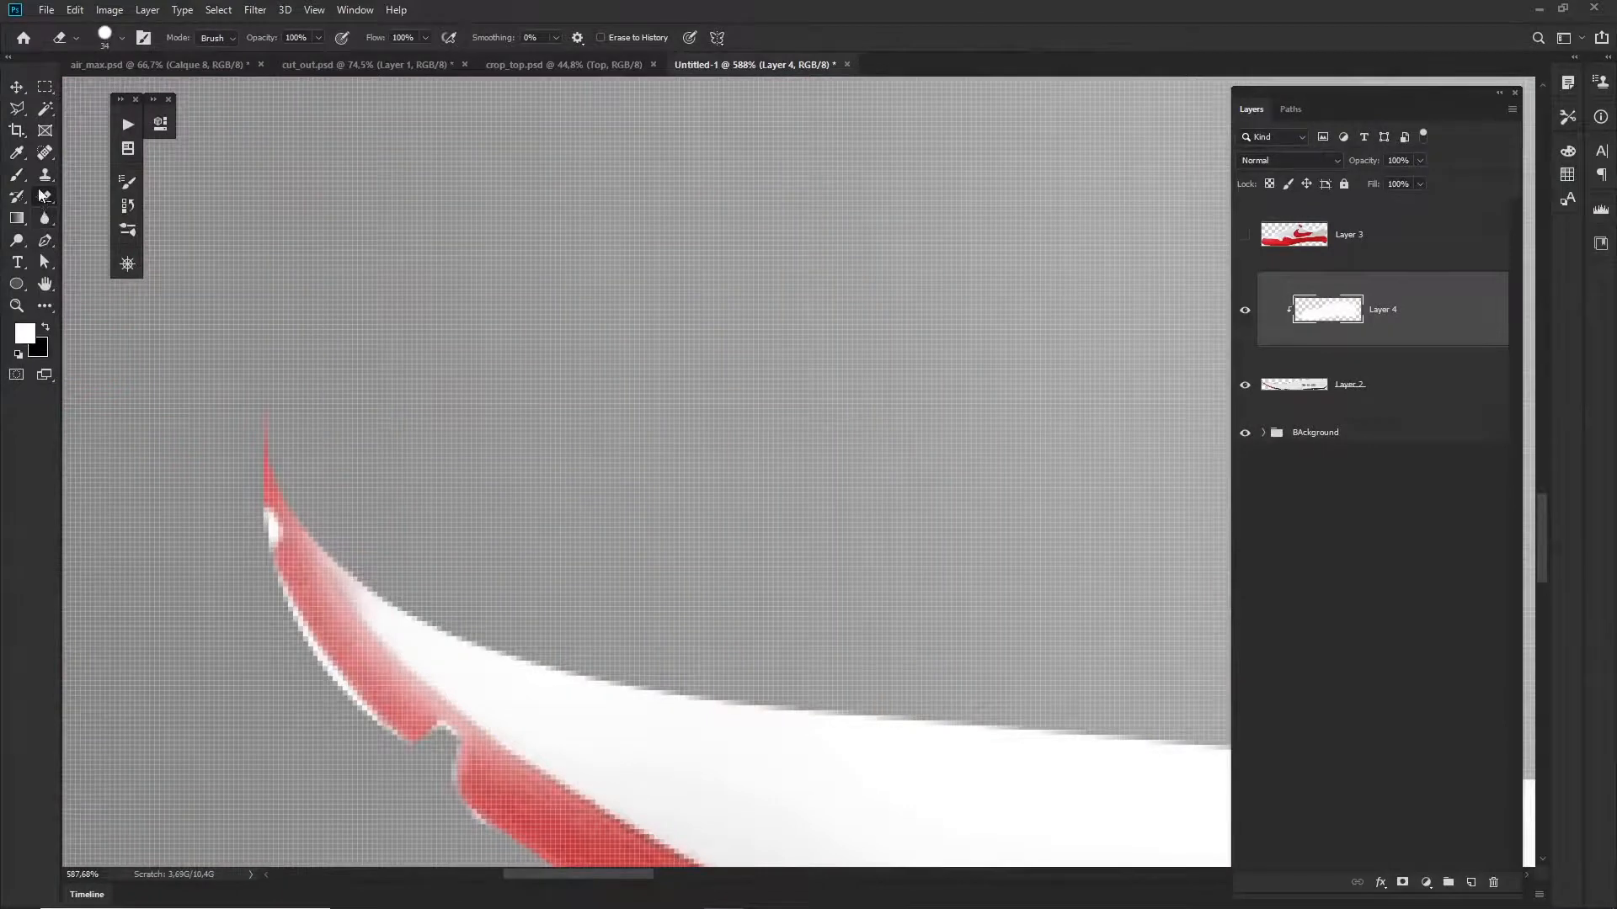
drag(504, 522, 592, 465)
drag(368, 523, 345, 531)
mouse_move(345, 375)
mouse_down()
mouse_move(384, 543)
mouse_move(543, 729)
mouse_up()
key(ctrl+z)
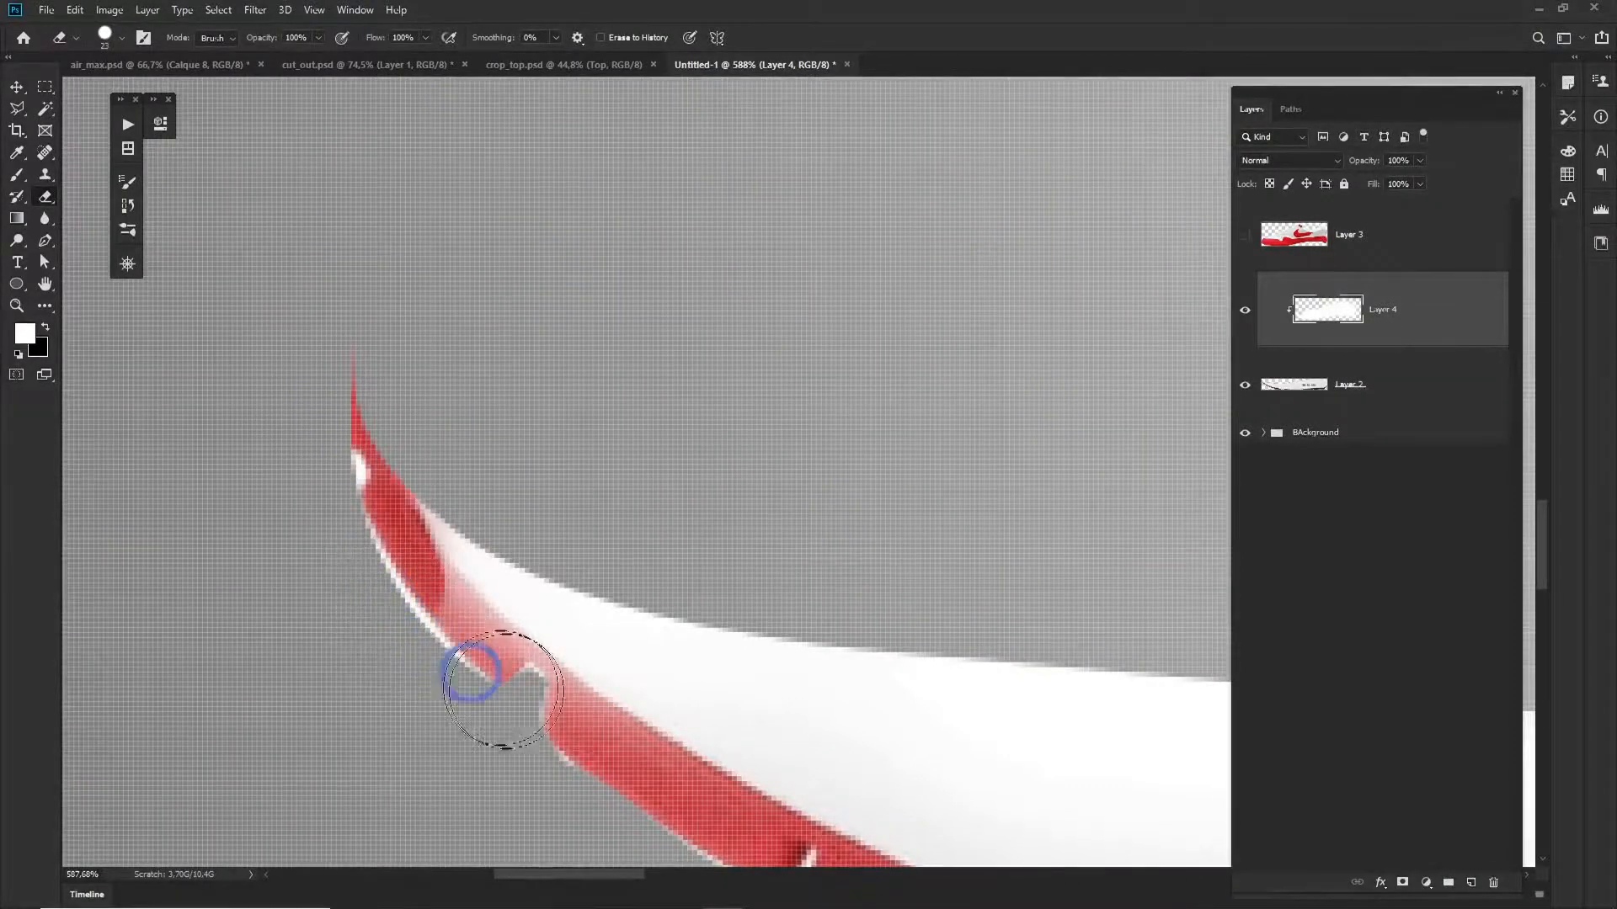
scroll(539, 573, down, 2)
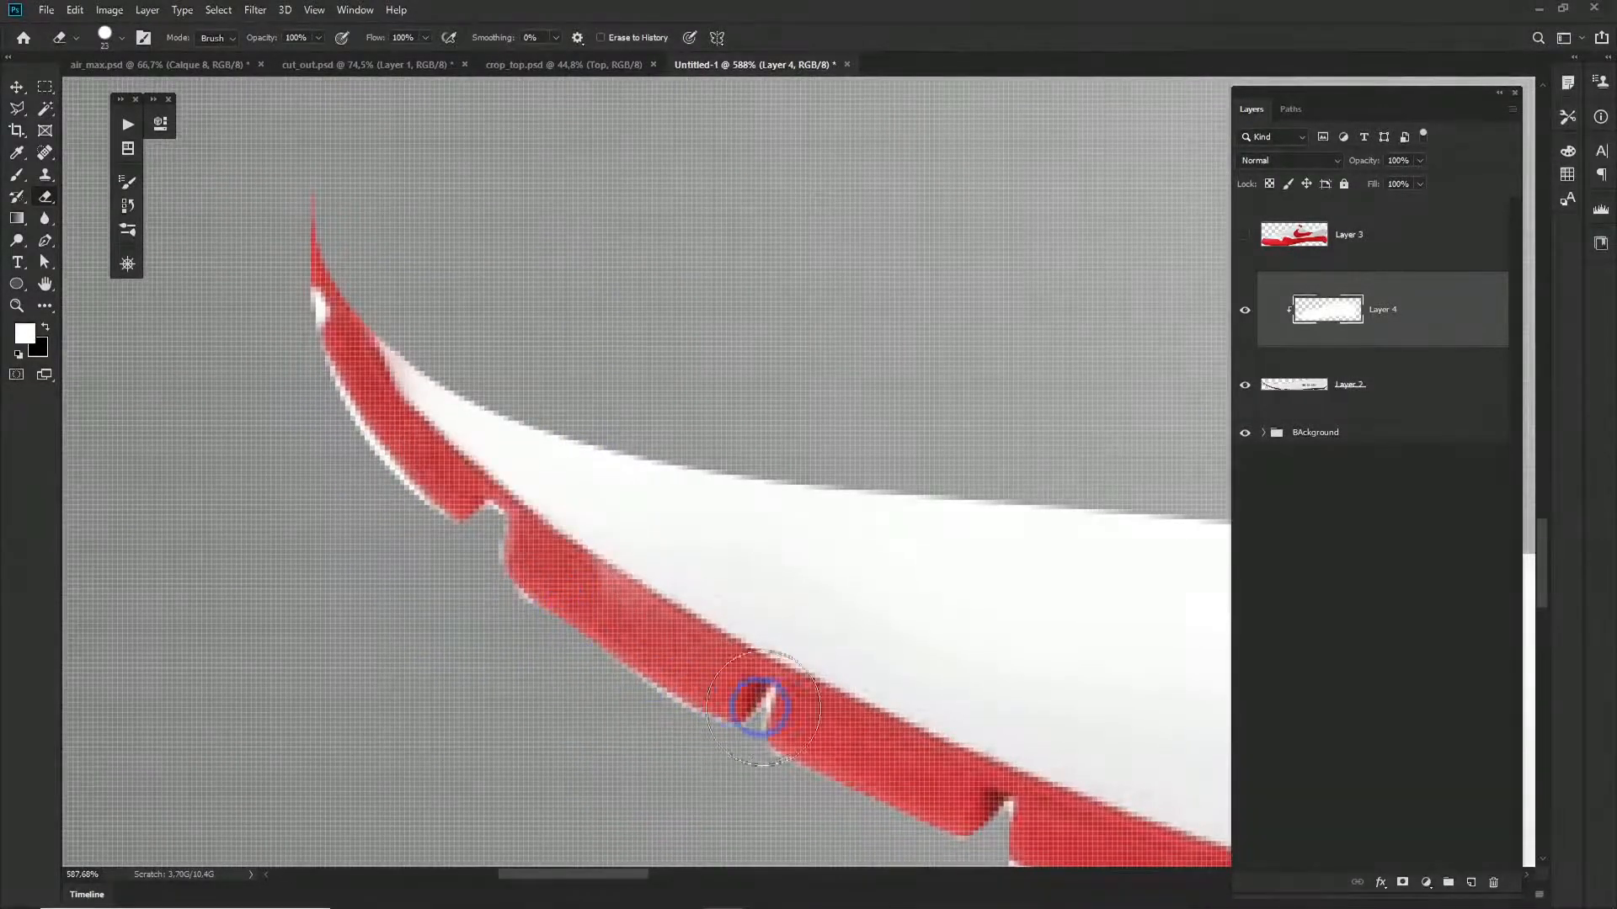
scroll(586, 617, down, 2)
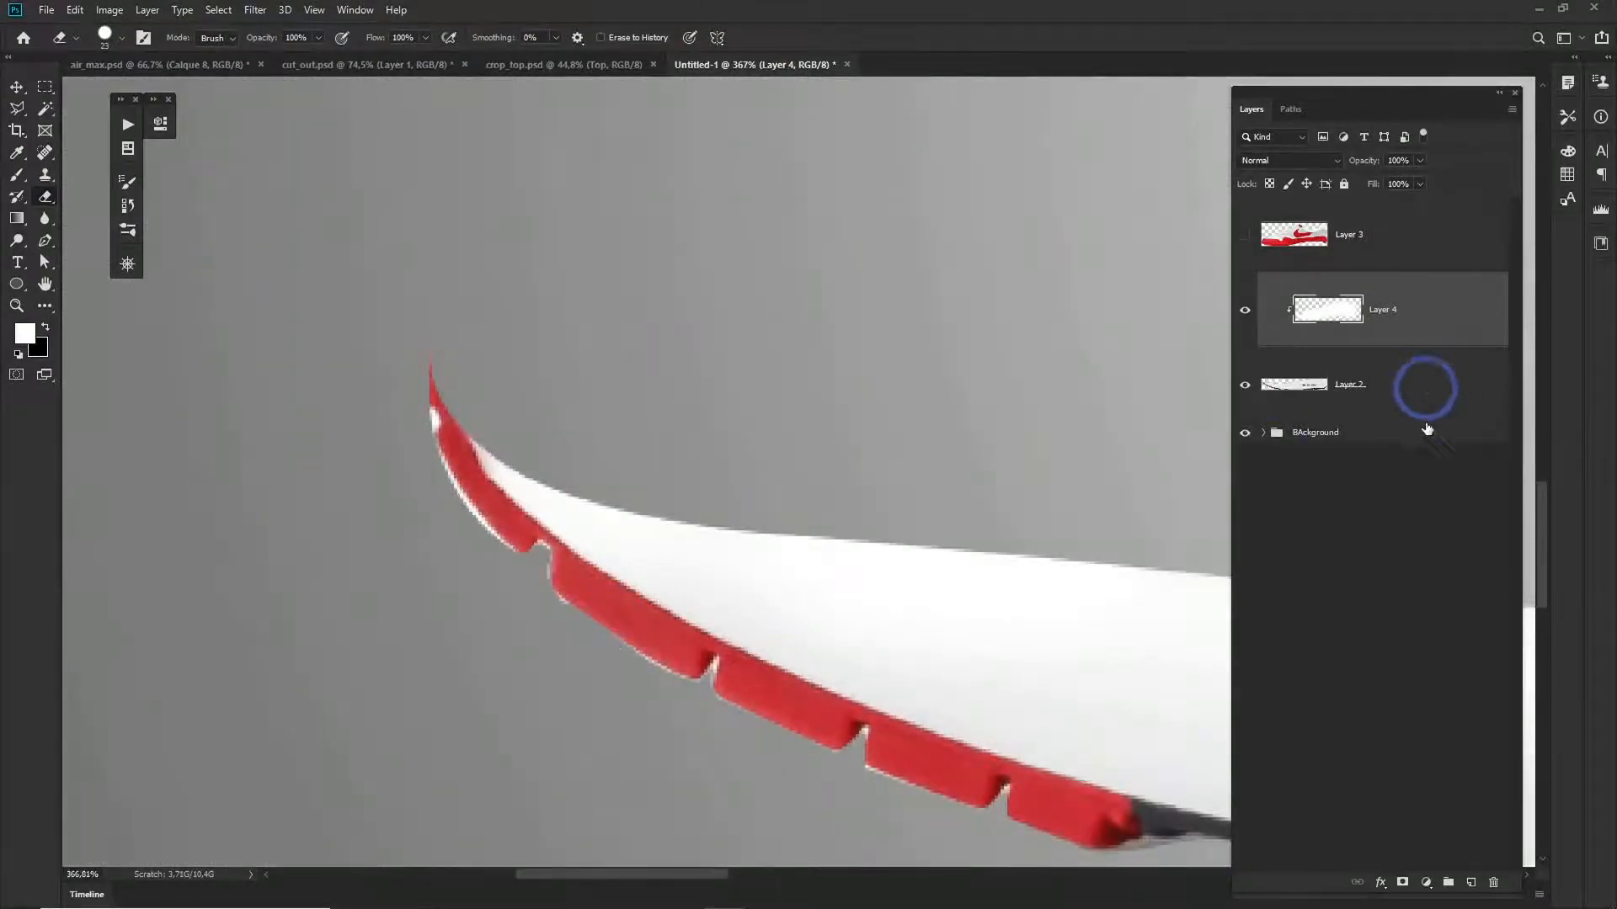
Step: Add another layer clipped to the sole and paint over the toe tread's white fringe with red sampled from the tread
click(1470, 882)
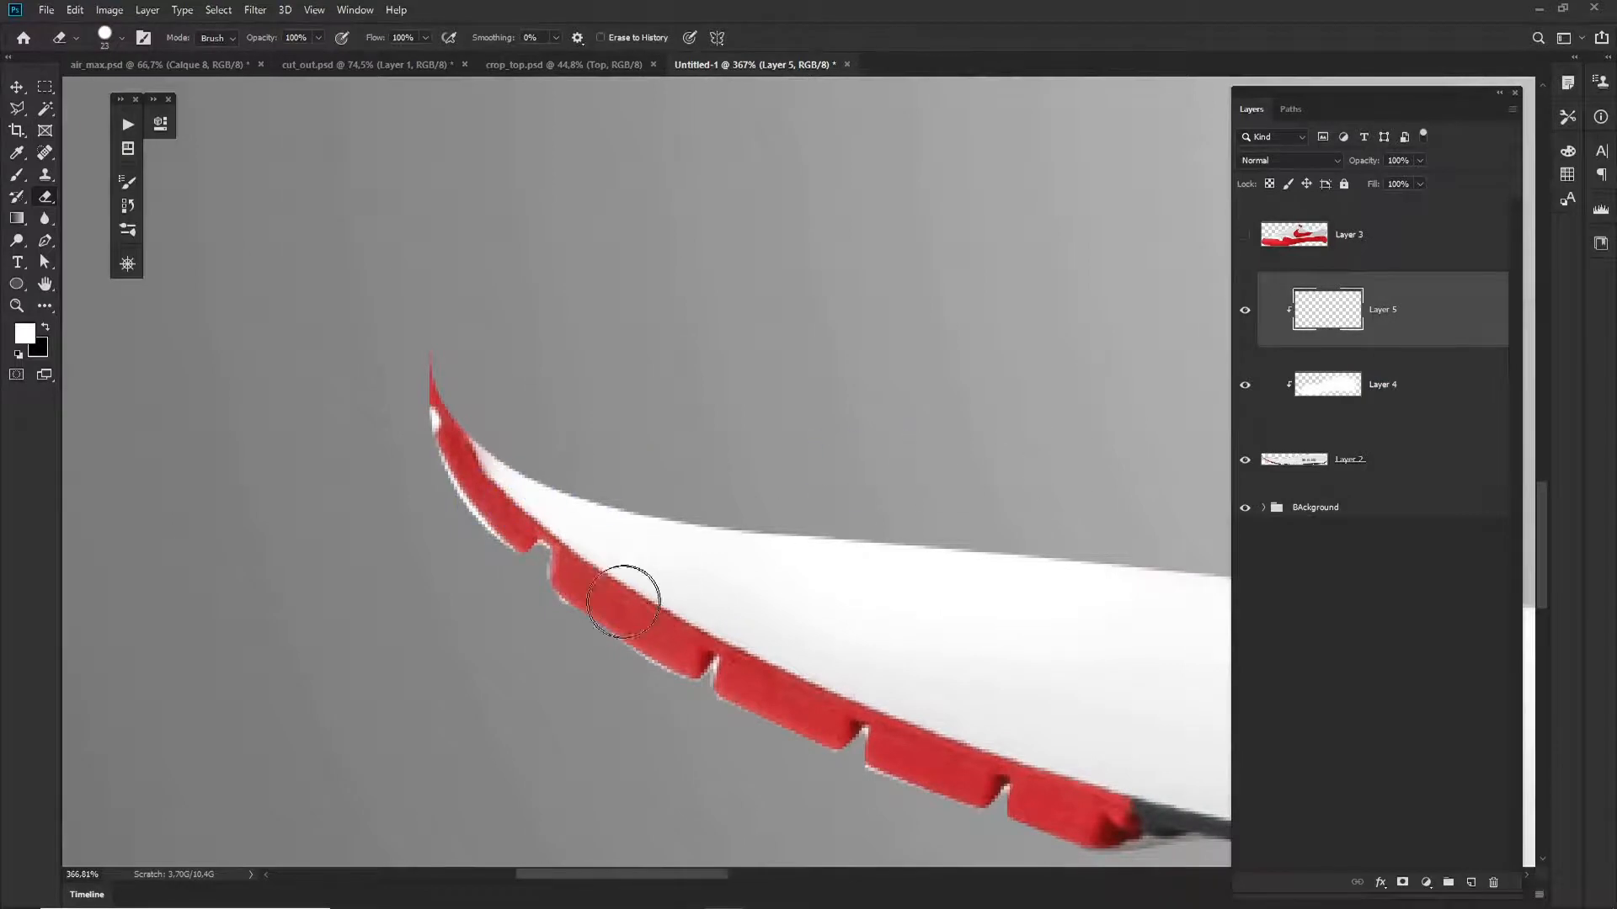
key(i)
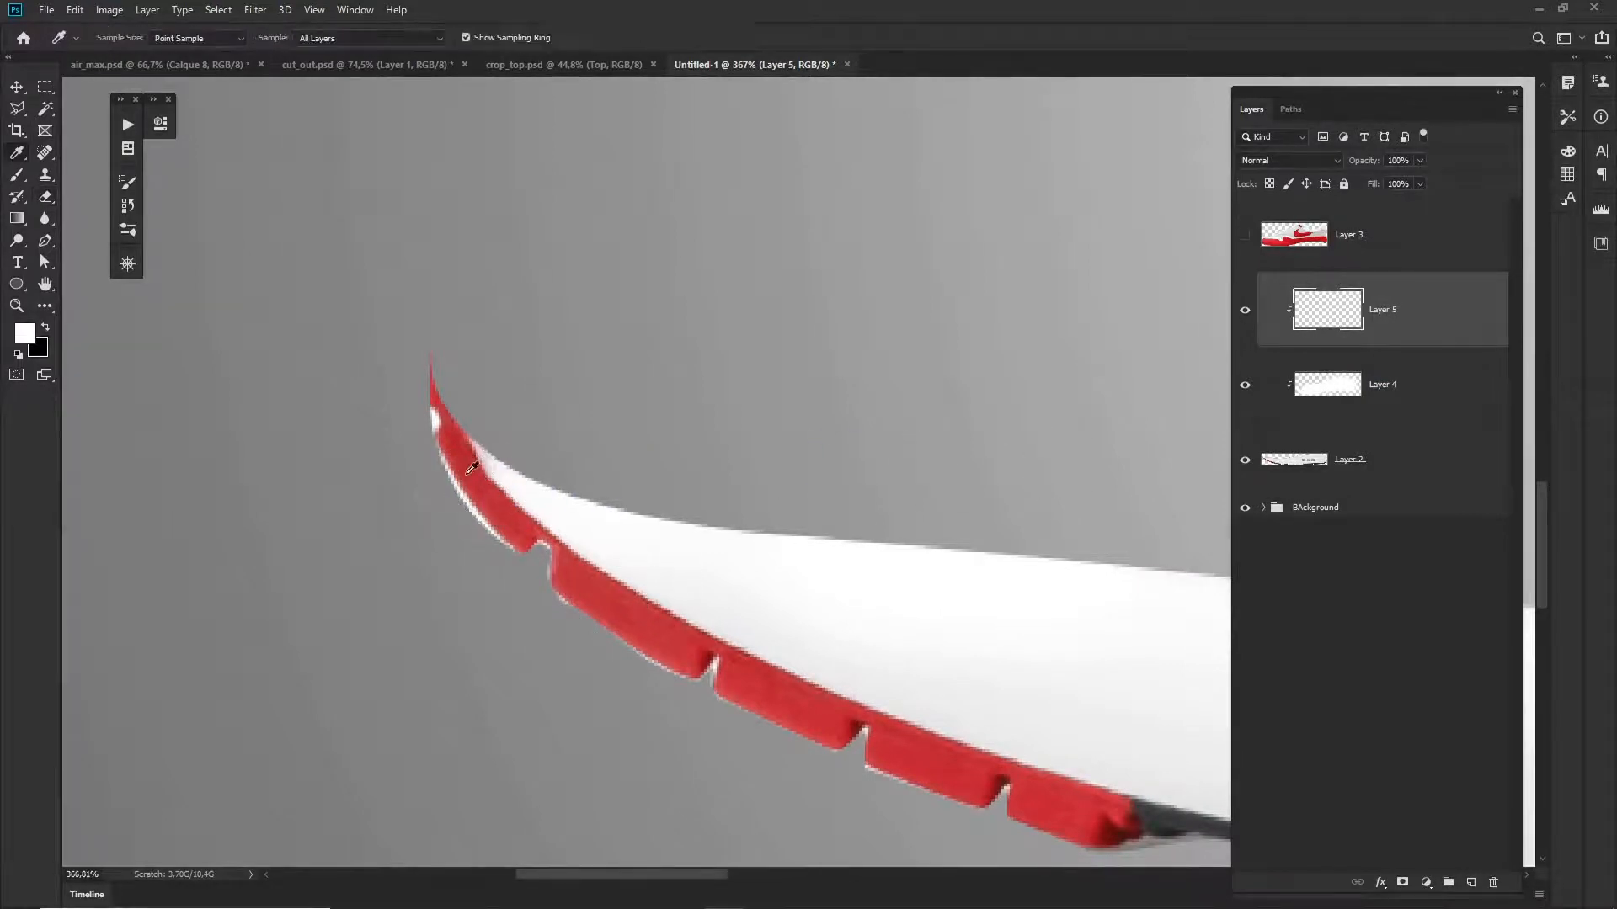
mouse_move(465, 465)
mouse_down()
mouse_move(418, 438)
mouse_move(291, 455)
mouse_up()
key(b)
mouse_move(404, 427)
mouse_down()
mouse_move(390, 422)
mouse_move(408, 502)
mouse_move(452, 524)
mouse_move(469, 567)
mouse_up()
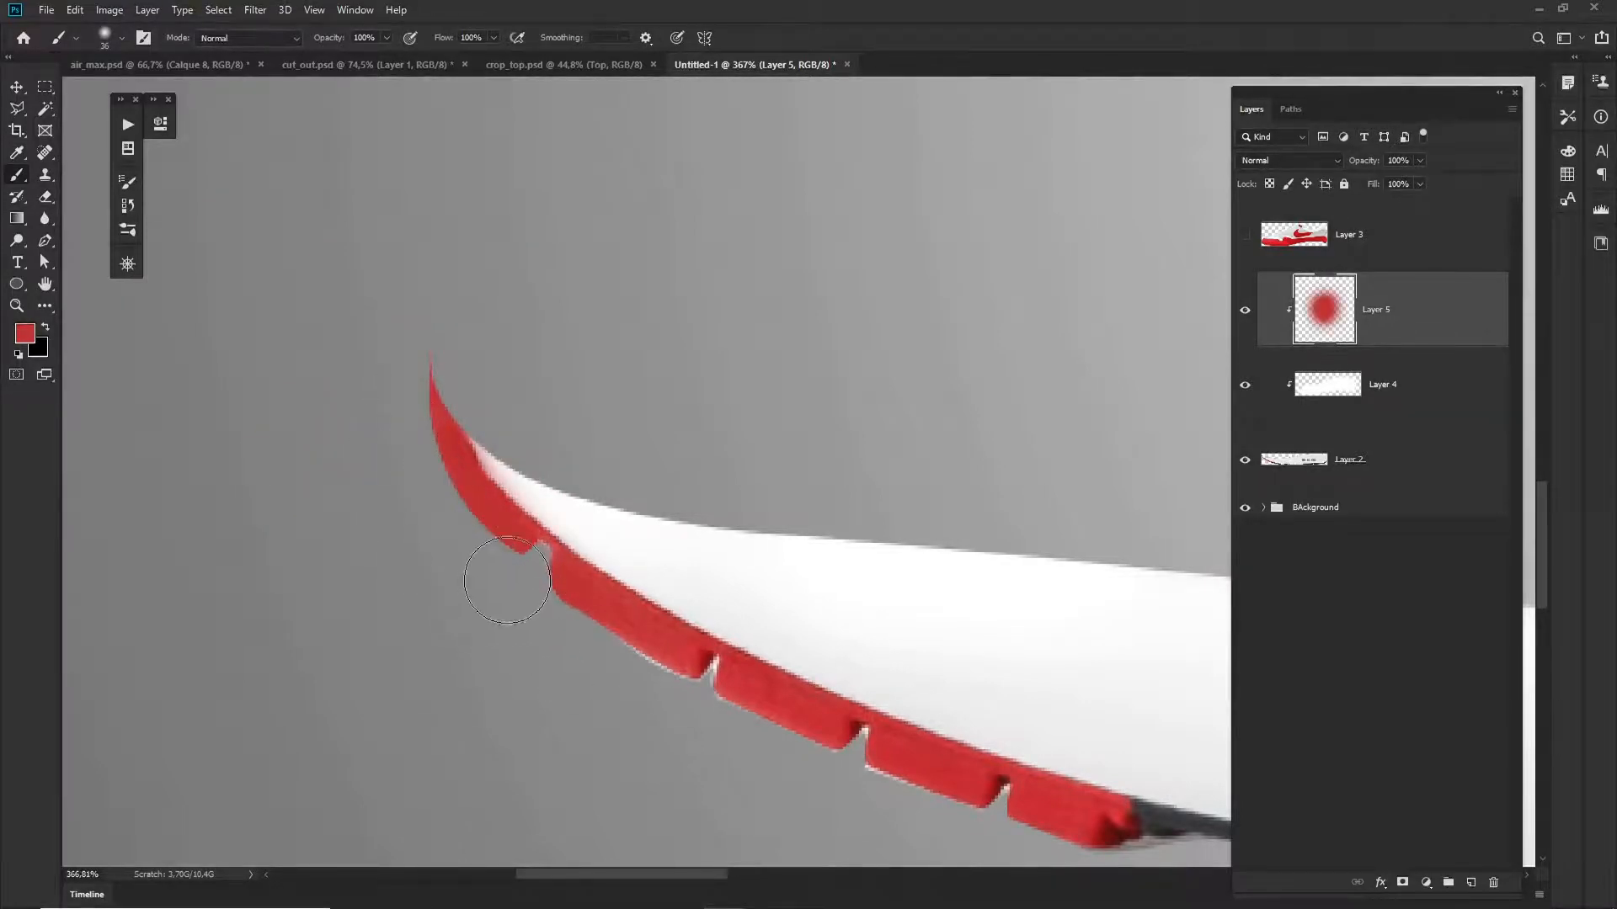
mouse_move(648, 687)
mouse_down()
mouse_move(857, 792)
mouse_move(842, 769)
mouse_move(957, 830)
mouse_move(982, 816)
mouse_move(960, 821)
mouse_up()
mouse_move(899, 760)
mouse_down()
mouse_move(909, 769)
mouse_move(884, 769)
mouse_move(968, 782)
mouse_up()
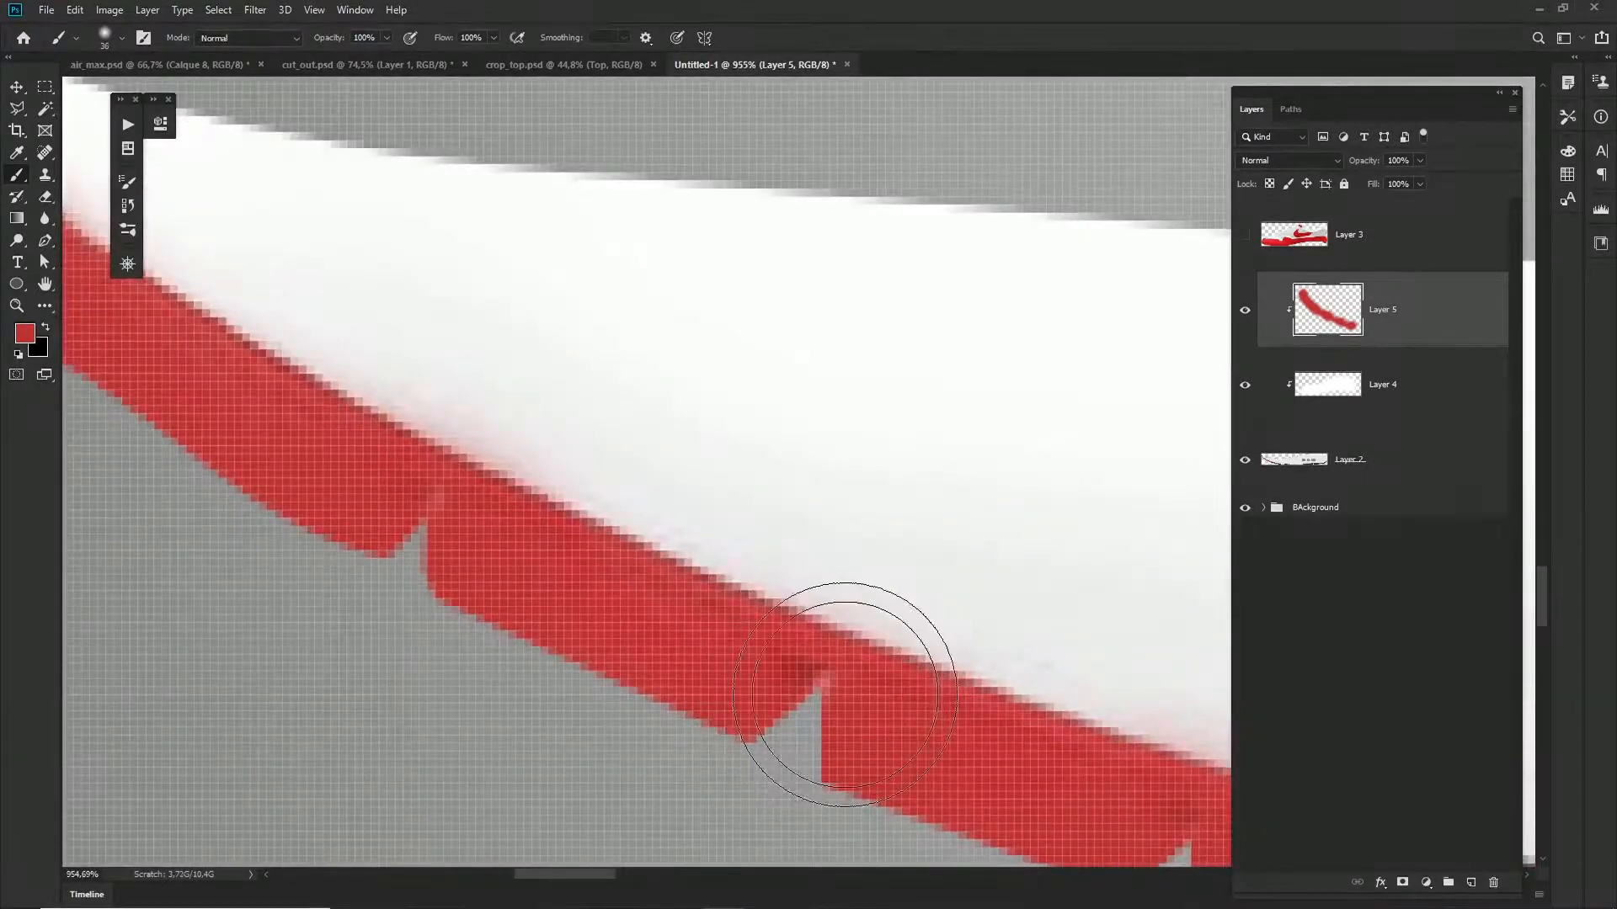
Step: Erase the red paint over the toe tread's notches to bring back their dark and light details
key(e)
mouse_move(851, 692)
mouse_down()
mouse_move(814, 695)
mouse_move(842, 726)
mouse_move(826, 722)
mouse_up()
drag(925, 687, 626, 518)
drag(871, 671, 883, 679)
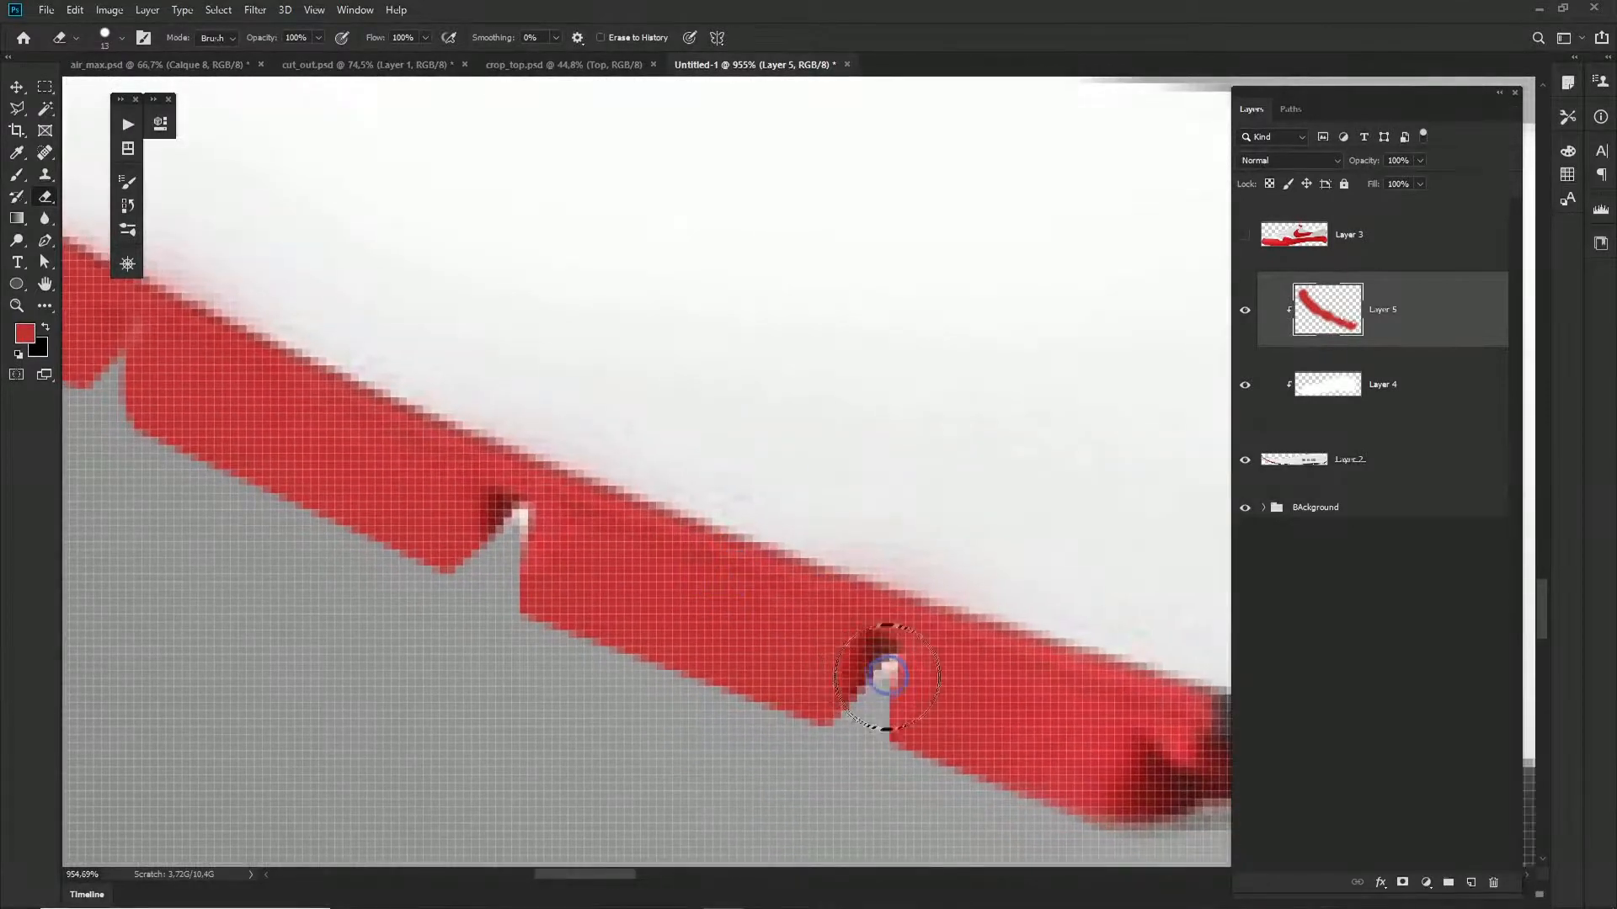
drag(730, 730, 618, 741)
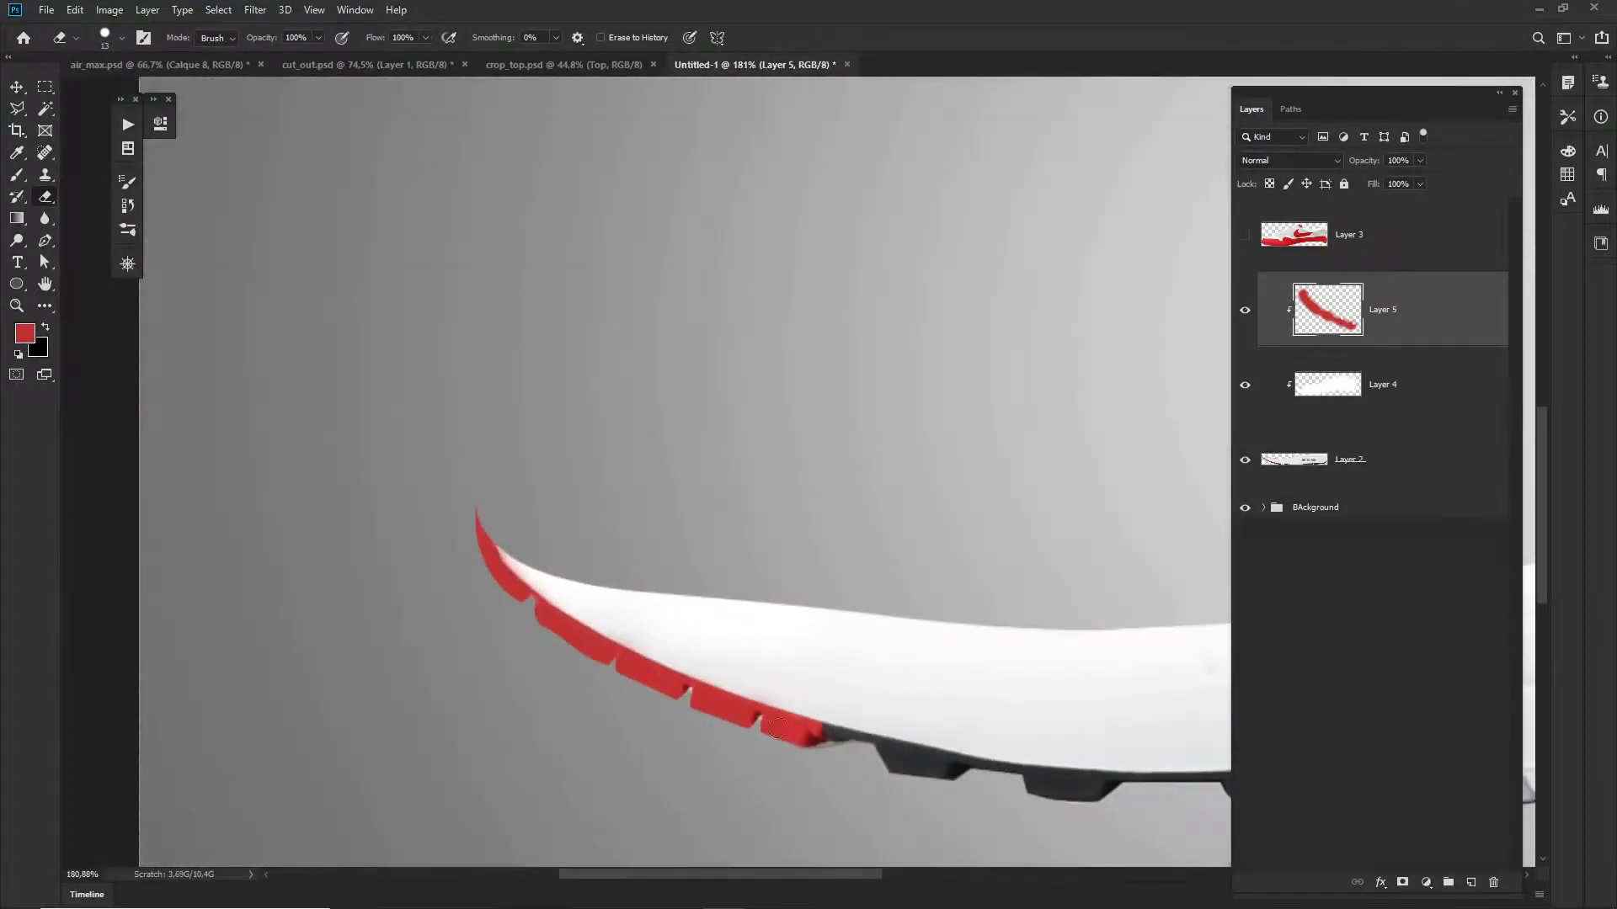
Step: Group the sole layer together with its two clipped paint layers, Layer 4 and Layer 5
mouse_move(607, 647)
mouse_down()
mouse_move(671, 688)
mouse_move(615, 690)
mouse_move(425, 542)
mouse_move(418, 661)
mouse_move(607, 713)
mouse_move(548, 671)
mouse_up()
drag(746, 744, 686, 742)
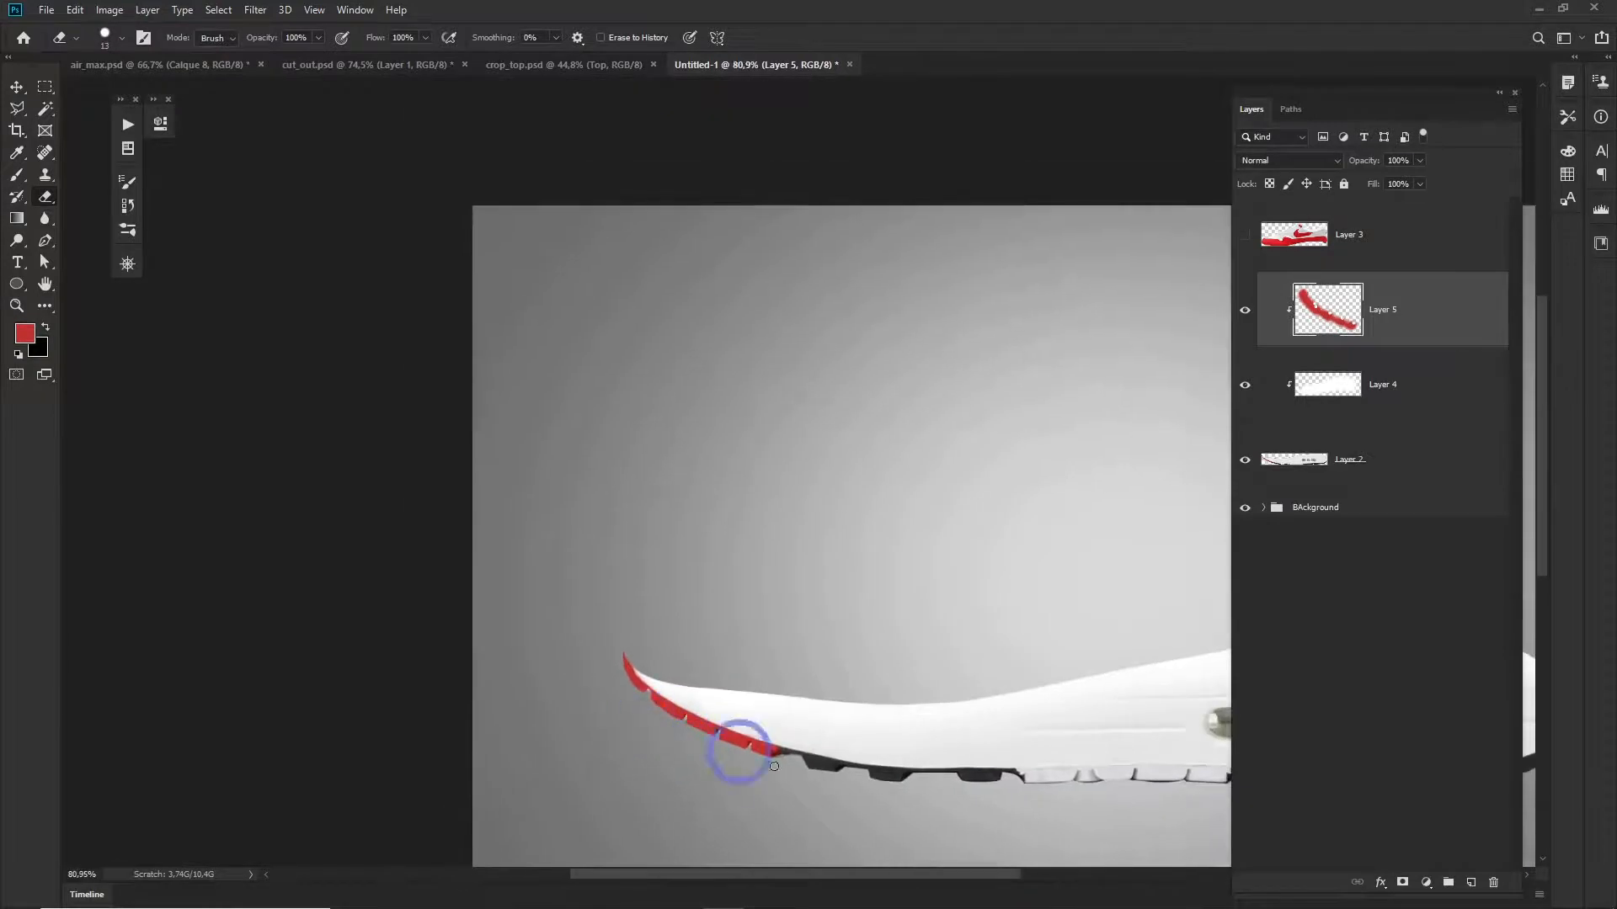
scroll(774, 766, right, 4)
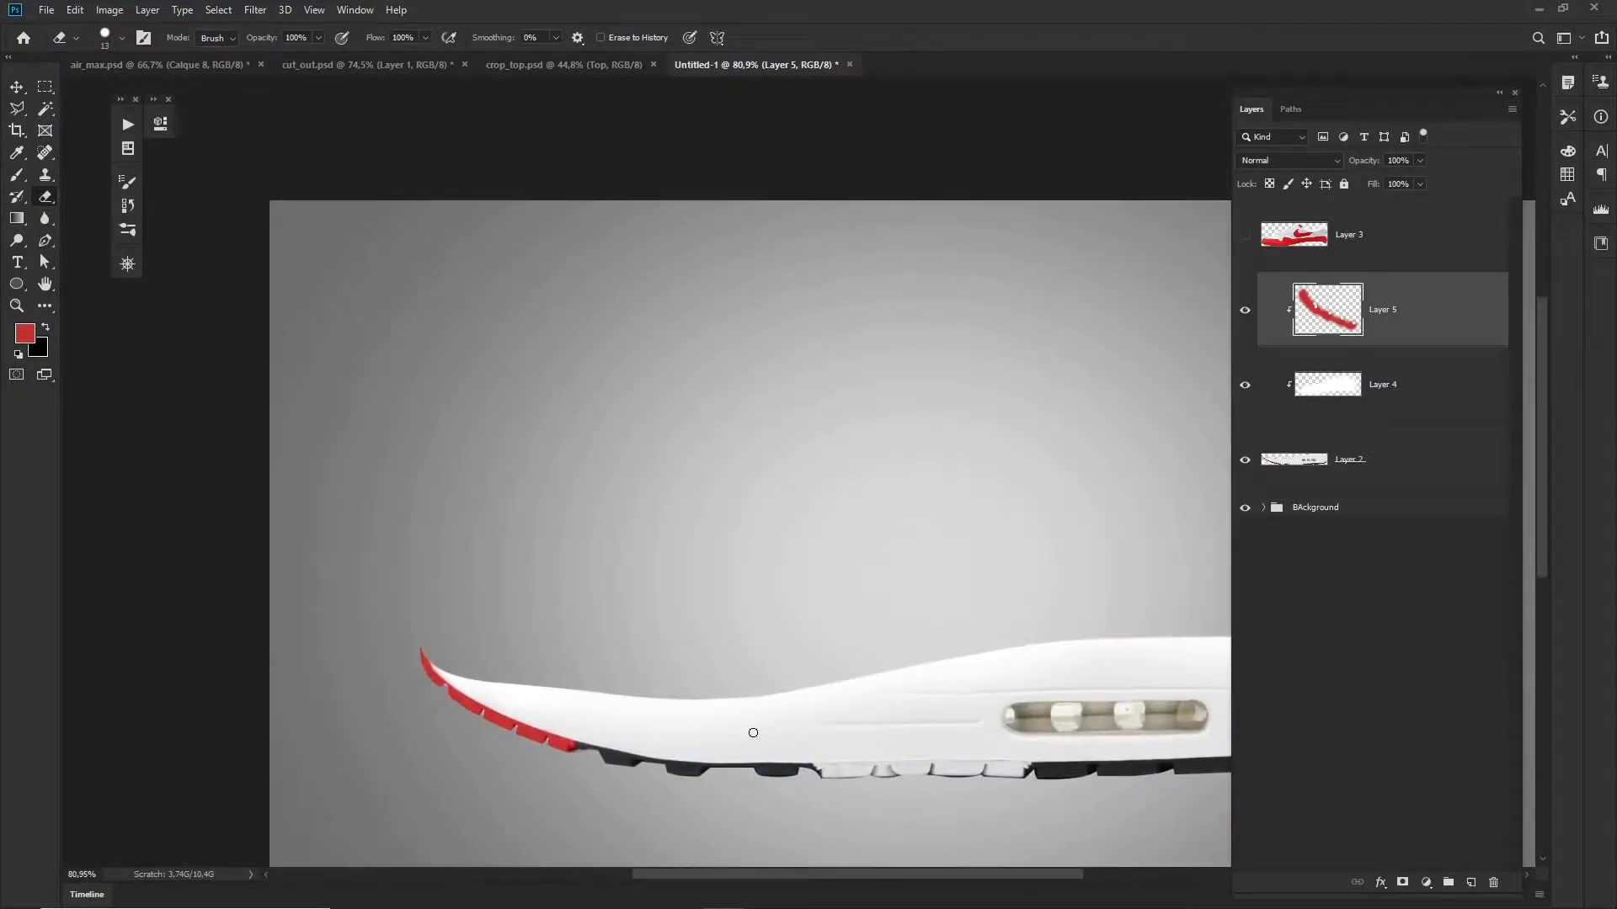
drag(780, 585, 664, 578)
mouse_move(721, 719)
mouse_down()
mouse_move(673, 692)
mouse_move(558, 729)
mouse_up()
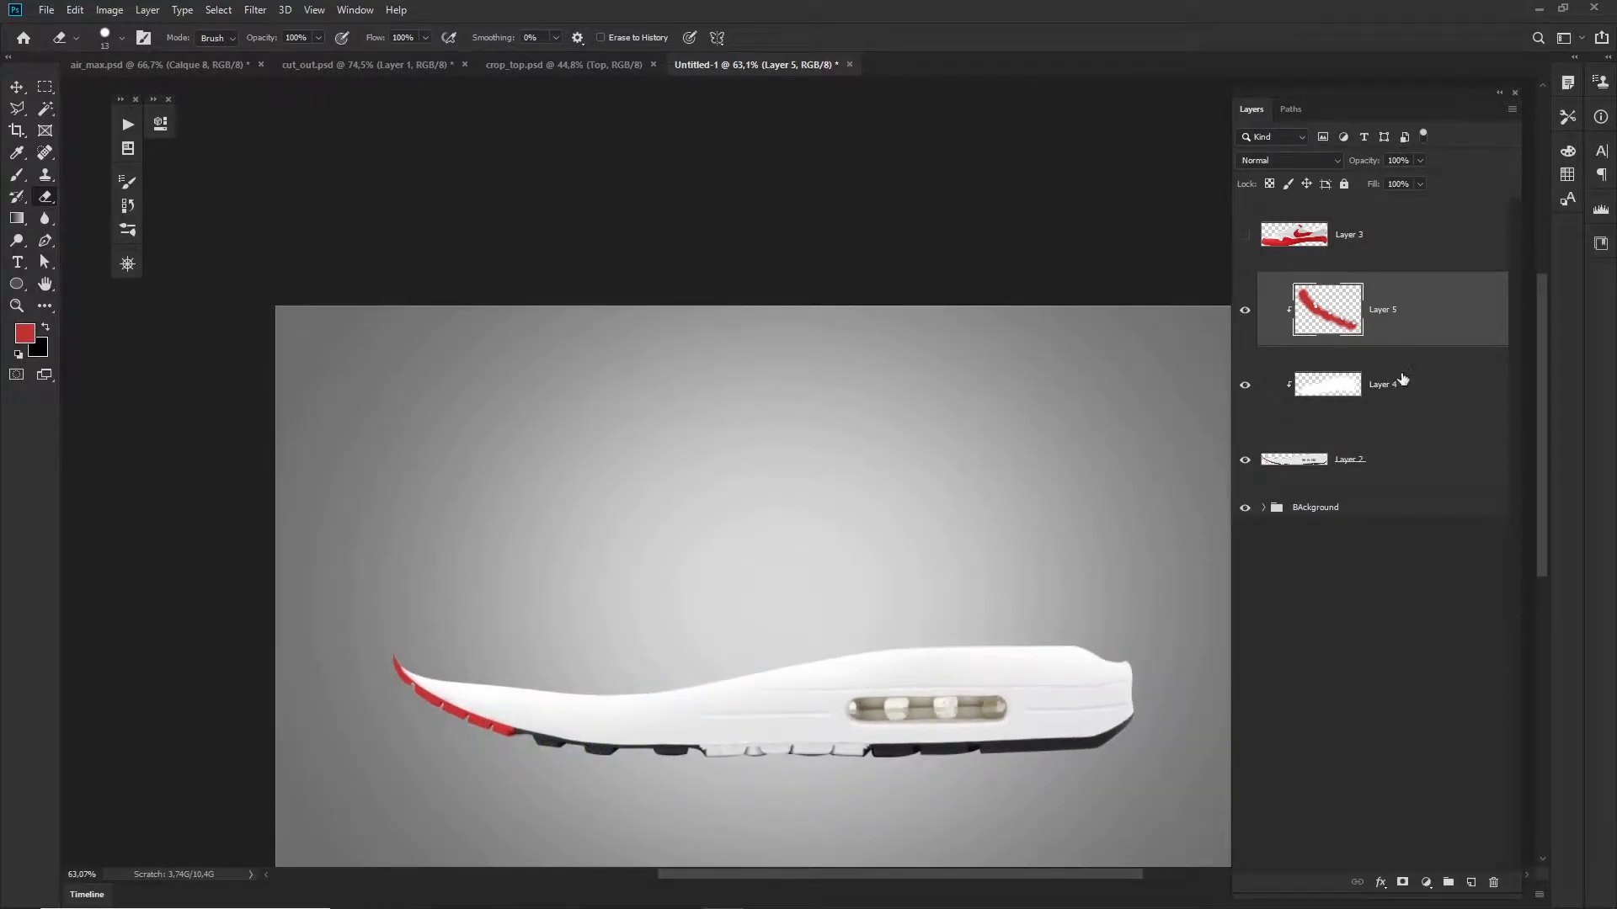
shift+click(1395, 460)
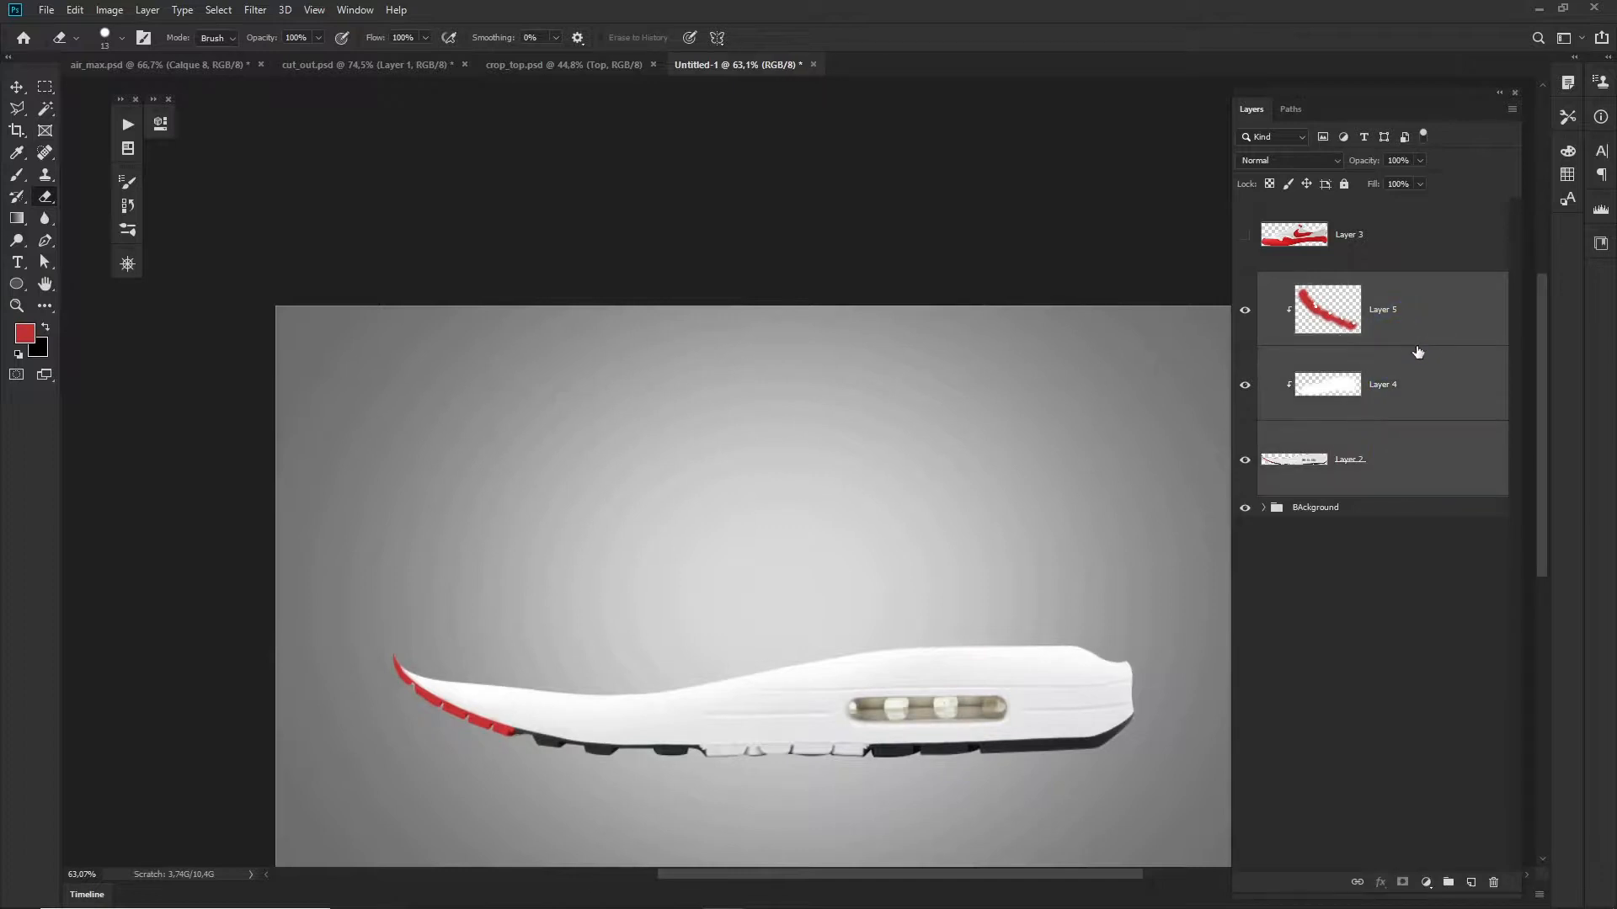
key(ctrl+g)
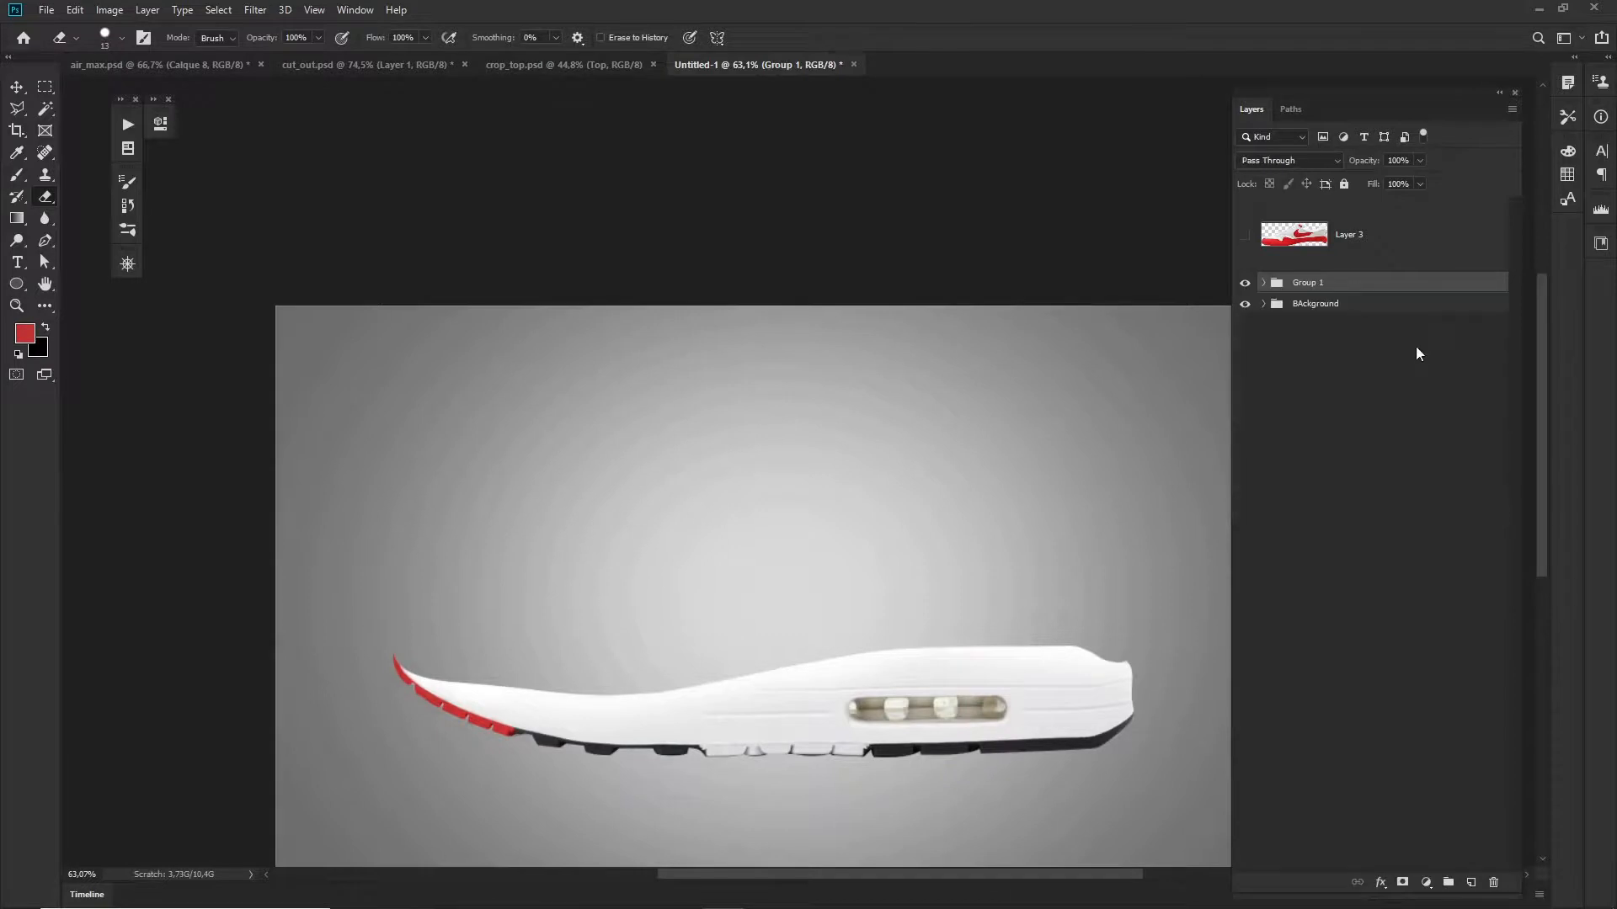
Step: Rename the sole's new layer group as Bot
double_click(1301, 284)
text(Bor)
key(Return)
double_click(1317, 285)
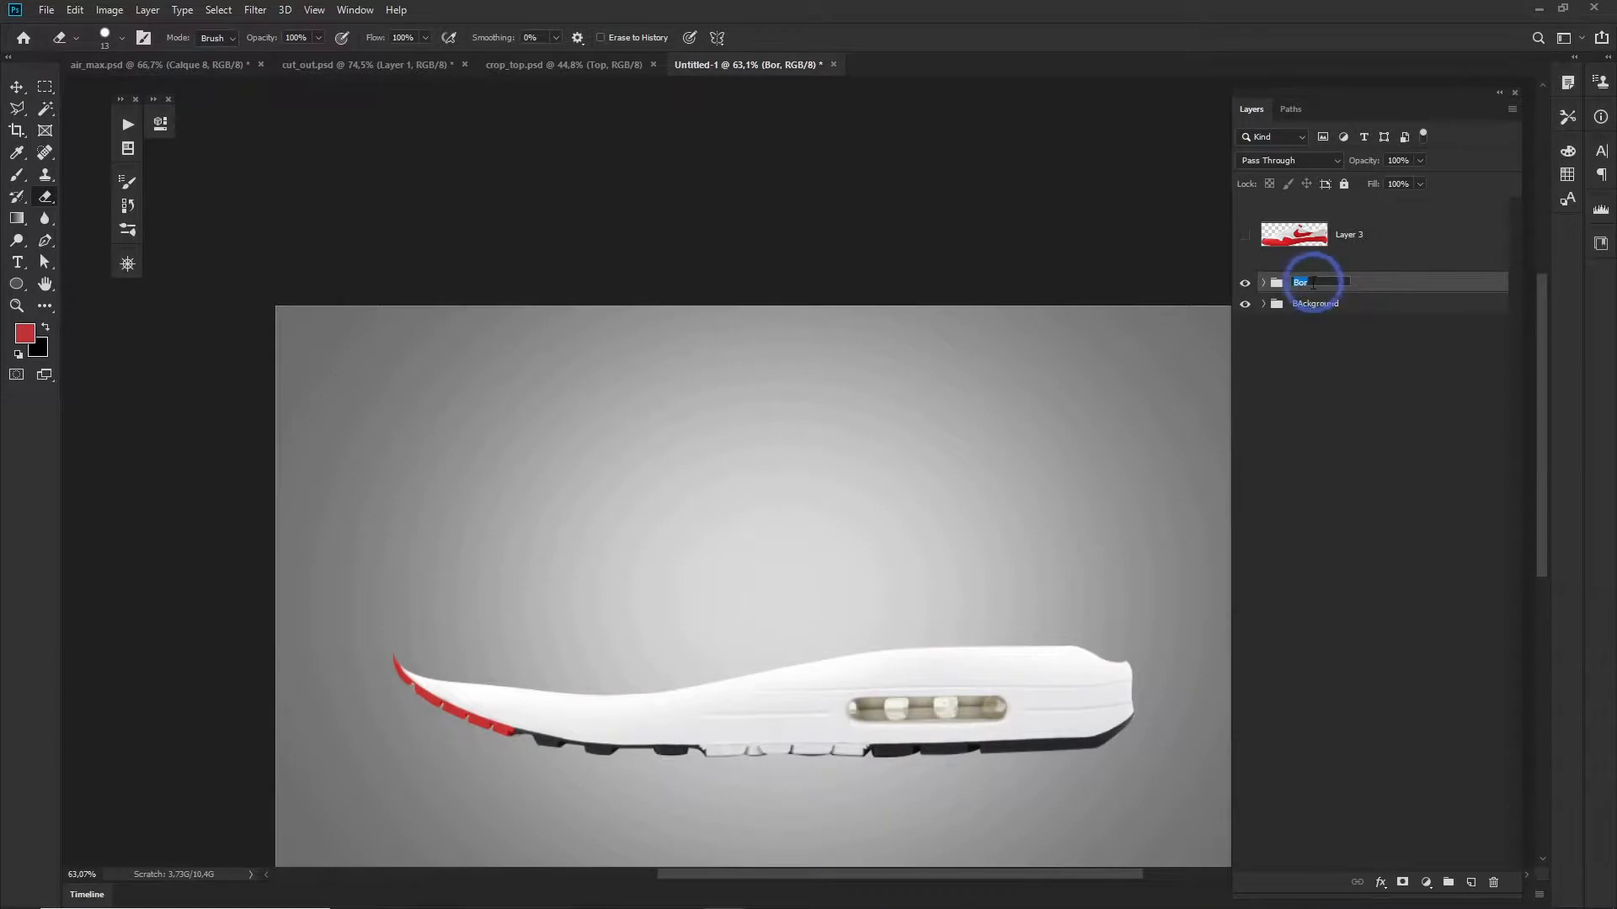
text(Bot)
Step: Show the shoe's upper on Layer 3 again and add a new layer clipped to it
click(1247, 238)
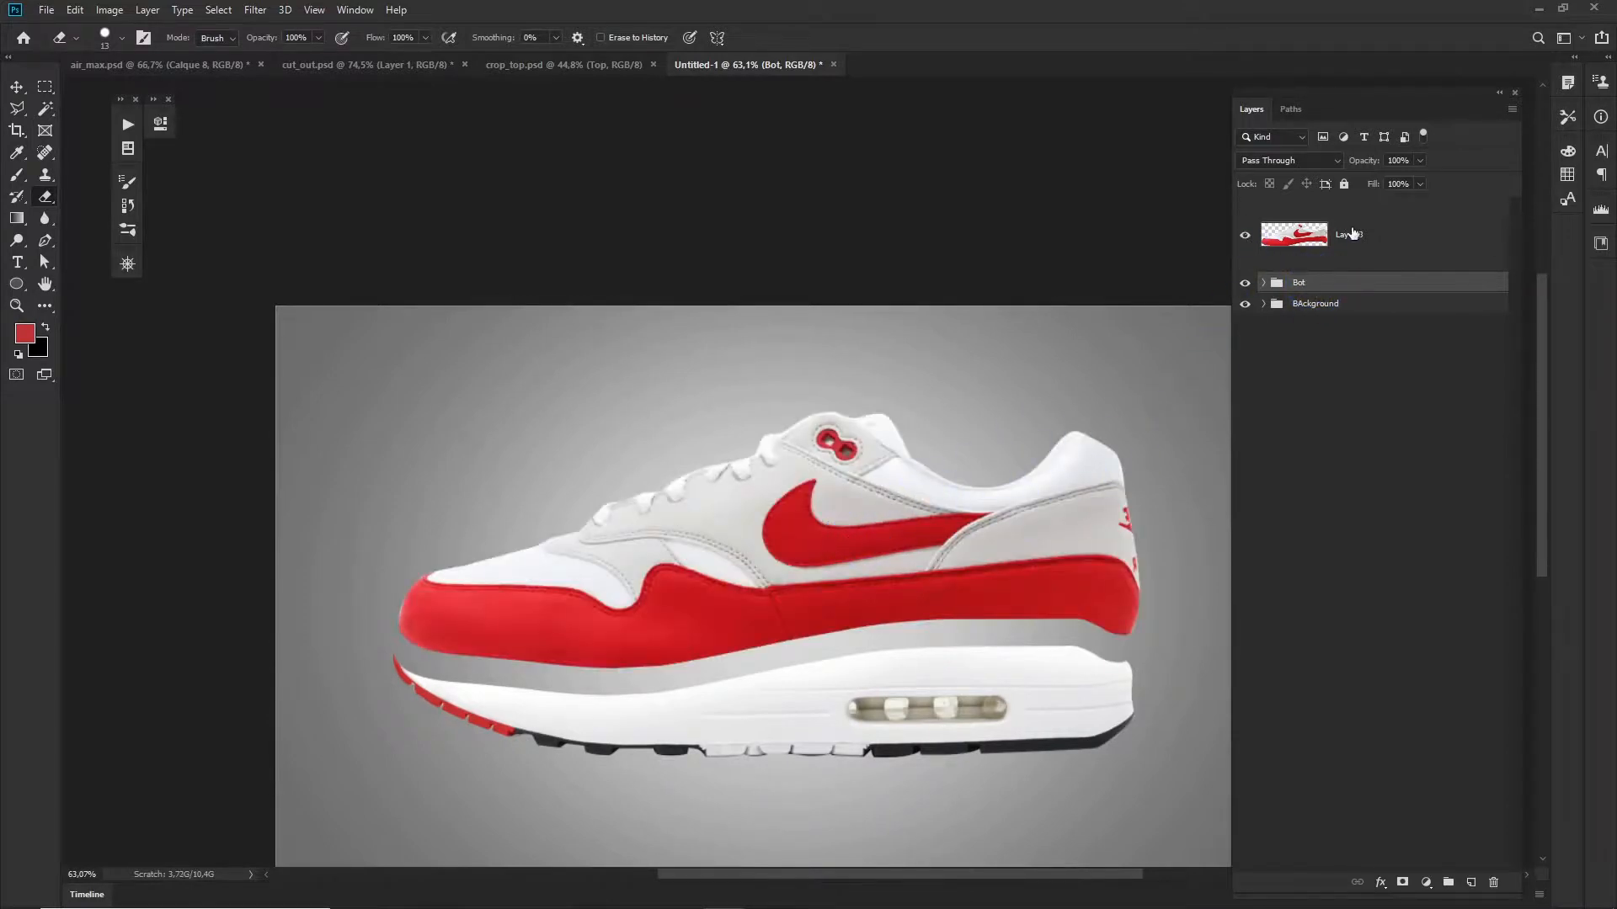
key(alt+bracketright)
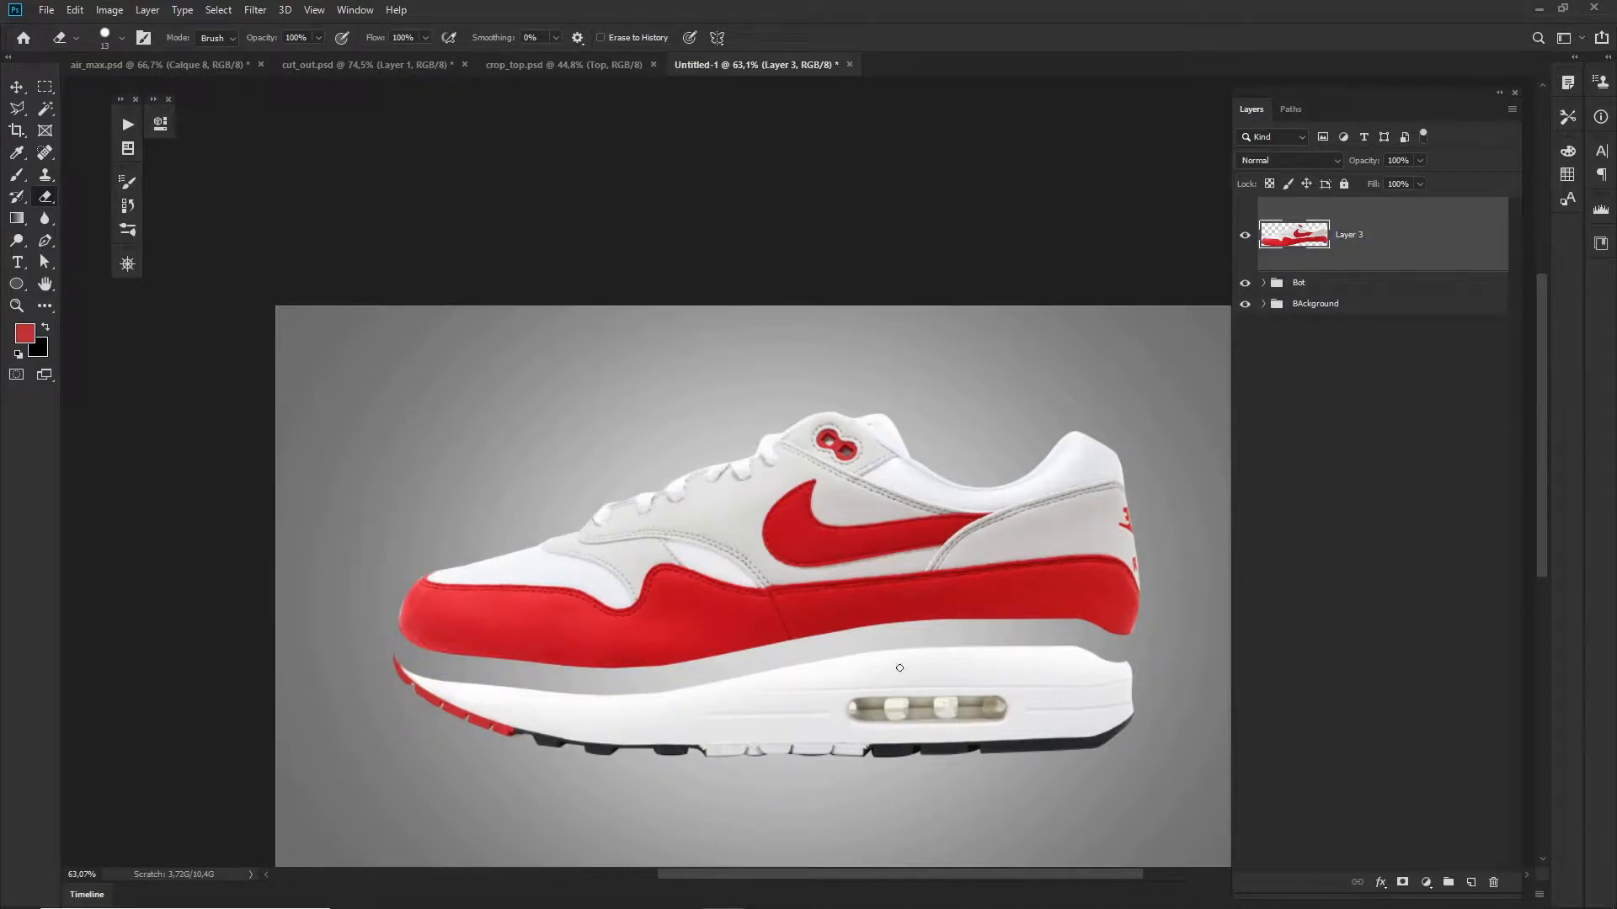
drag(429, 621, 512, 663)
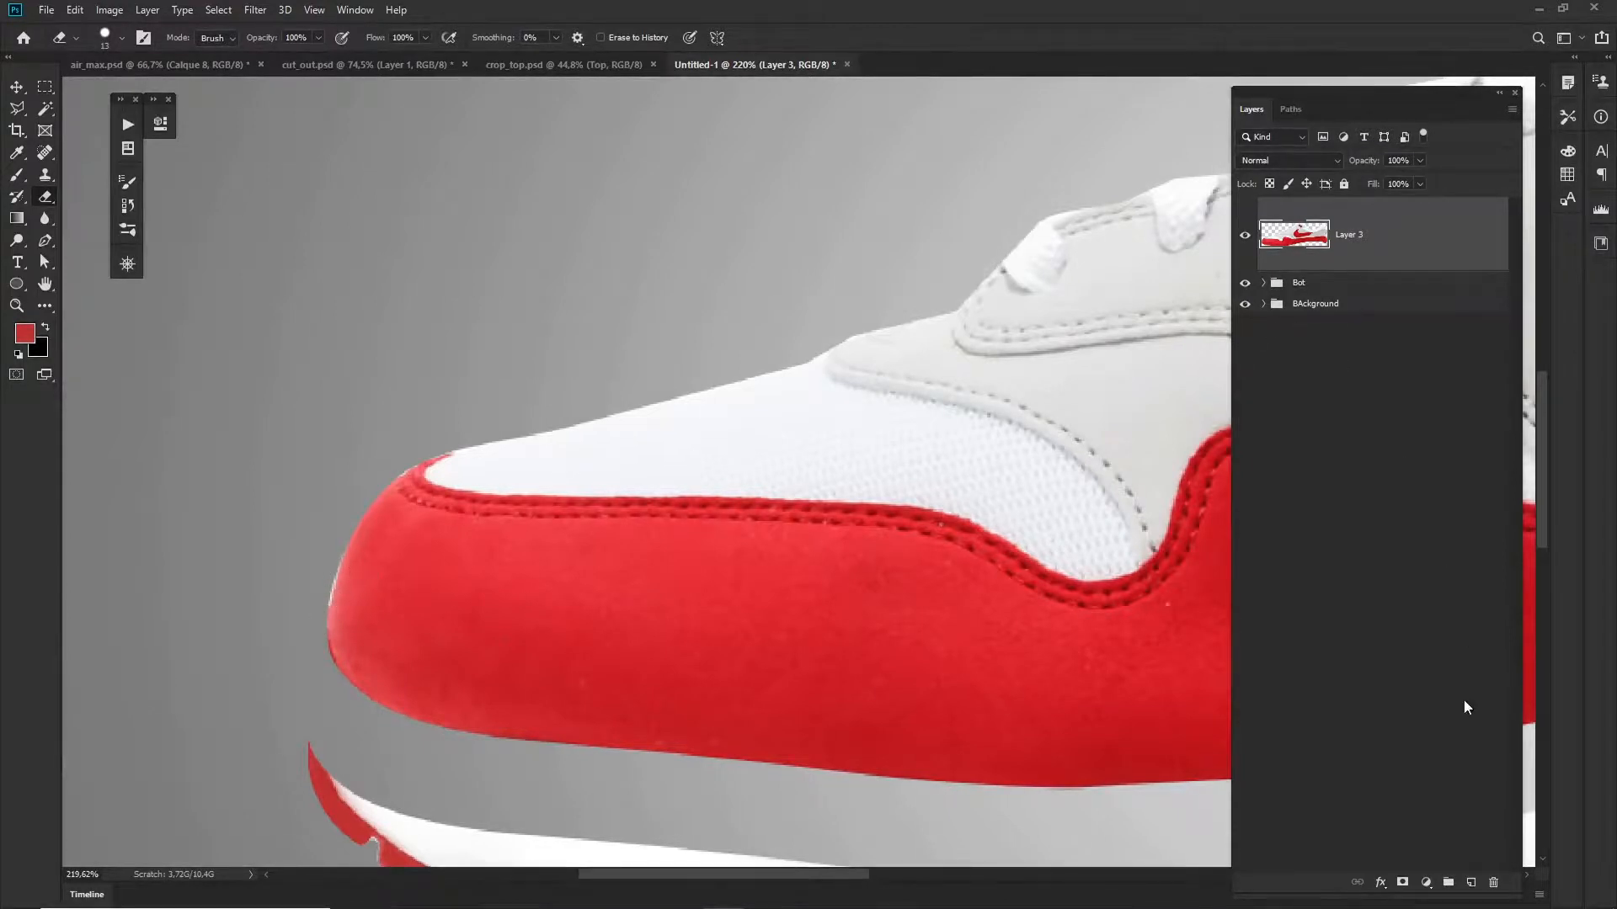
click(1471, 884)
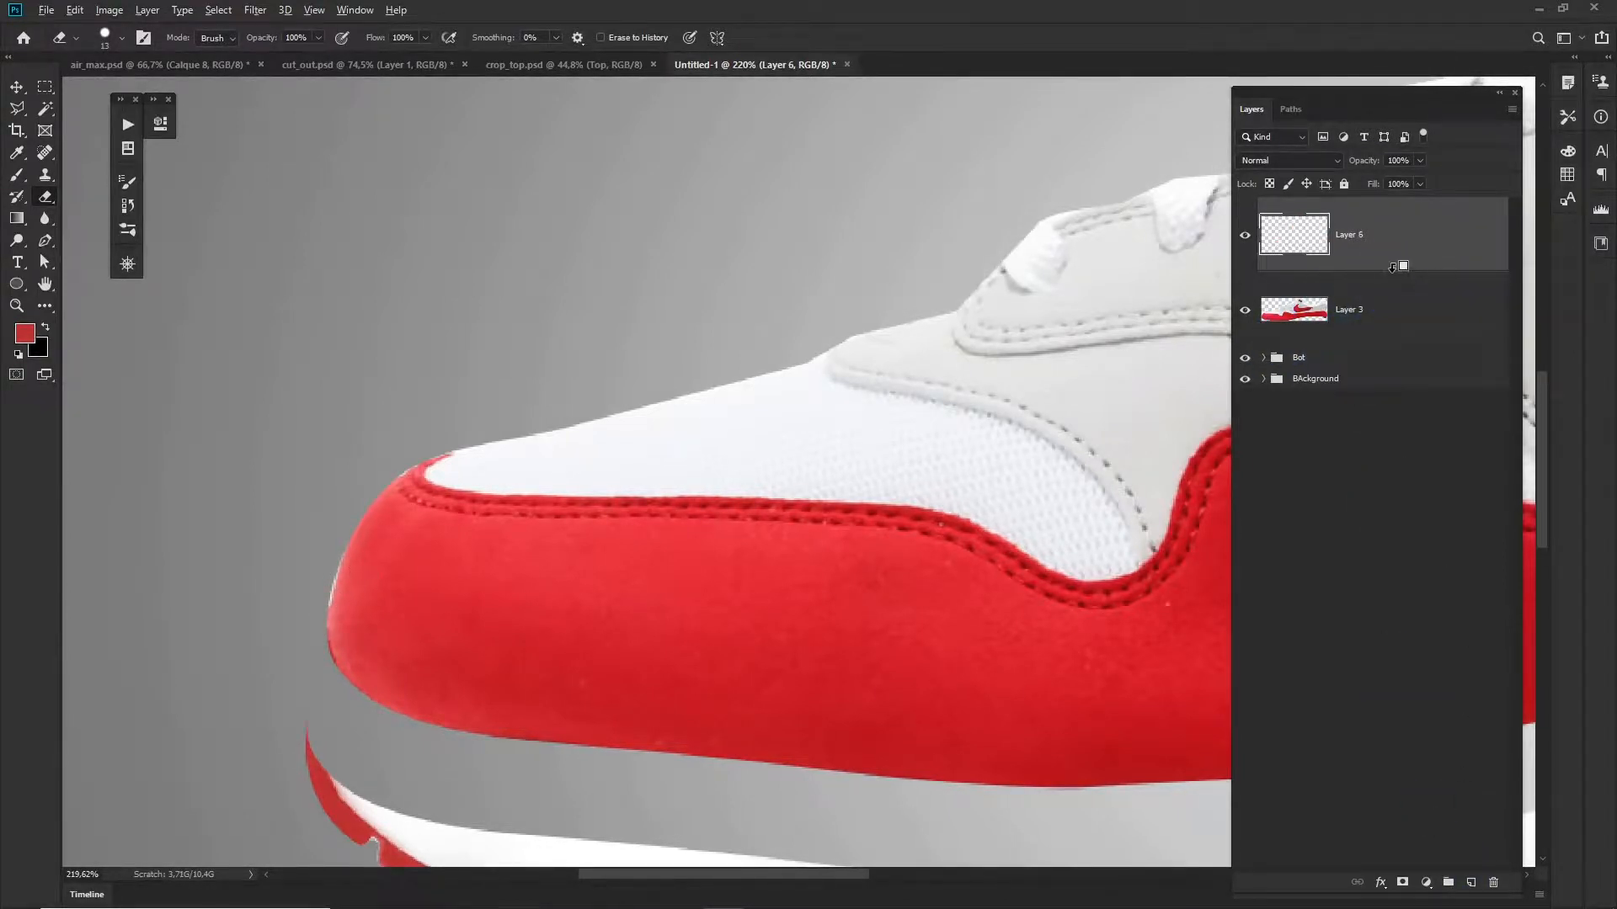
alt+click(1364, 271)
Step: Paint over the light fringe along the front edge of the upper's toe with red sampled from the toe
key(b)
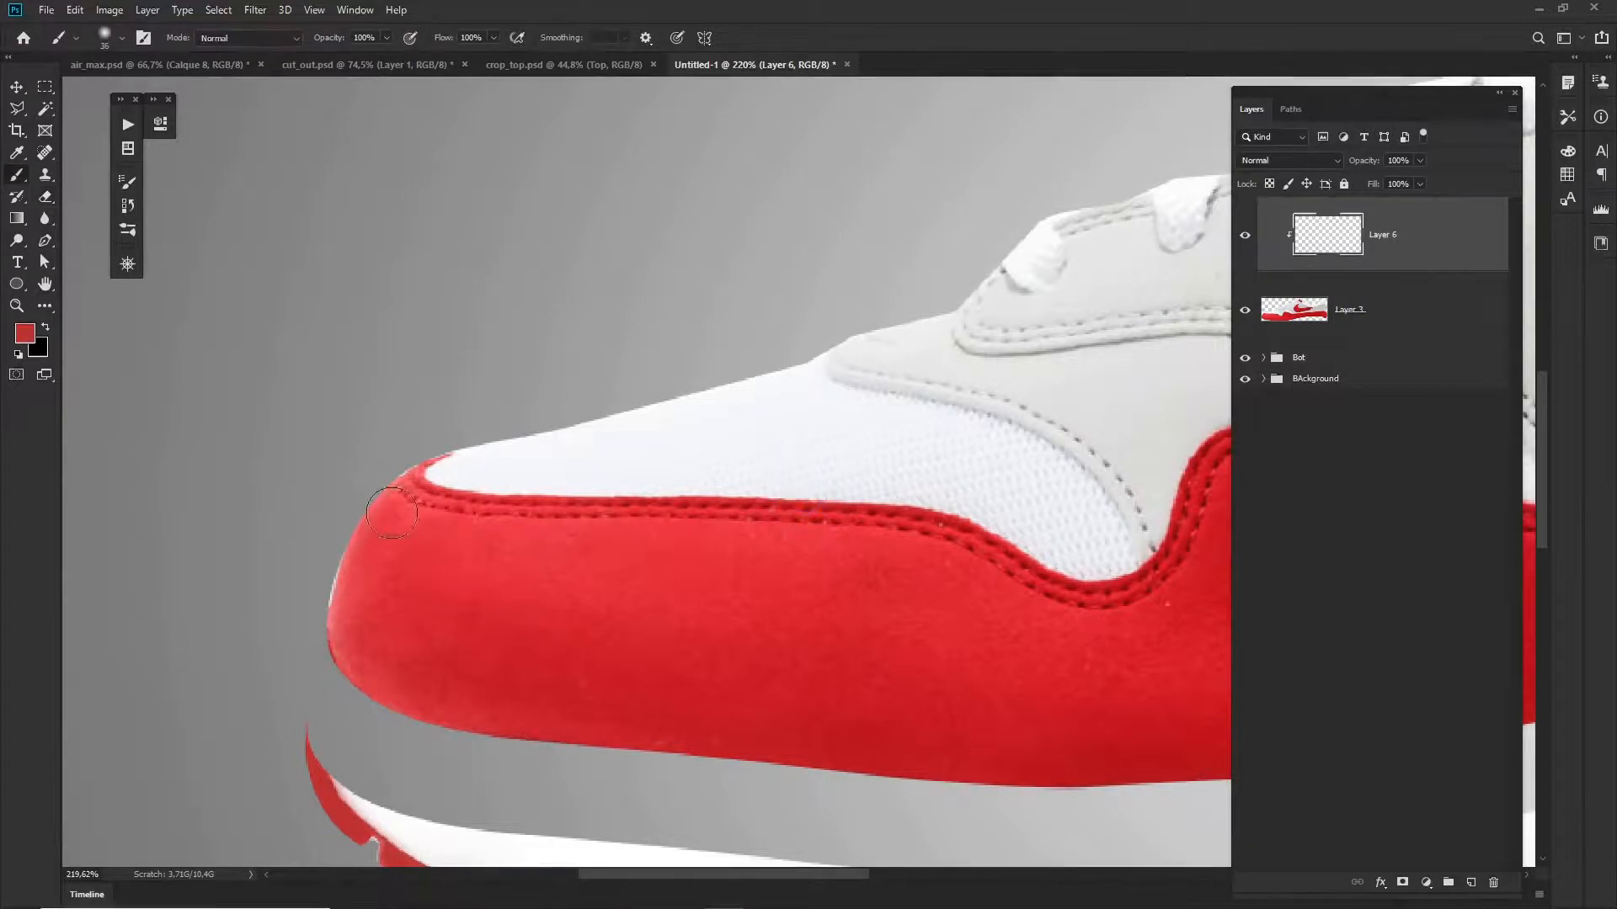
click(357, 606)
key(ctrl+z)
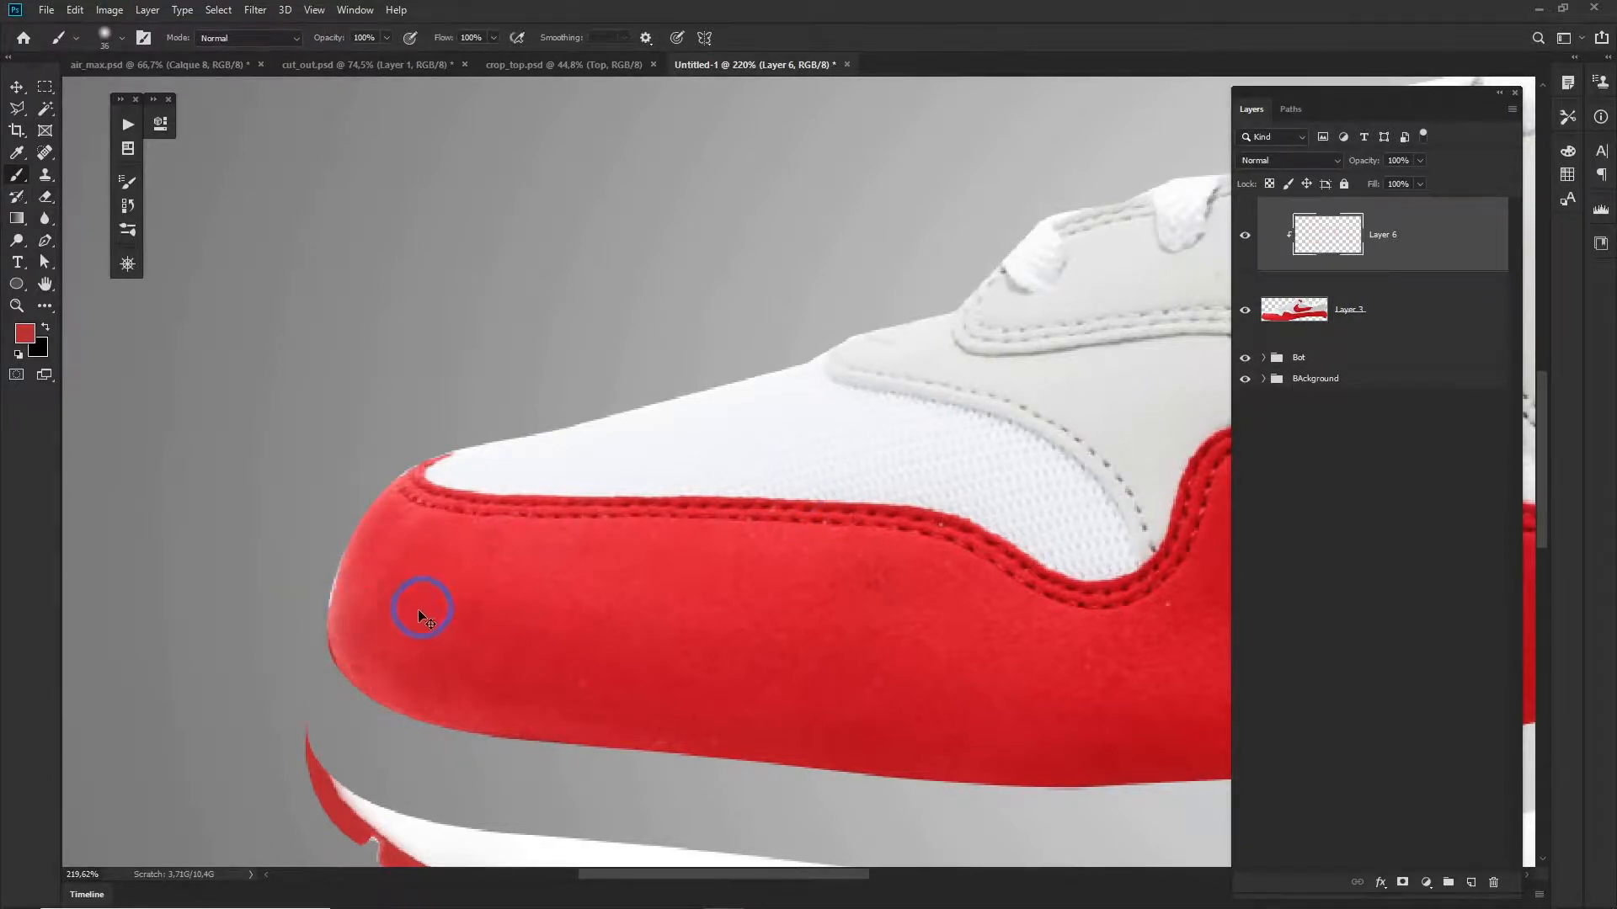
alt+click(352, 615)
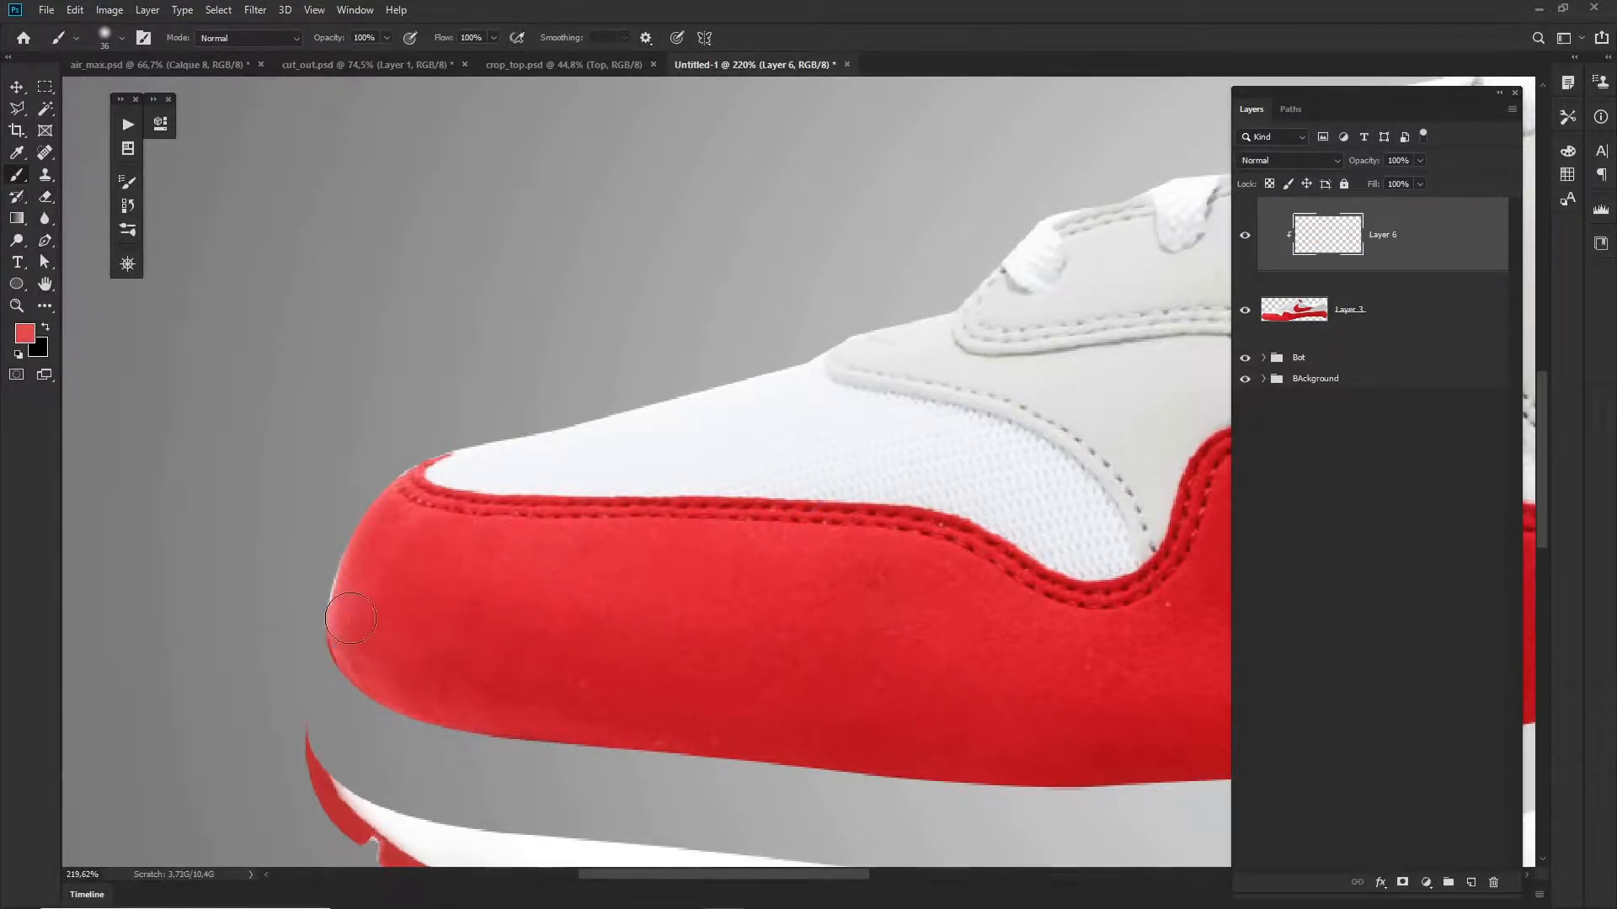
drag(363, 610, 373, 610)
alt+click(362, 579)
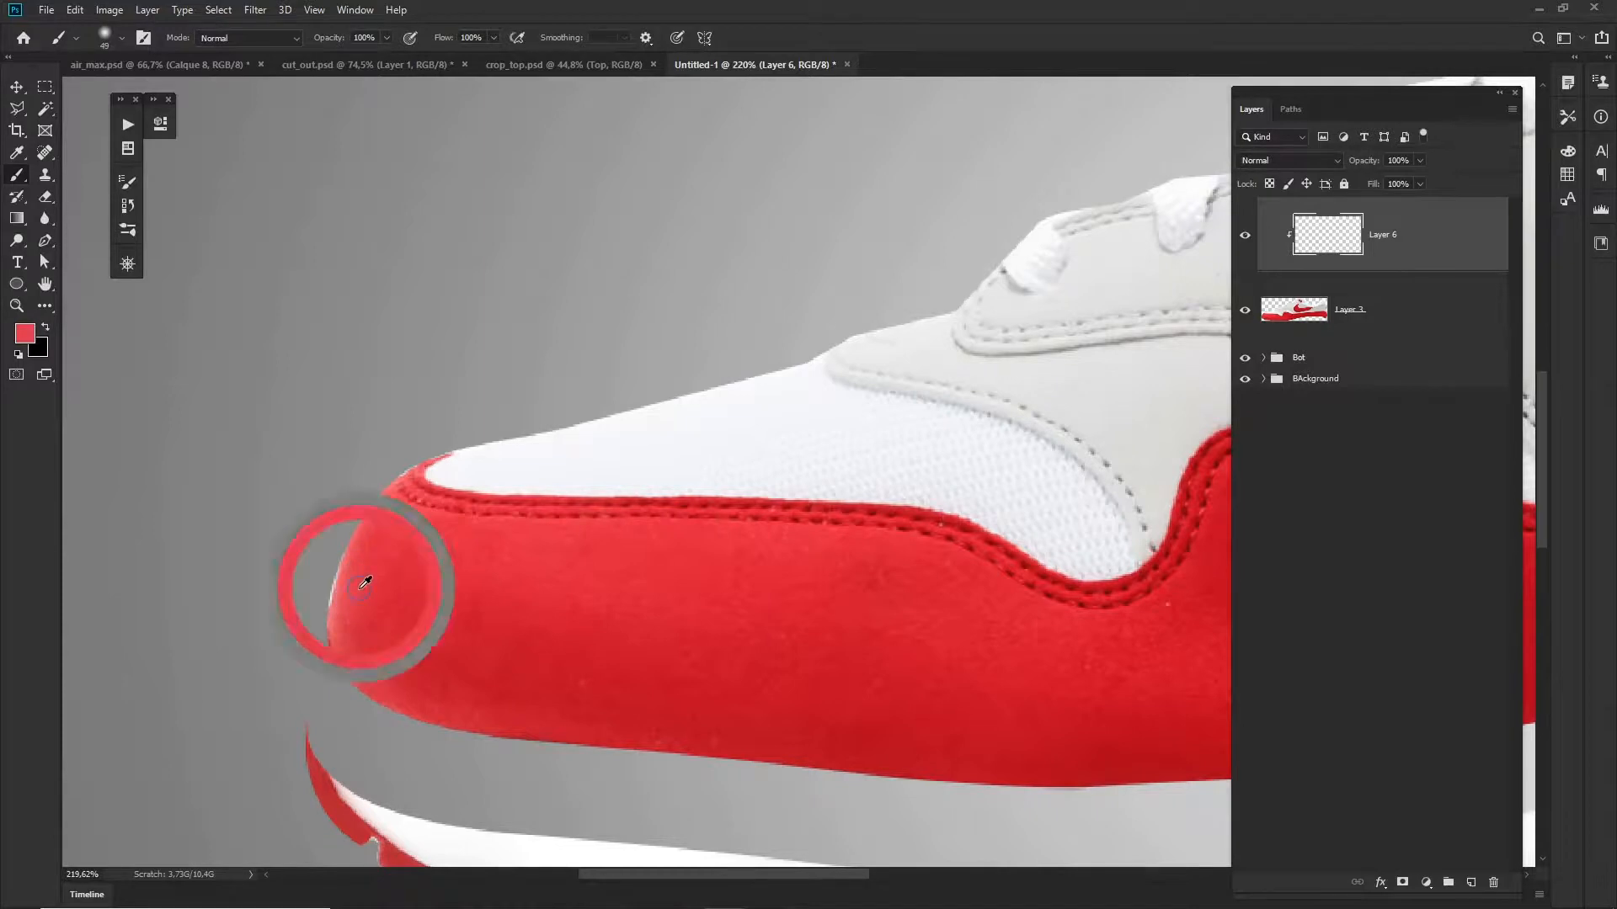
mouse_move(327, 536)
mouse_down()
mouse_move(295, 623)
mouse_move(311, 513)
mouse_up()
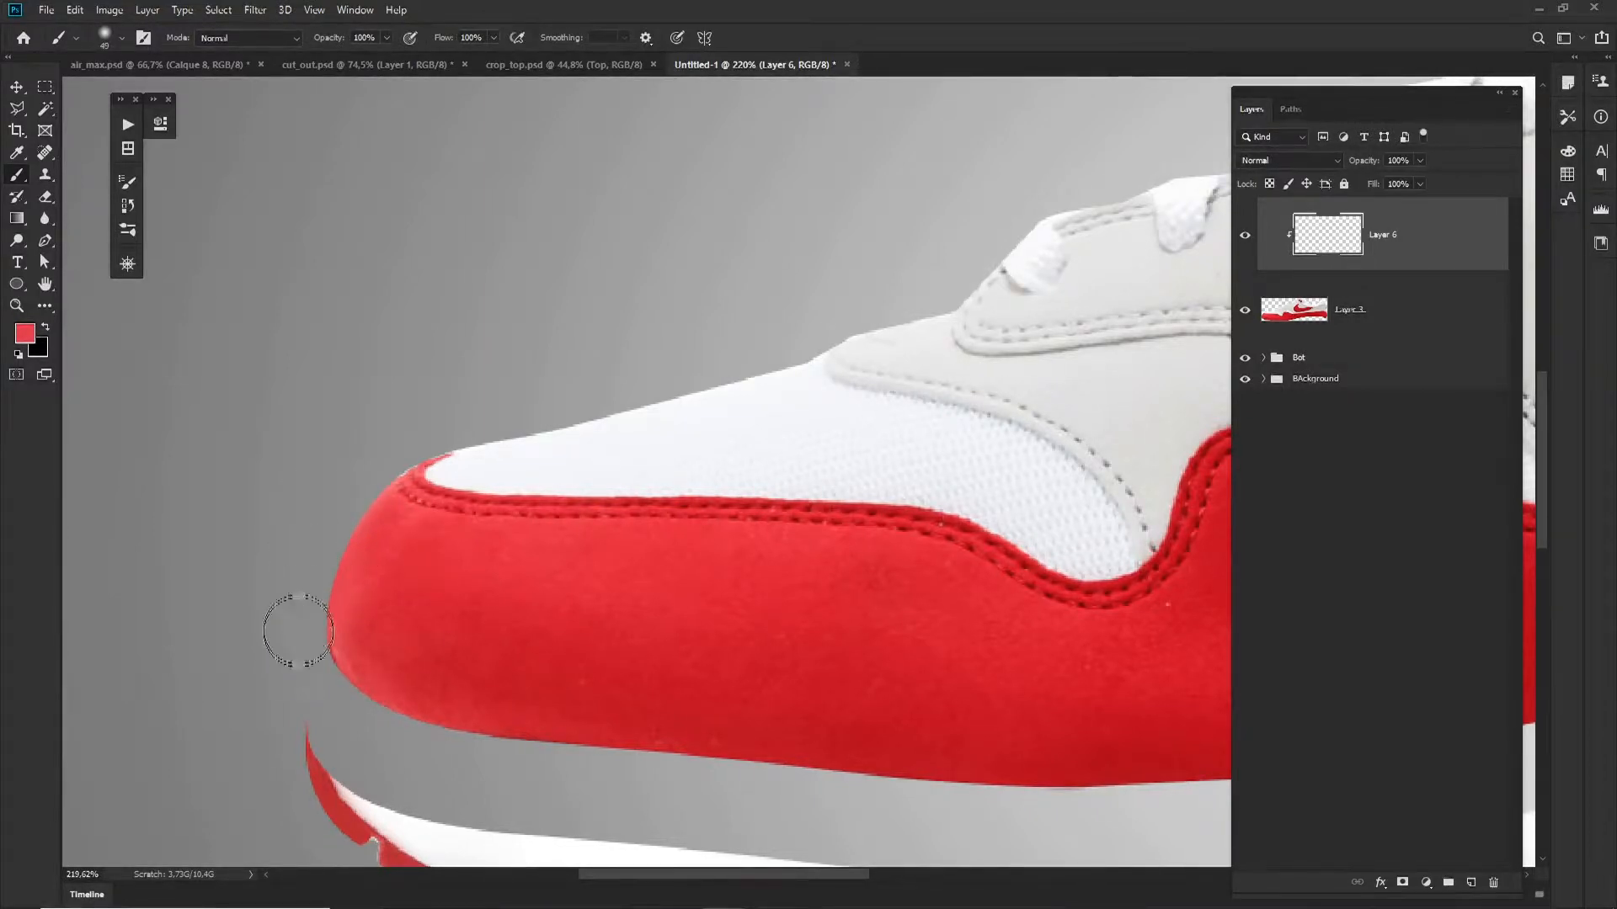
Step: Paint the lower heel edge of the upper with the same red using a larger brush of about 112 px
drag(502, 642, 386, 628)
drag(820, 595, 477, 608)
mouse_move(899, 709)
mouse_down()
mouse_move(868, 696)
mouse_move(963, 695)
mouse_up()
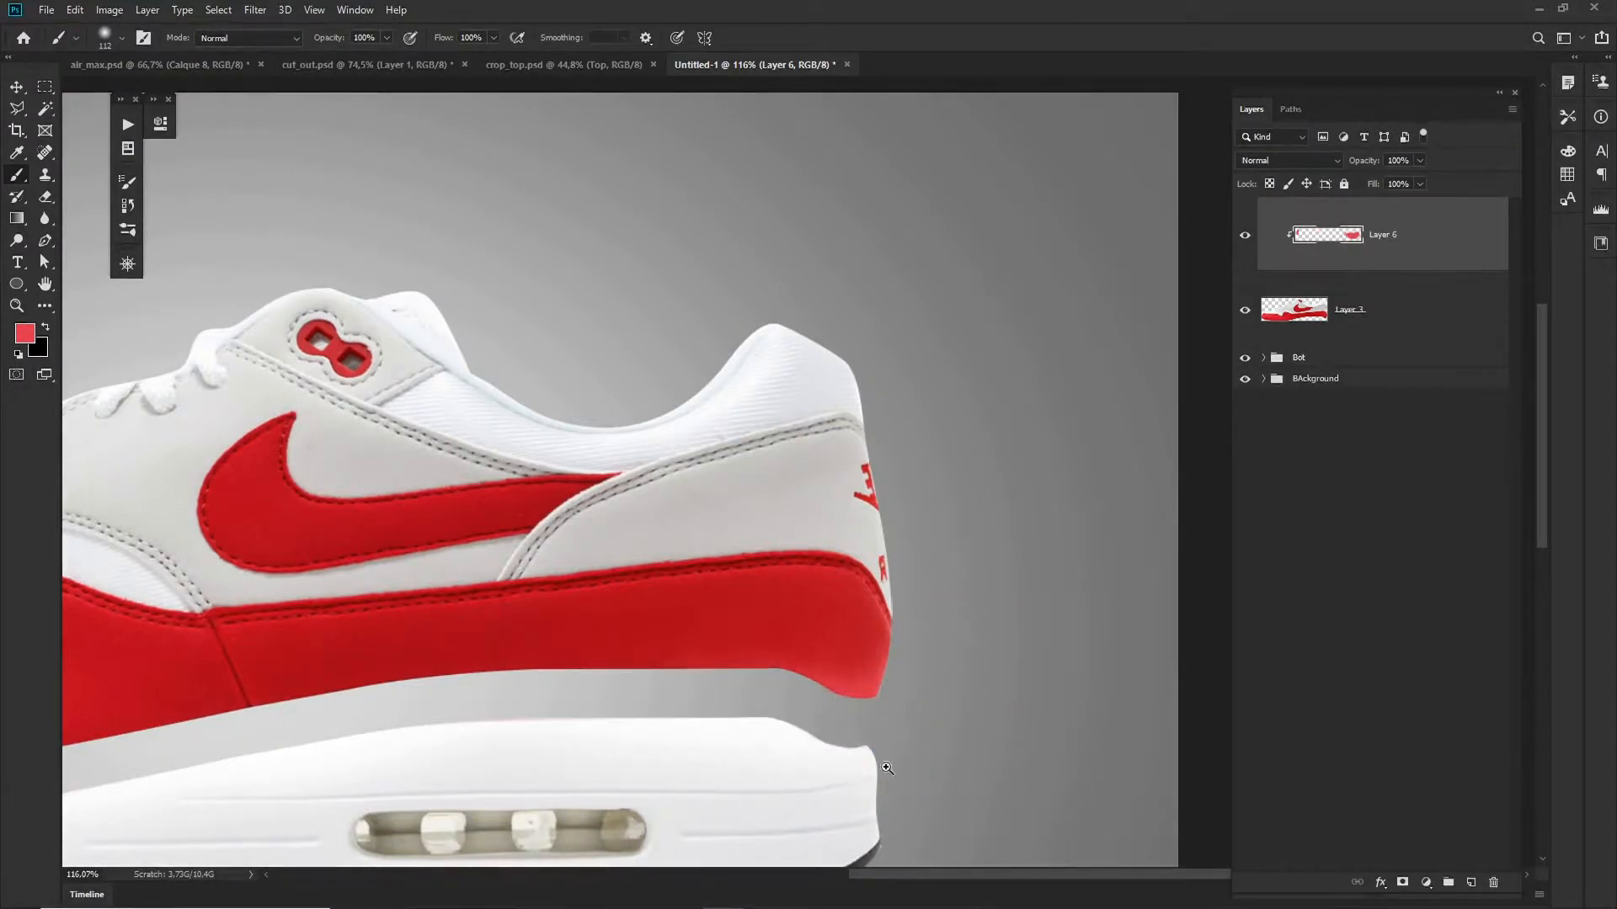
Step: Group the upper with its clipped paint layer and name the group Top
scroll(758, 734, down, 5)
drag(657, 741, 681, 746)
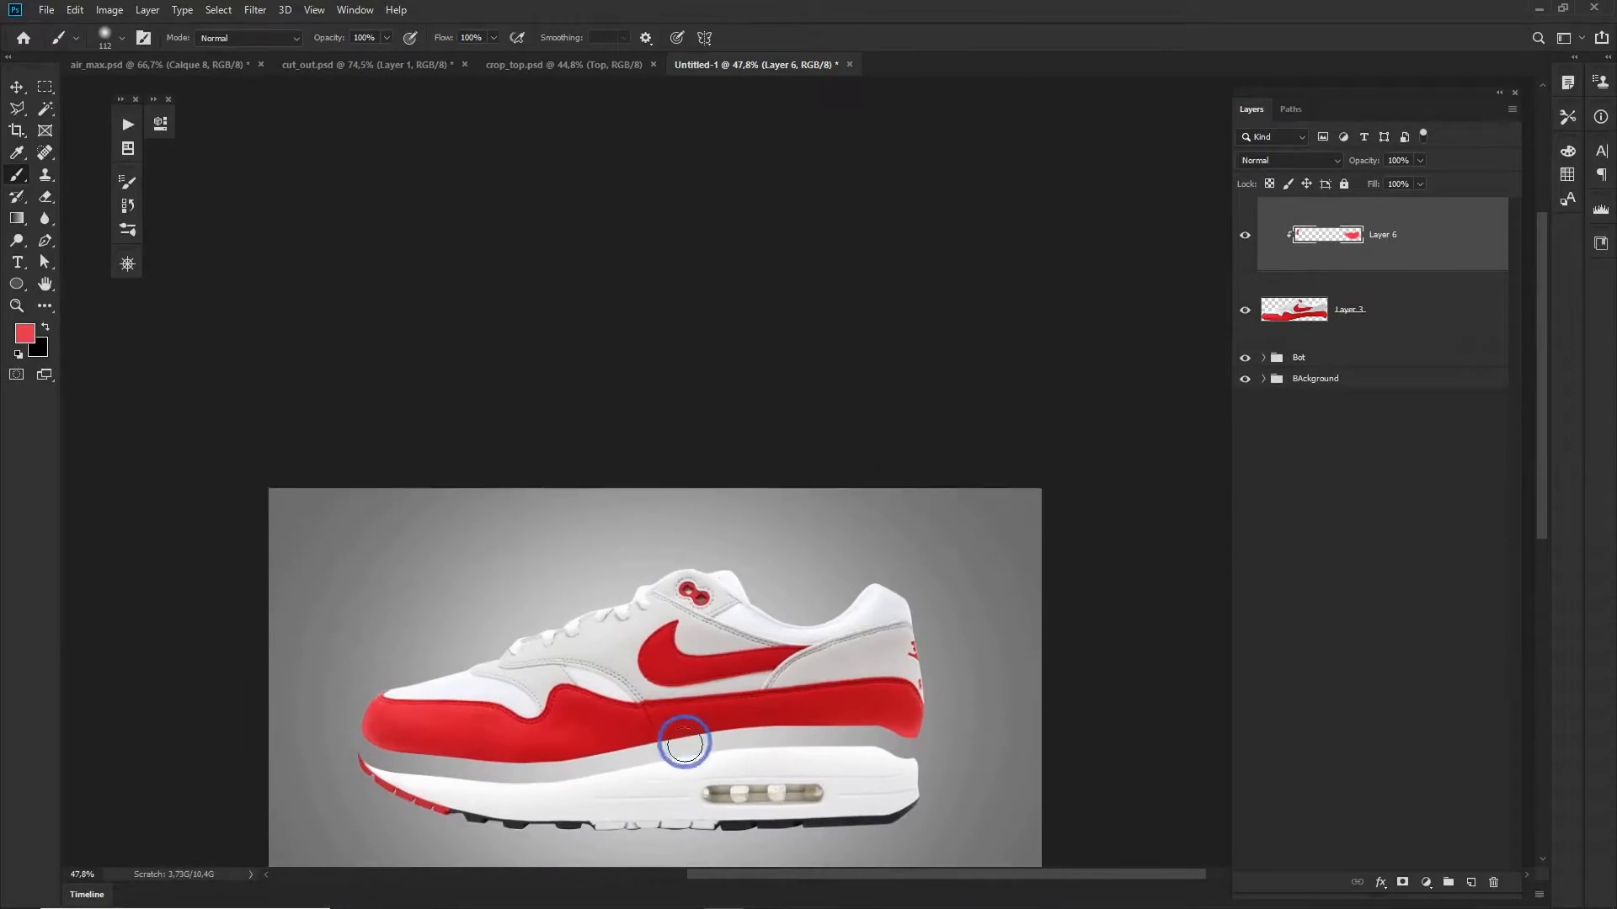
shift+click(1394, 313)
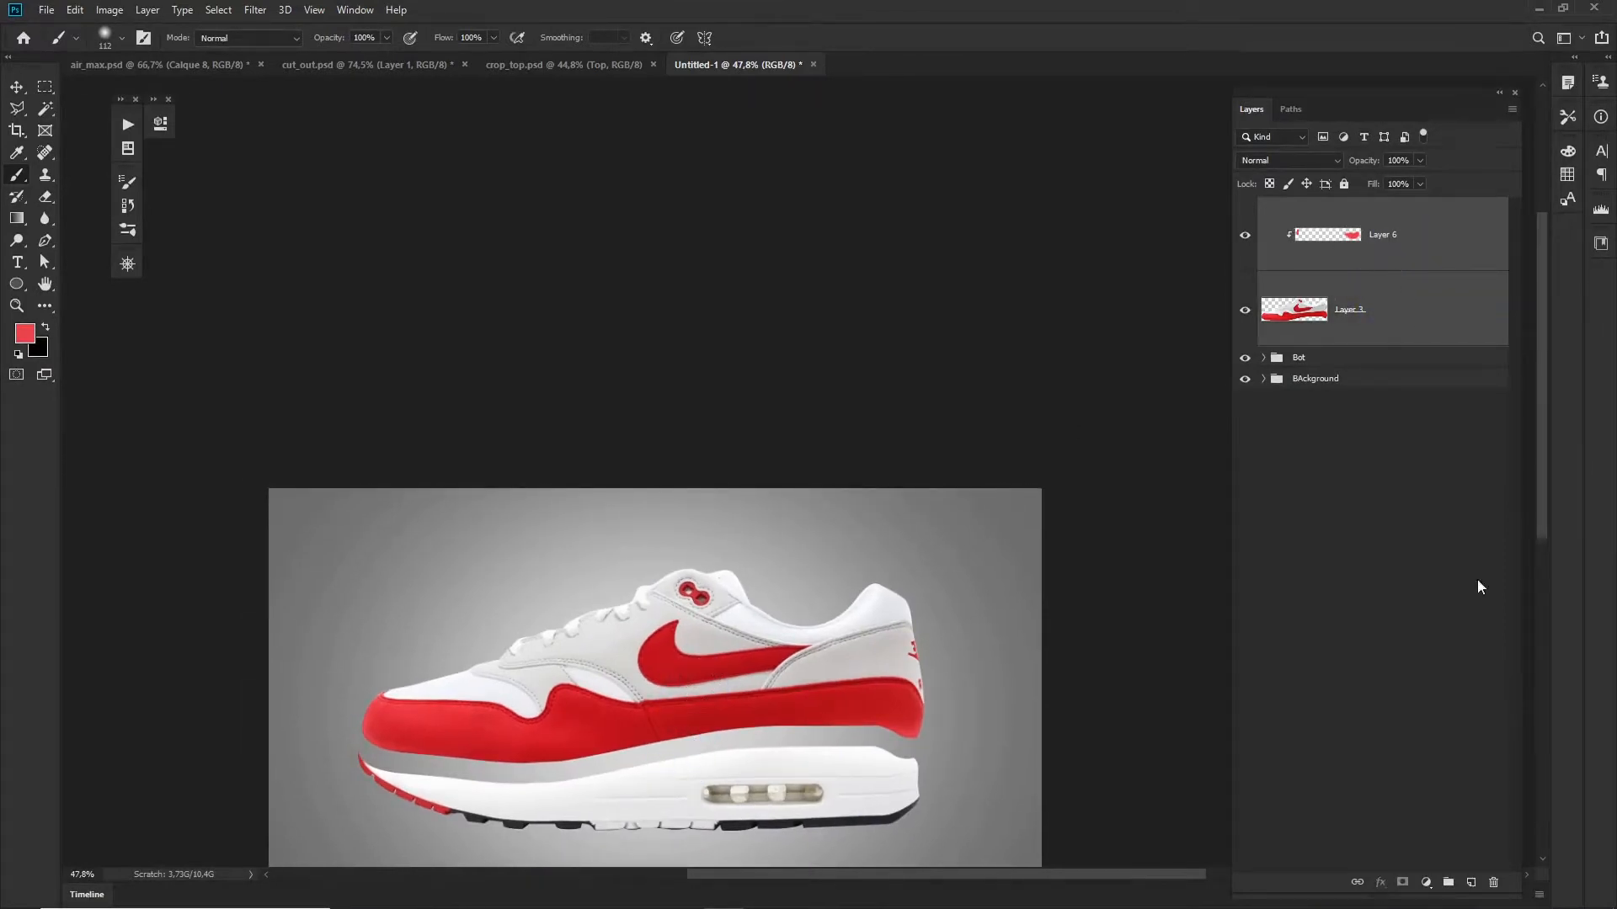
click(1447, 883)
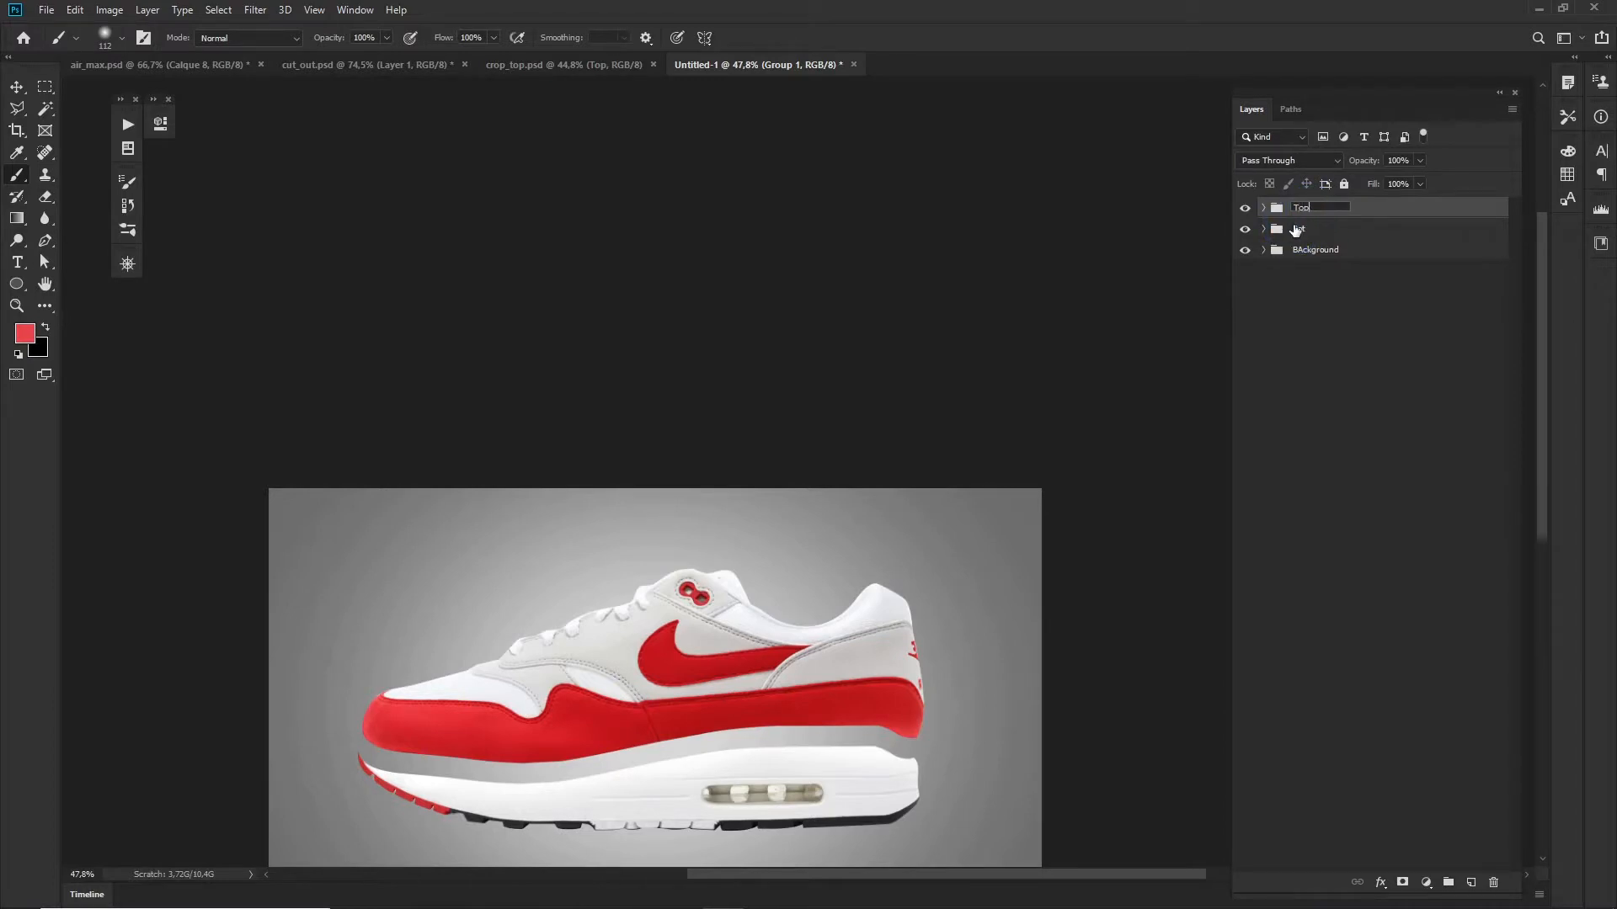
key(Return)
Step: Lower the Top group onto the sole and rotate it counterclockwise about the toe tip to open a gap at the heel
key(v)
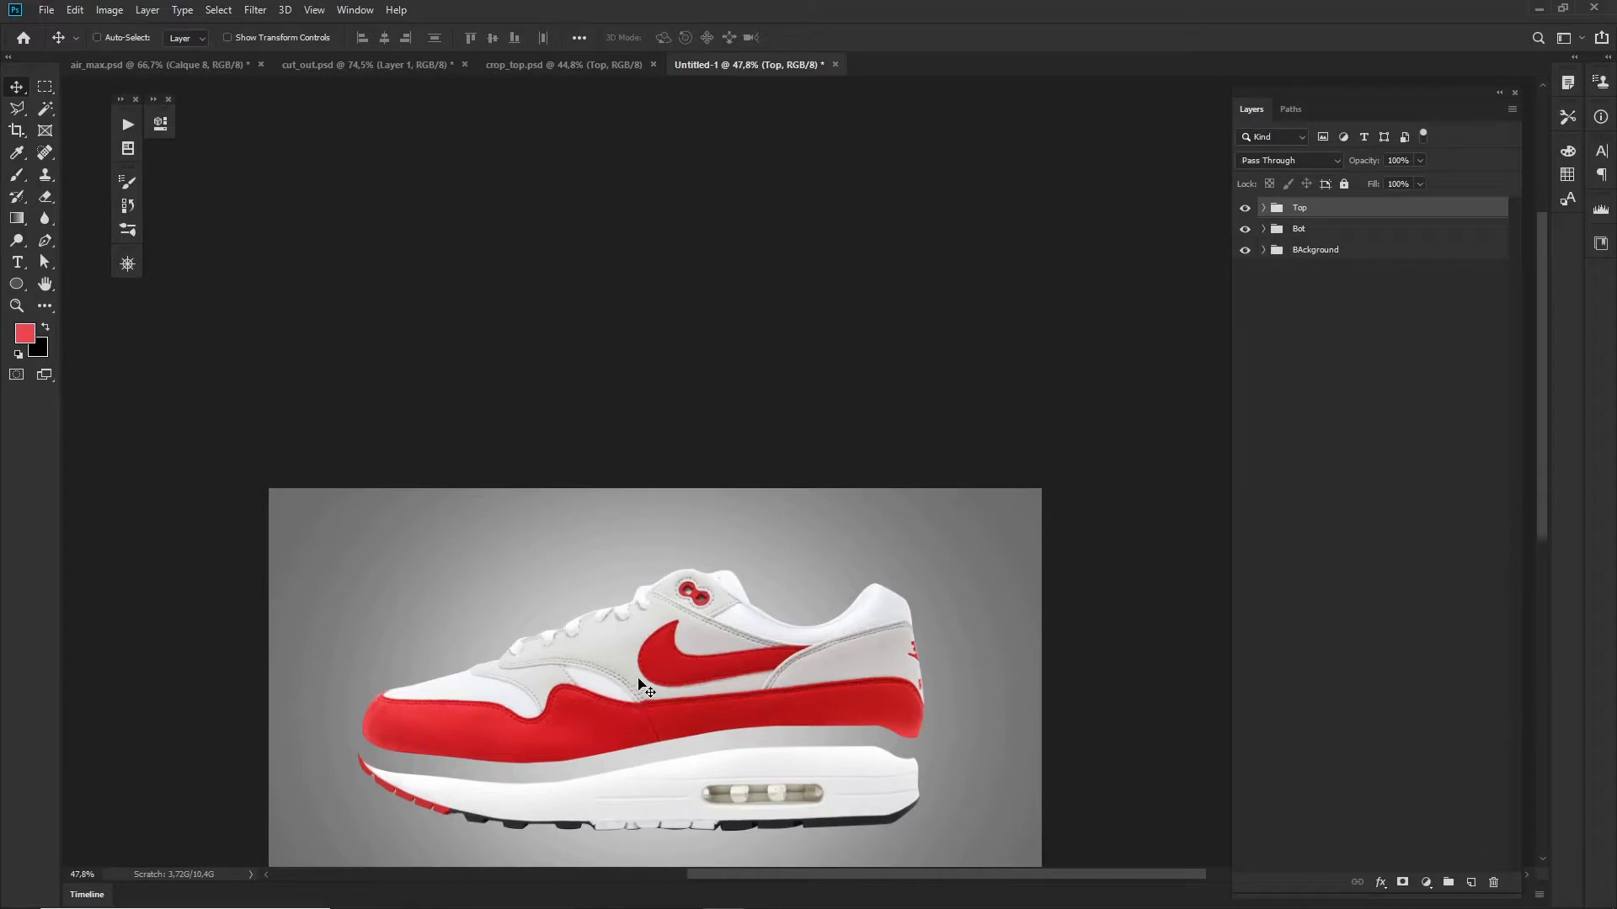
drag(639, 685, 631, 702)
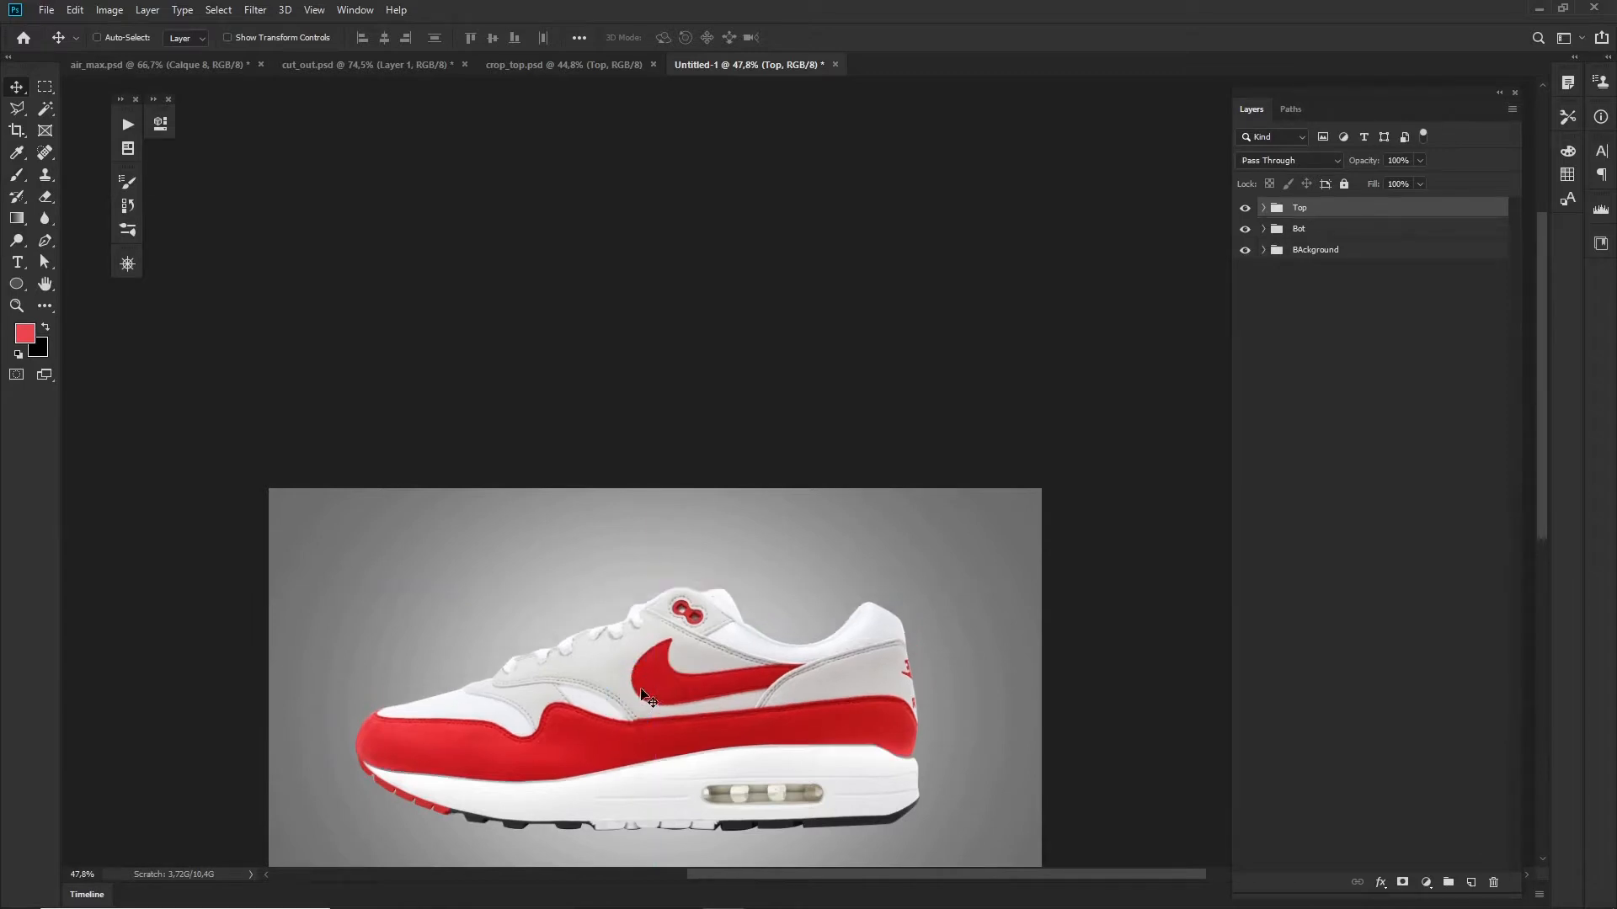
key(ctrl+t)
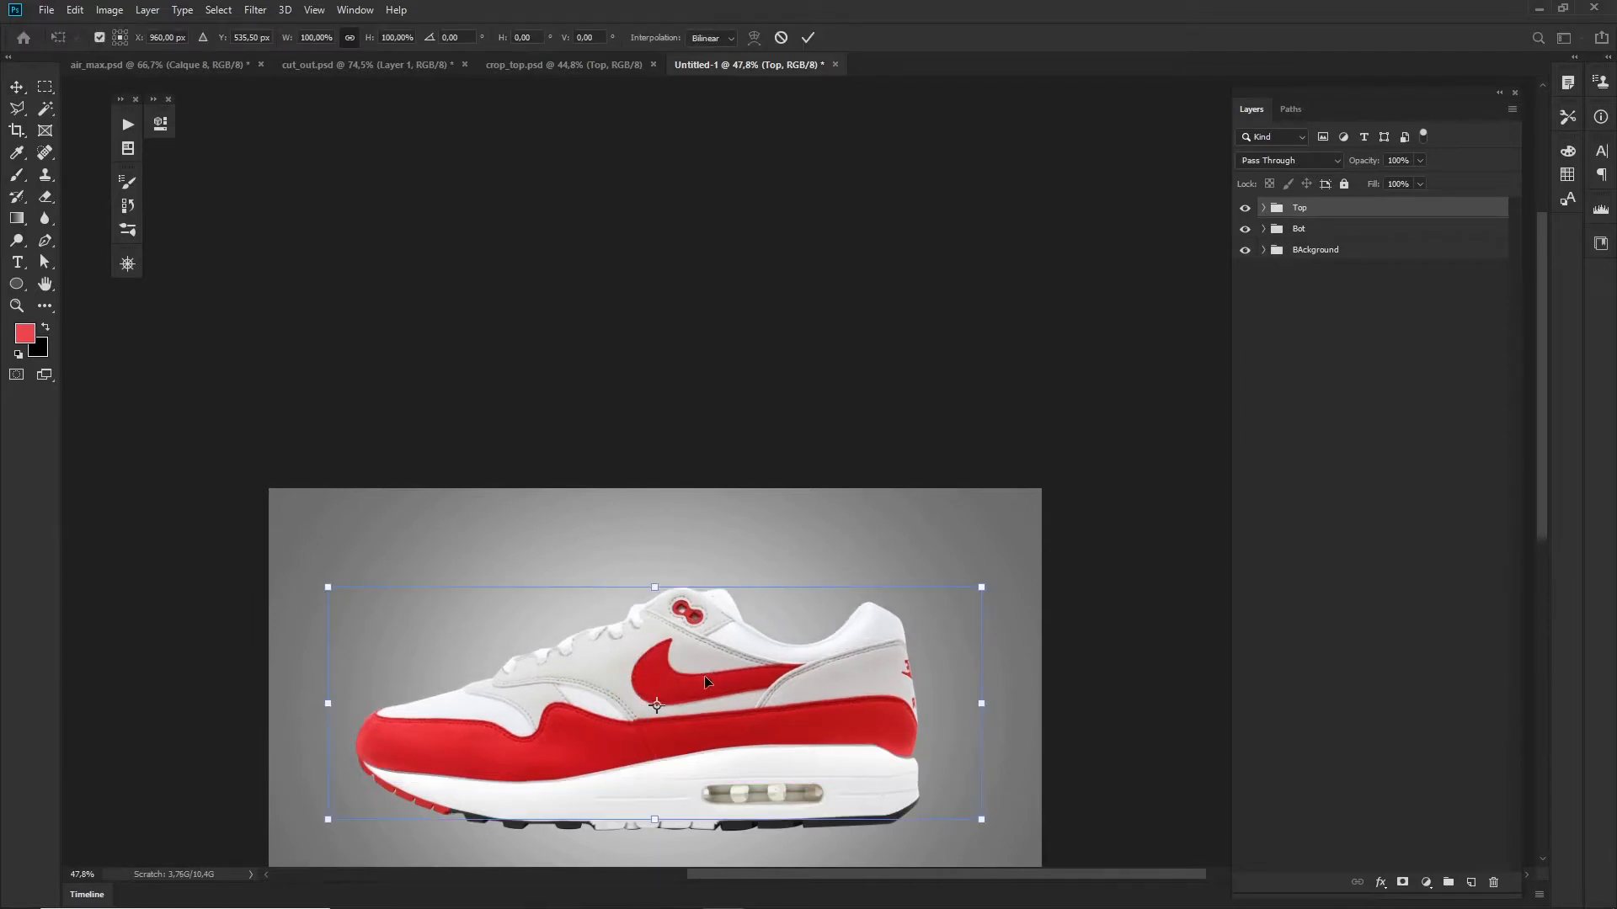
click(100, 40)
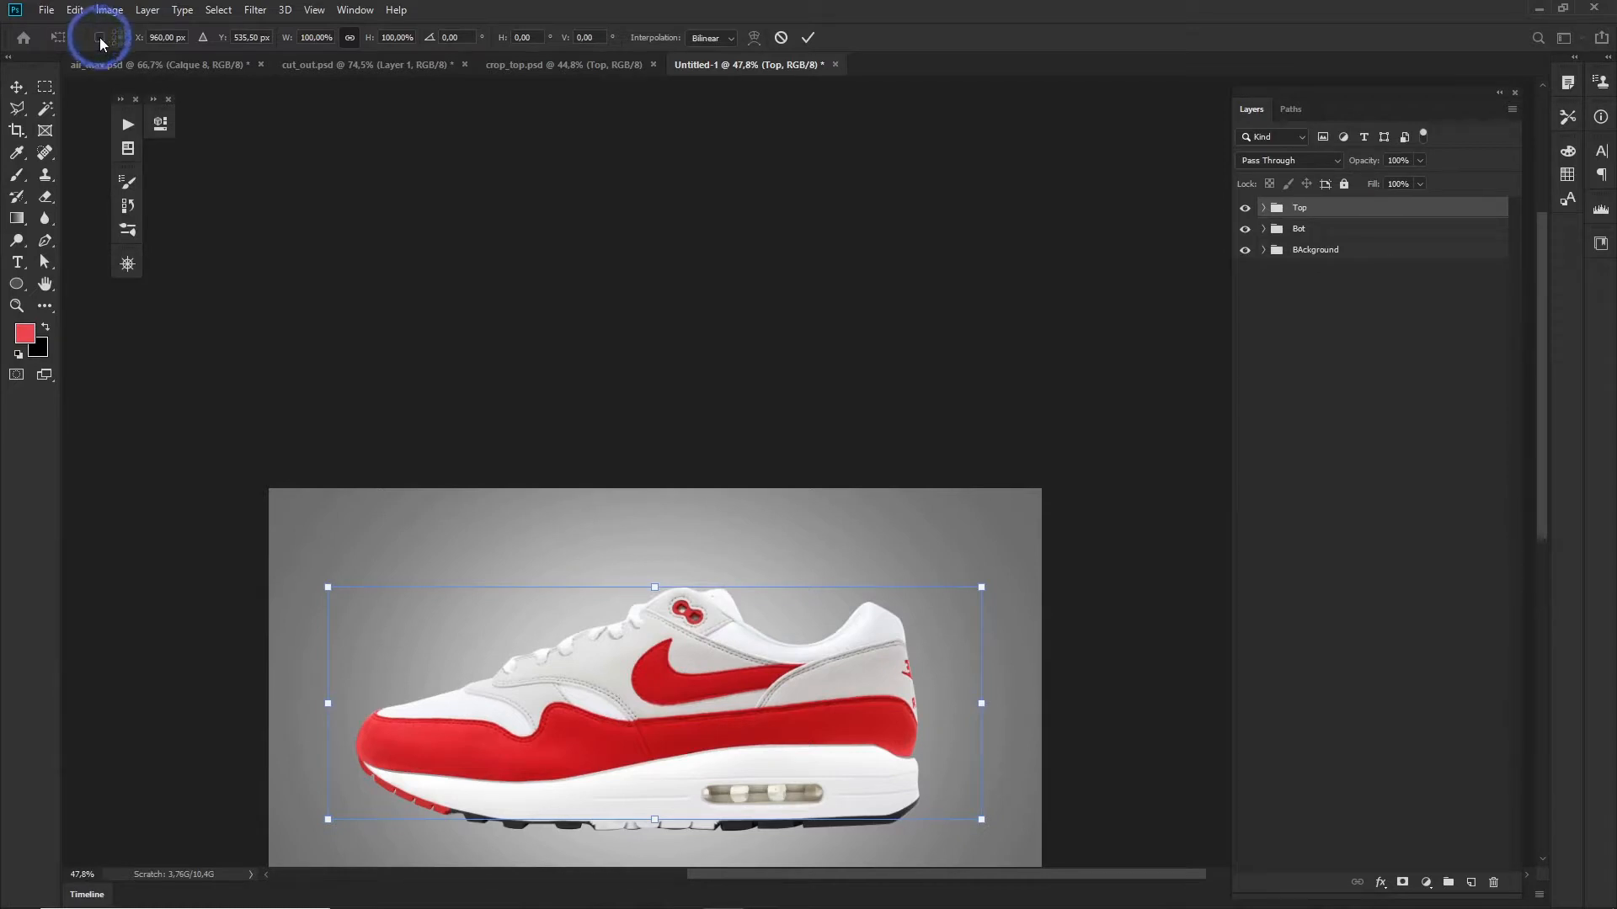
click(100, 39)
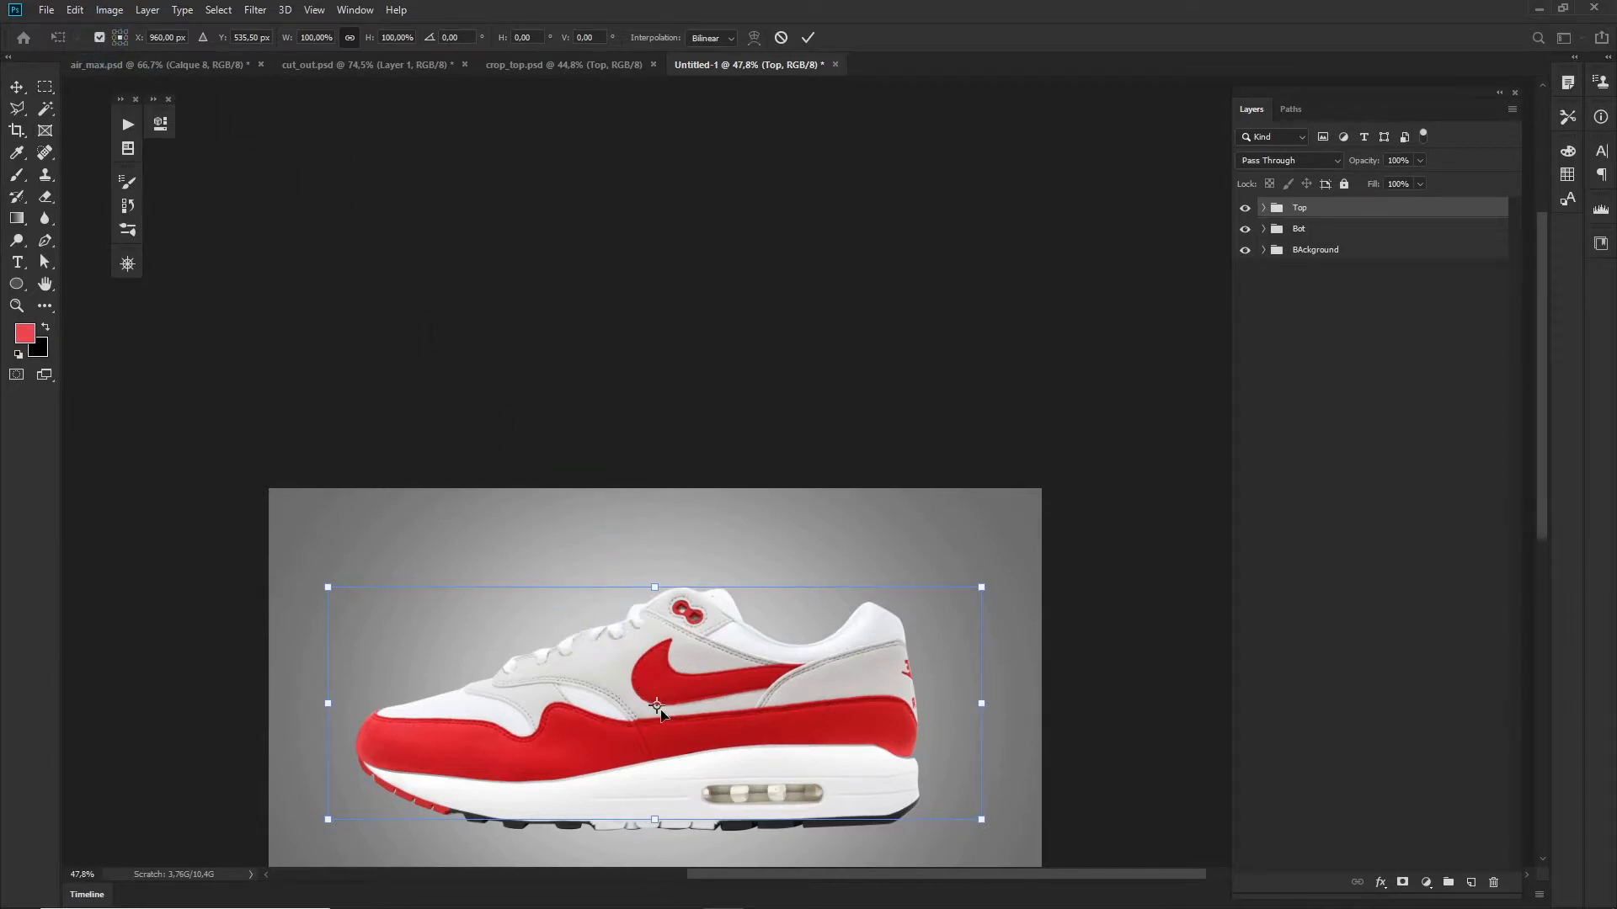
drag(657, 707, 361, 759)
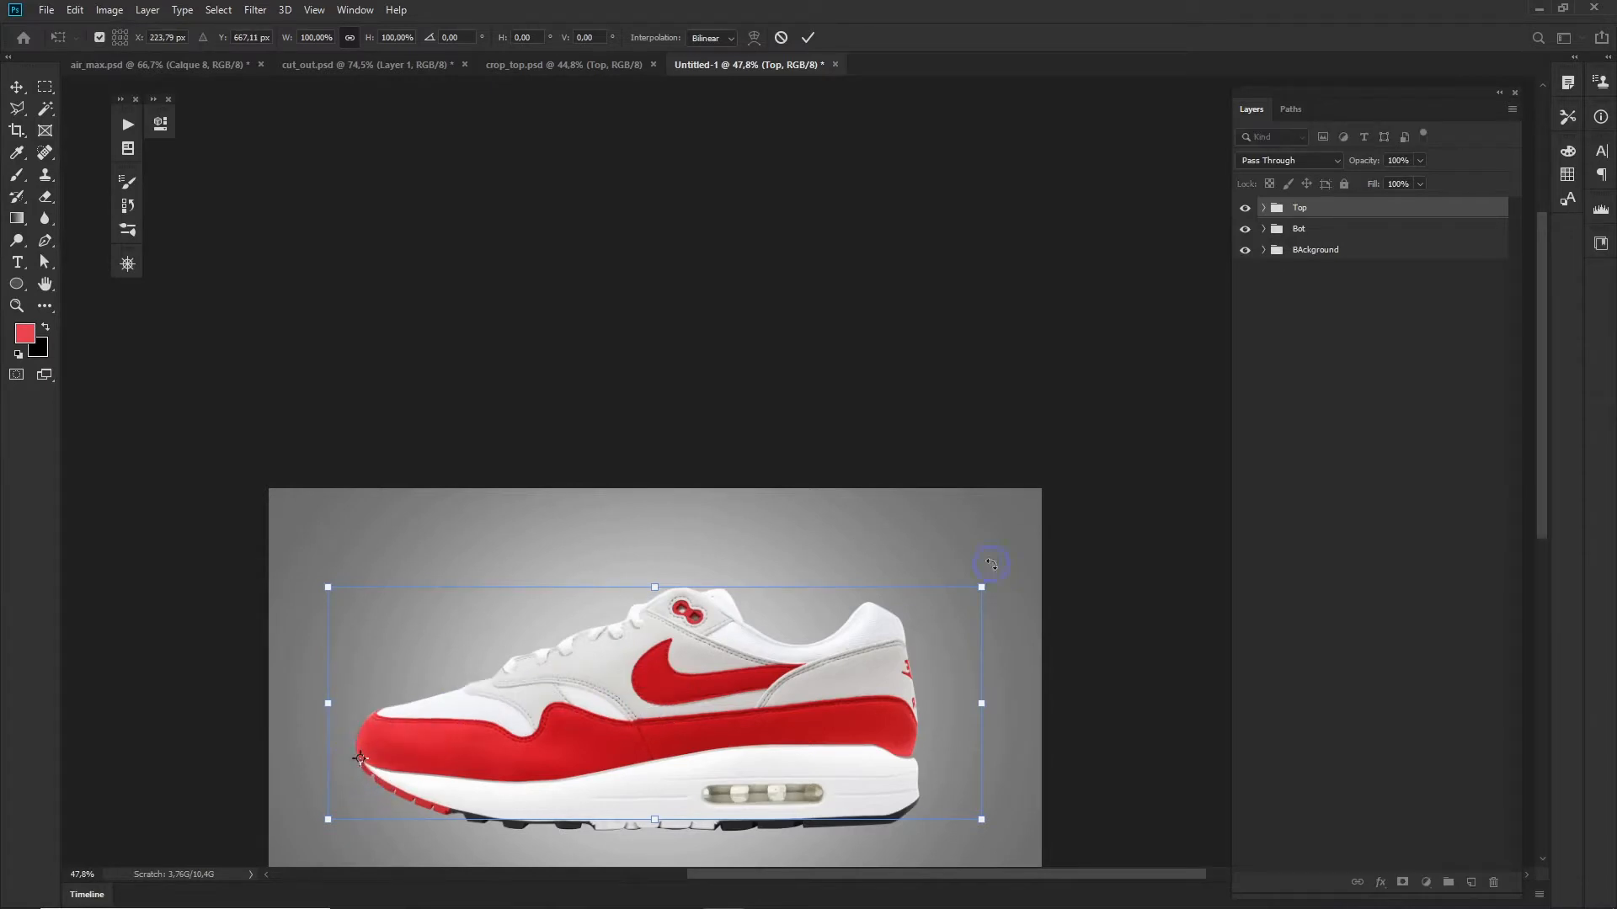
drag(991, 564, 968, 539)
key(Return)
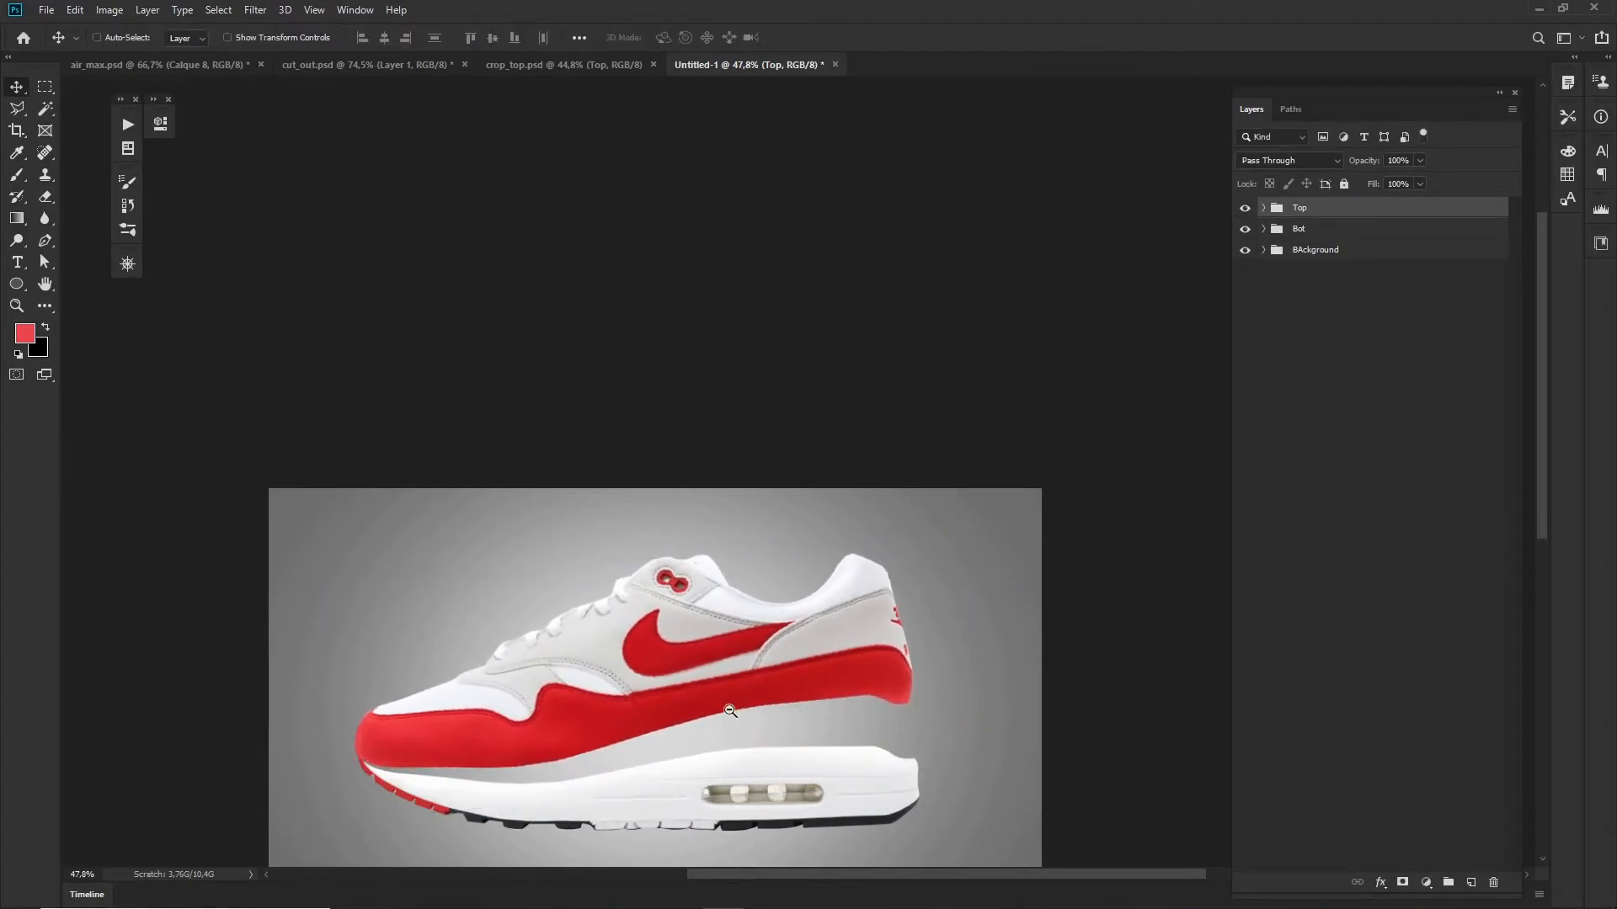
Step: Scale the Top and Bot groups down together proportionally, keeping the lower corner on the toe side fixed
drag(728, 710, 756, 542)
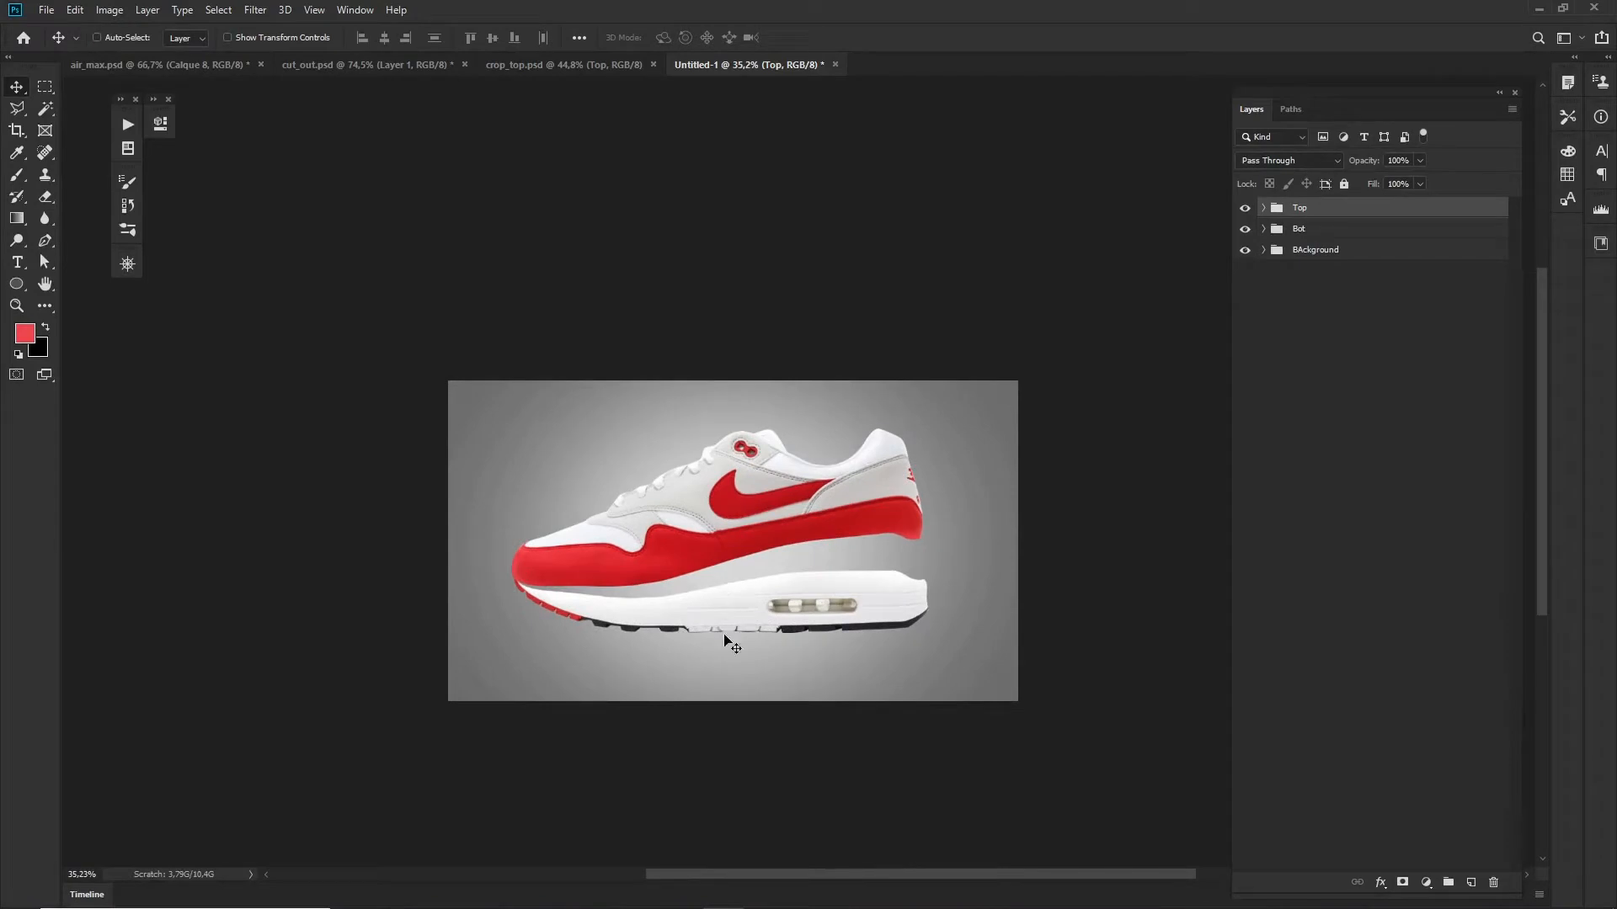
shift+click(1333, 232)
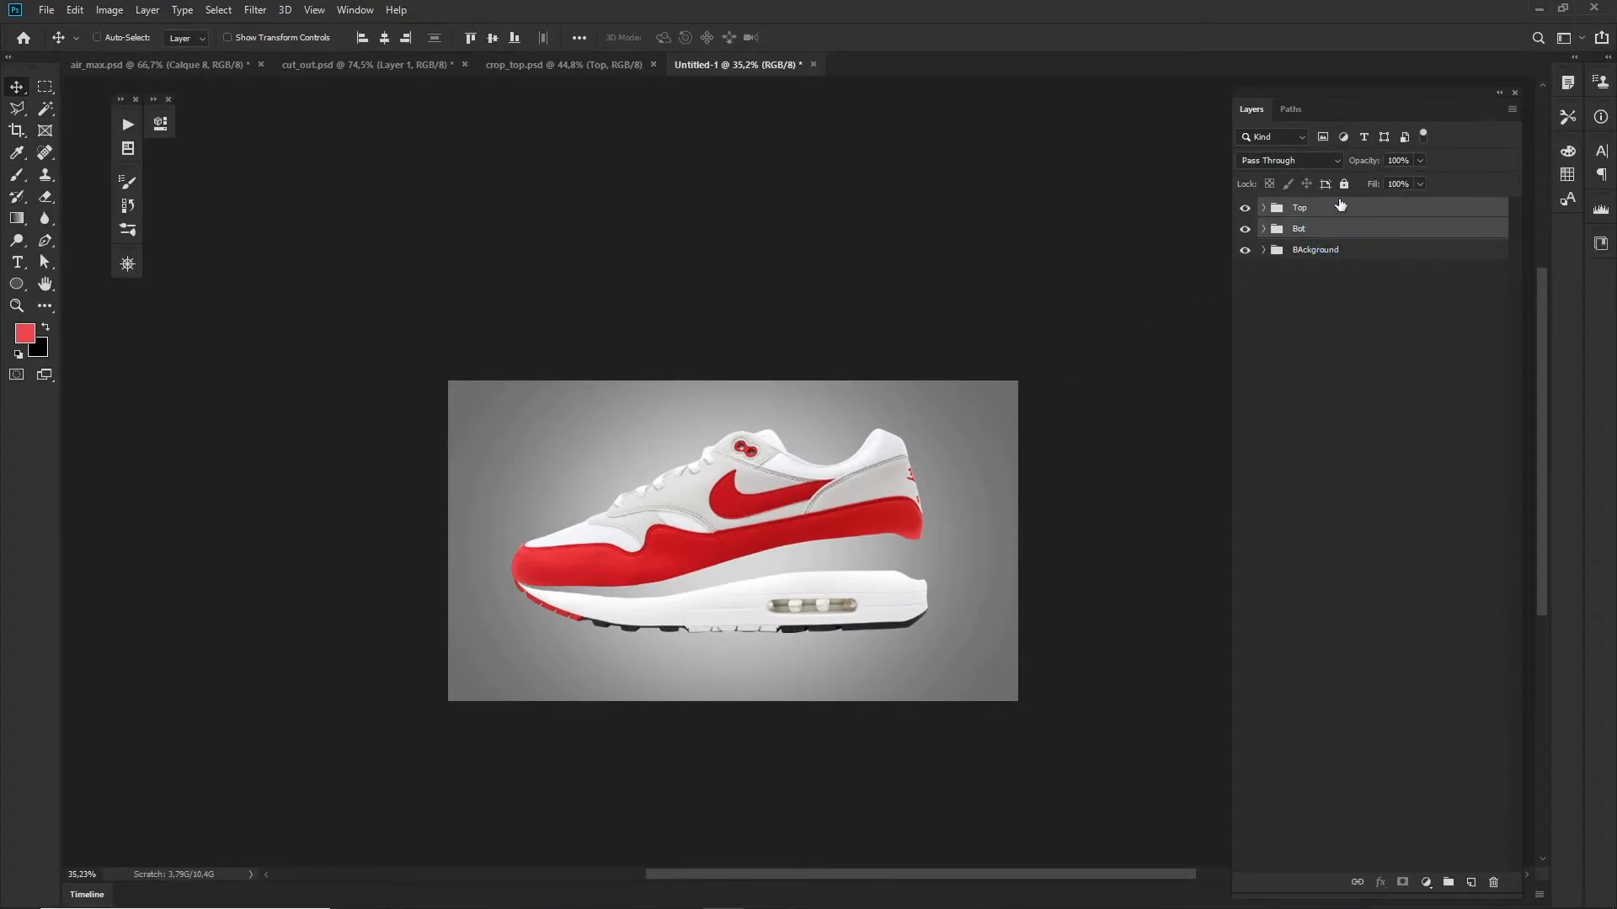
key(ctrl+t)
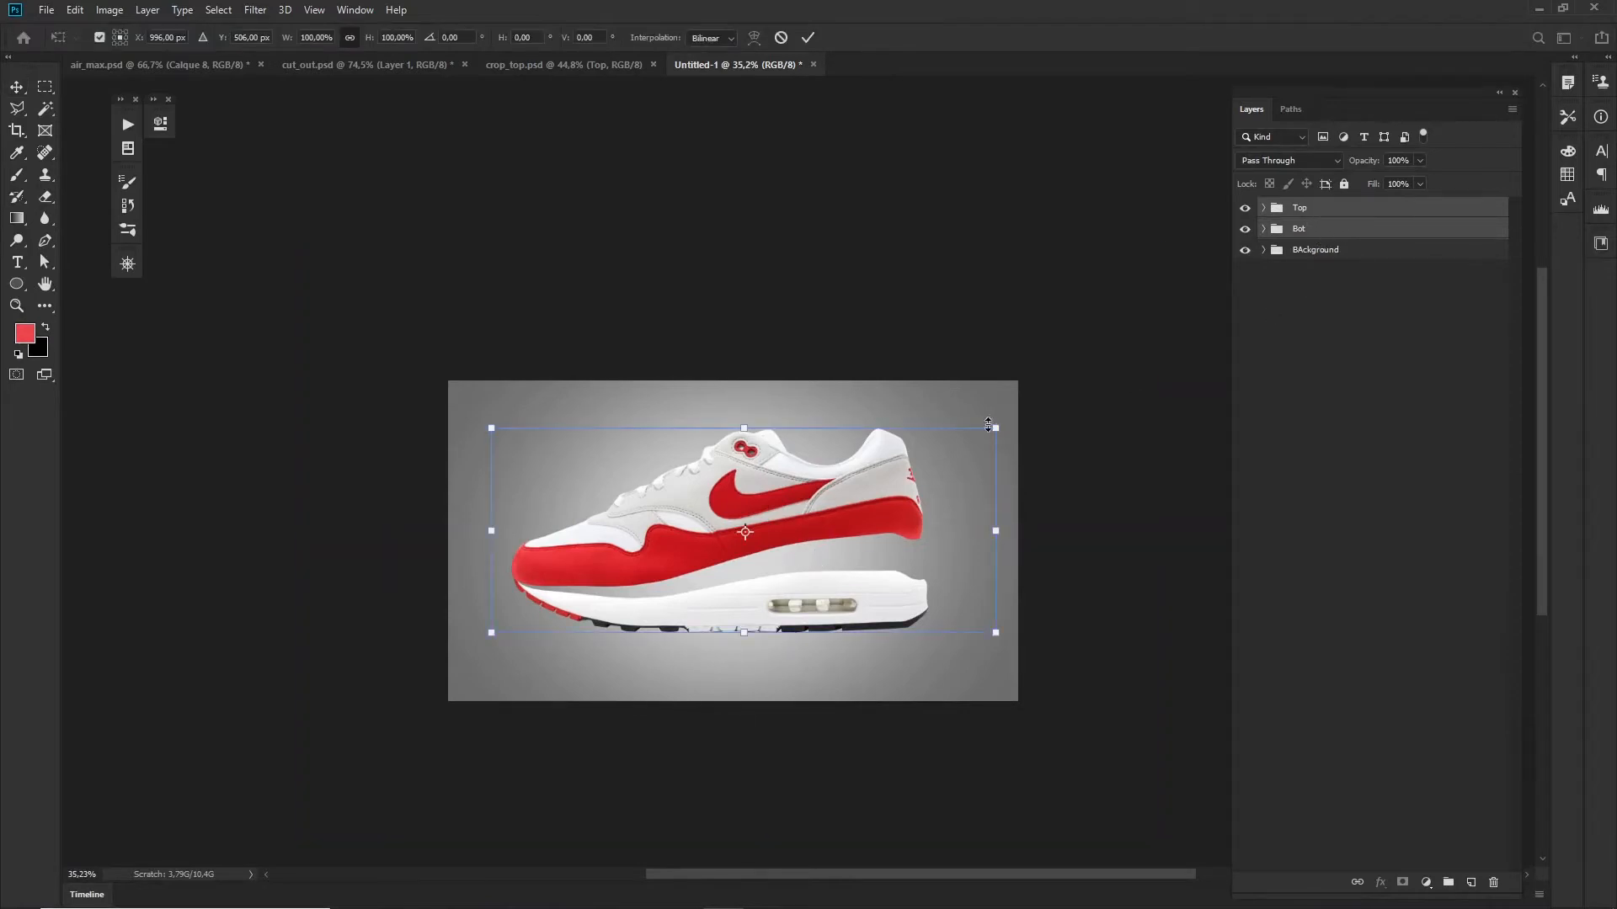
drag(995, 431, 895, 468)
key(Return)
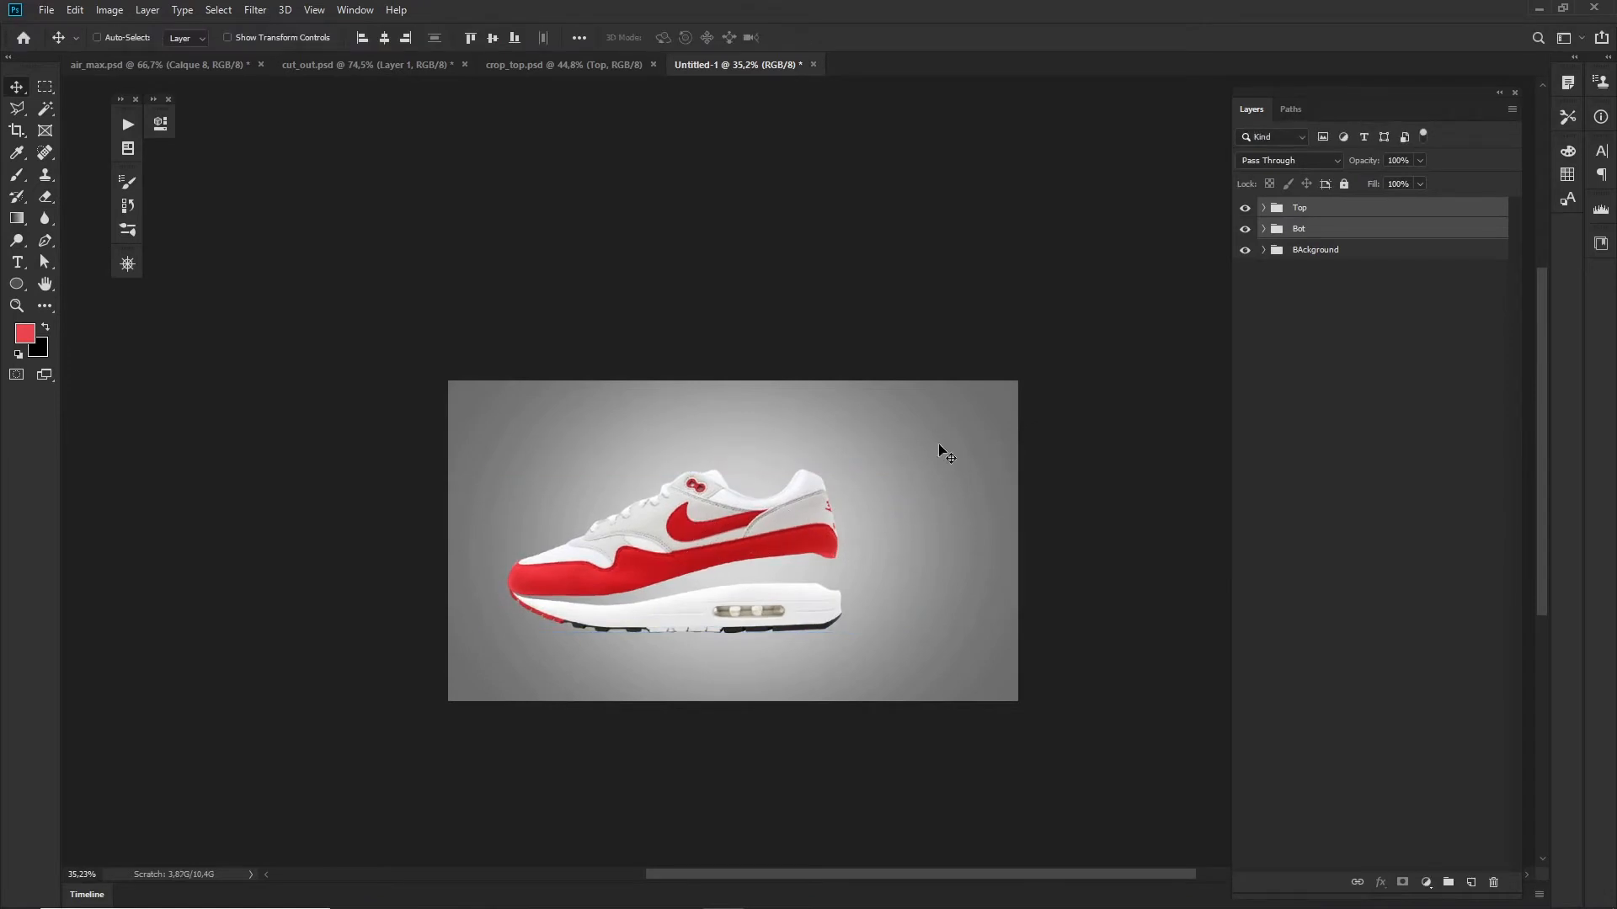
Step: Check the shoe's size in the air_max.psd artwork and scale the Top and Bot groups down further to about 92%
click(160, 67)
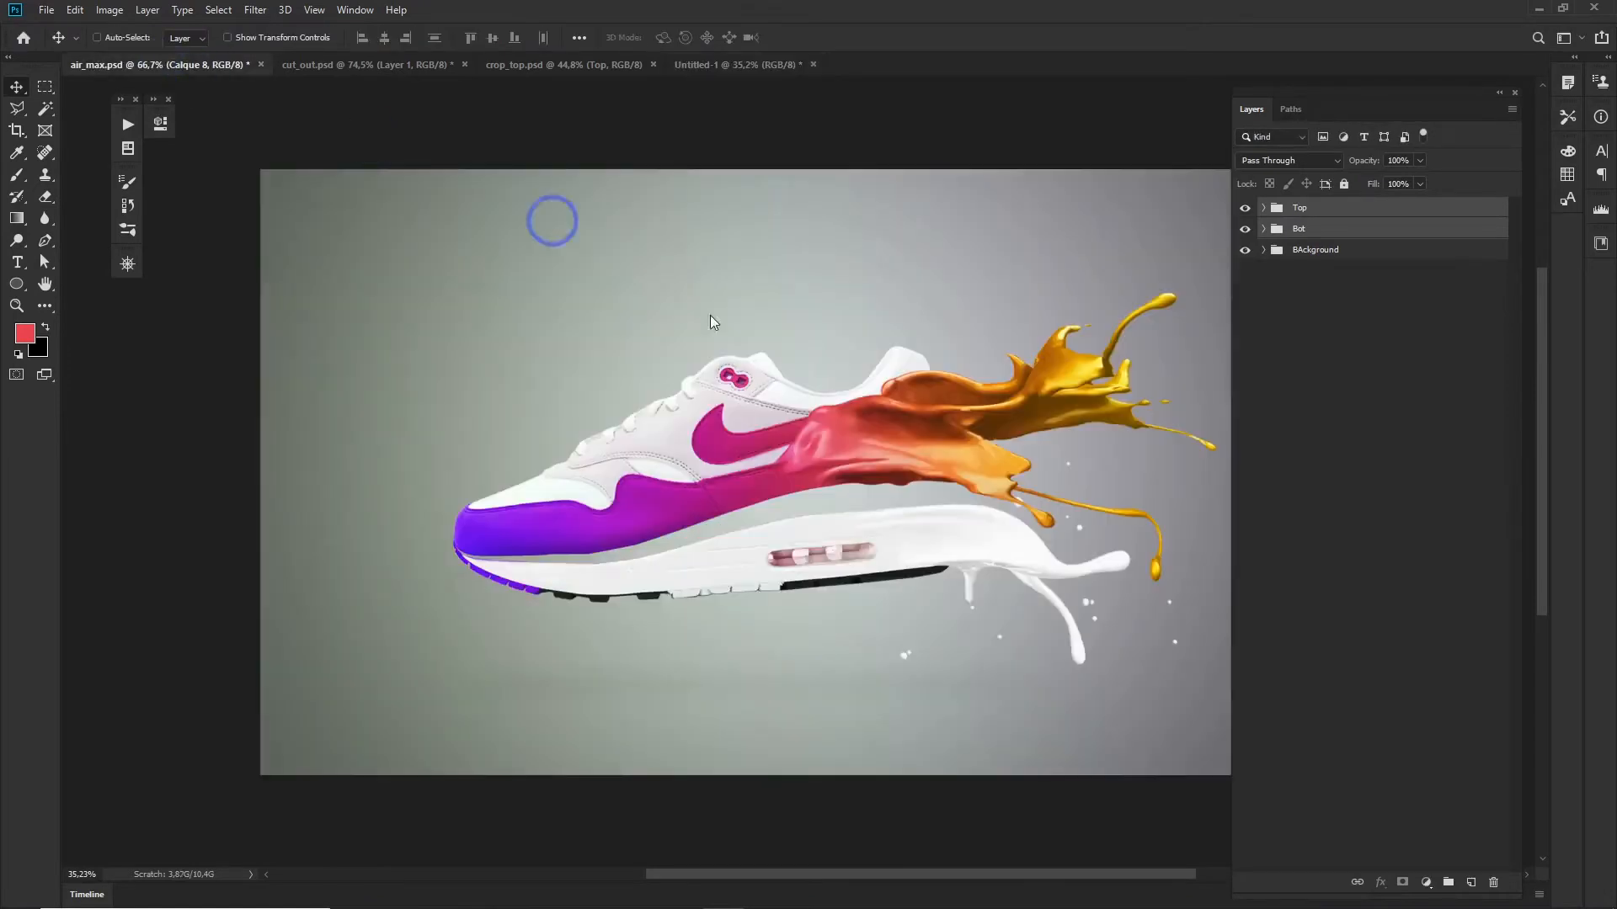
drag(932, 494, 898, 556)
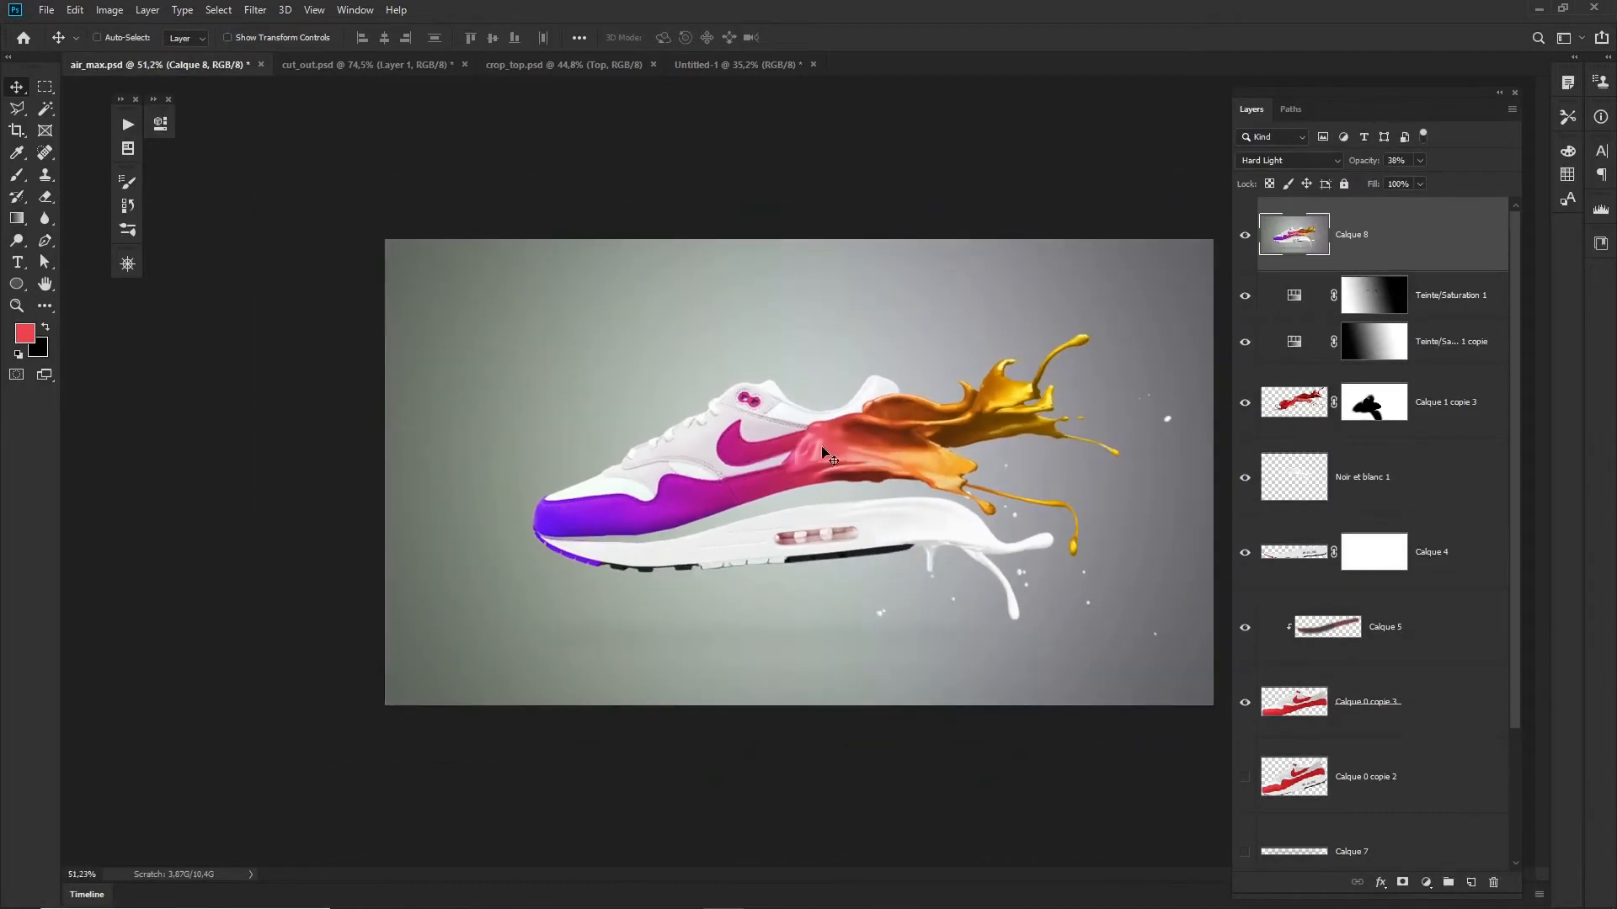
click(696, 63)
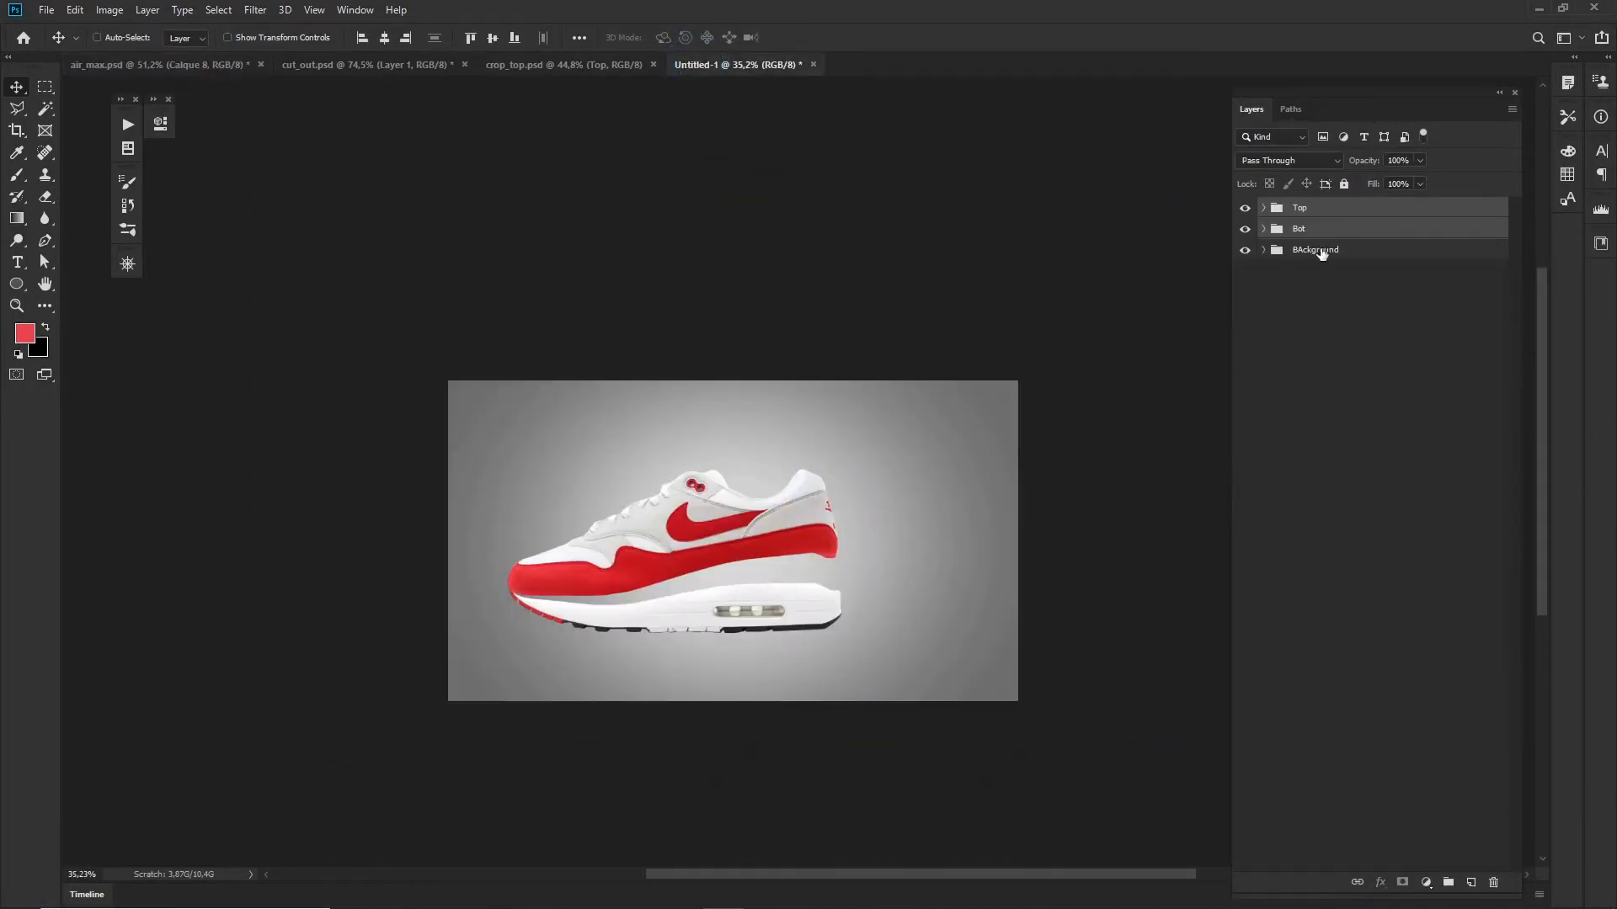
key(ctrl+t)
drag(891, 470, 864, 484)
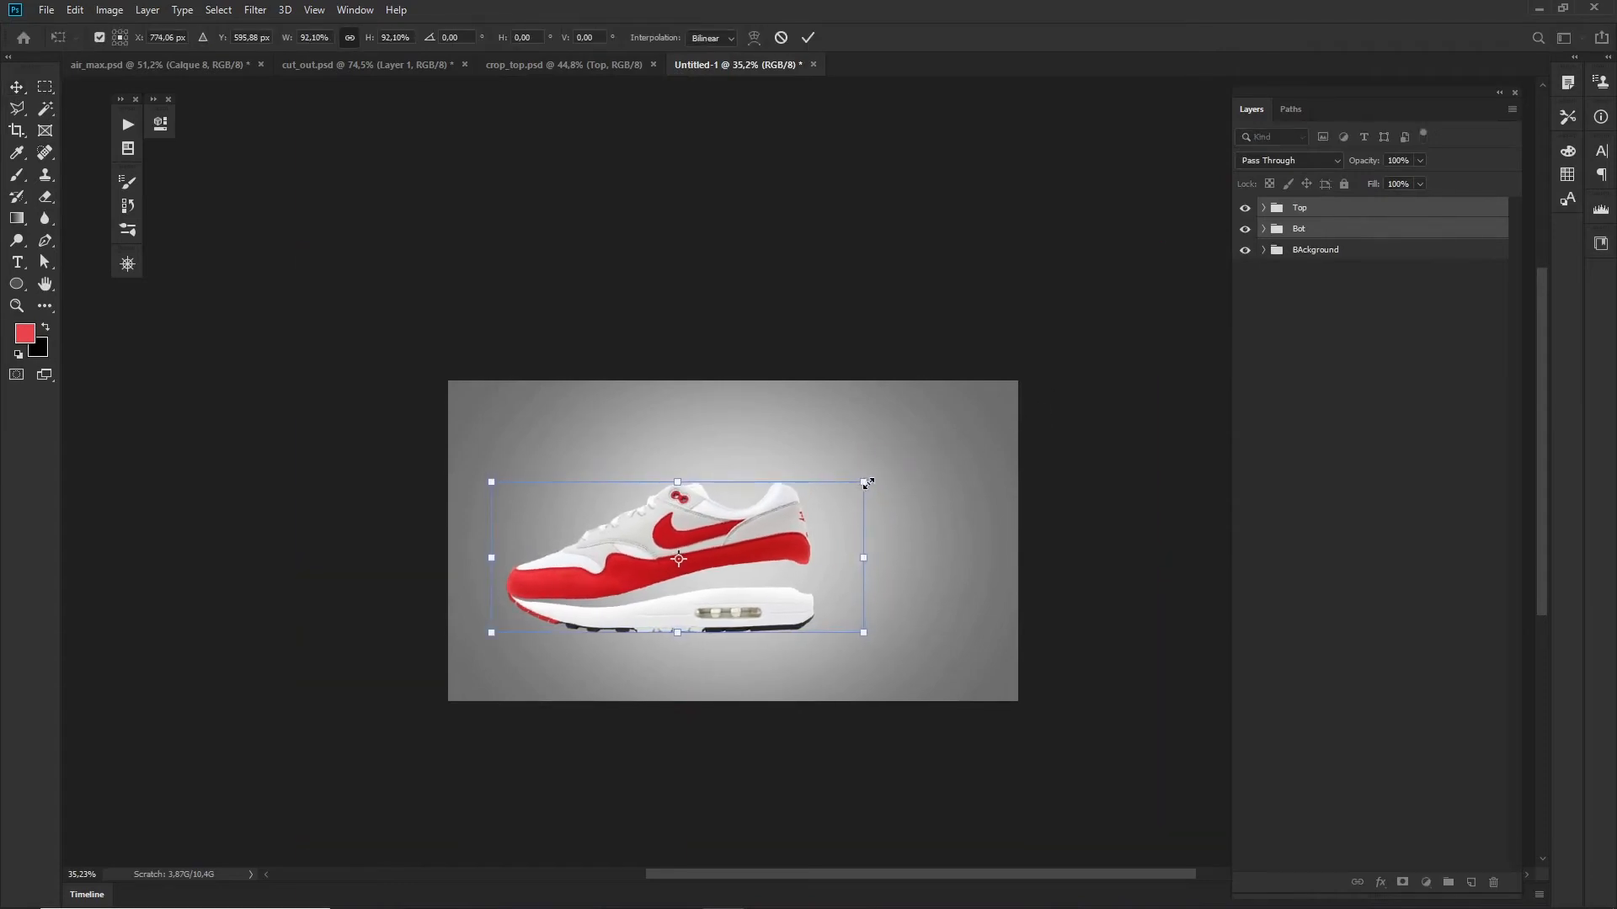
key(Return)
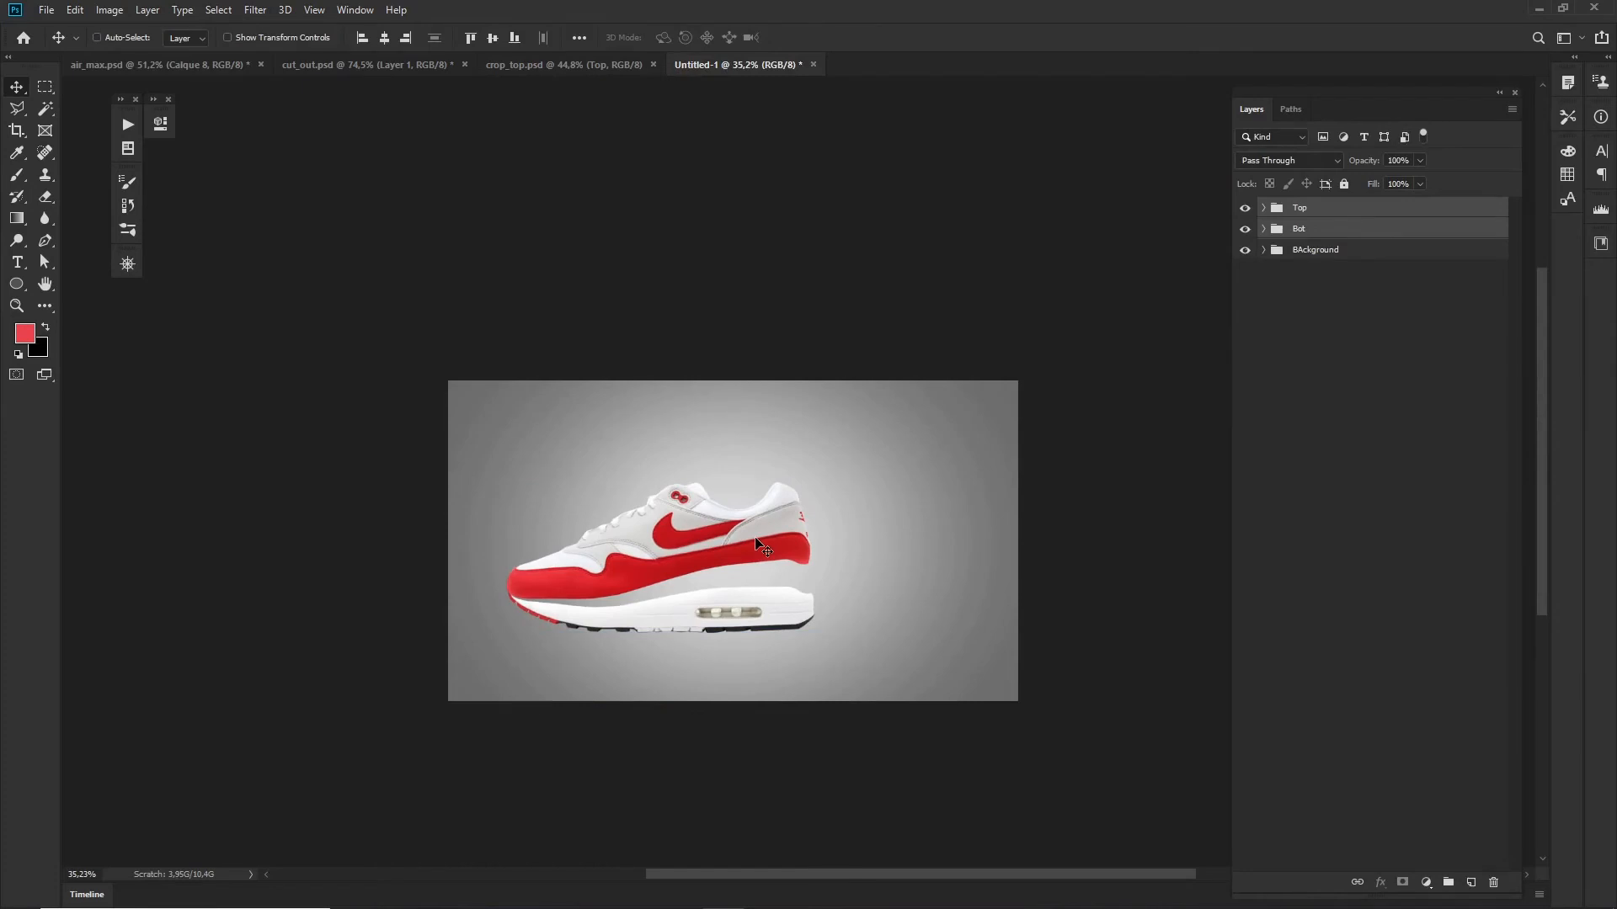